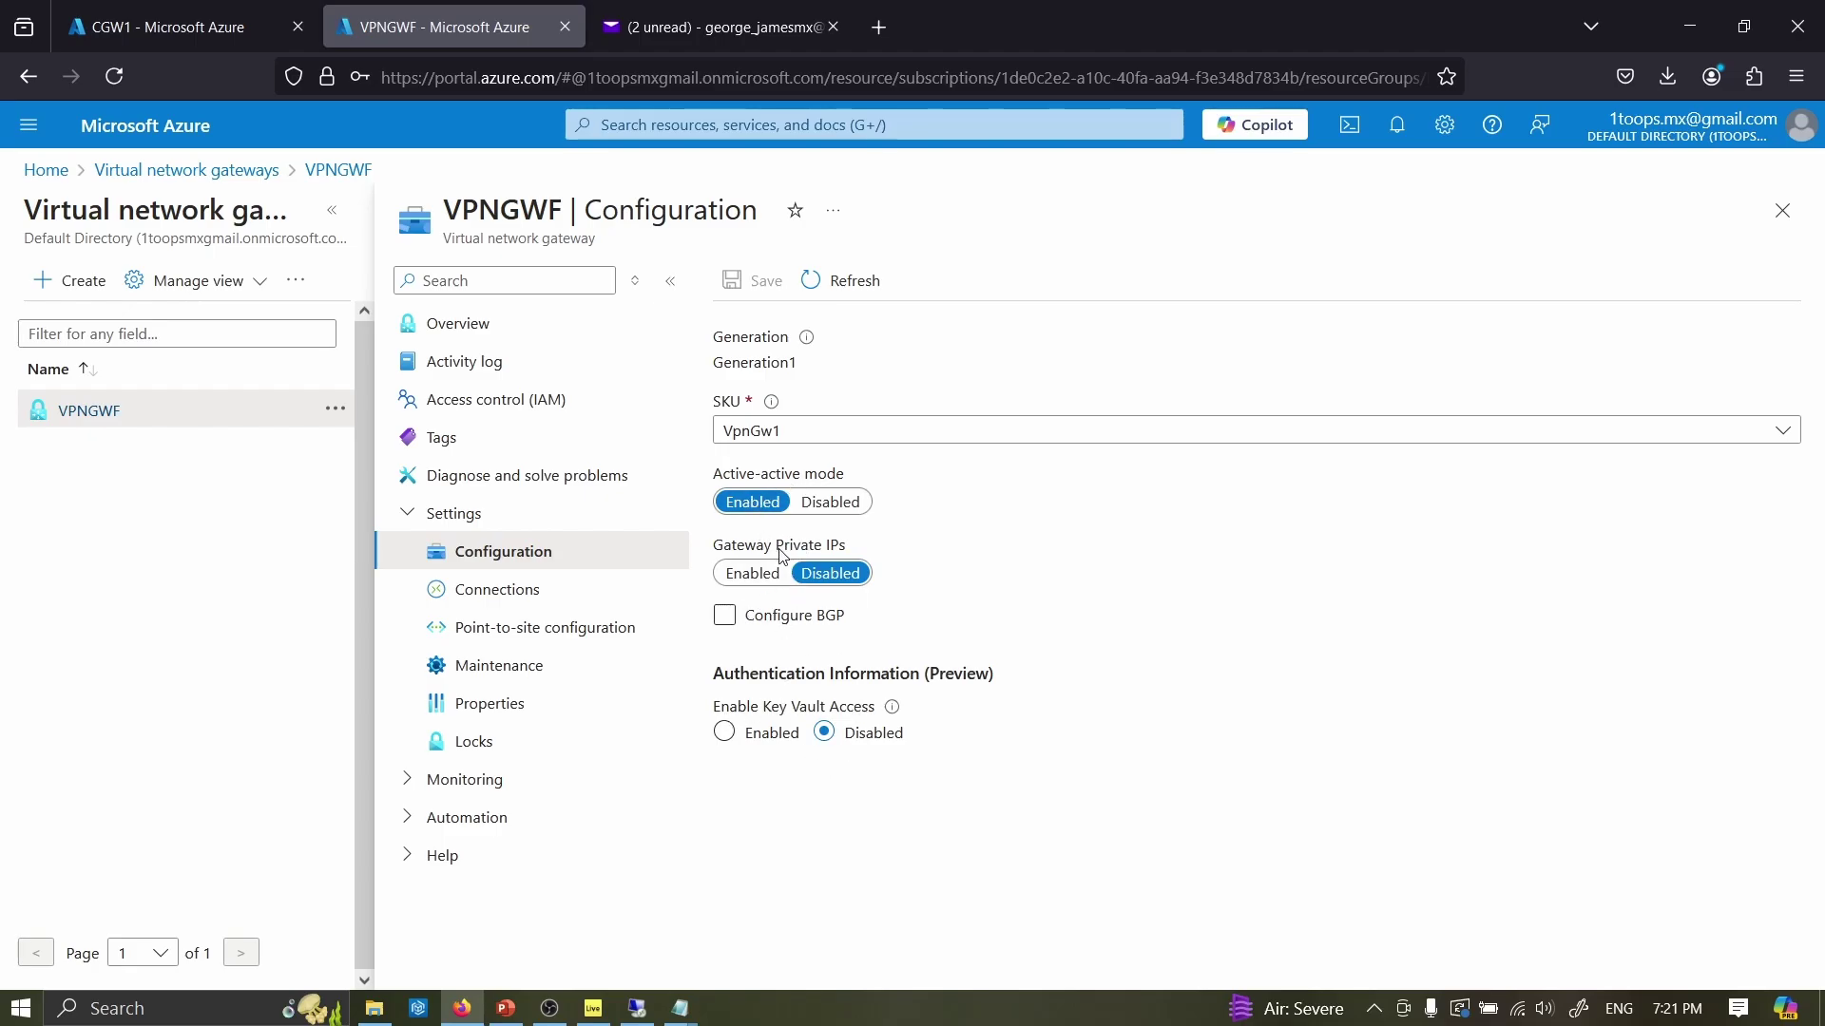
- Show the VPNGWF gateway's Connections page, which is still empty
click(514, 582)
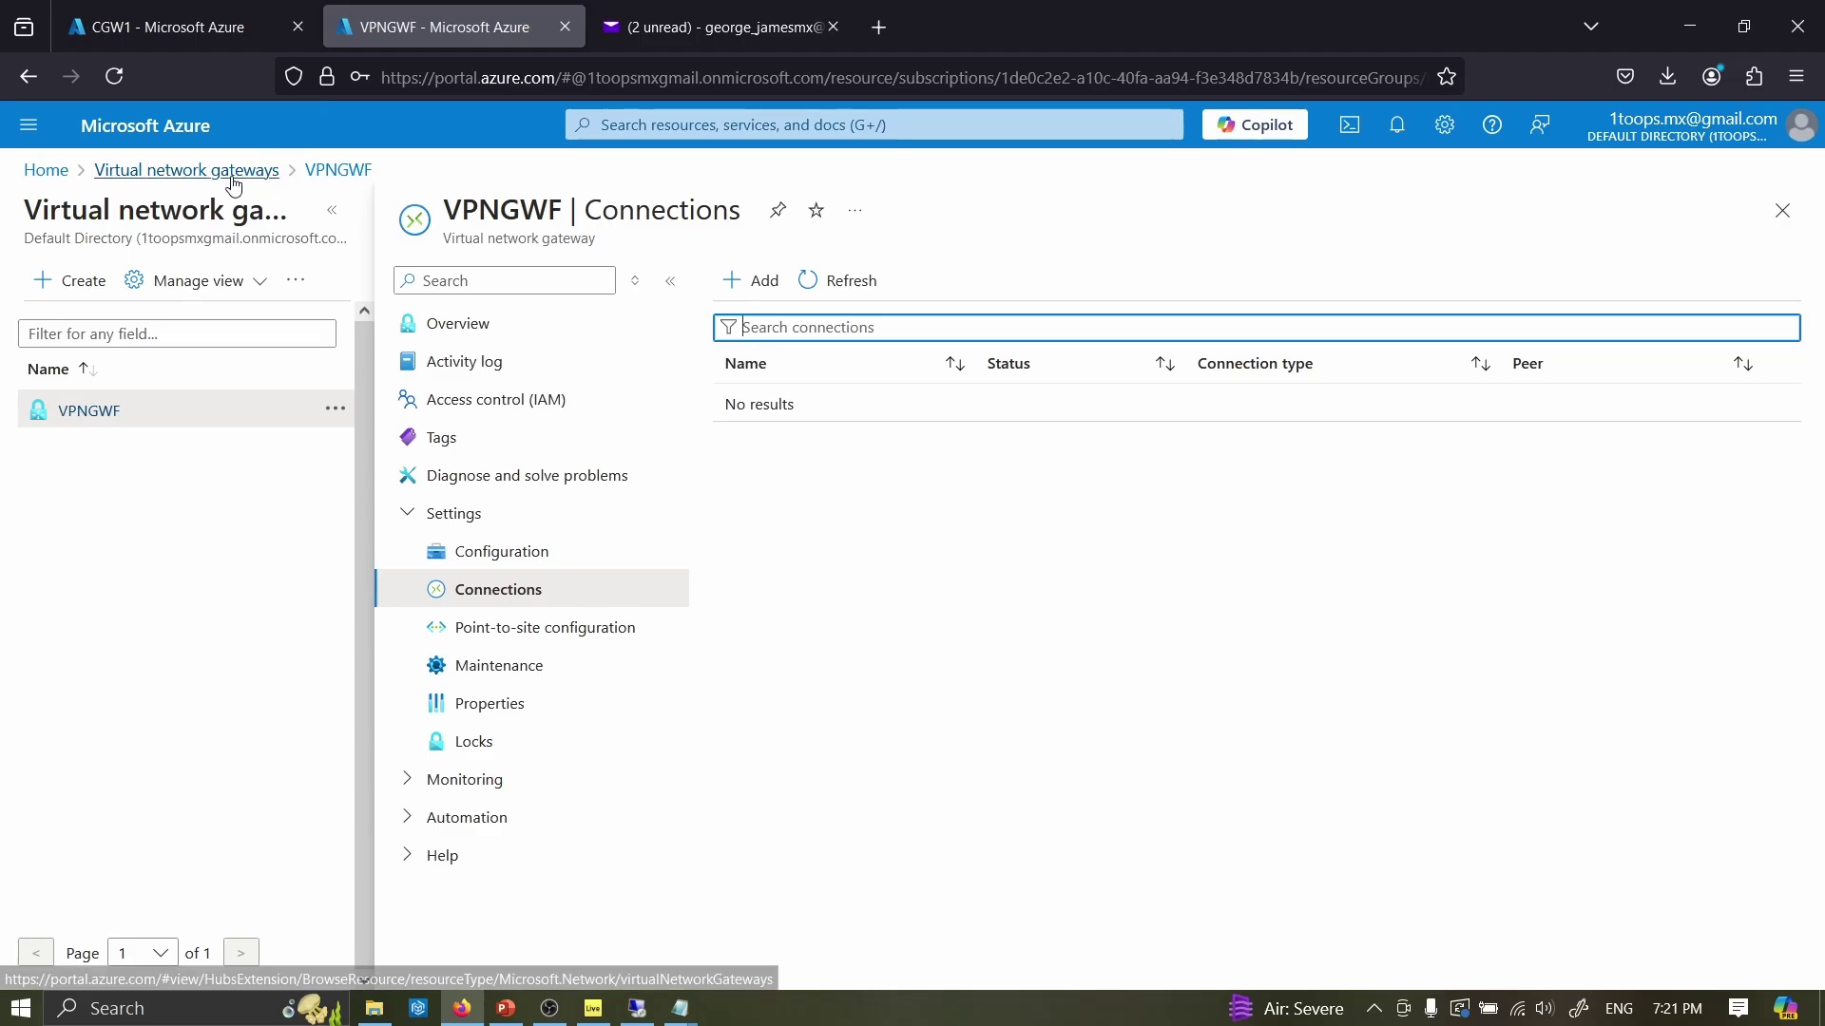
- Go from the gateway list back Home and on to Local network gateways
click(190, 170)
click(44, 170)
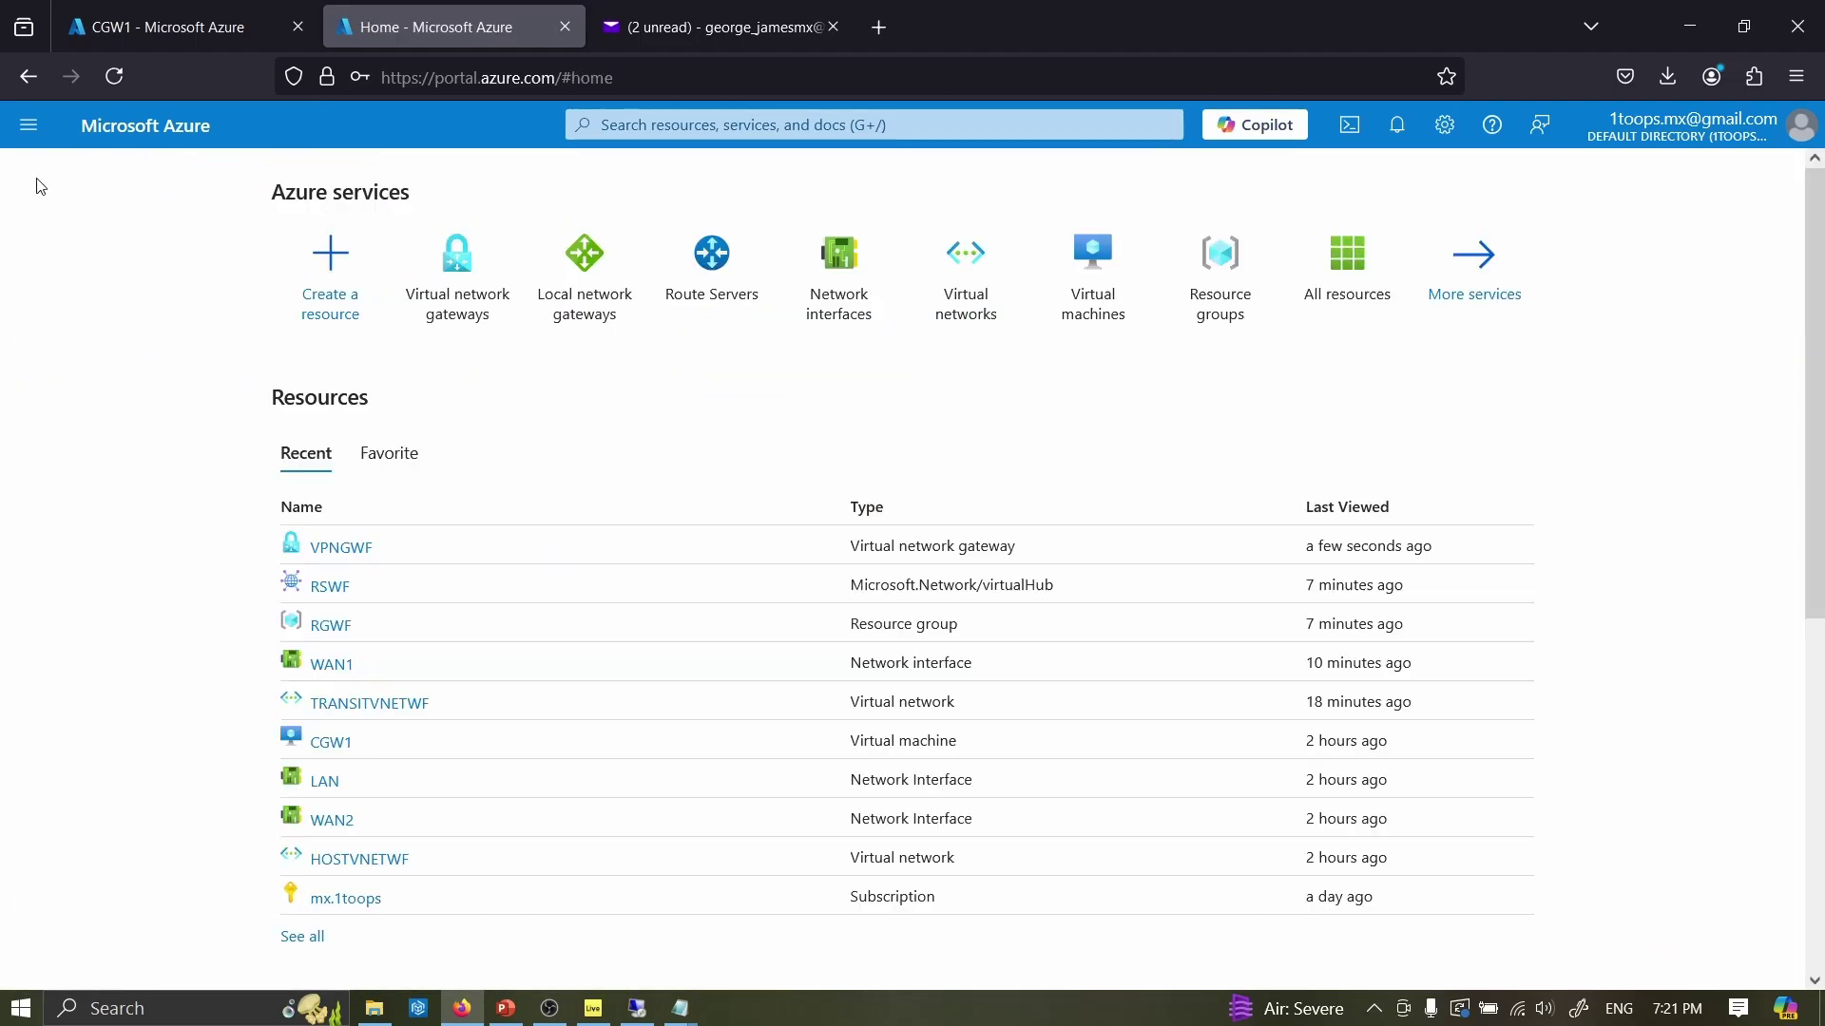
click(608, 316)
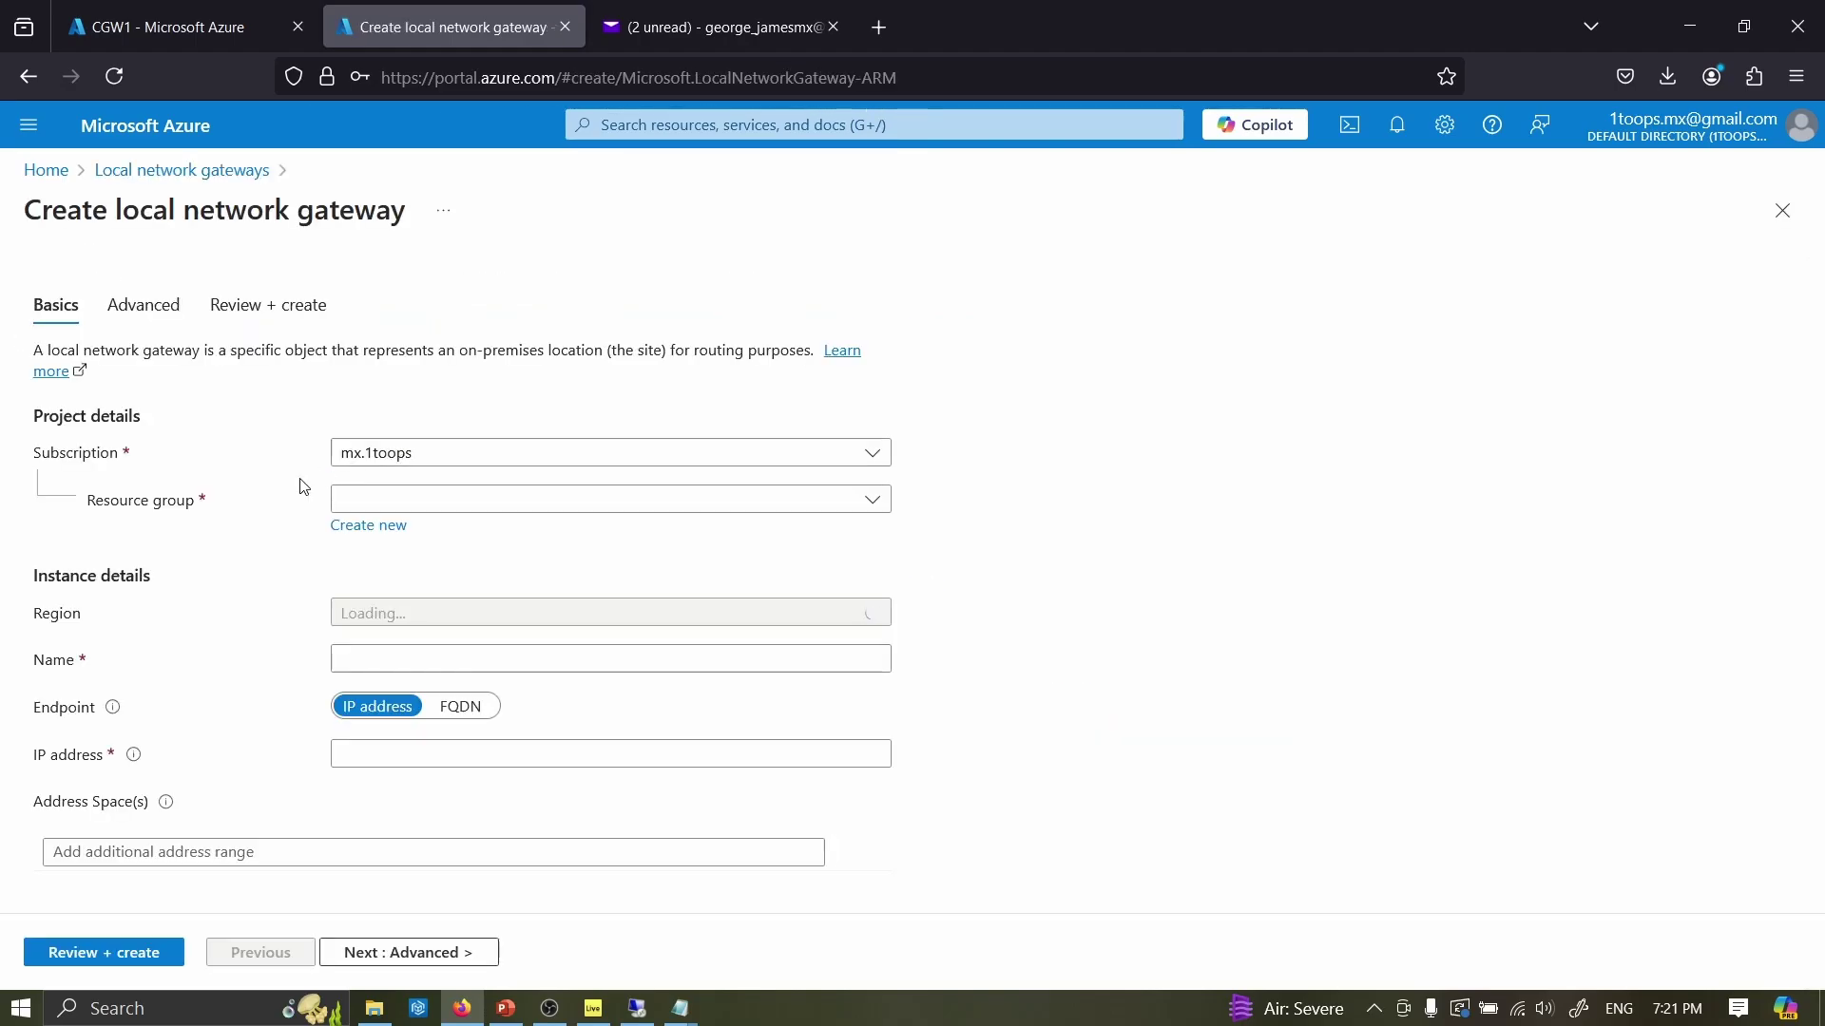
- Create a local network gateway named LGWF in resource group RGWF, East US
click(403, 499)
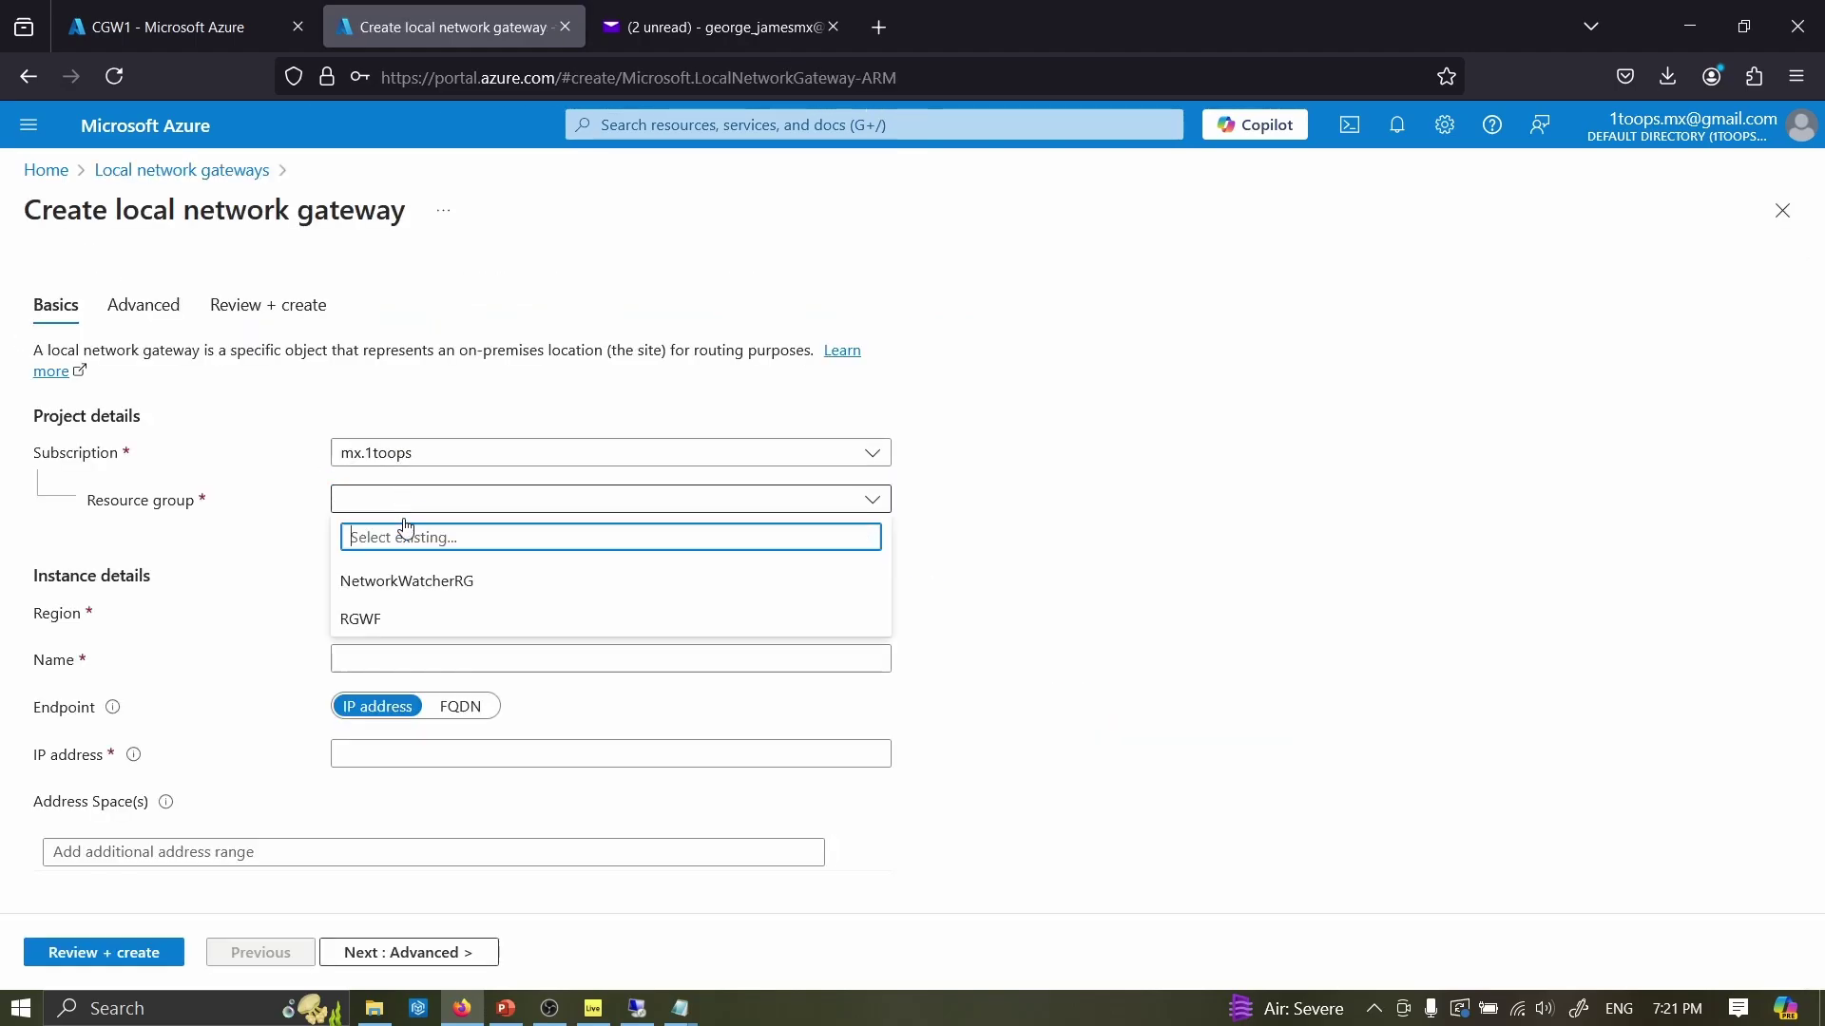
click(392, 617)
click(372, 660)
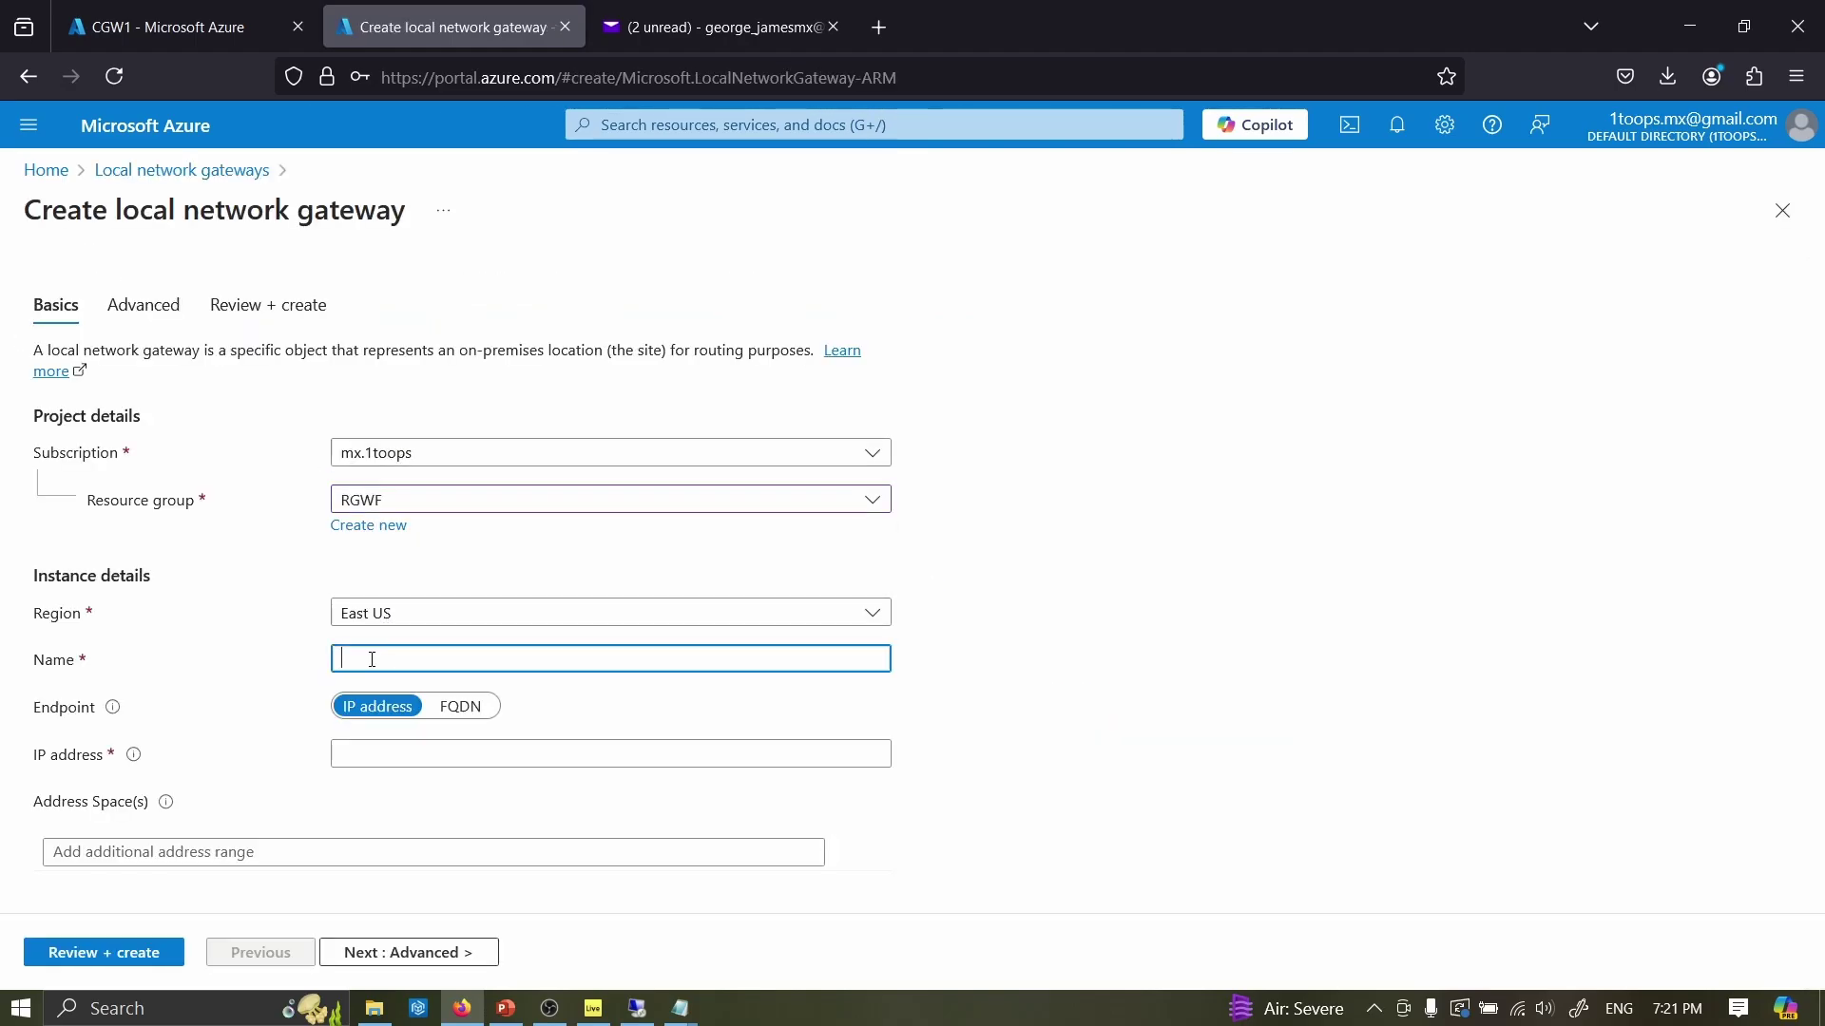
text(LGWF)
click(381, 751)
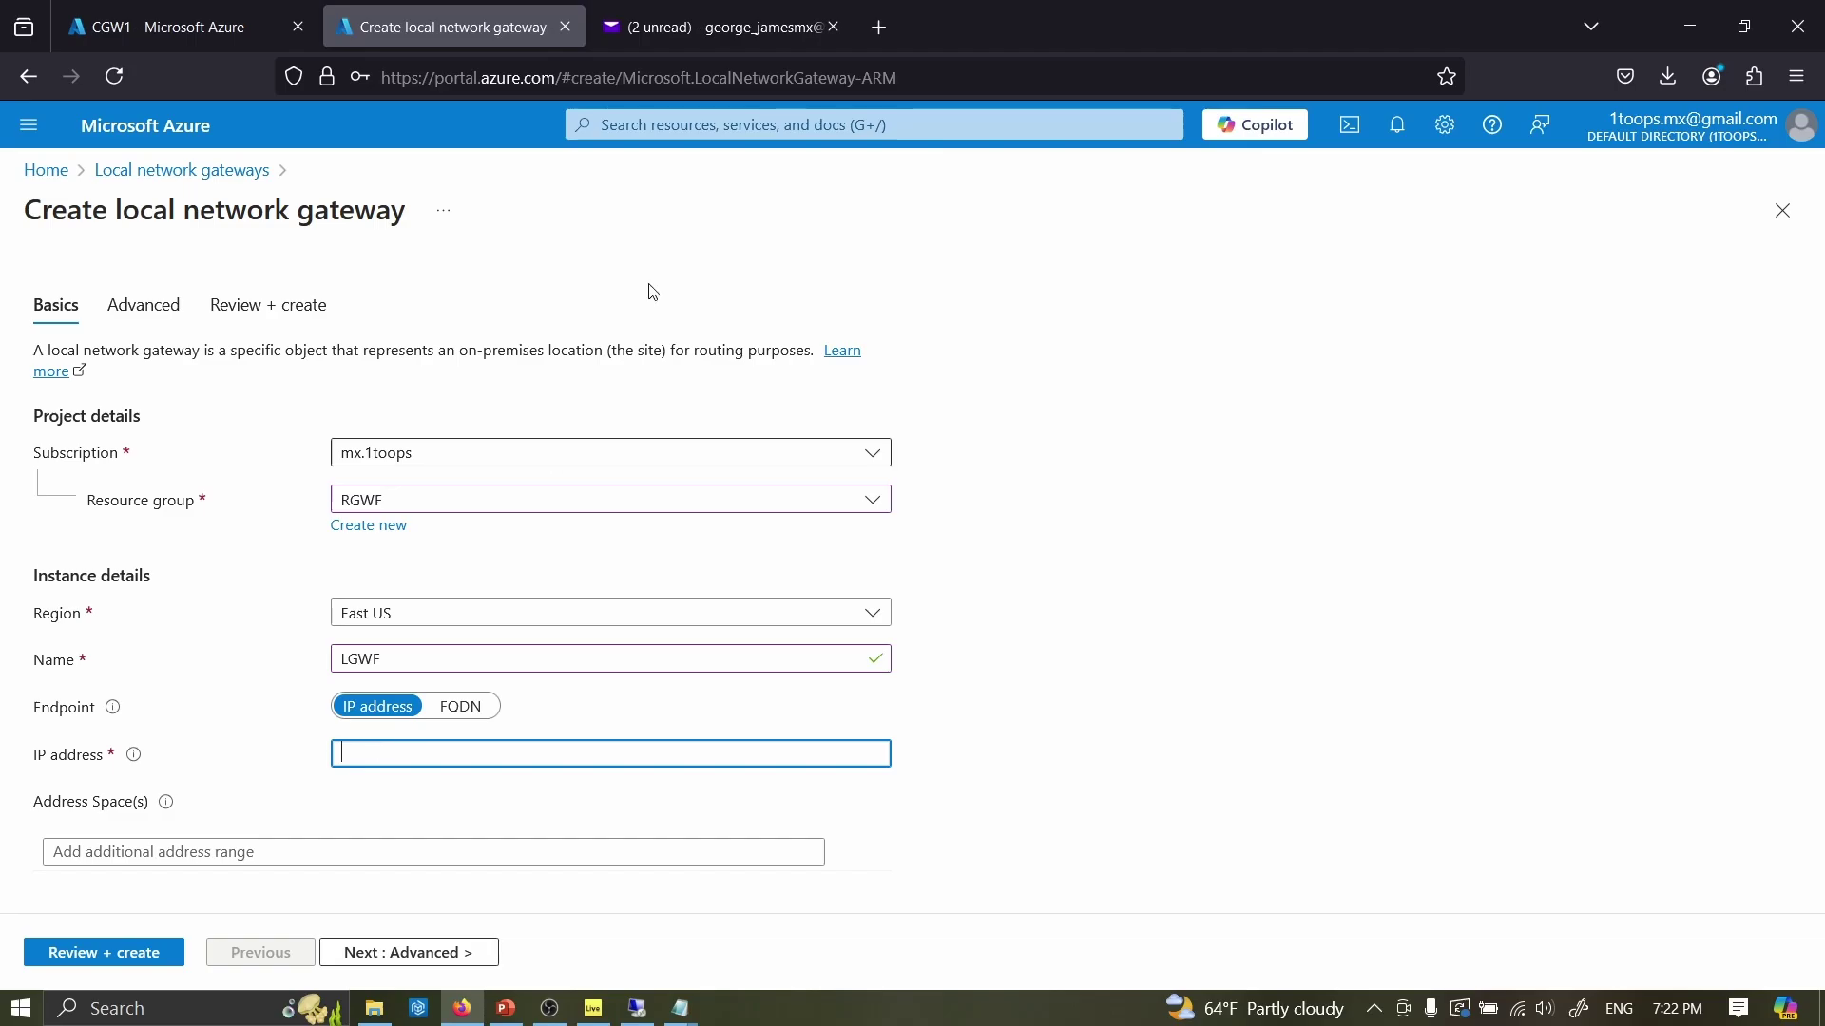
- Look up this machine's public IP address on WhatIsMyIP.com in a new tab
click(879, 28)
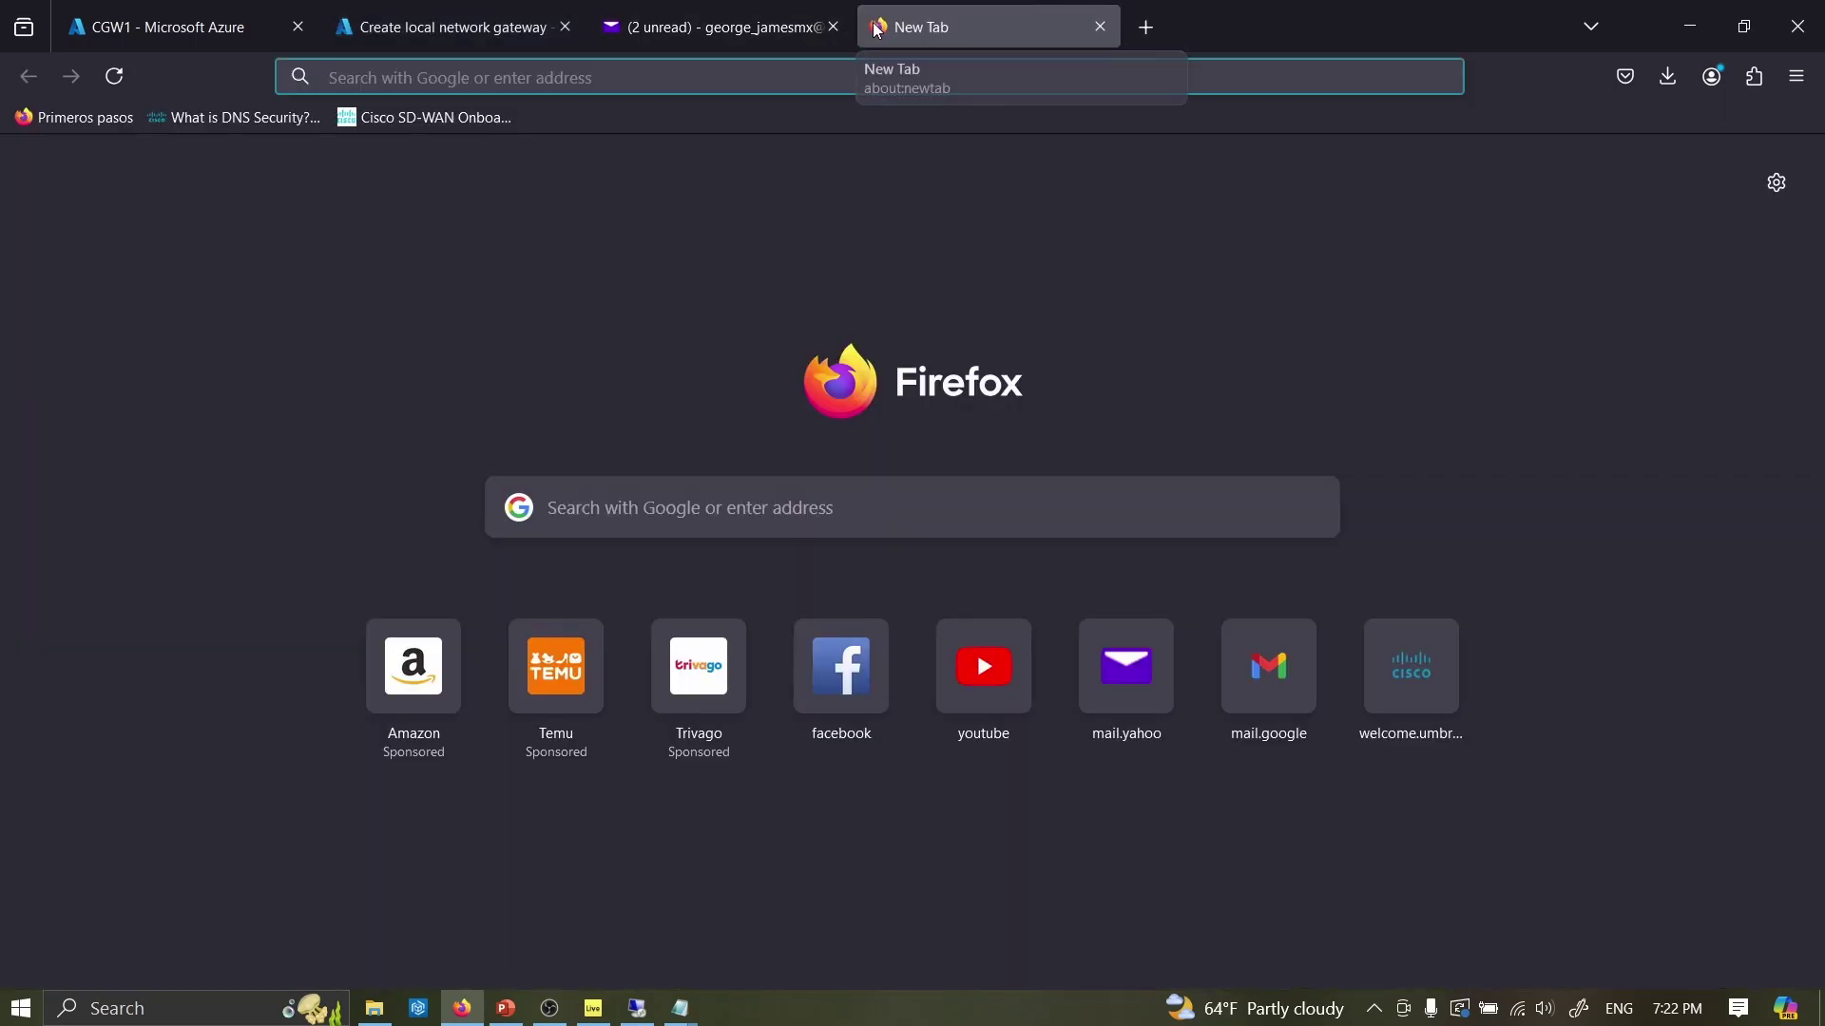
text(whatis)
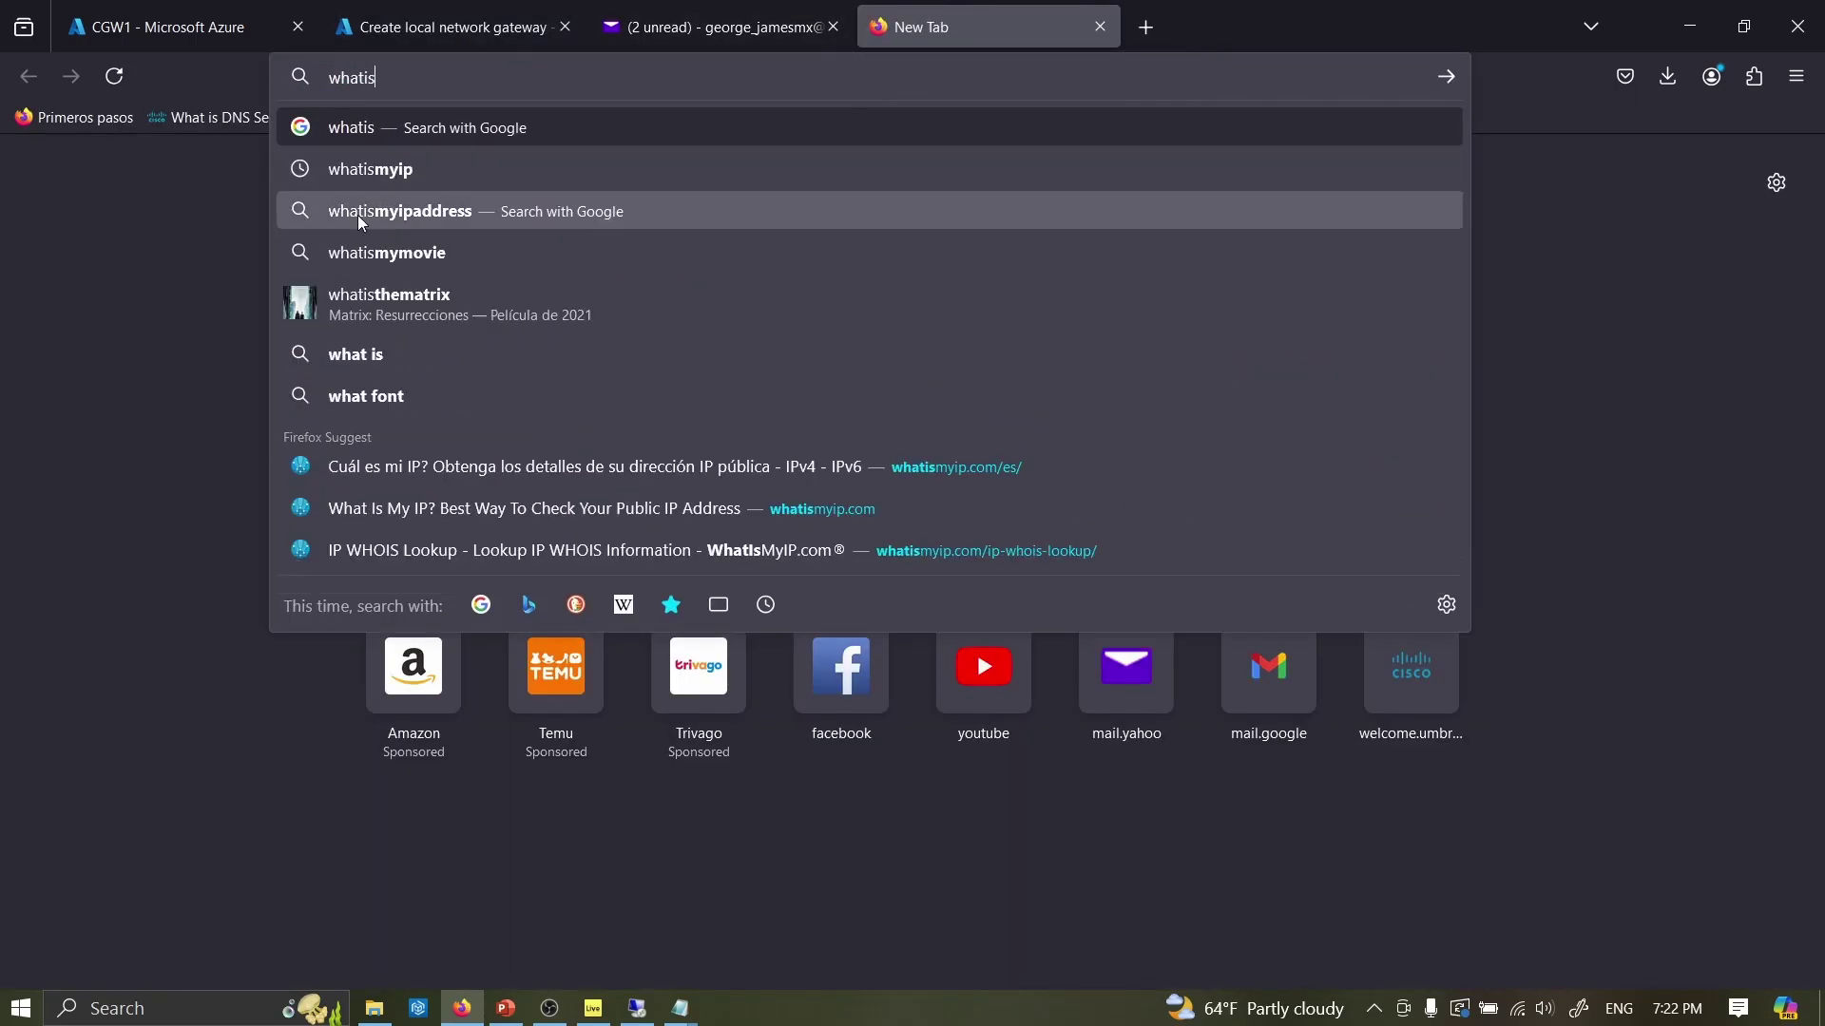
click(368, 171)
click(368, 362)
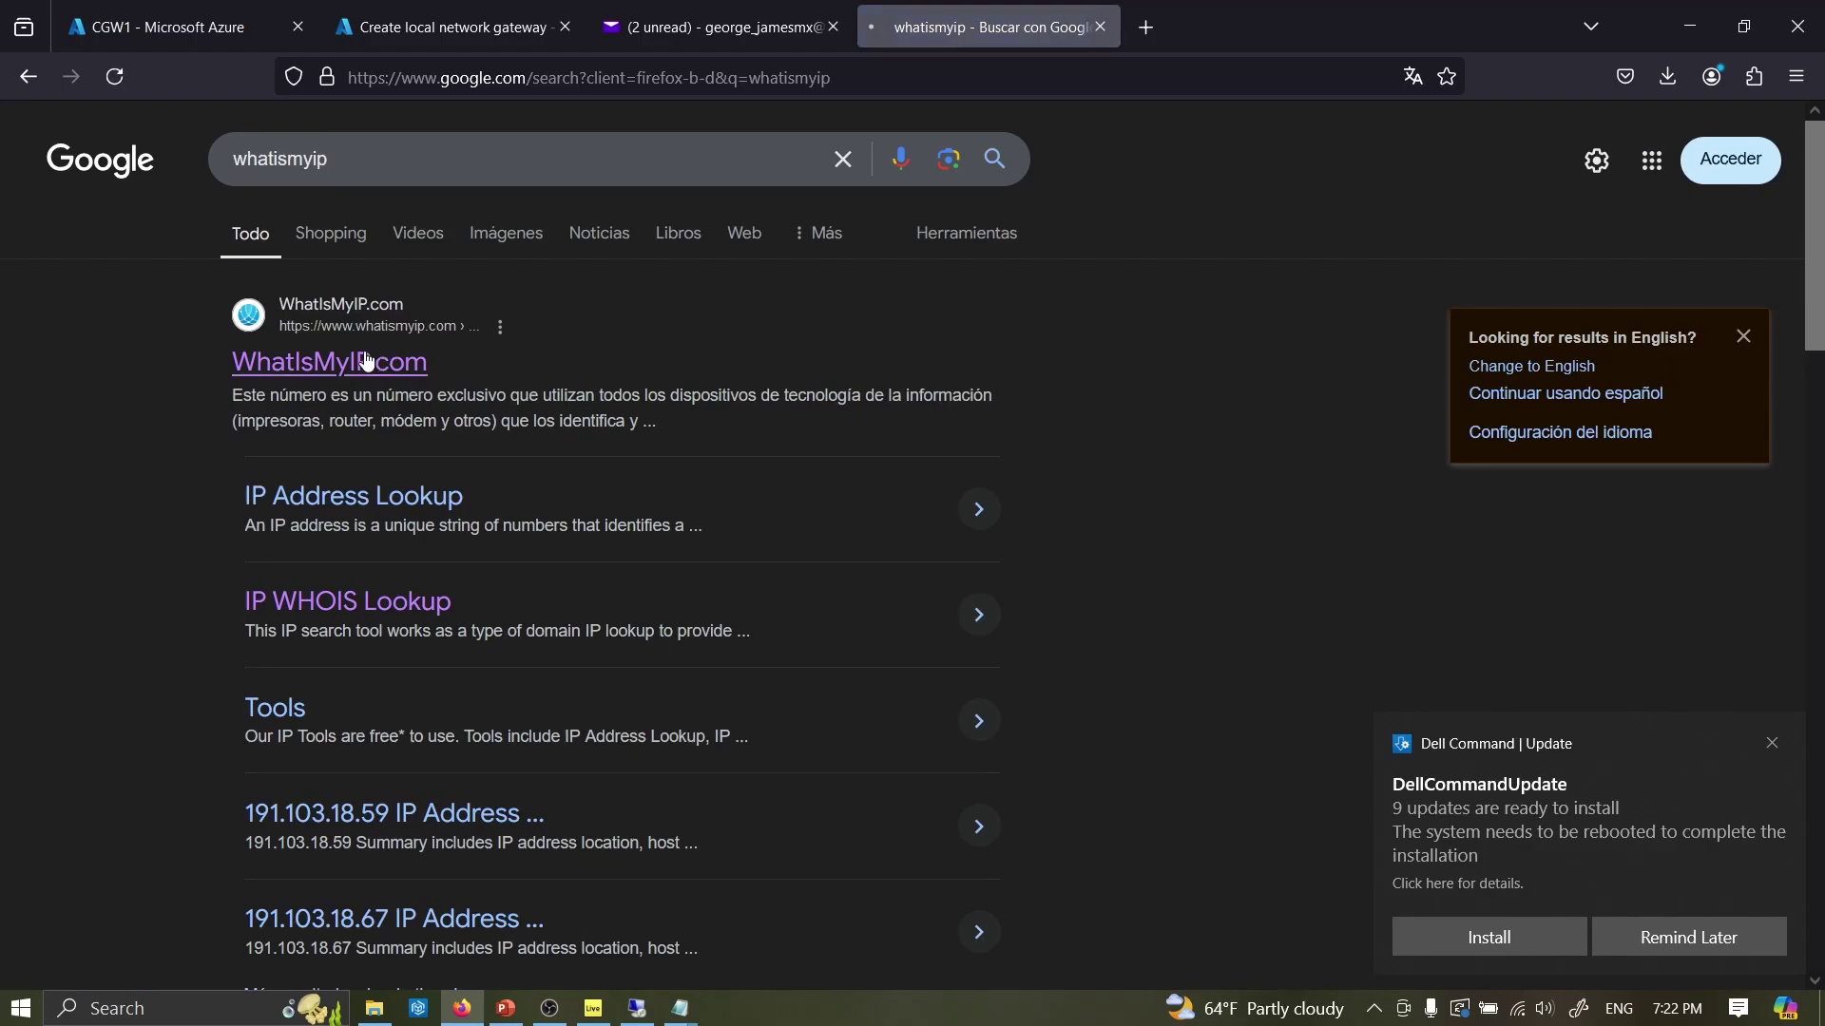
click(1680, 937)
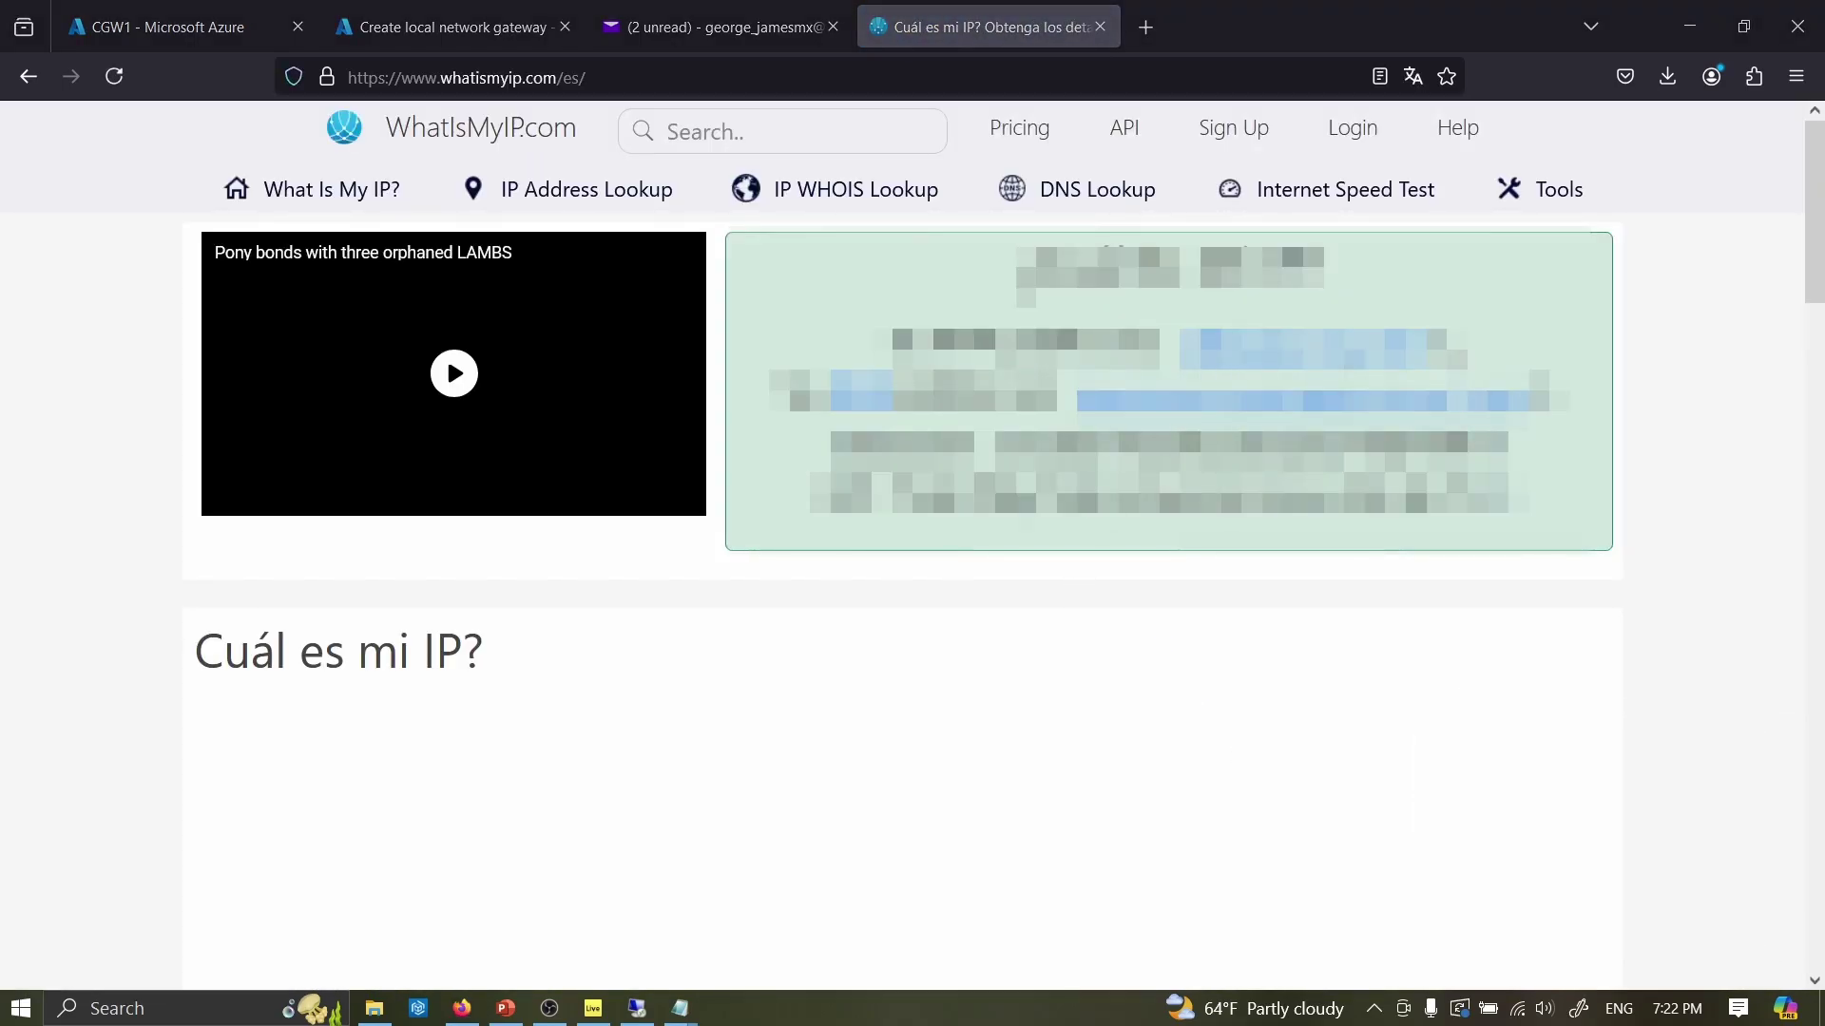
- Paste the public IP as LGWF's IP address and begin an address range entry
click(380, 27)
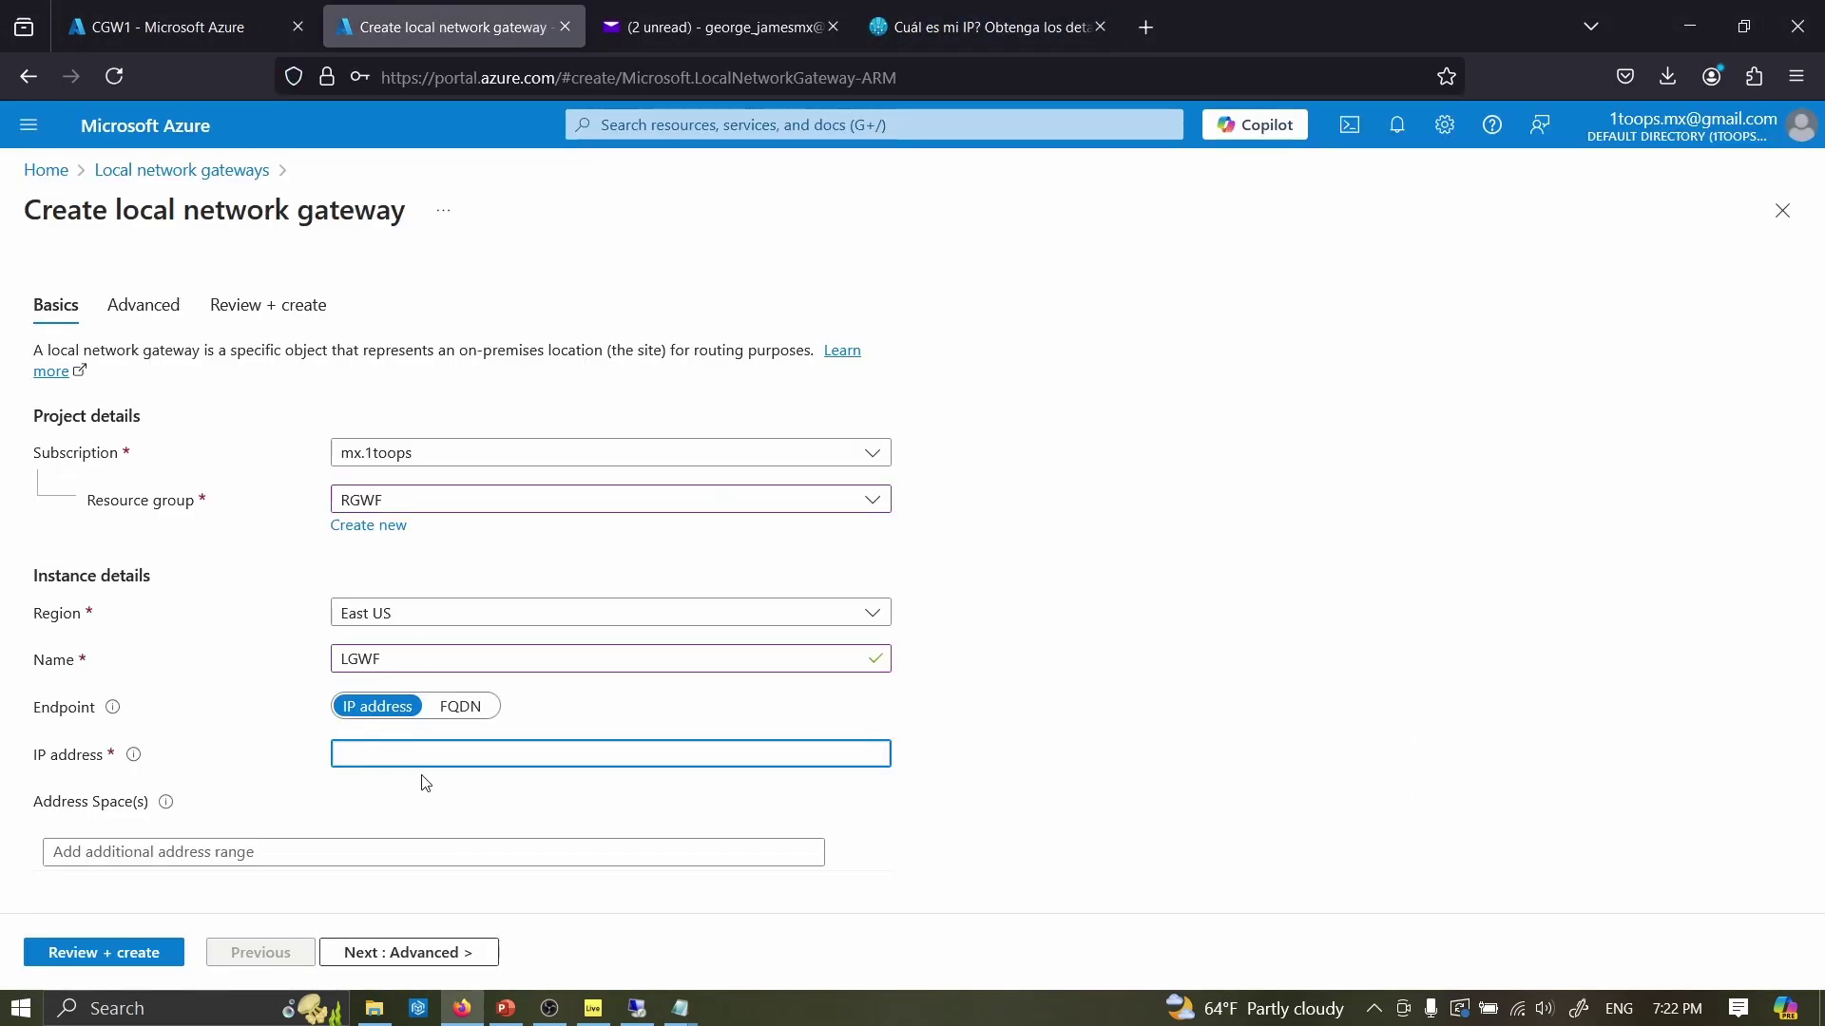
key(ctrl+v)
click(297, 848)
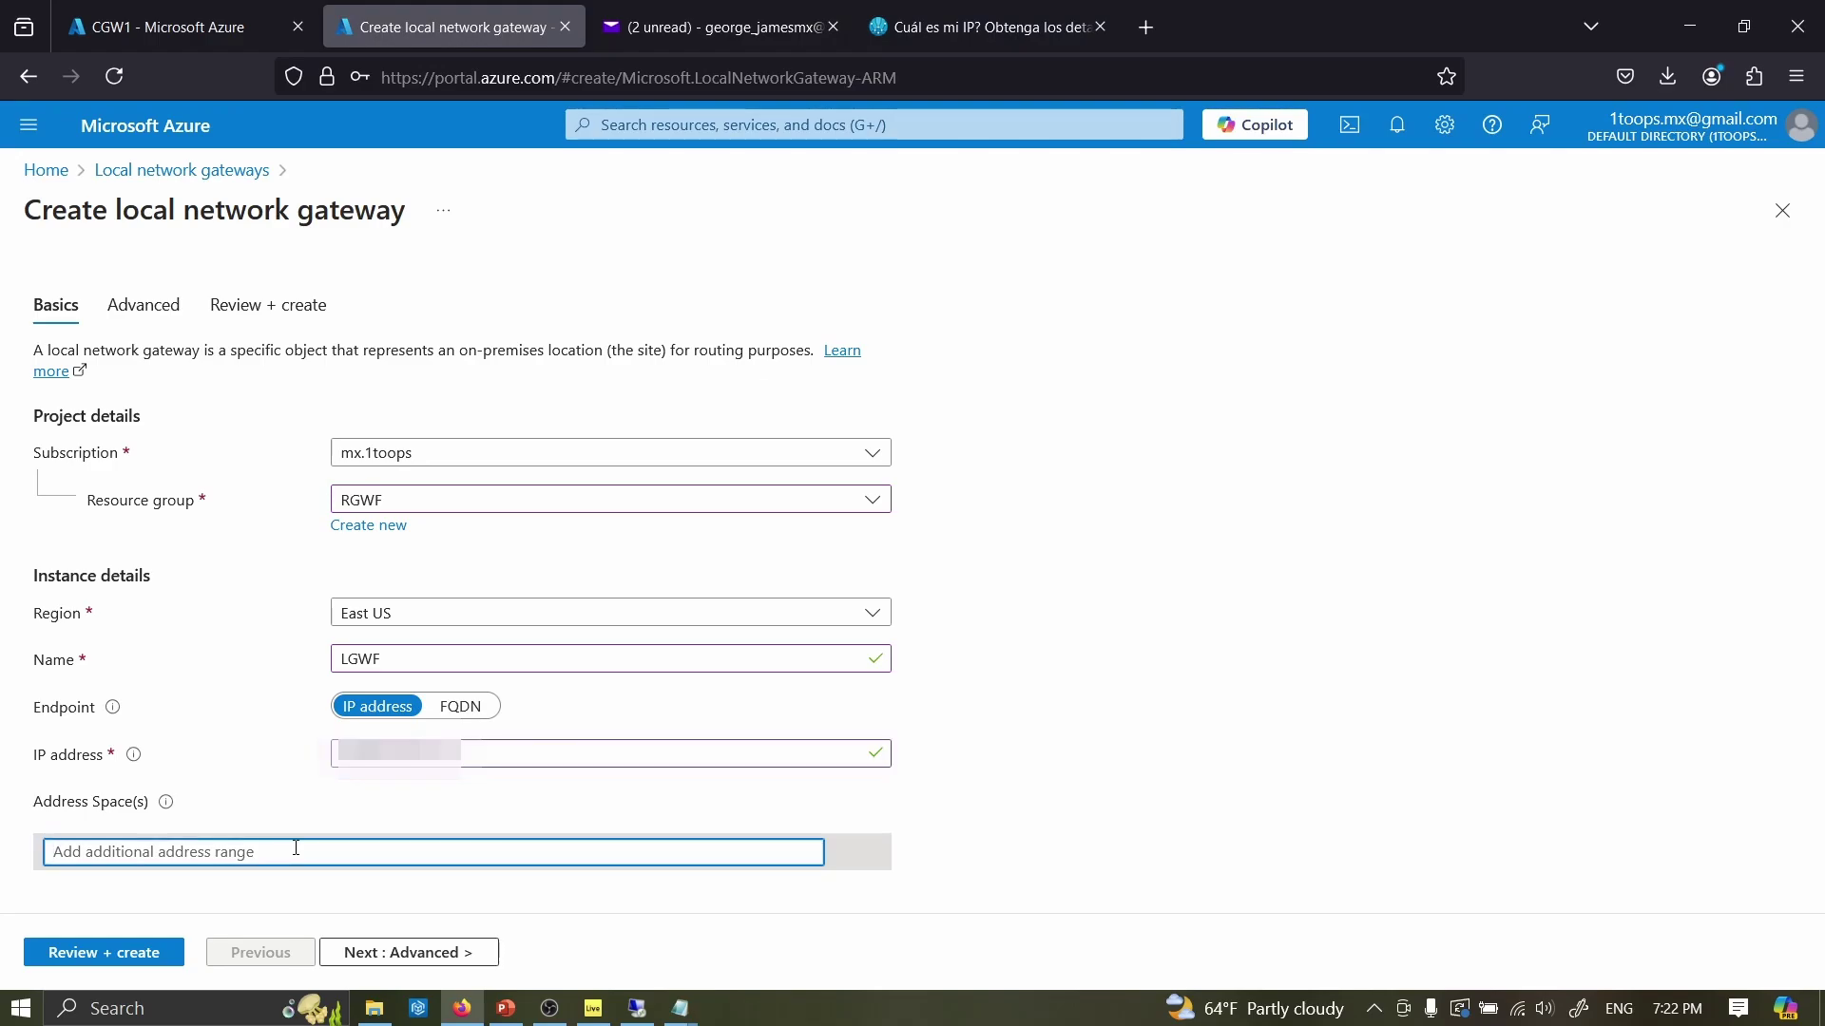
click(637, 1007)
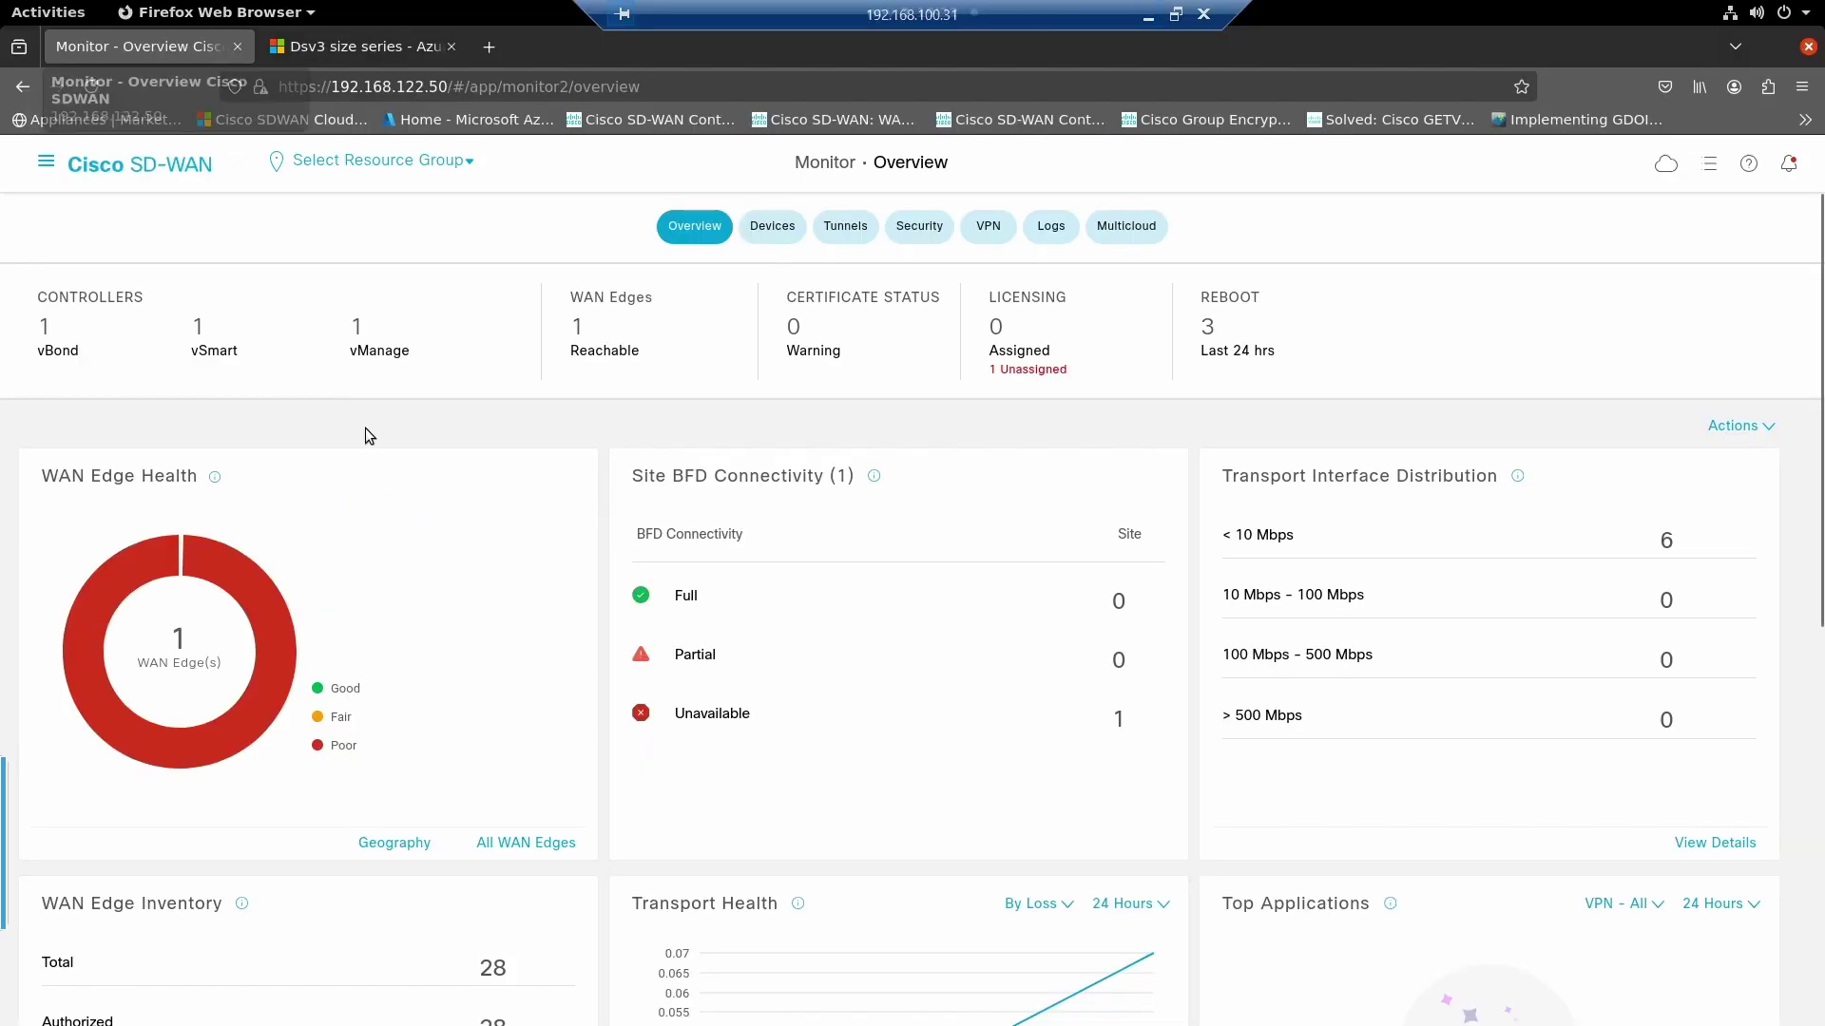
- On the maximized CSR1000v router, enter enable mode and list interface addresses with 'sh ip int b'
key(alt+Tab)
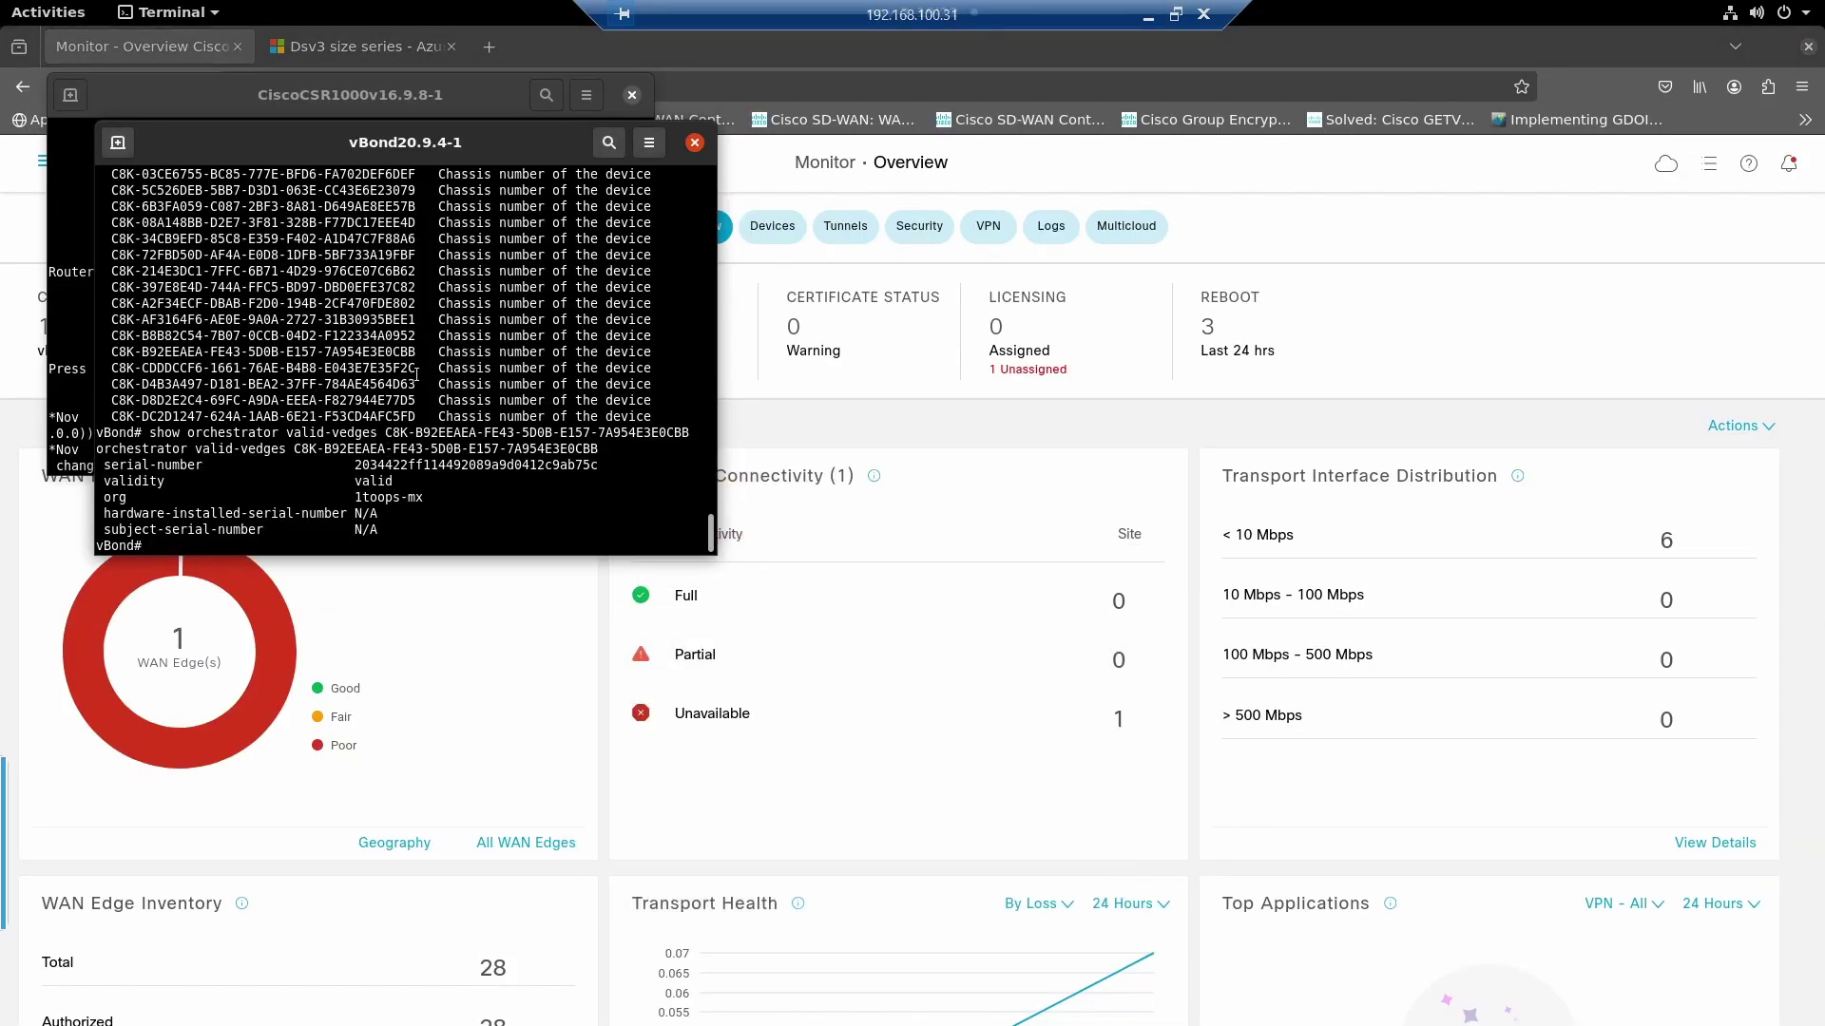
double_click(469, 99)
key(Return)
text(en)
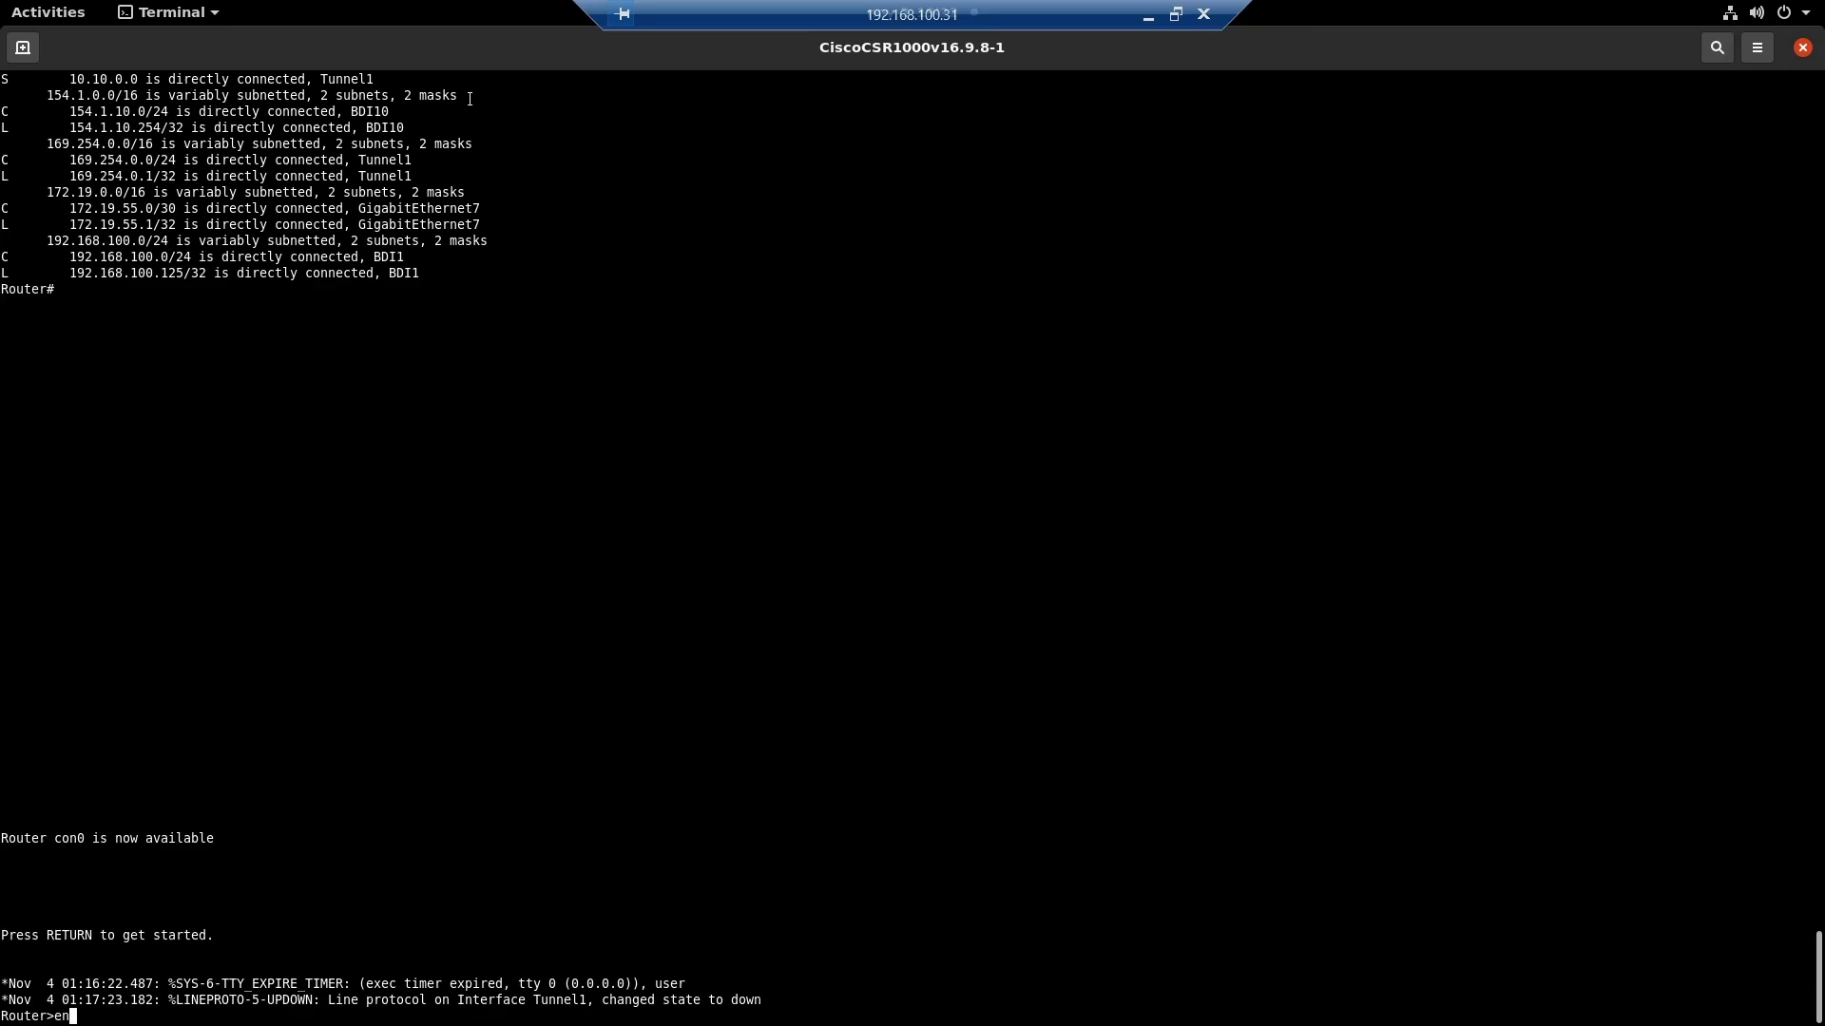
key(Return)
key(Return)
key(Return)
key(Return)
key(Return)
key(Return)
key(Return)
text(sh ip int b)
key(Return)
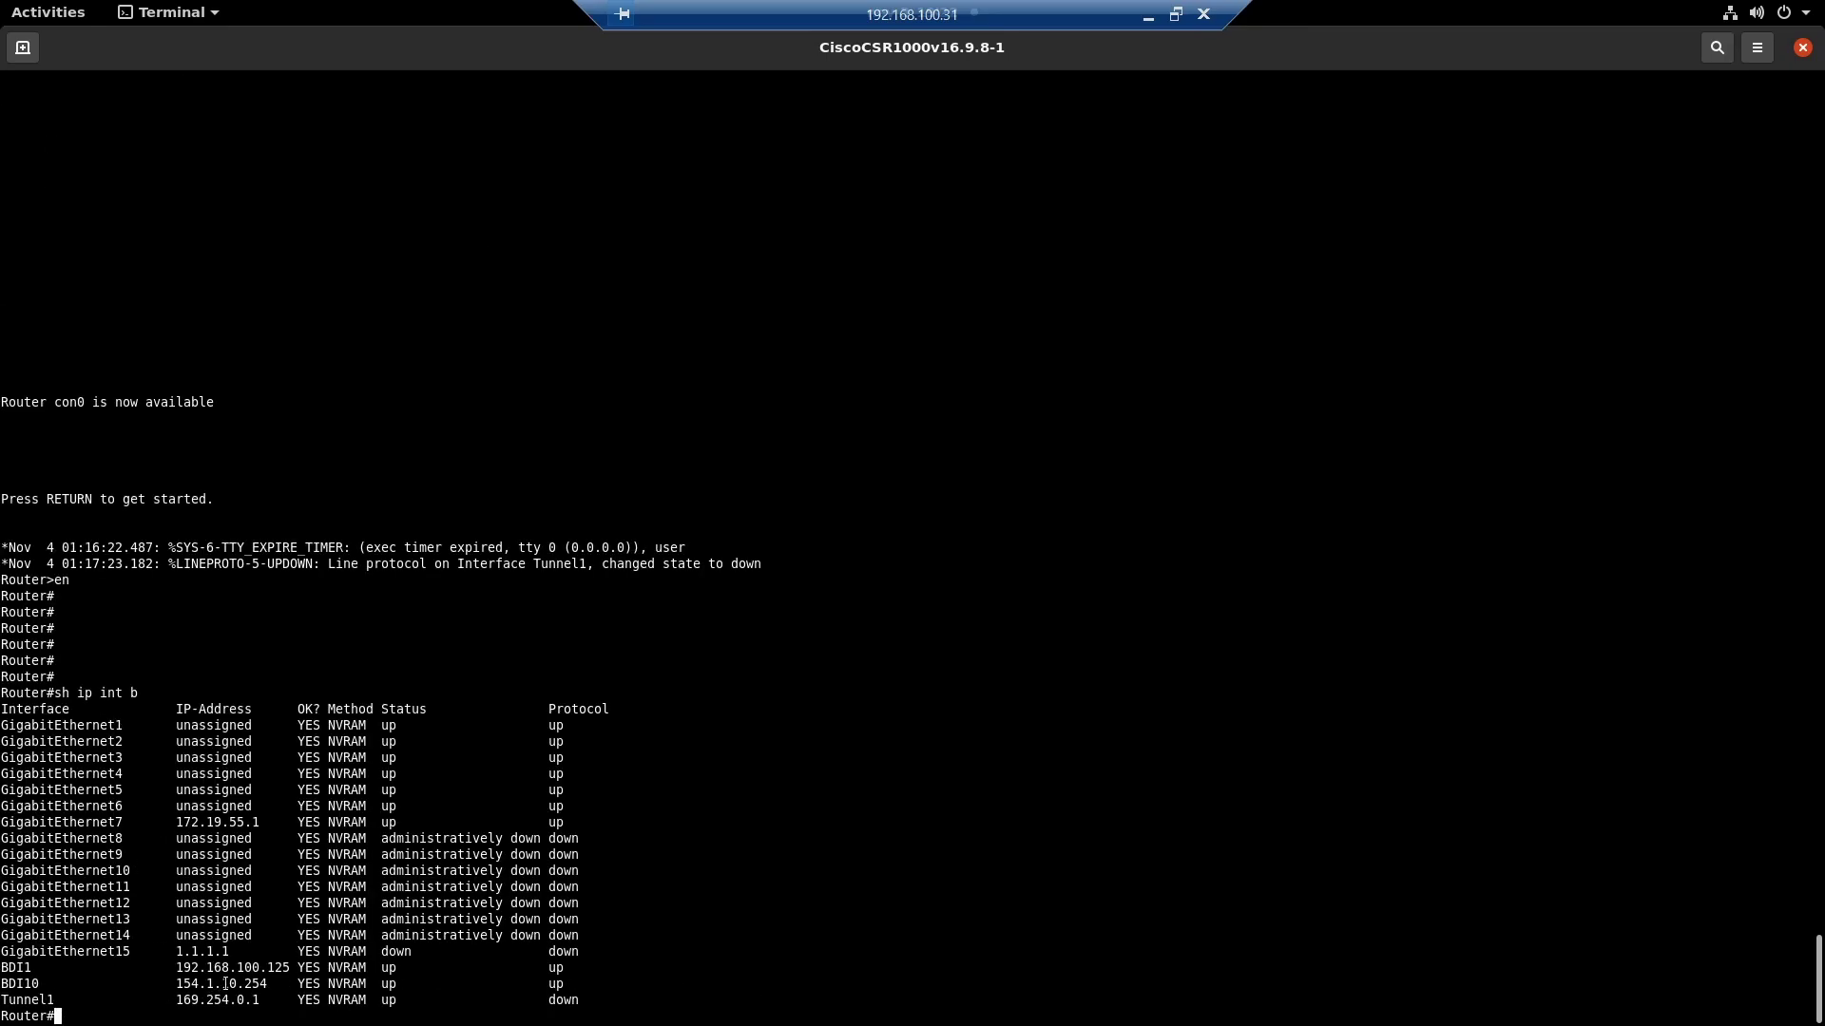
- Copy BDI10's address 154.1.10.254 and enter 154.1.10.0/24 as the address space
double_click(225, 983)
right_click(224, 983)
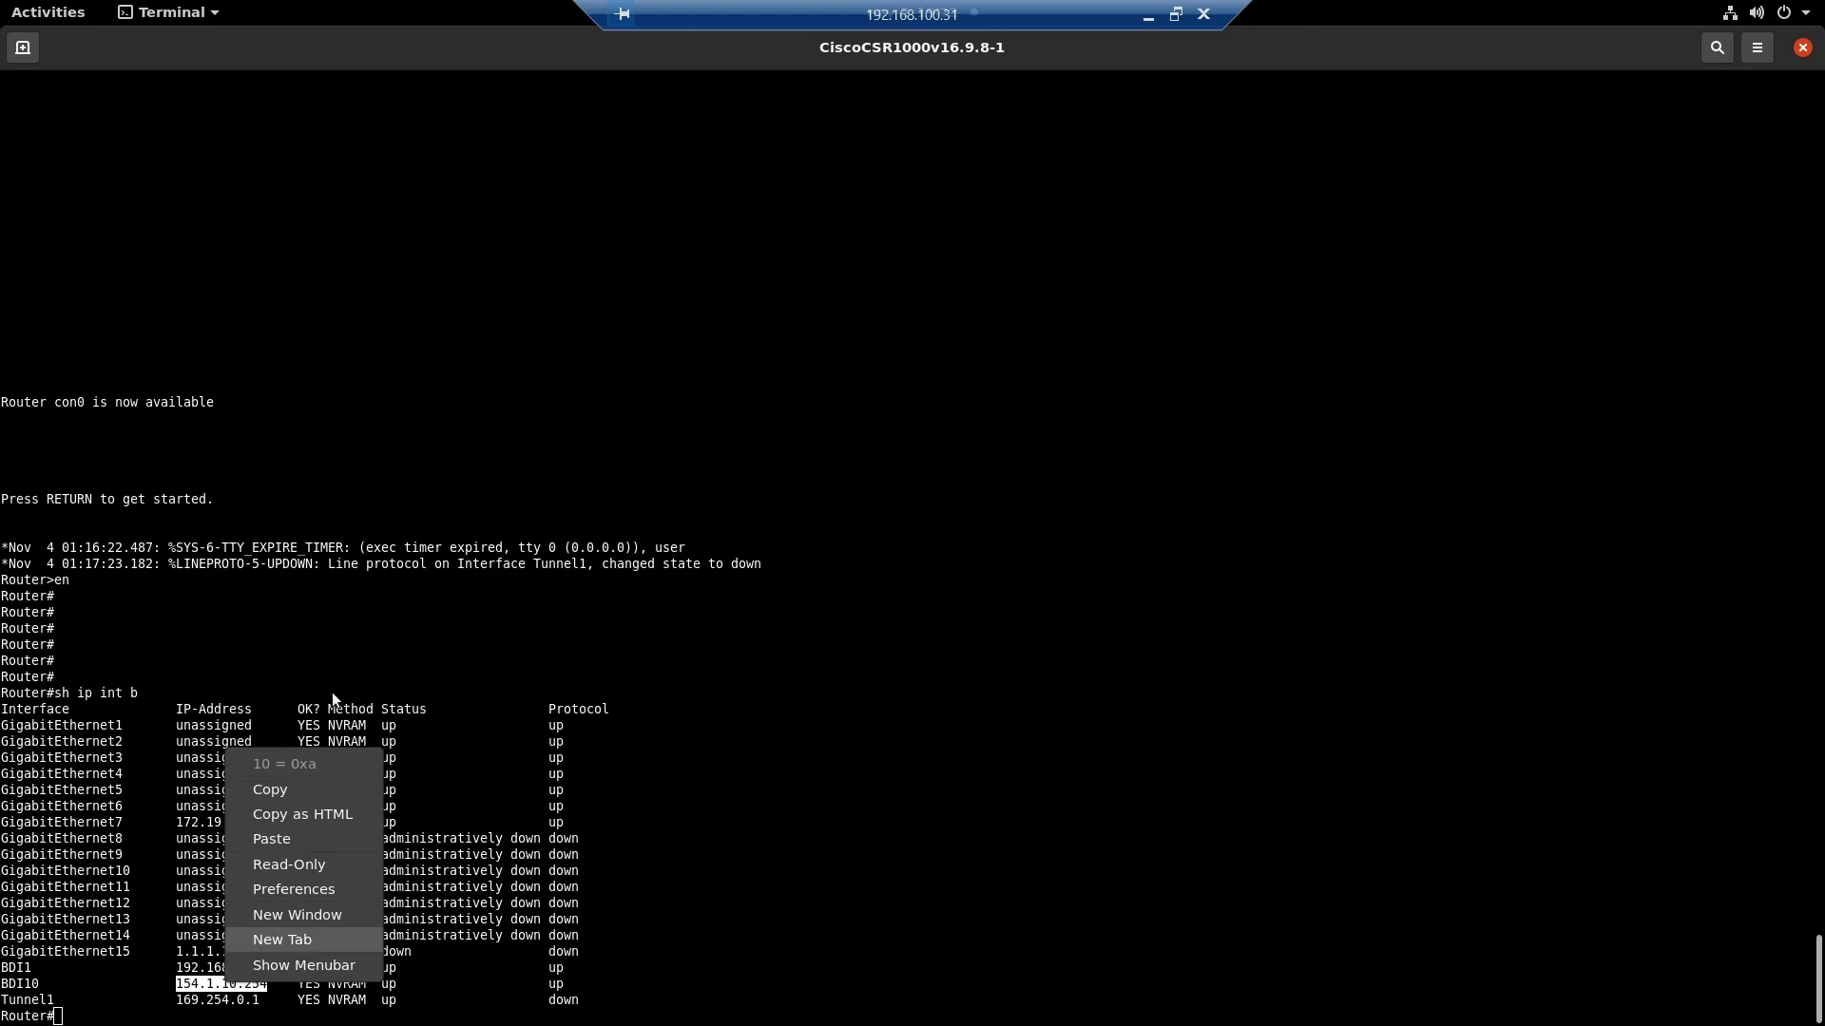
click(343, 619)
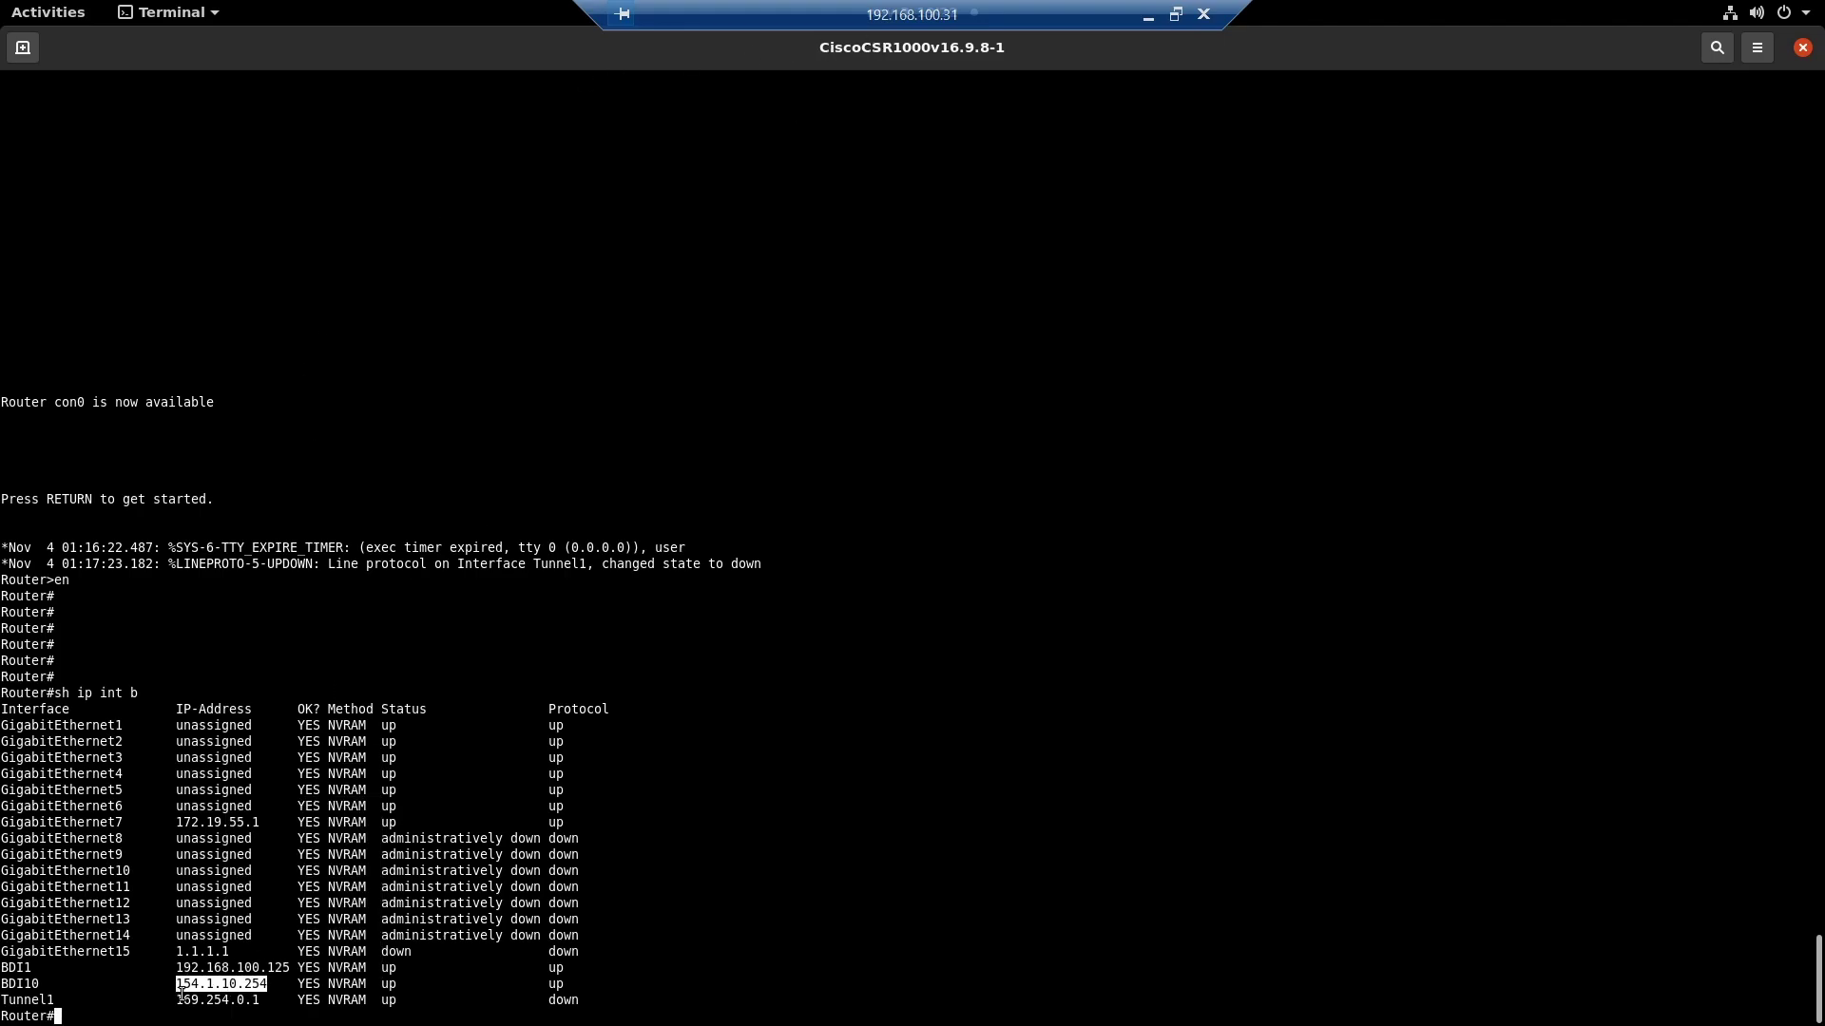
double_click(202, 806)
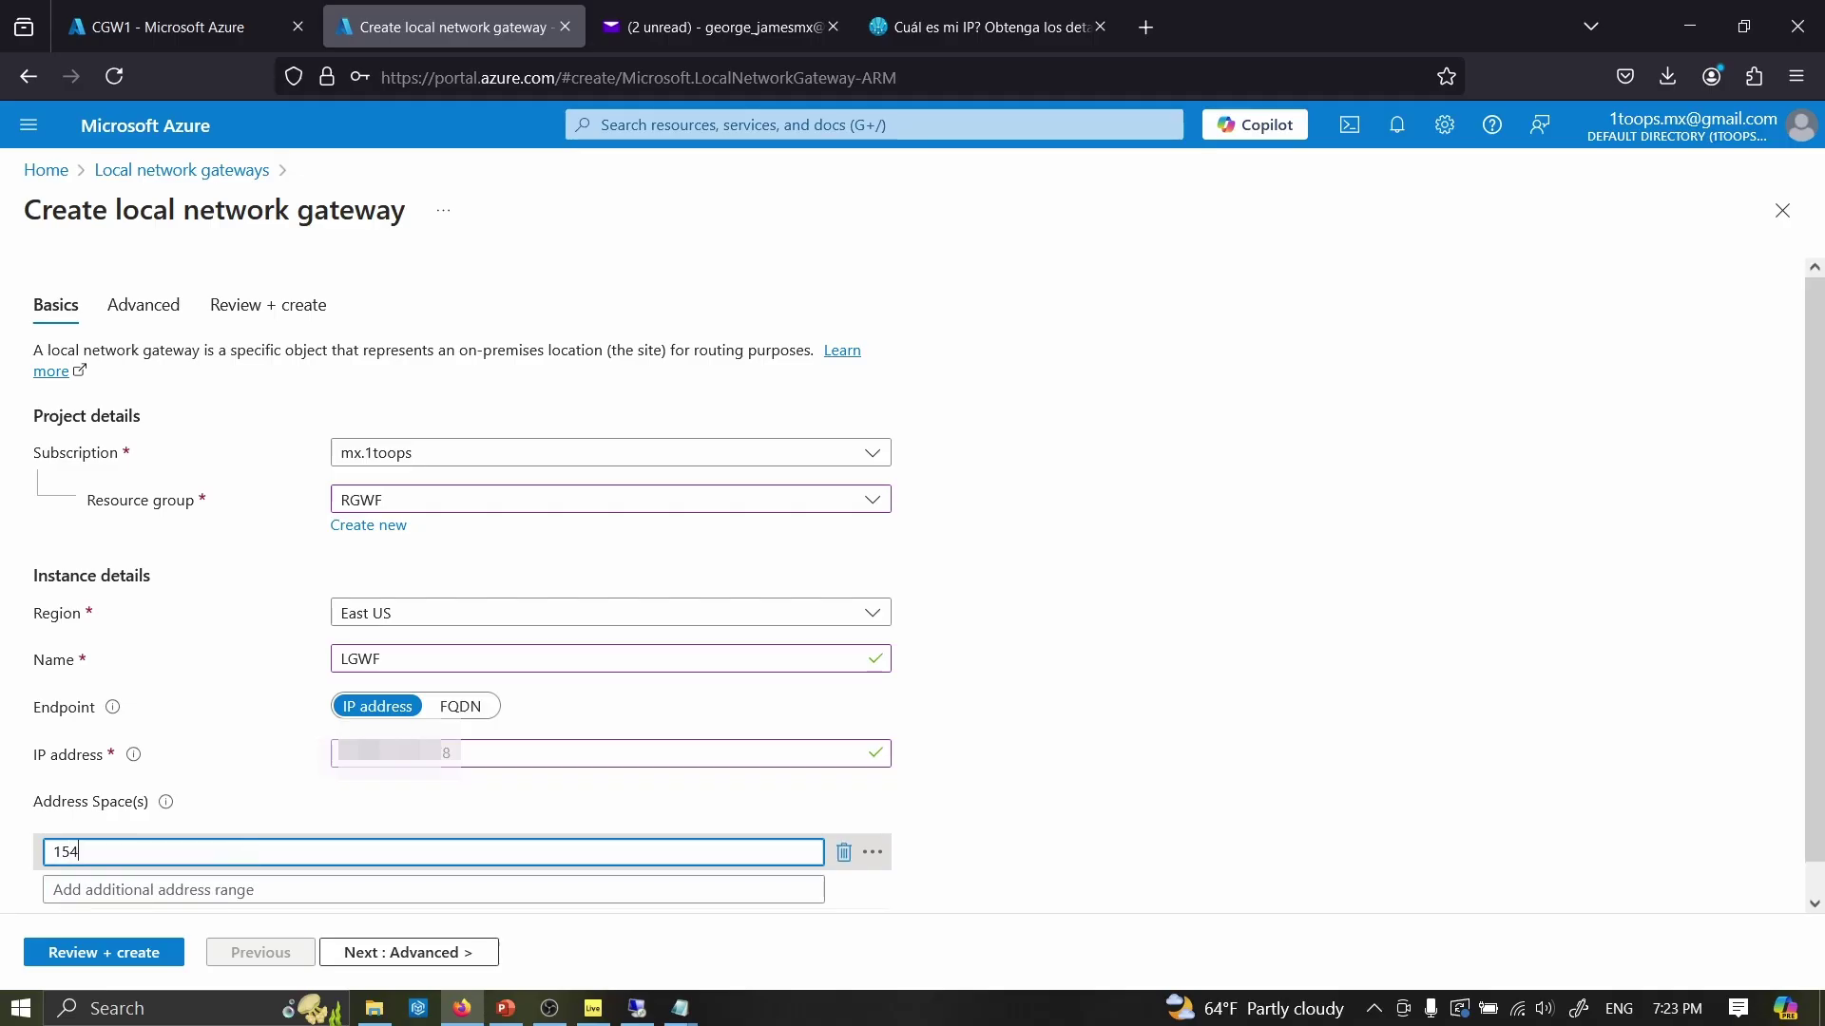
text(.1.10.0/24)
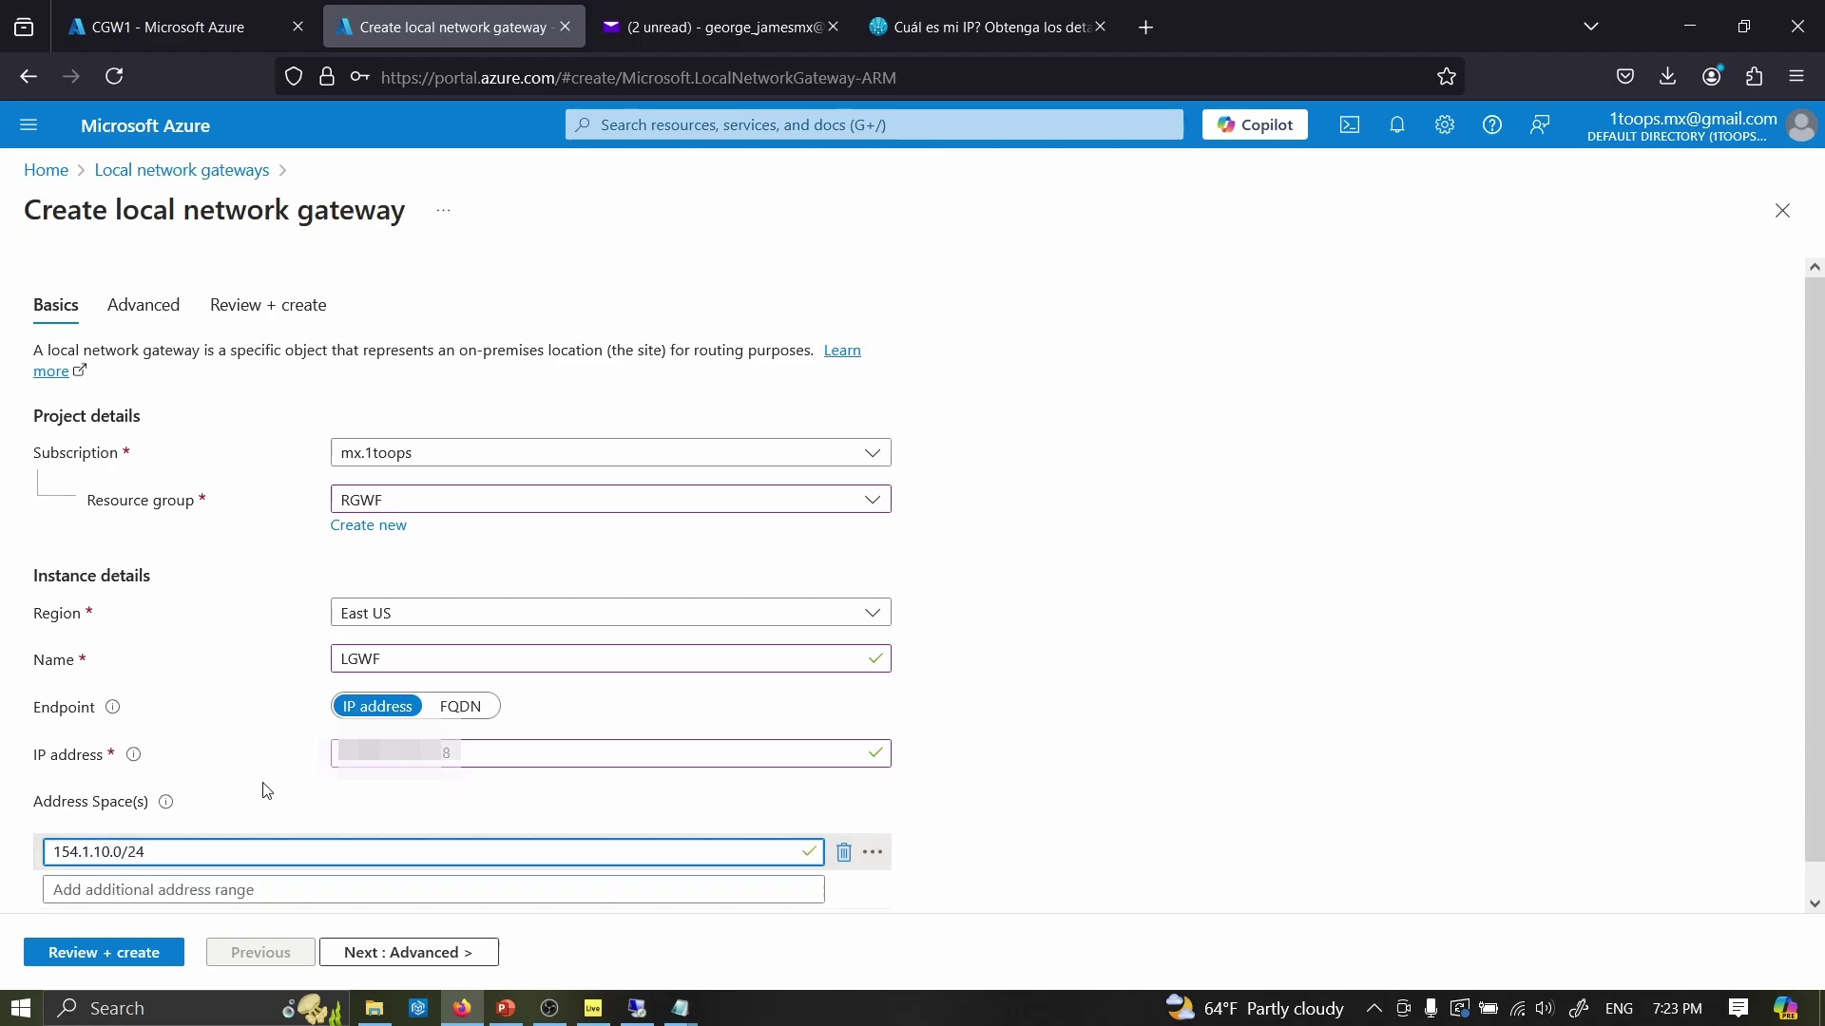
- Add 172.19.55.0/30 as LGWF's second address range after 154.1.10.0/24
scroll(501, 796, down, 1)
click(274, 852)
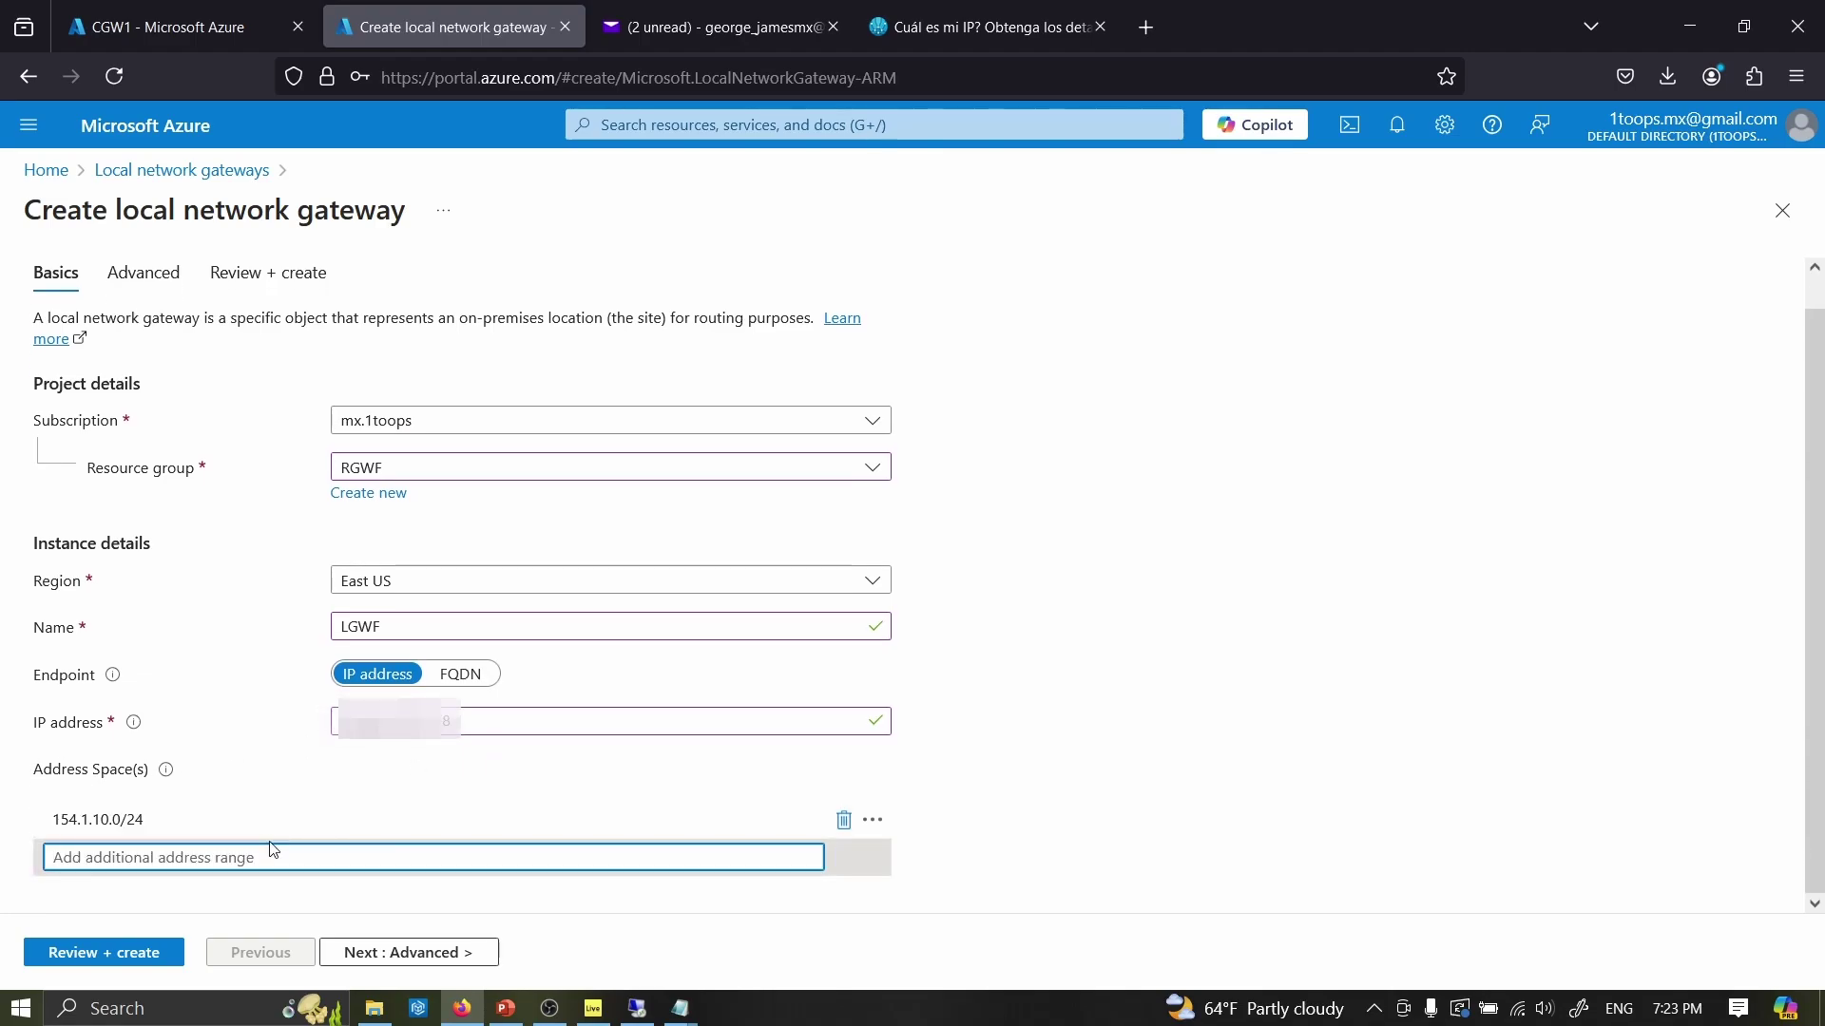
key(alt+Tab)
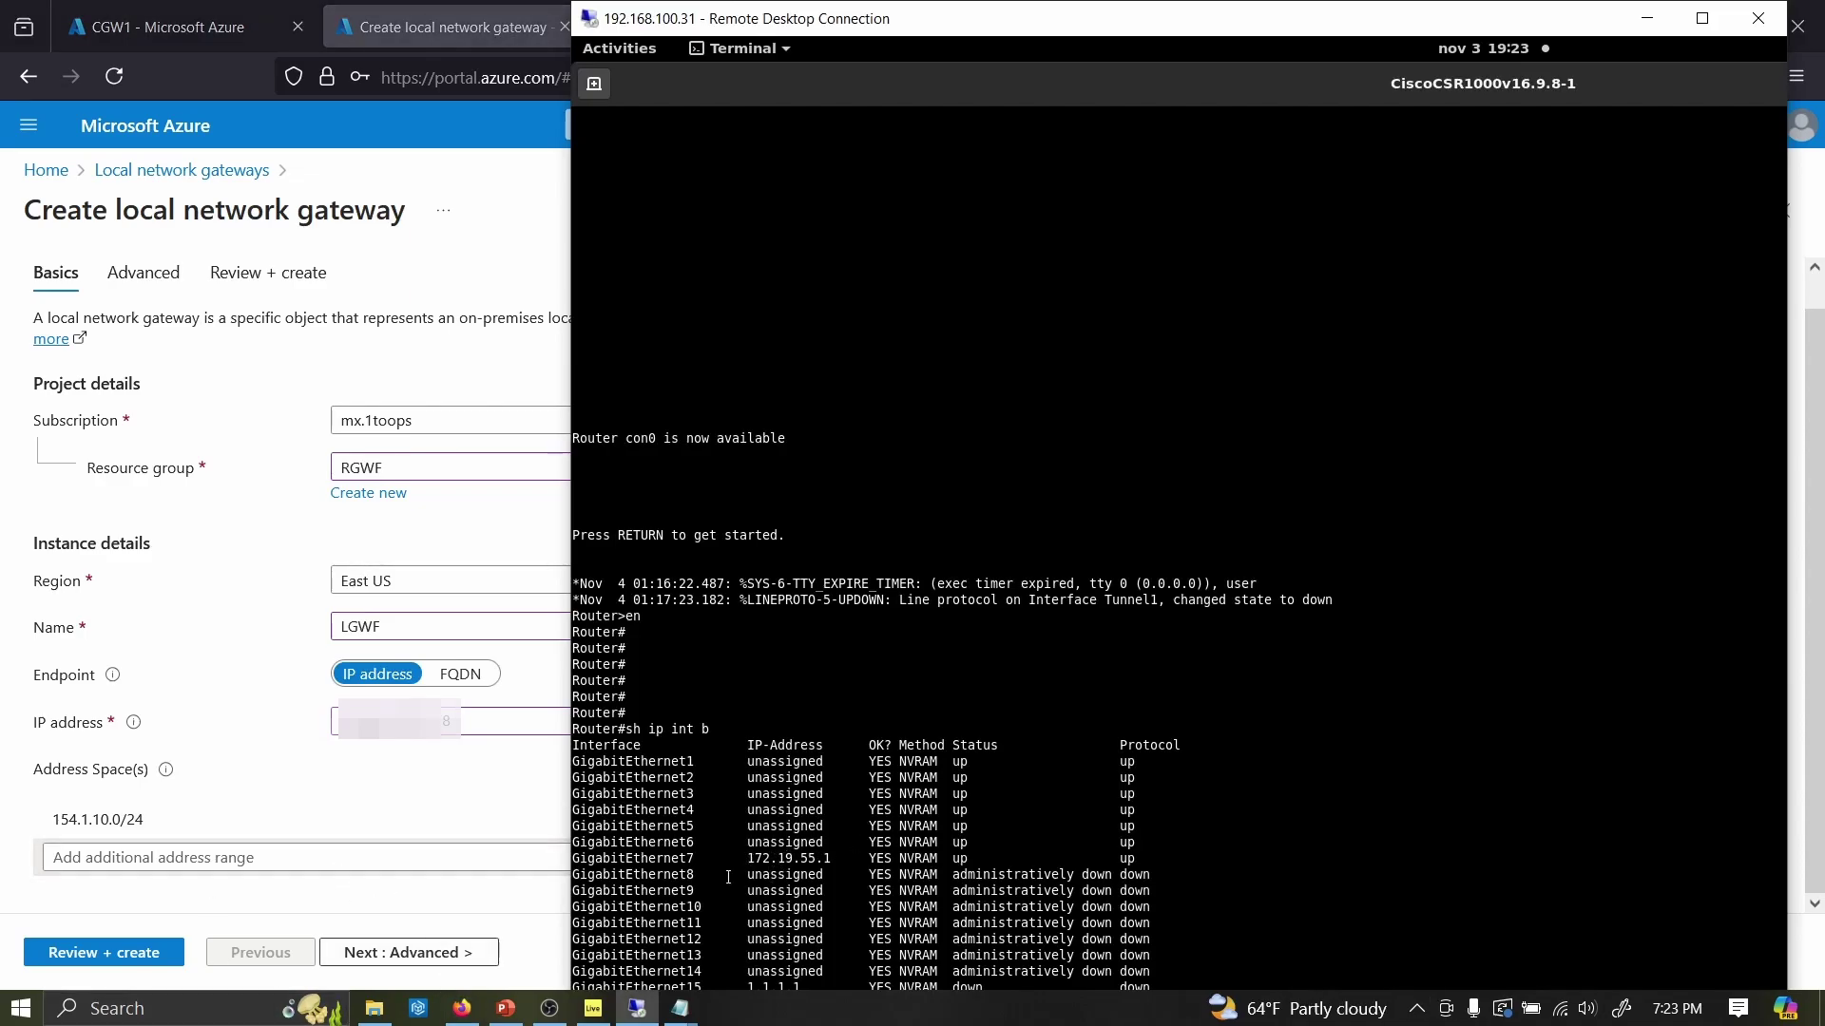
click(387, 859)
text(172.19.55.0/3)
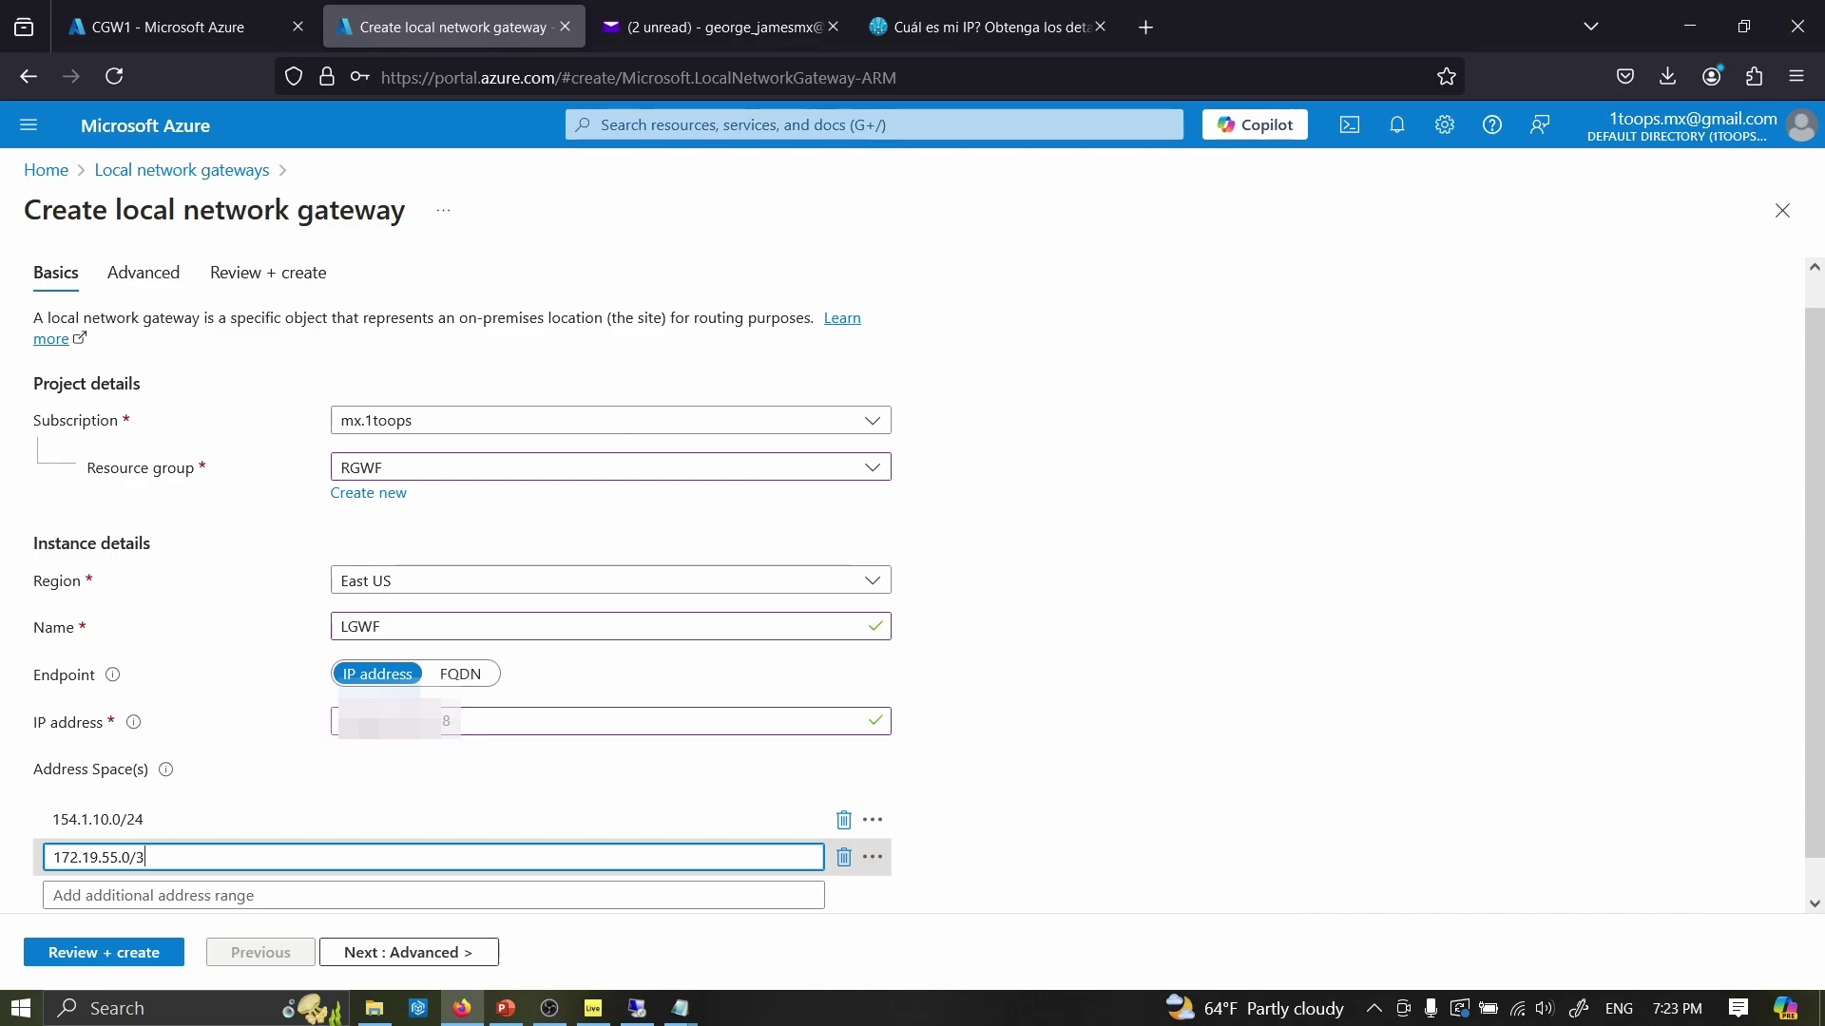
text(0)
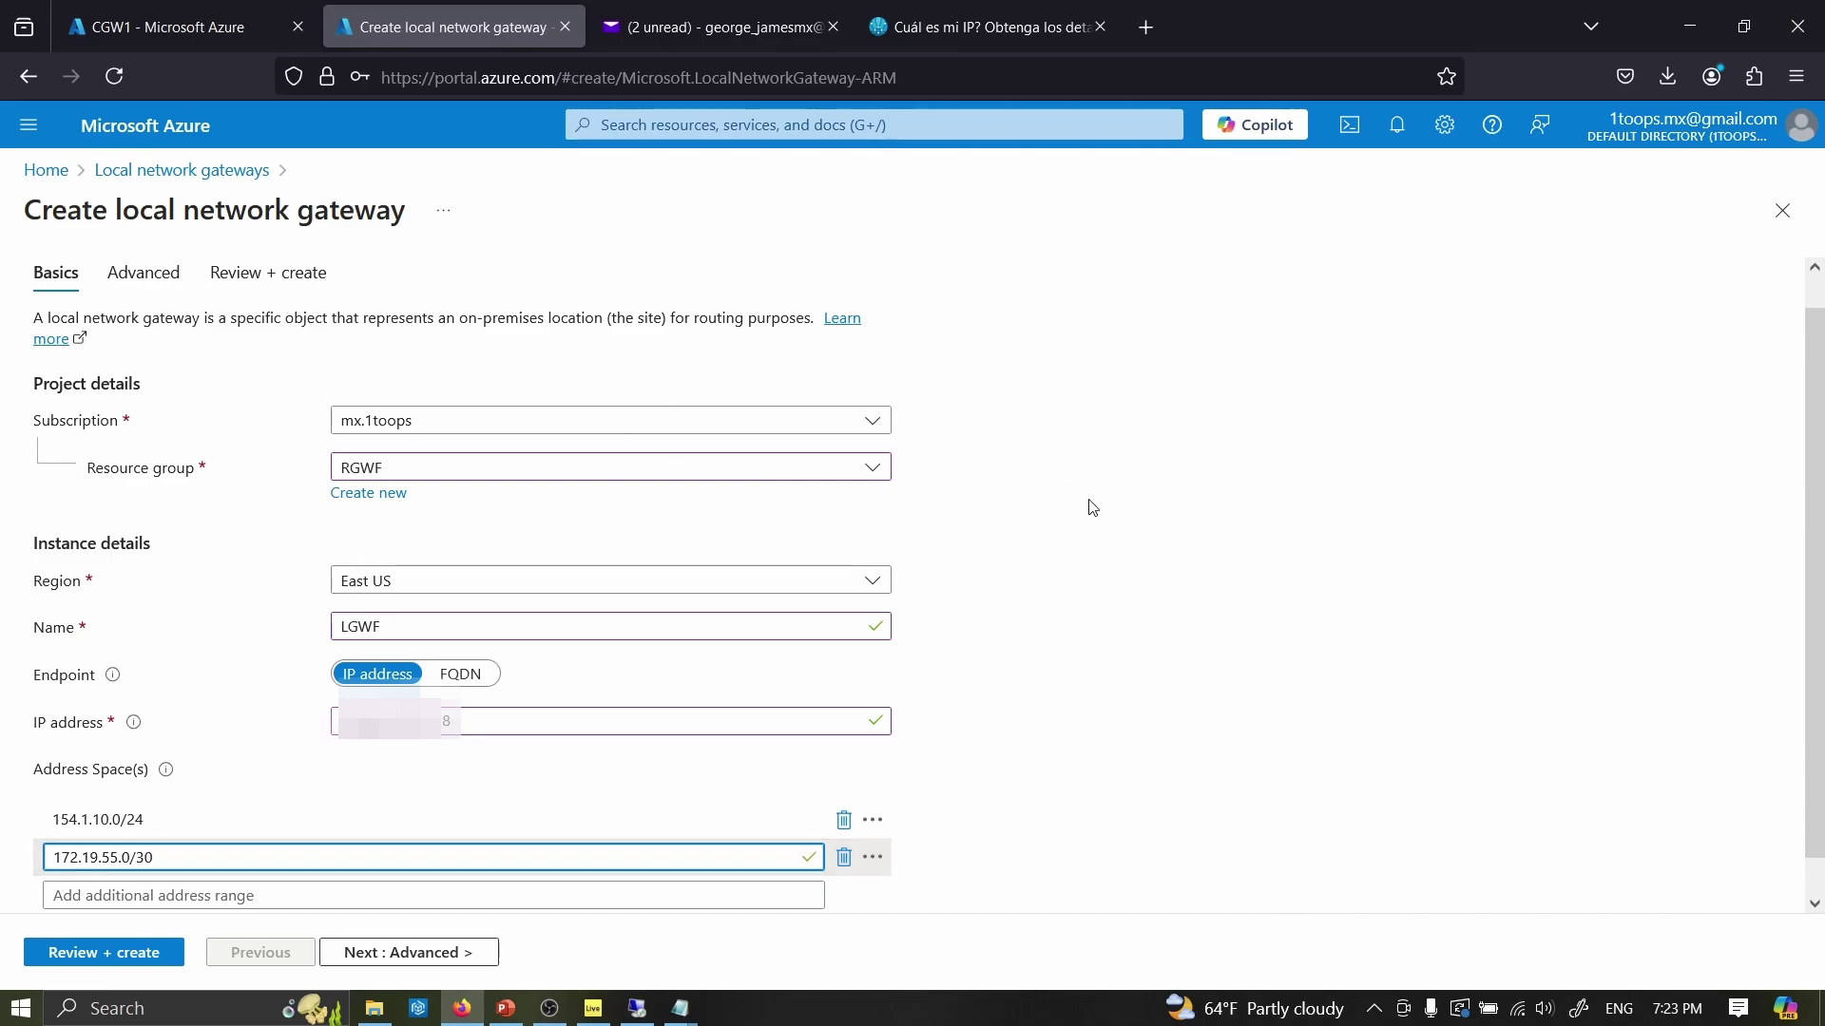
click(1098, 509)
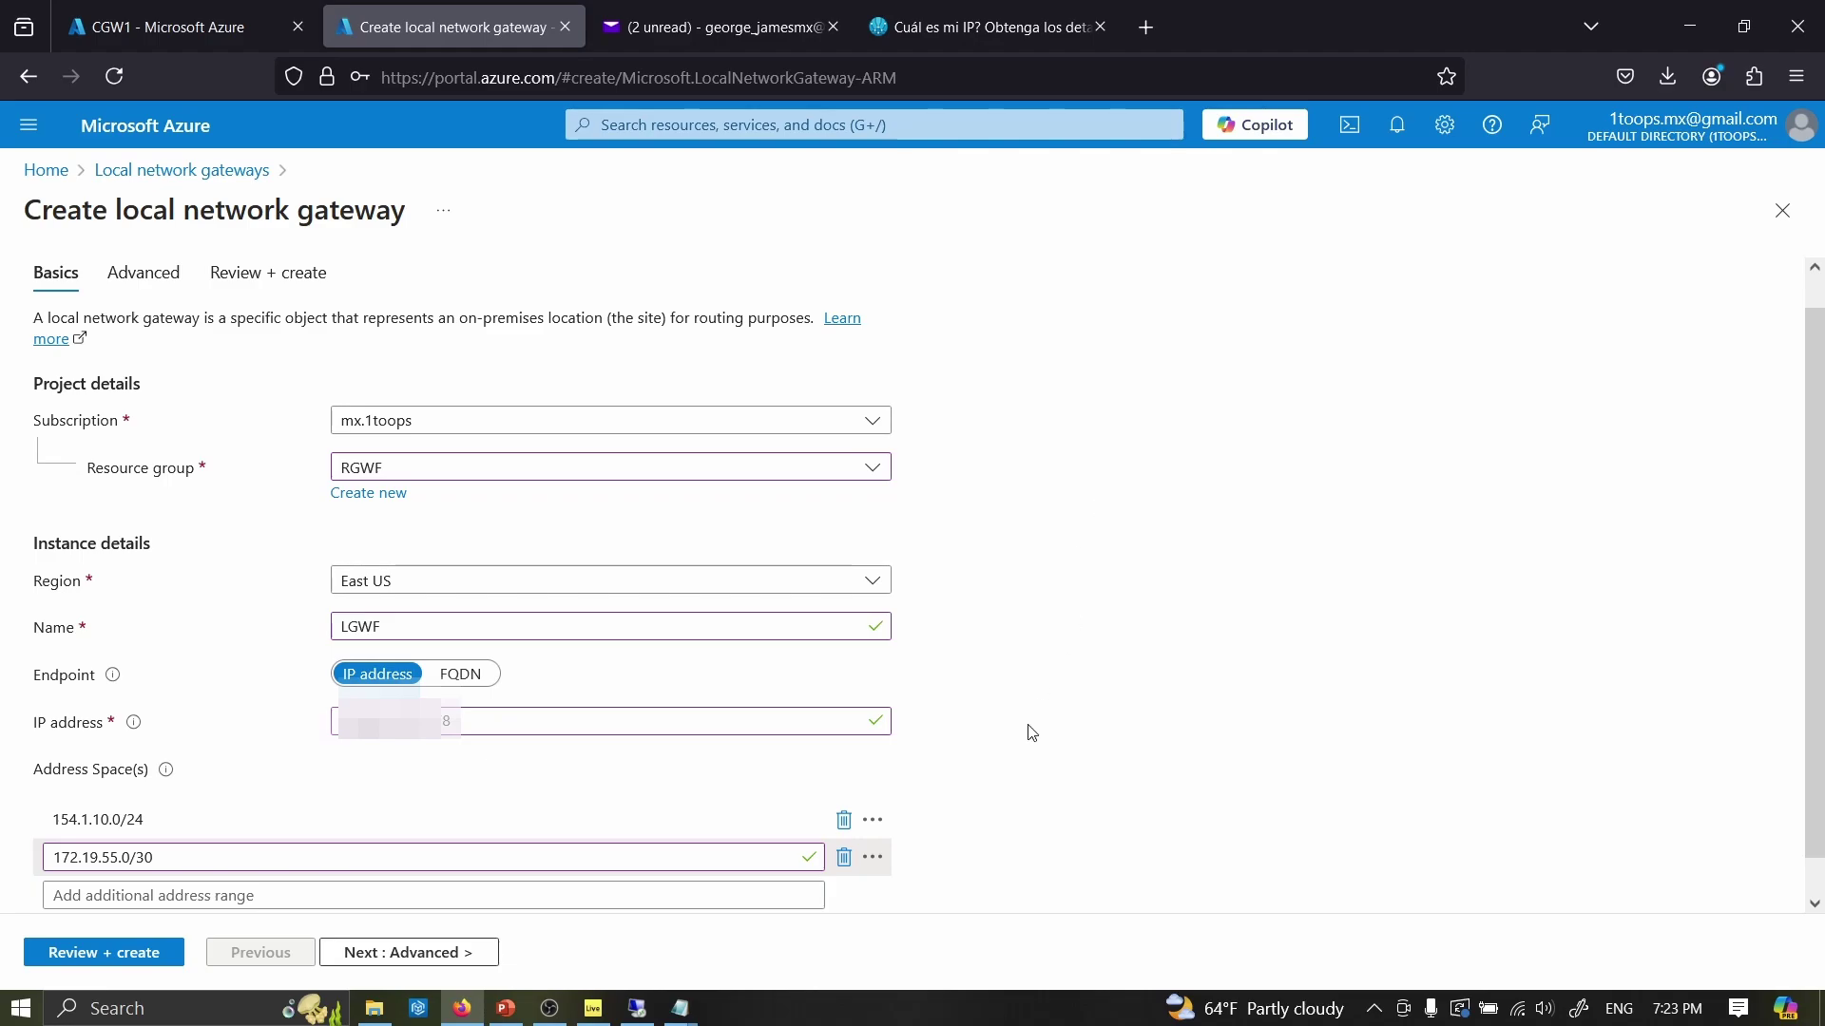
- Check the BGP settings, then validate and create the LGWF gateway and return Home
click(145, 273)
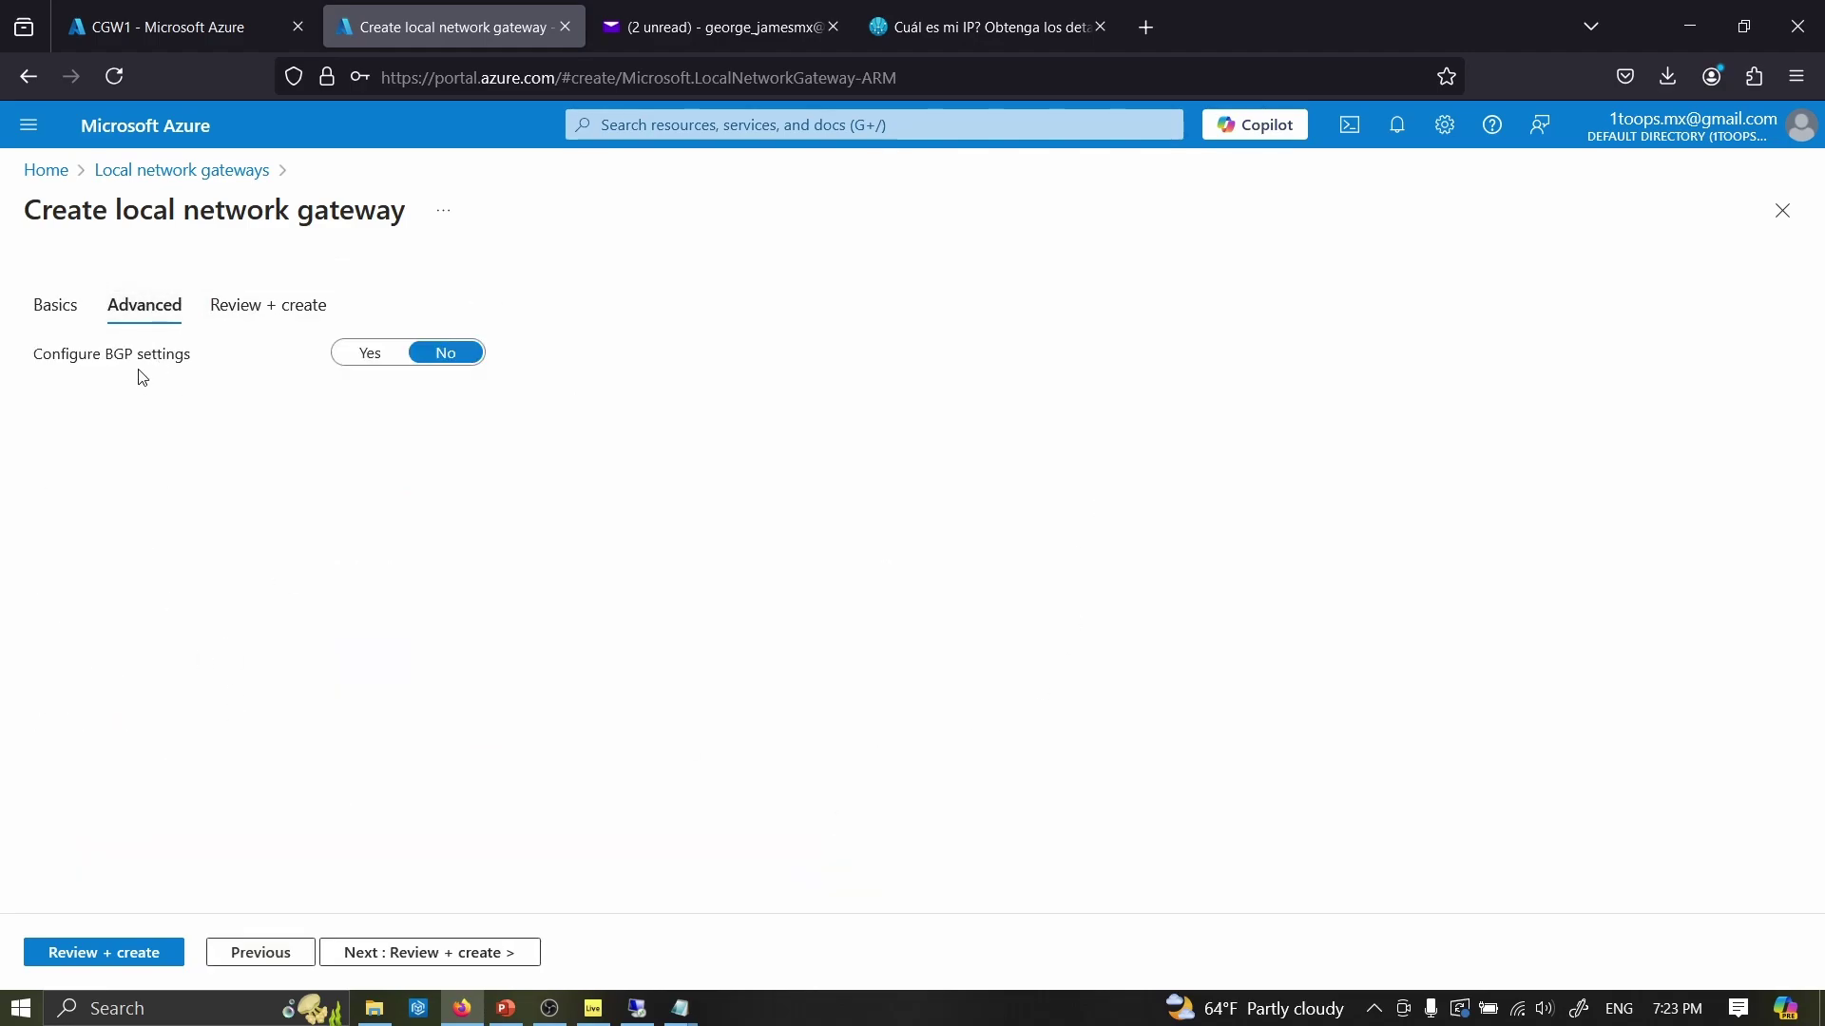
click(53, 302)
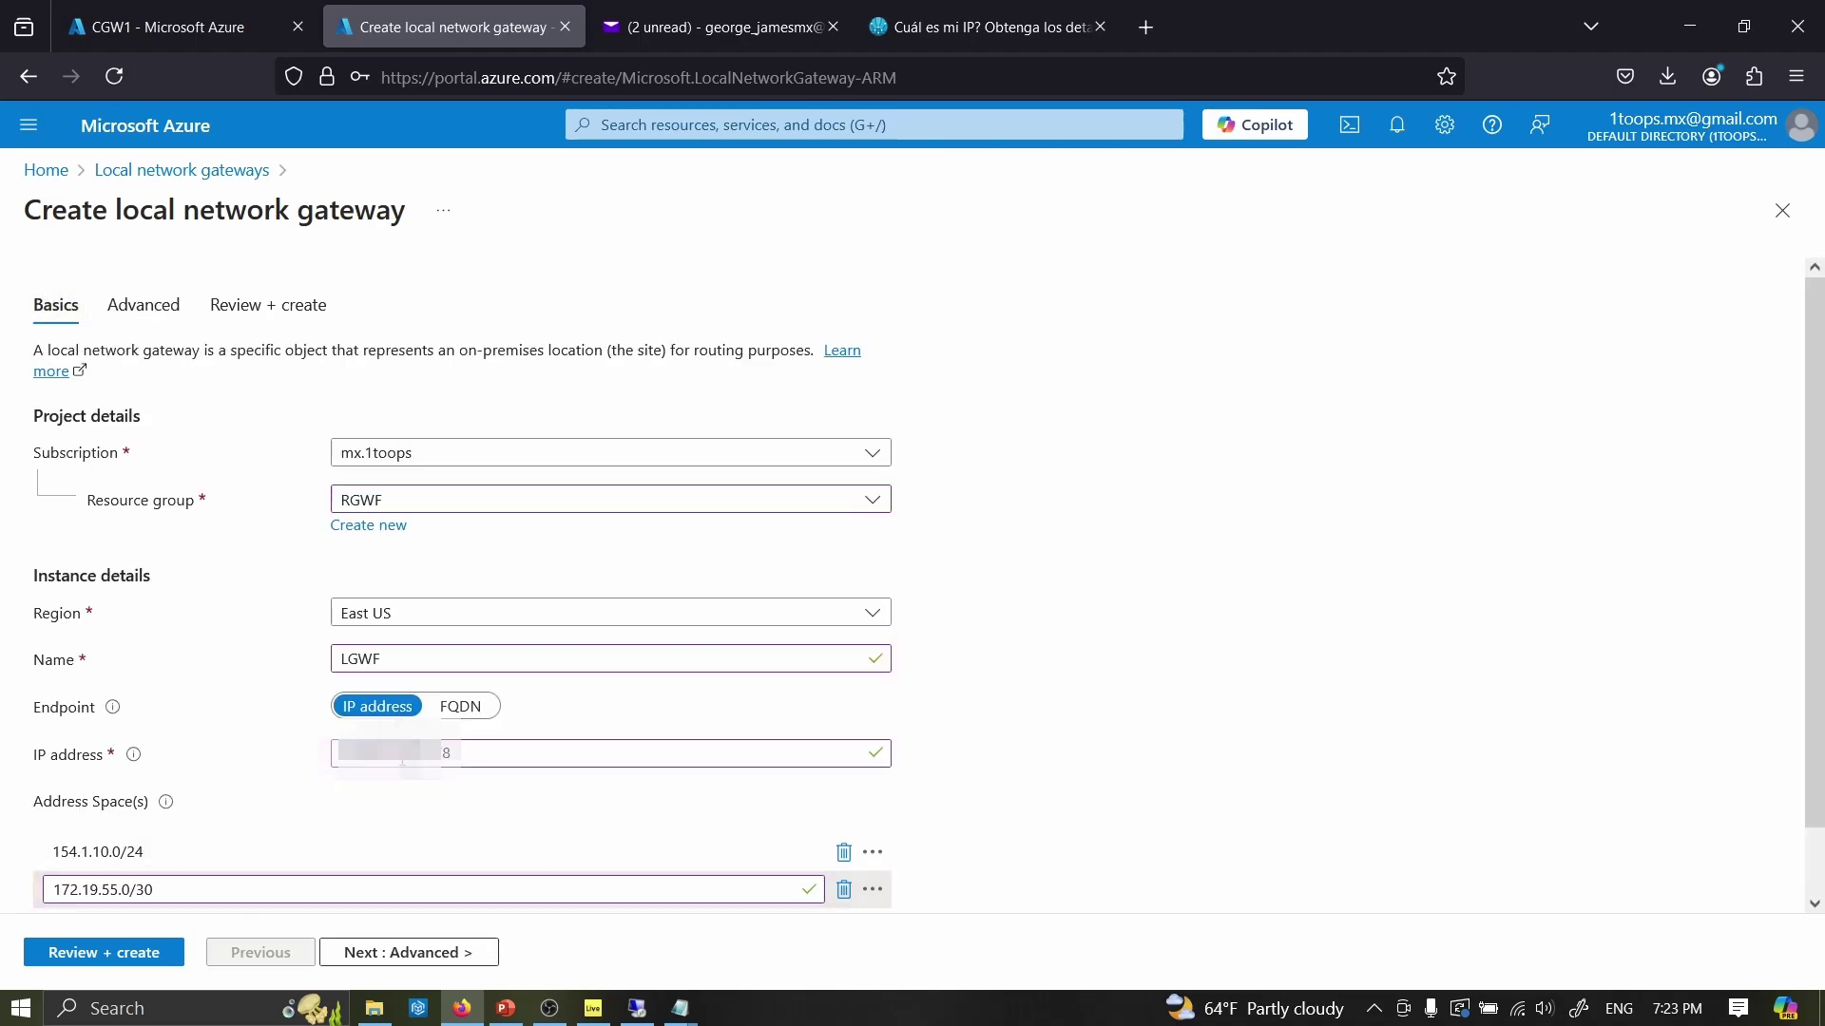
click(120, 955)
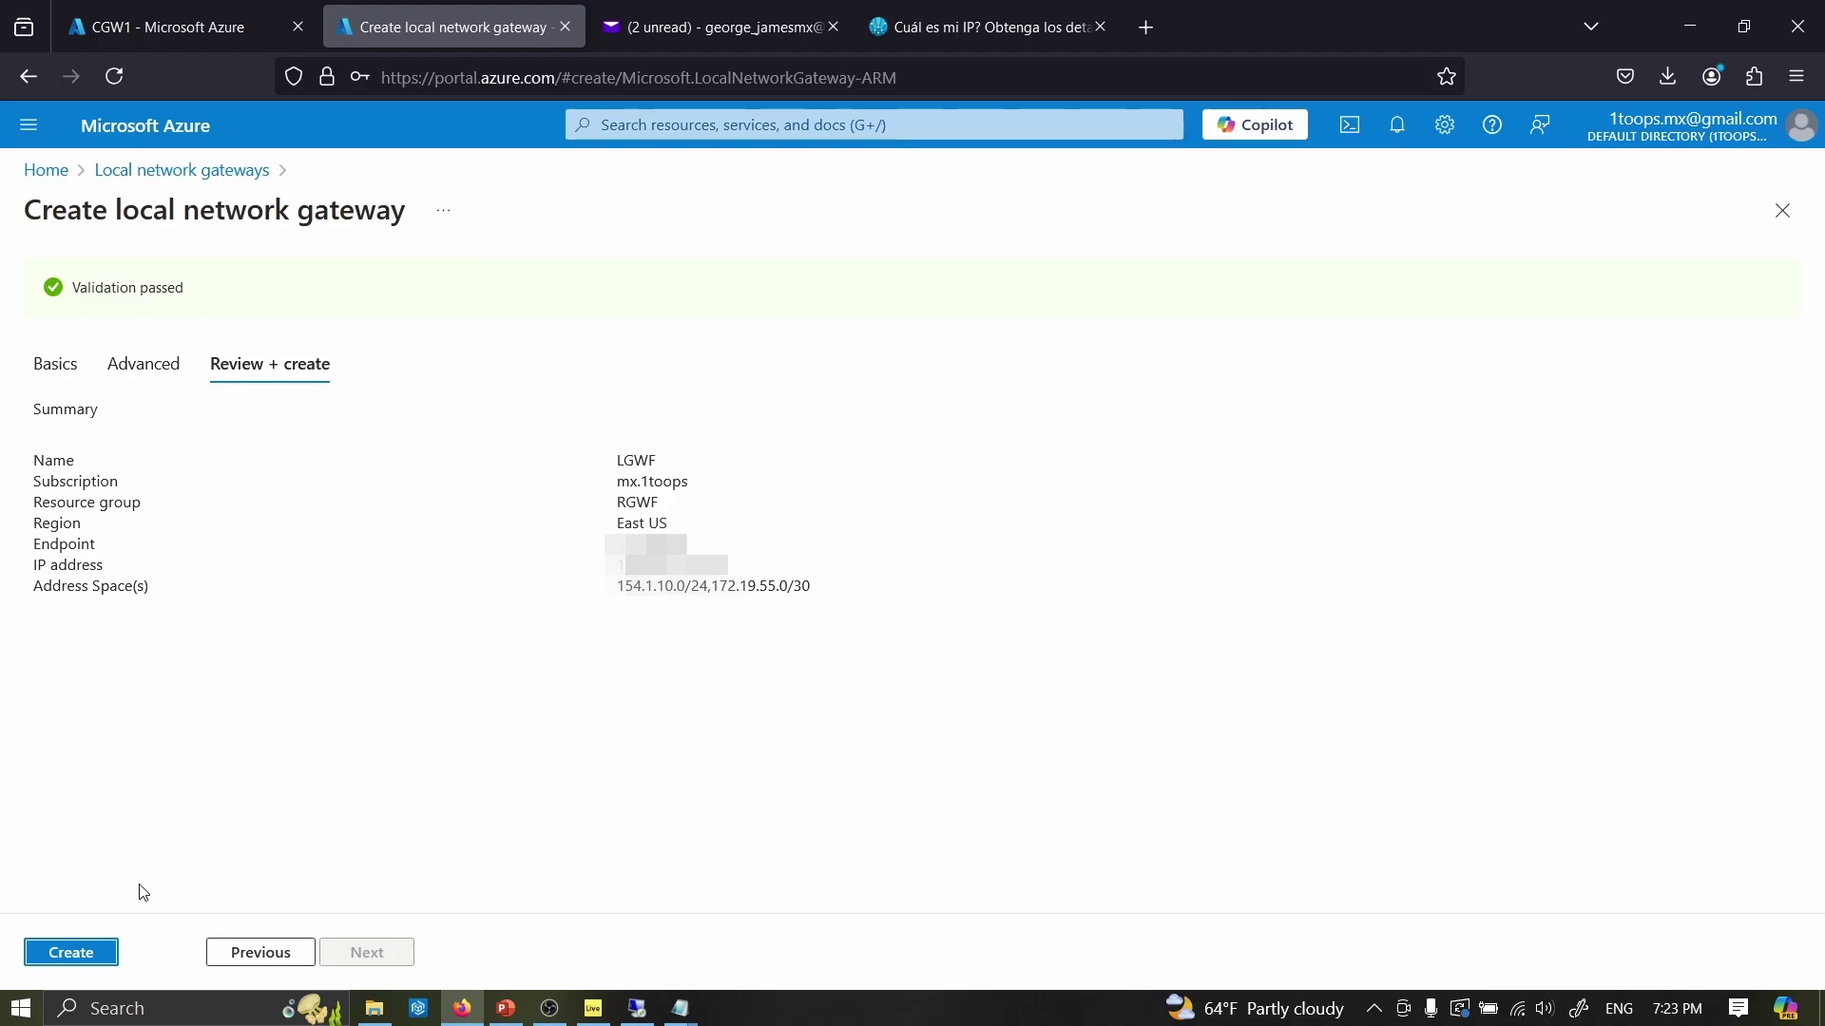
click(87, 963)
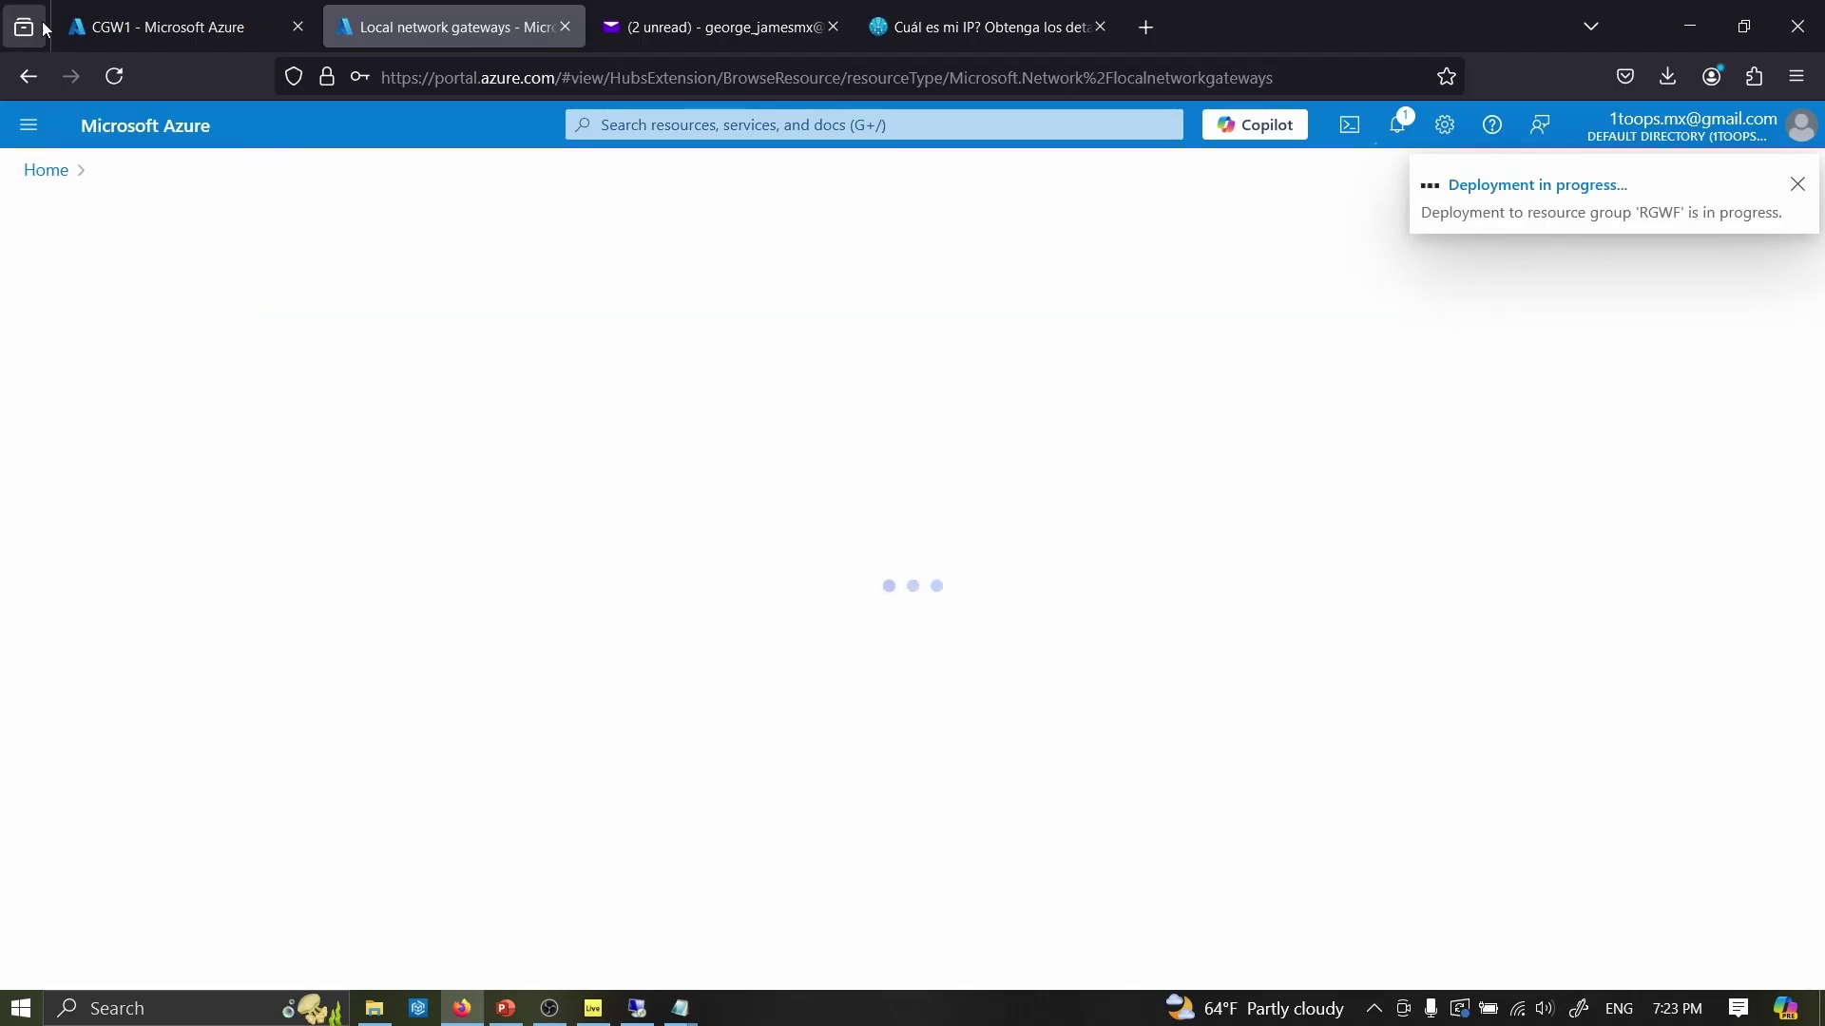
click(45, 171)
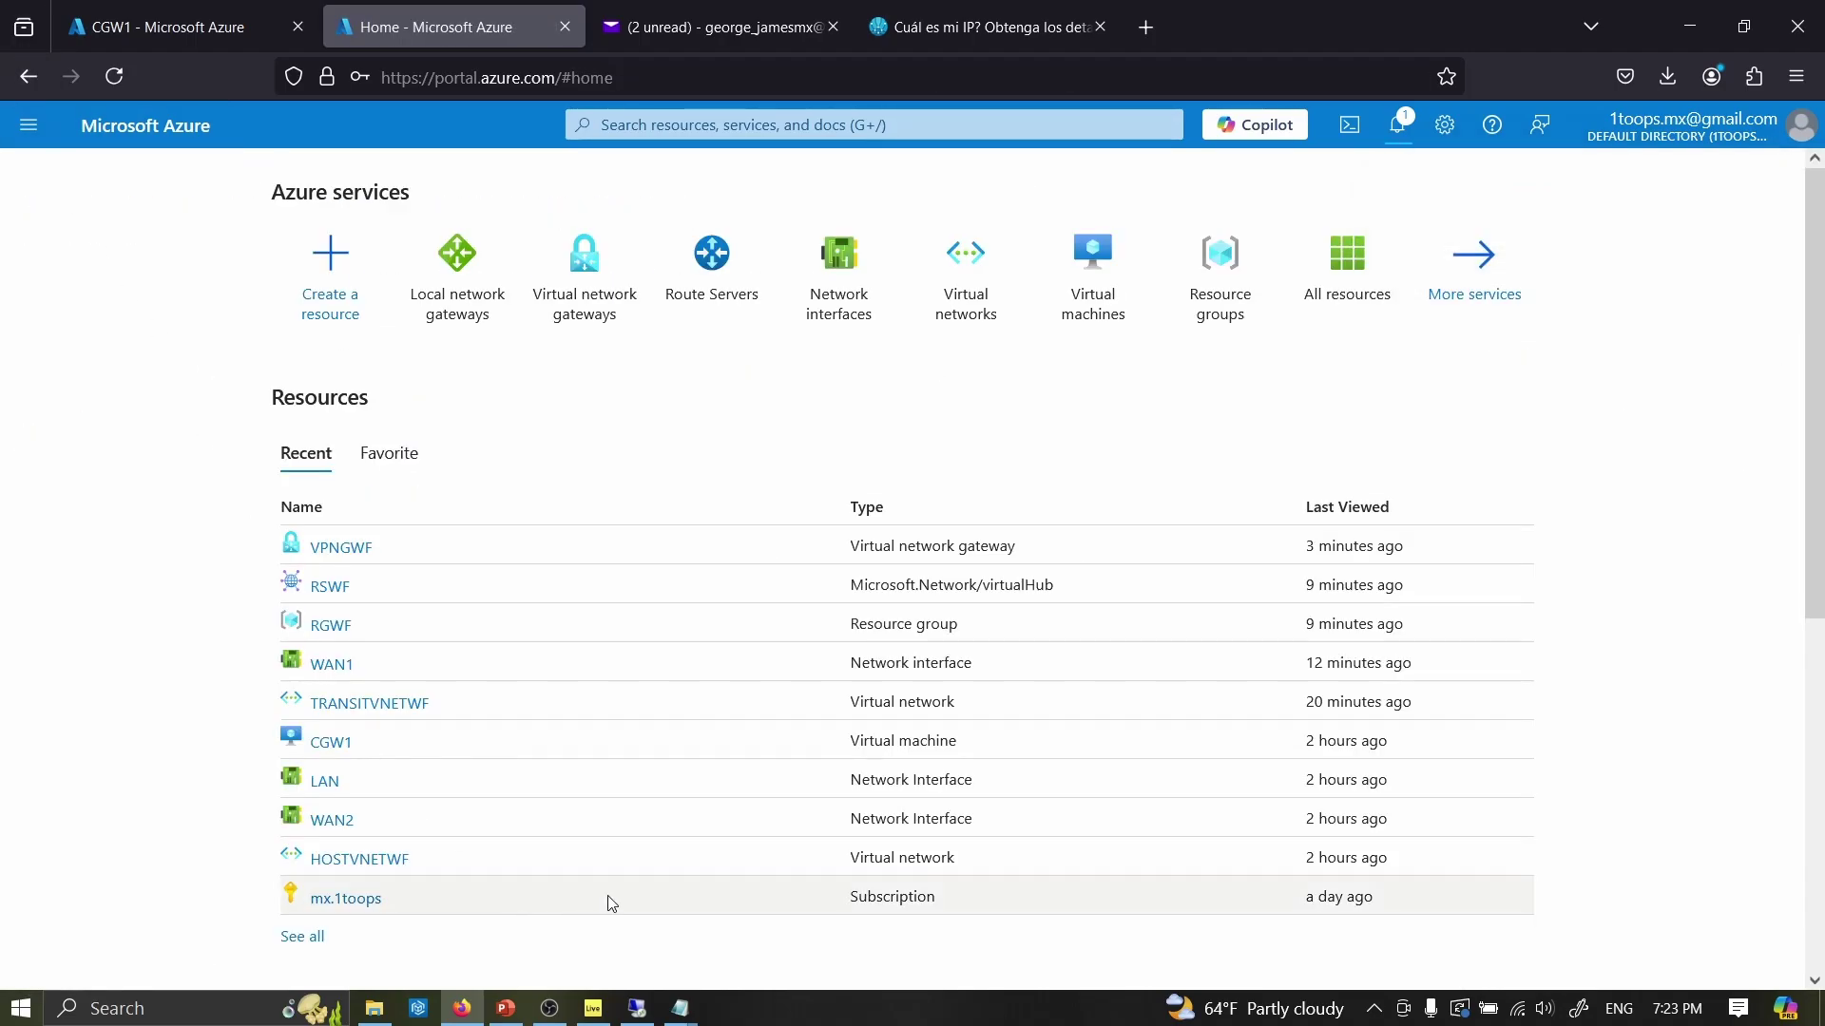
- Bring the CSR1000v remote desktop session to the front in full screen
click(638, 1008)
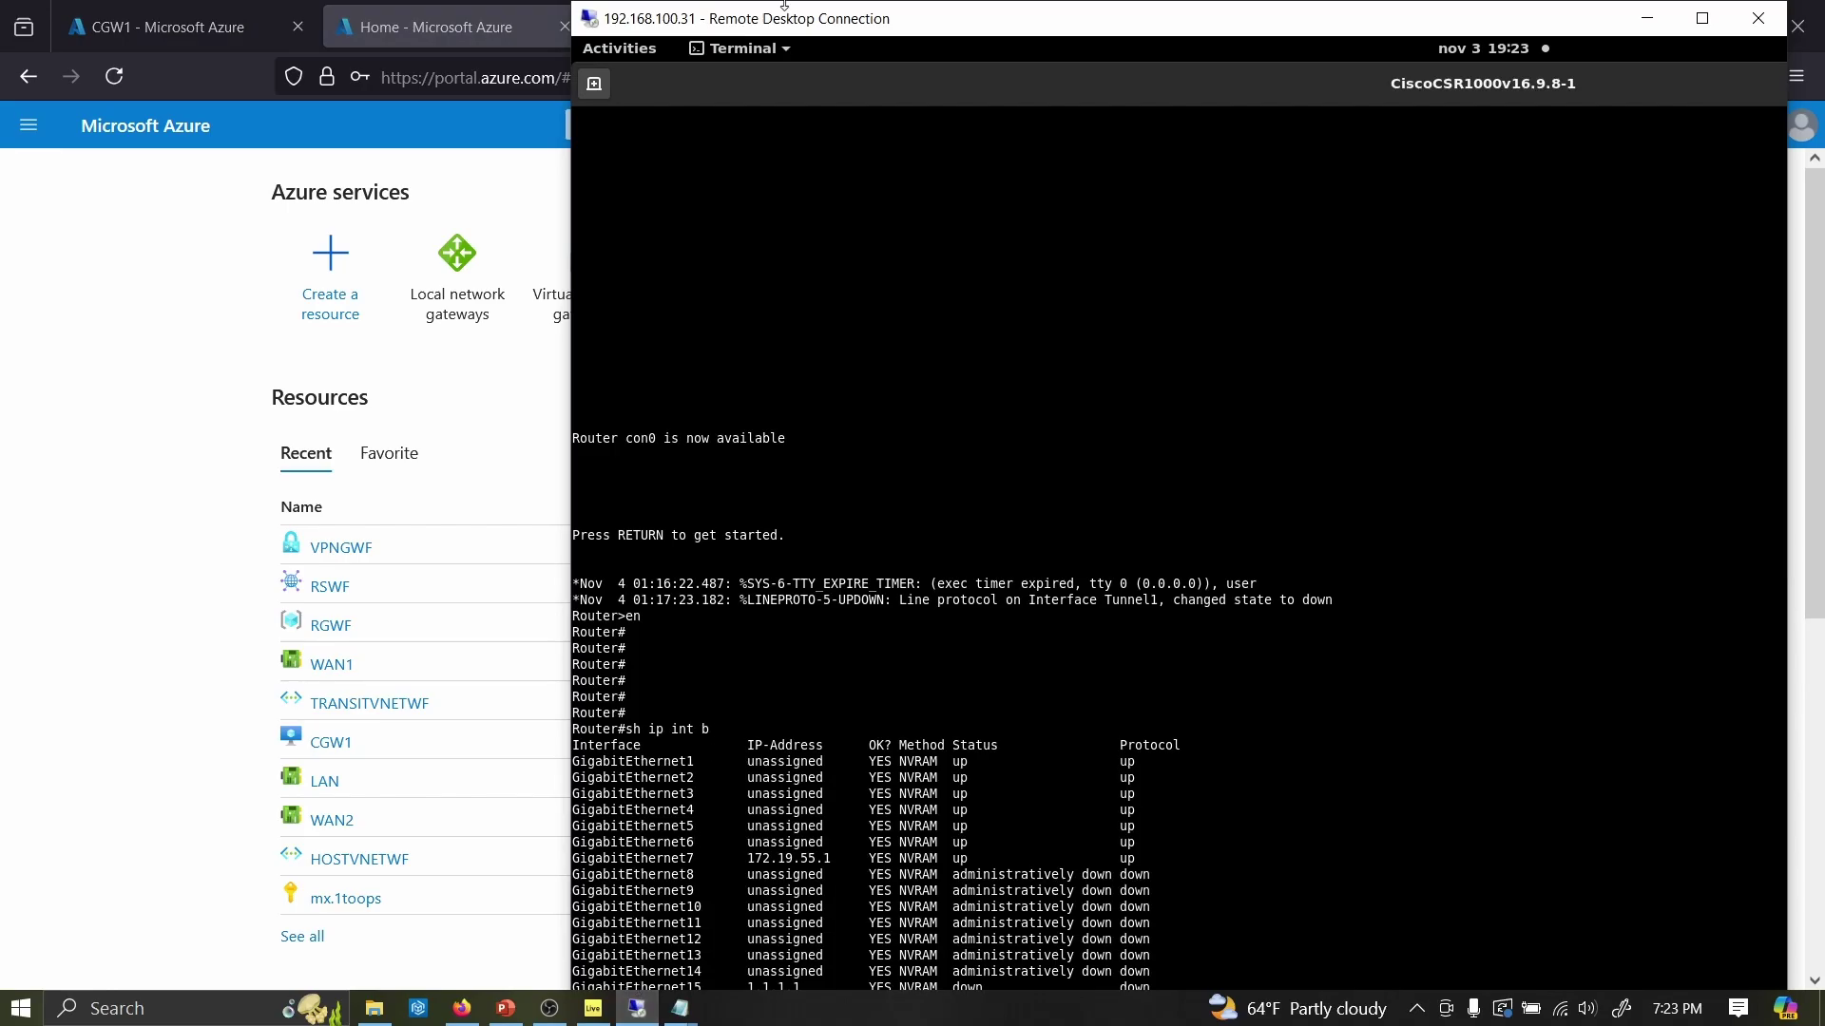
double_click(757, 26)
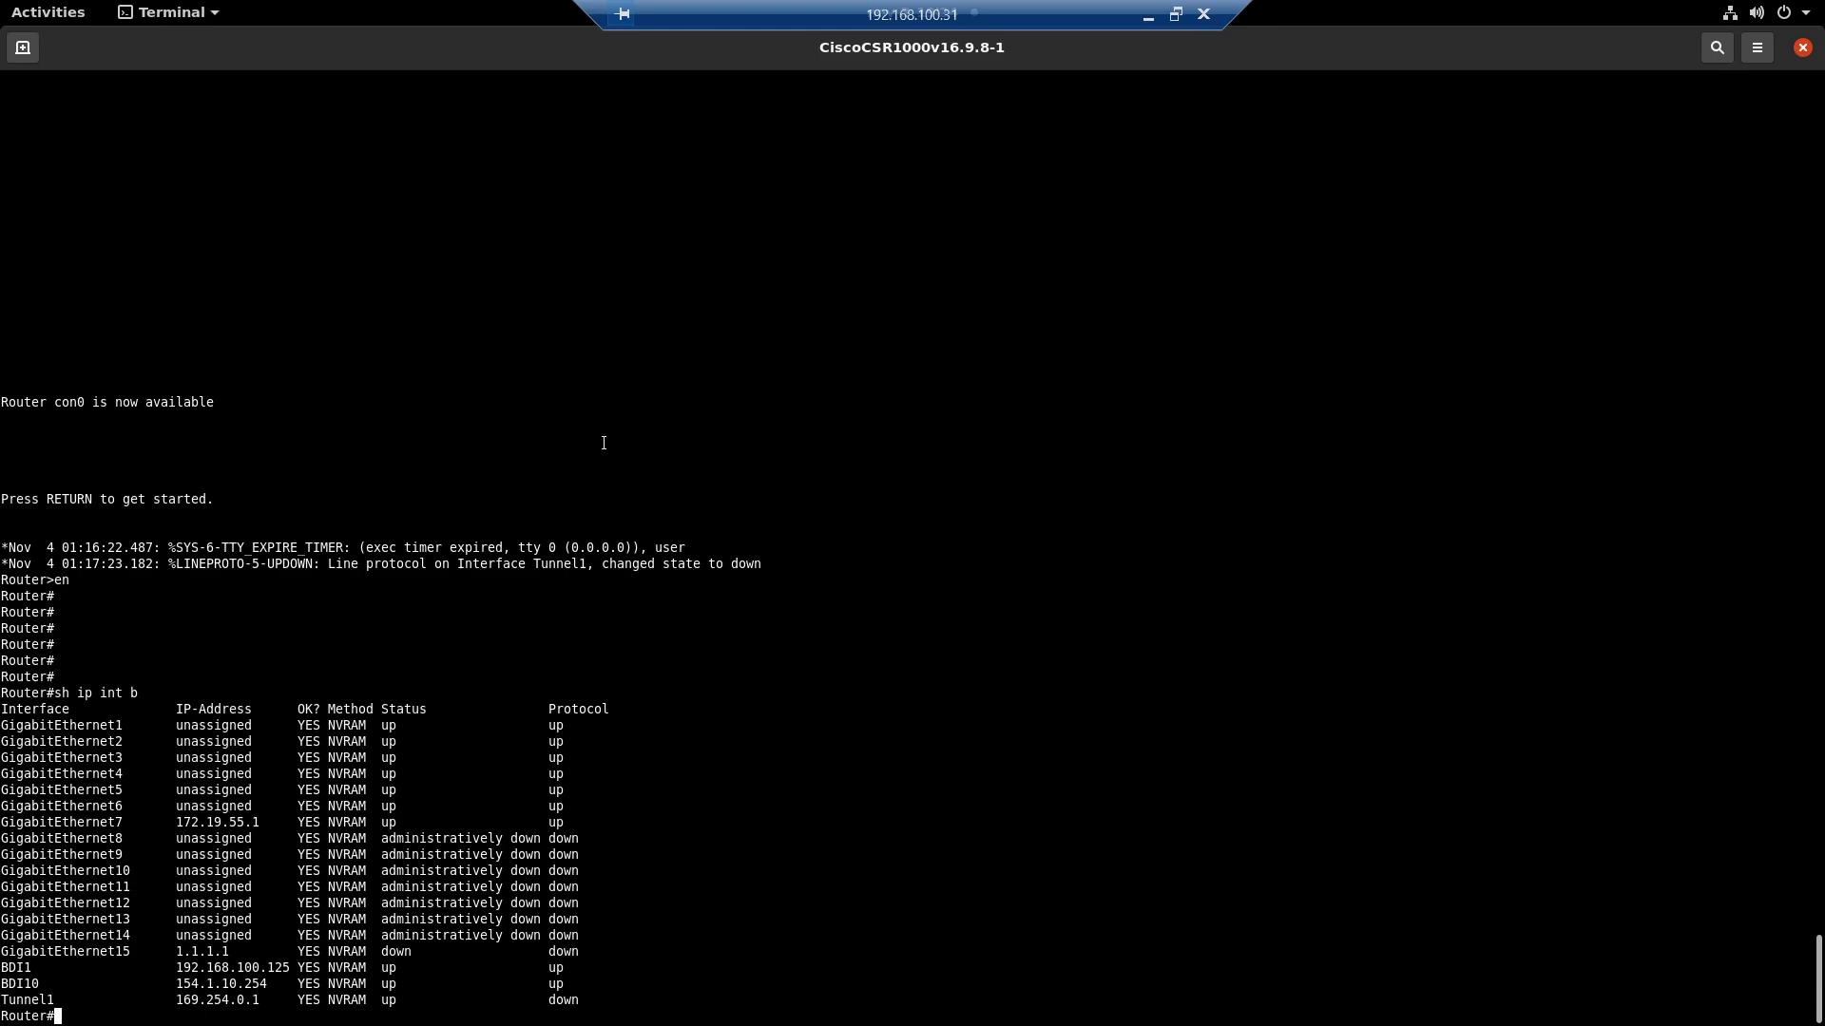
- Page through 'sh run', highlighting the IKEv2 keyring peer, remote identity 52.179.23.101 and tunnel destination
text(sh ntp)
key(BackSpace)
key(BackSpace)
key(BackSpace)
text(run)
key(Return)
text(sh run)
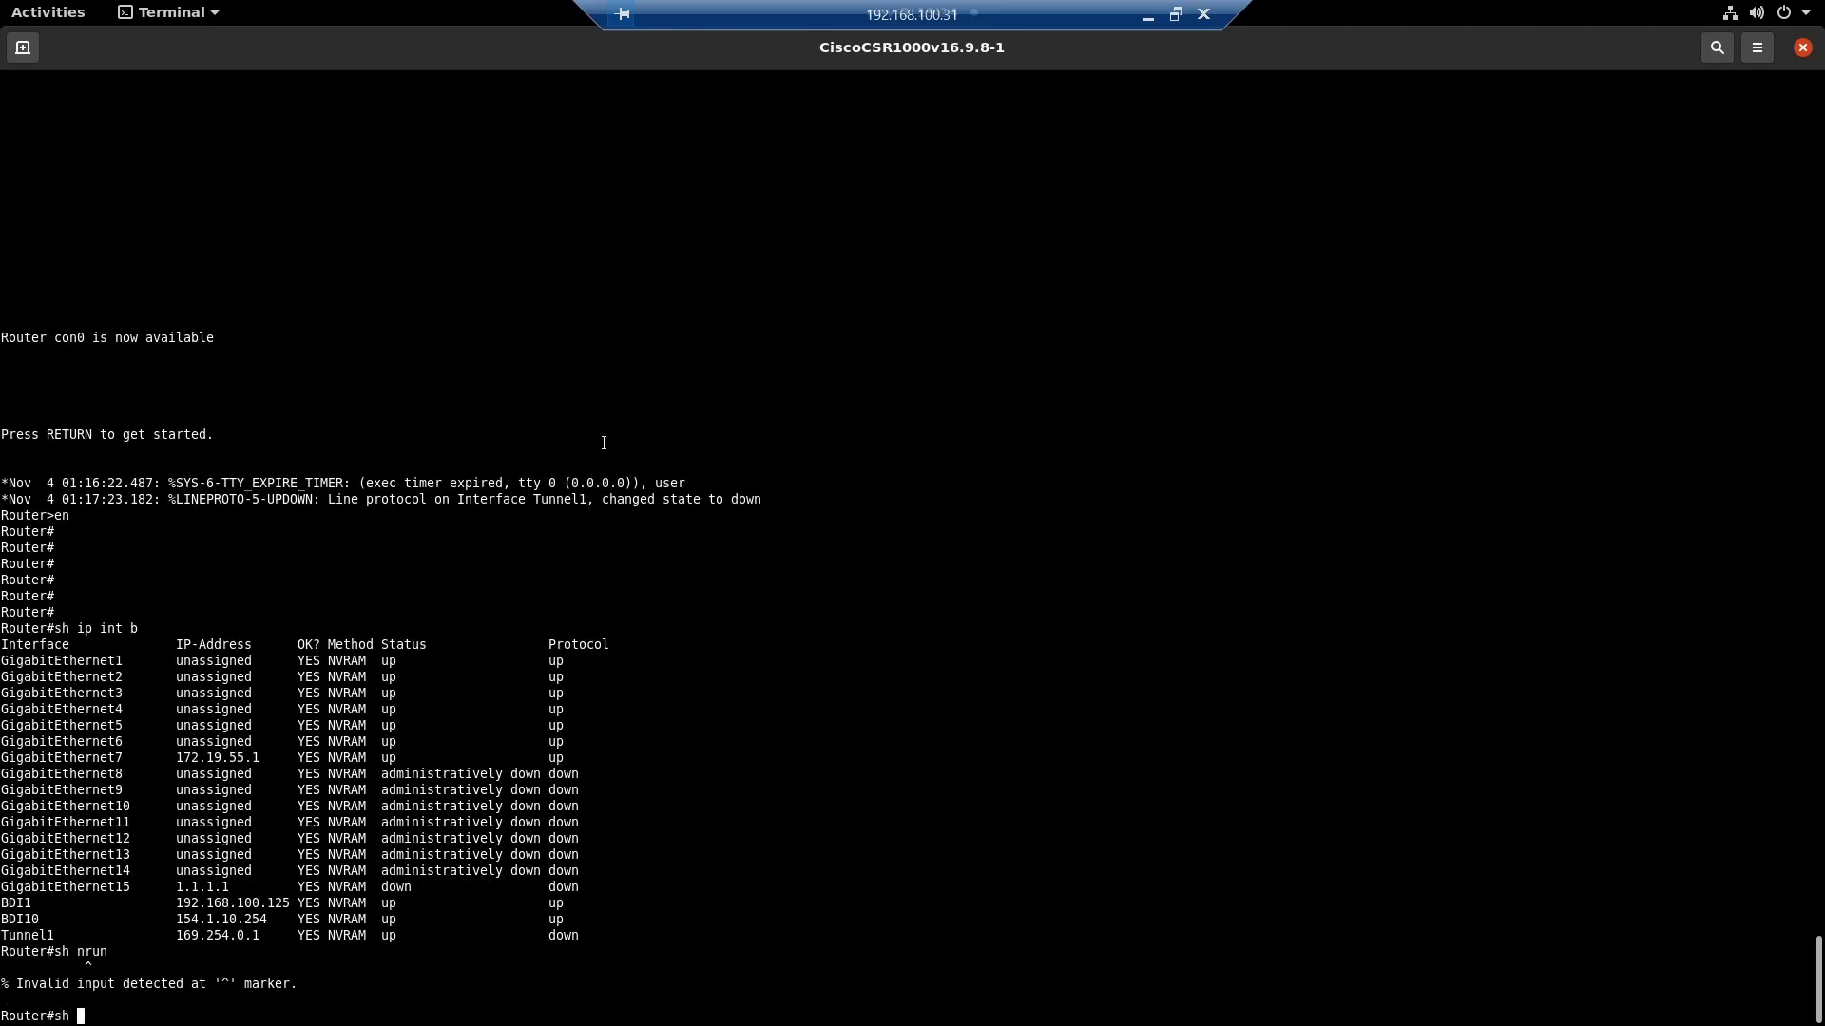
key(Return)
key(space)
key(space)
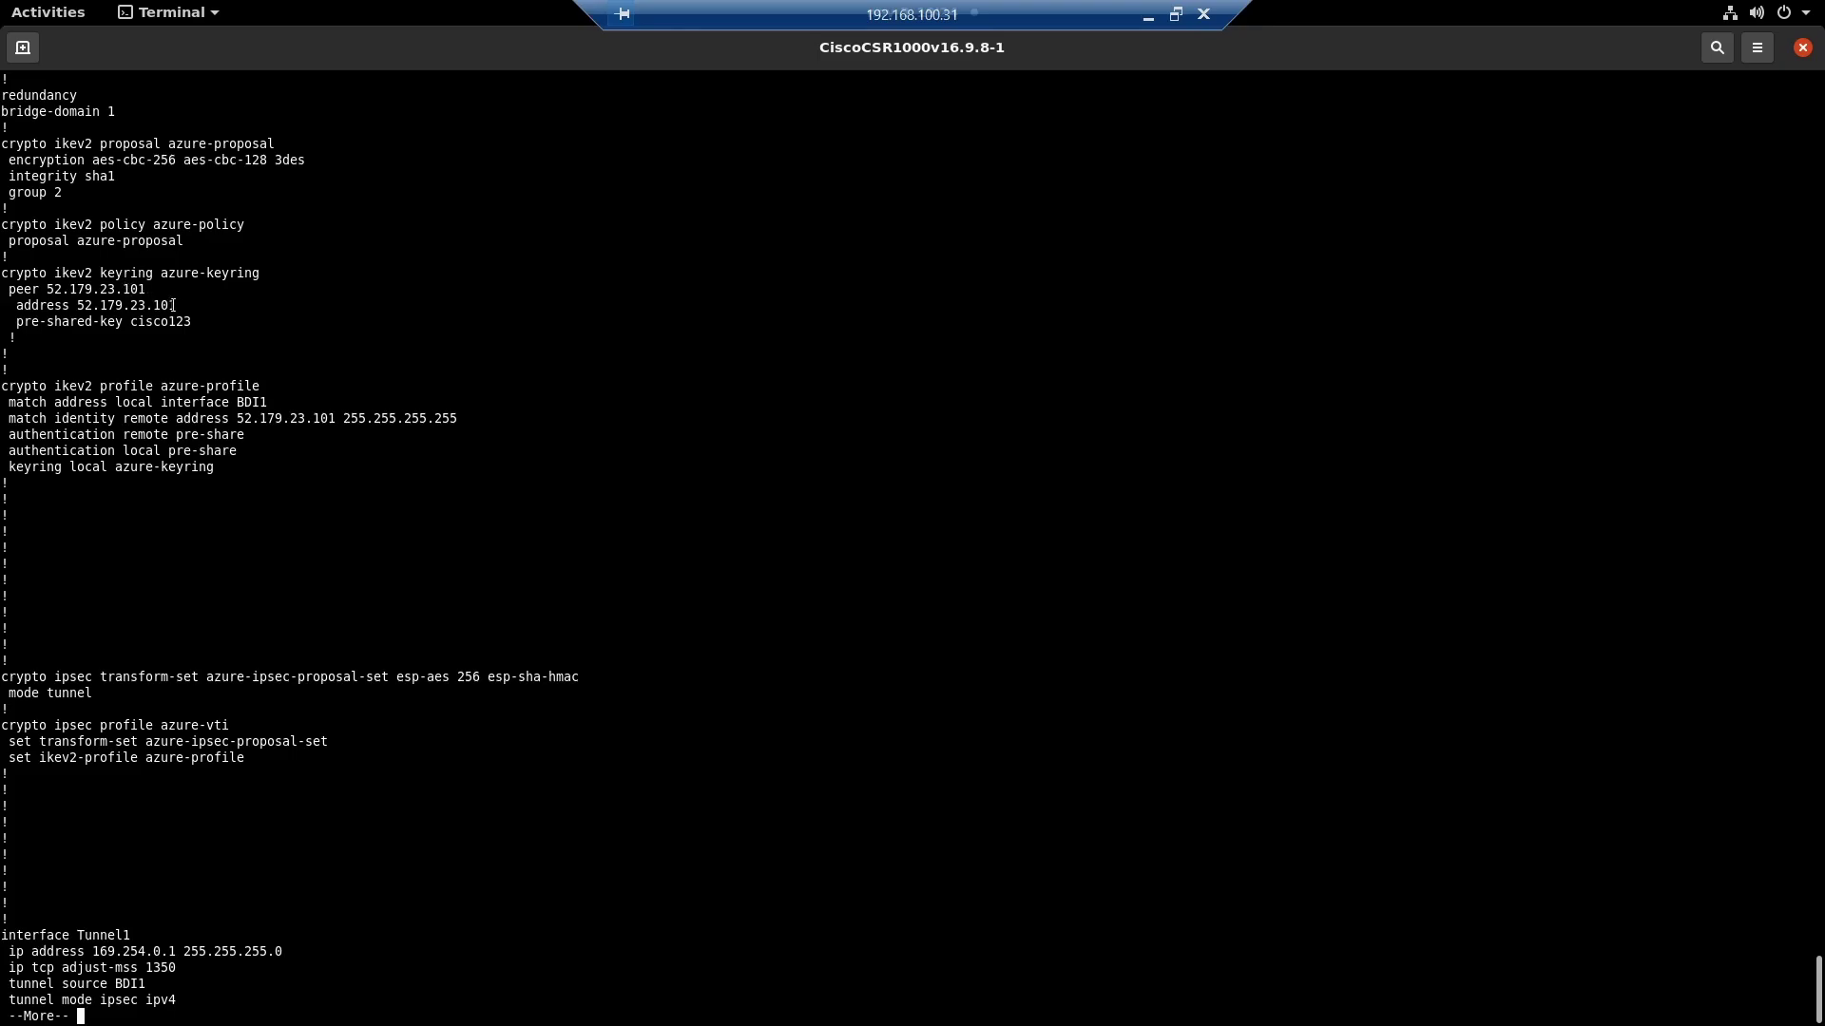
drag(8, 273, 177, 305)
drag(336, 418, 229, 418)
key(space)
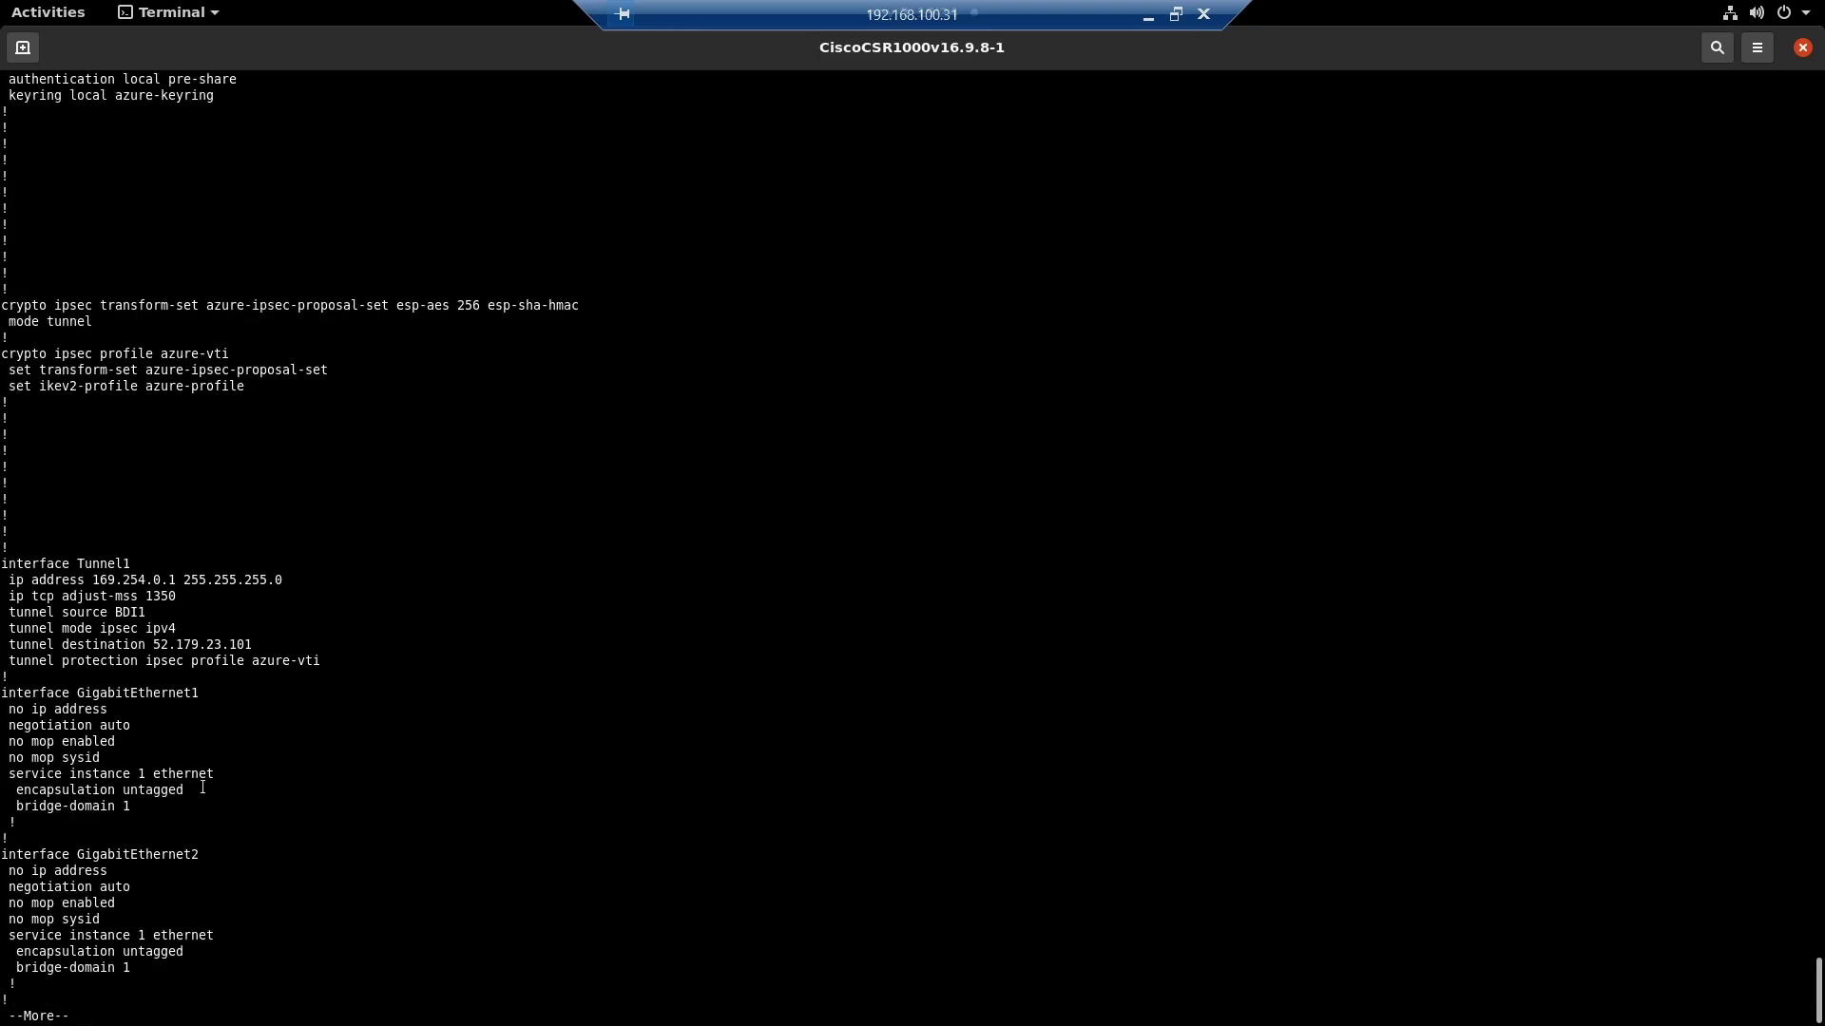
drag(226, 644, 118, 645)
click(176, 561)
key(Return)
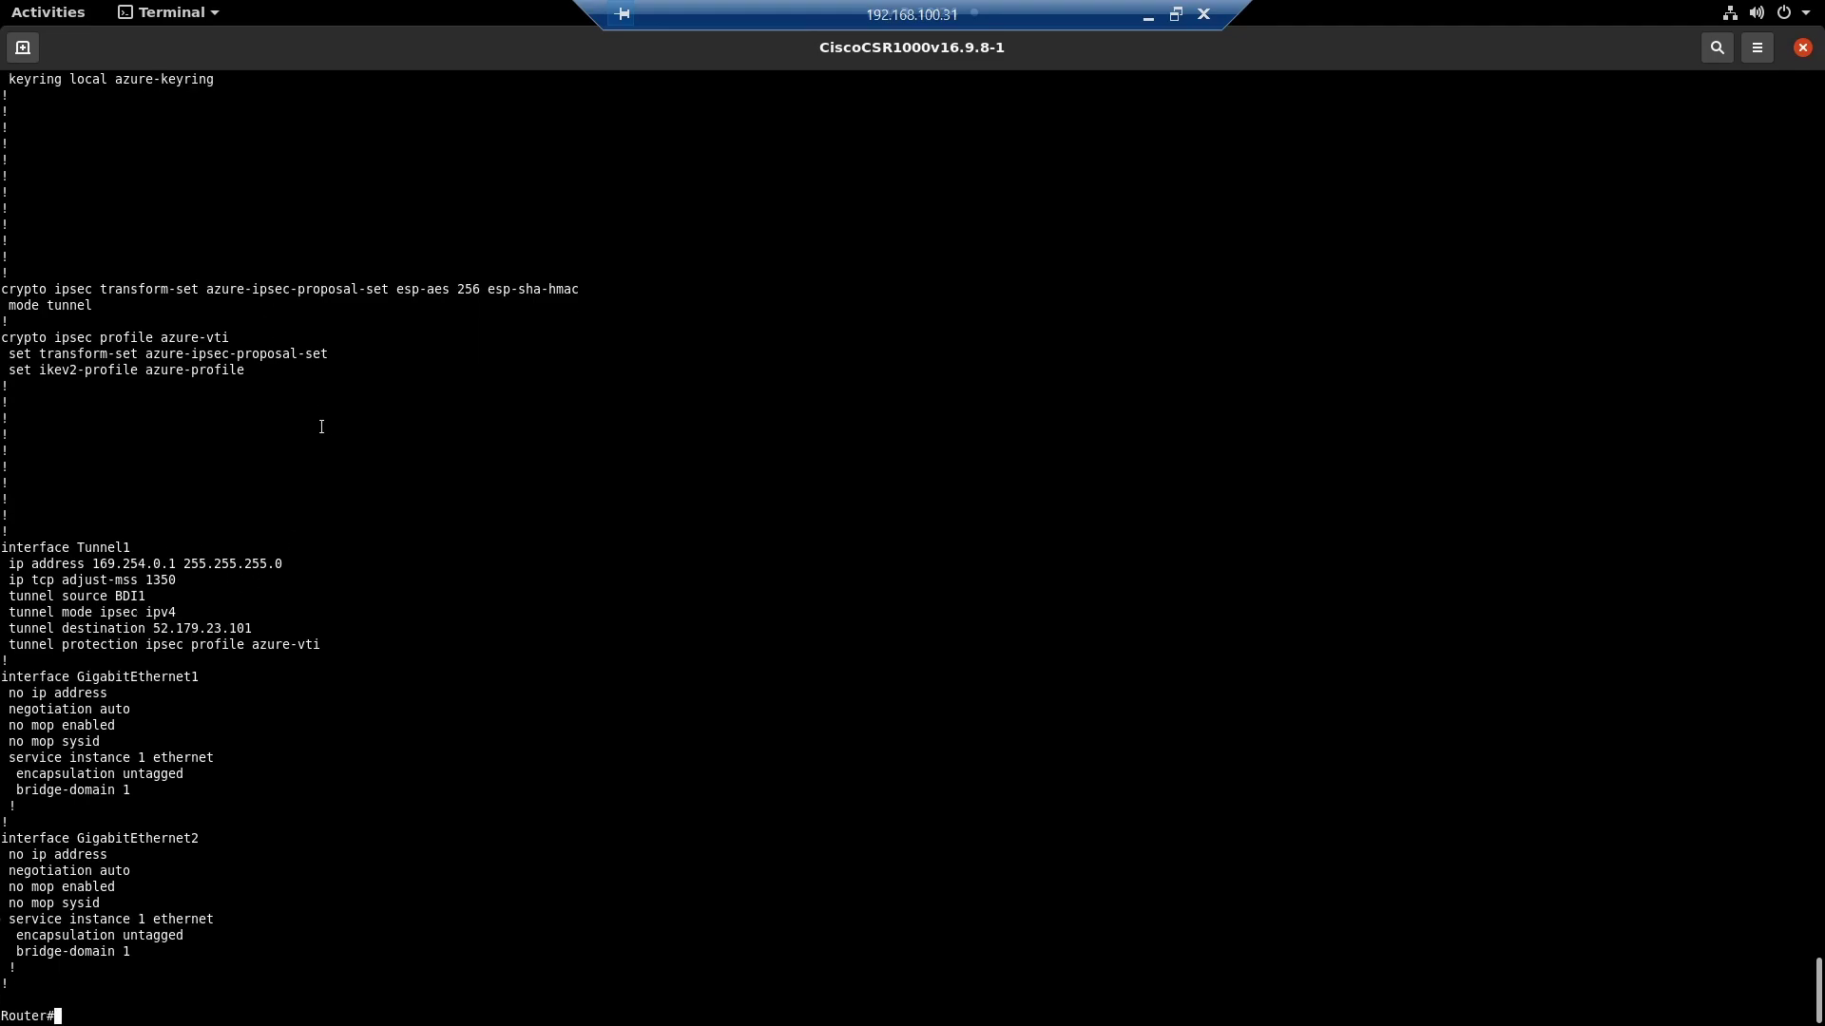
- List static routes with 'sh run | i ip ro' and highlight the 10.10.0.0 route via Tunnel1
text(sh ru)
key(BackSpace)
key(BackSpace)
key(BackSpace)
key(BackSpace)
key(BackSpace)
text(sh run ] i ip ro)
key(Return)
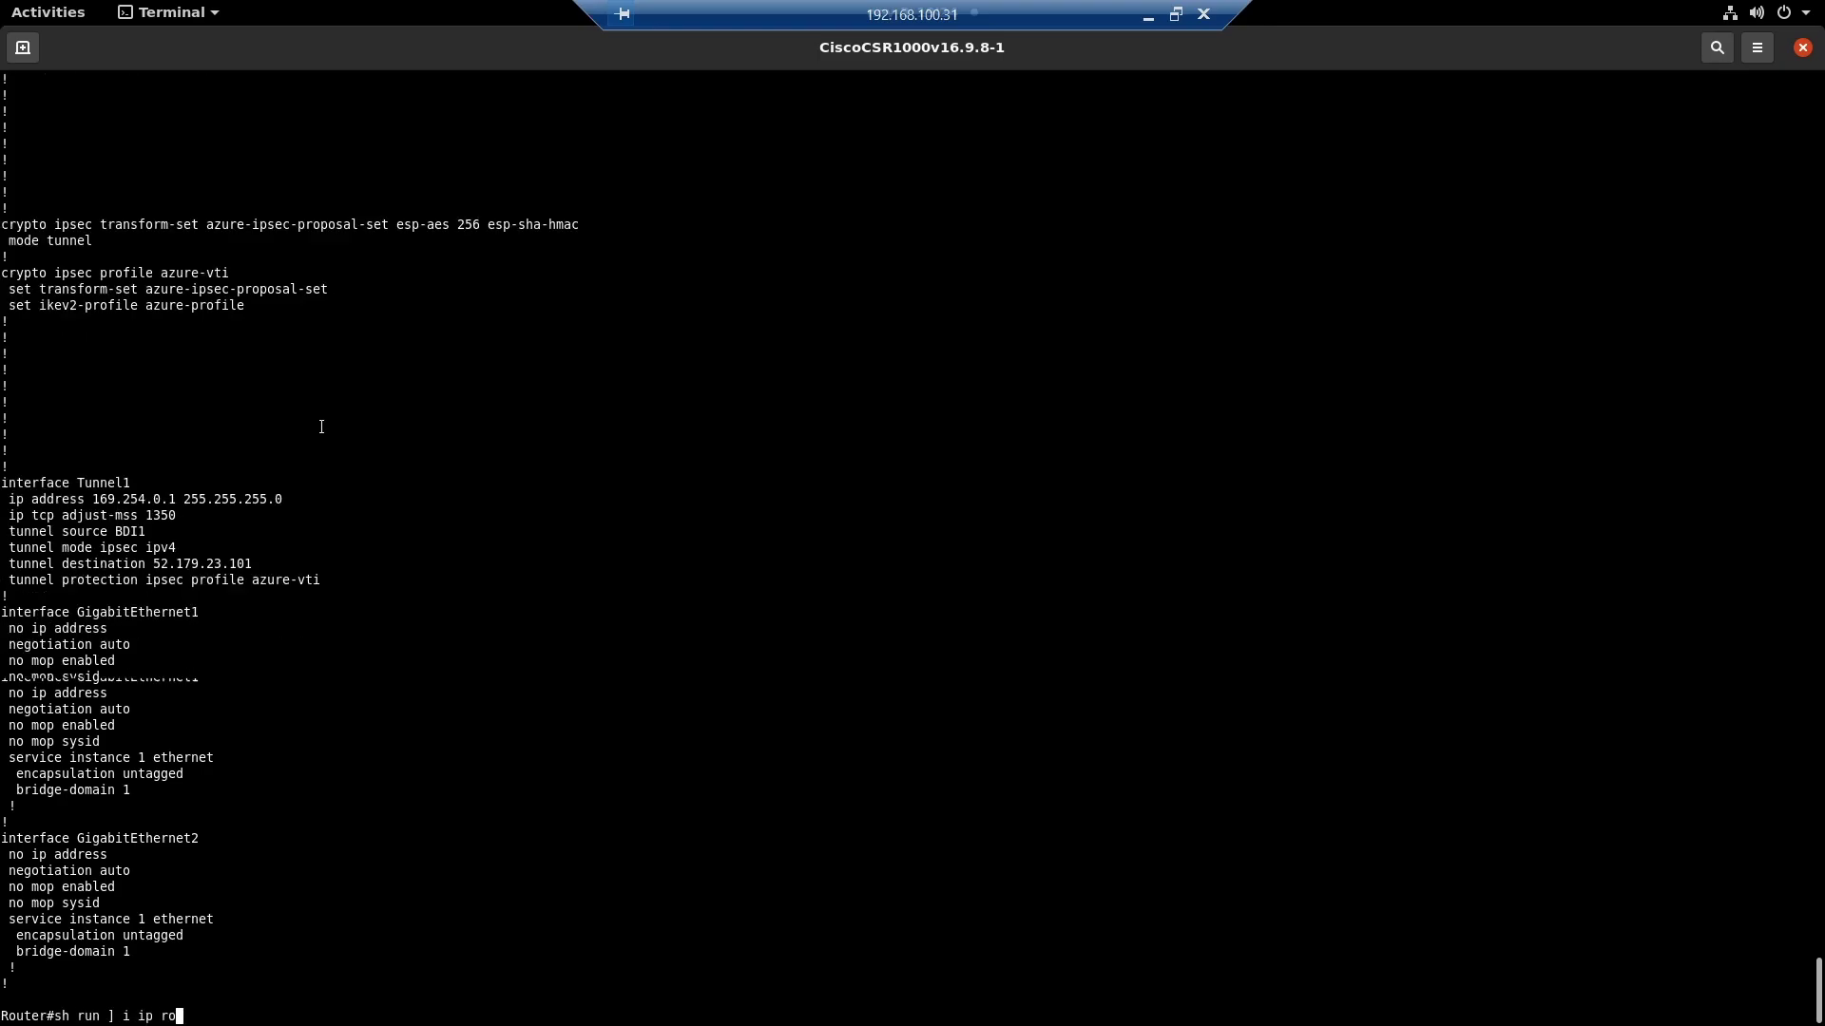
key(Up)
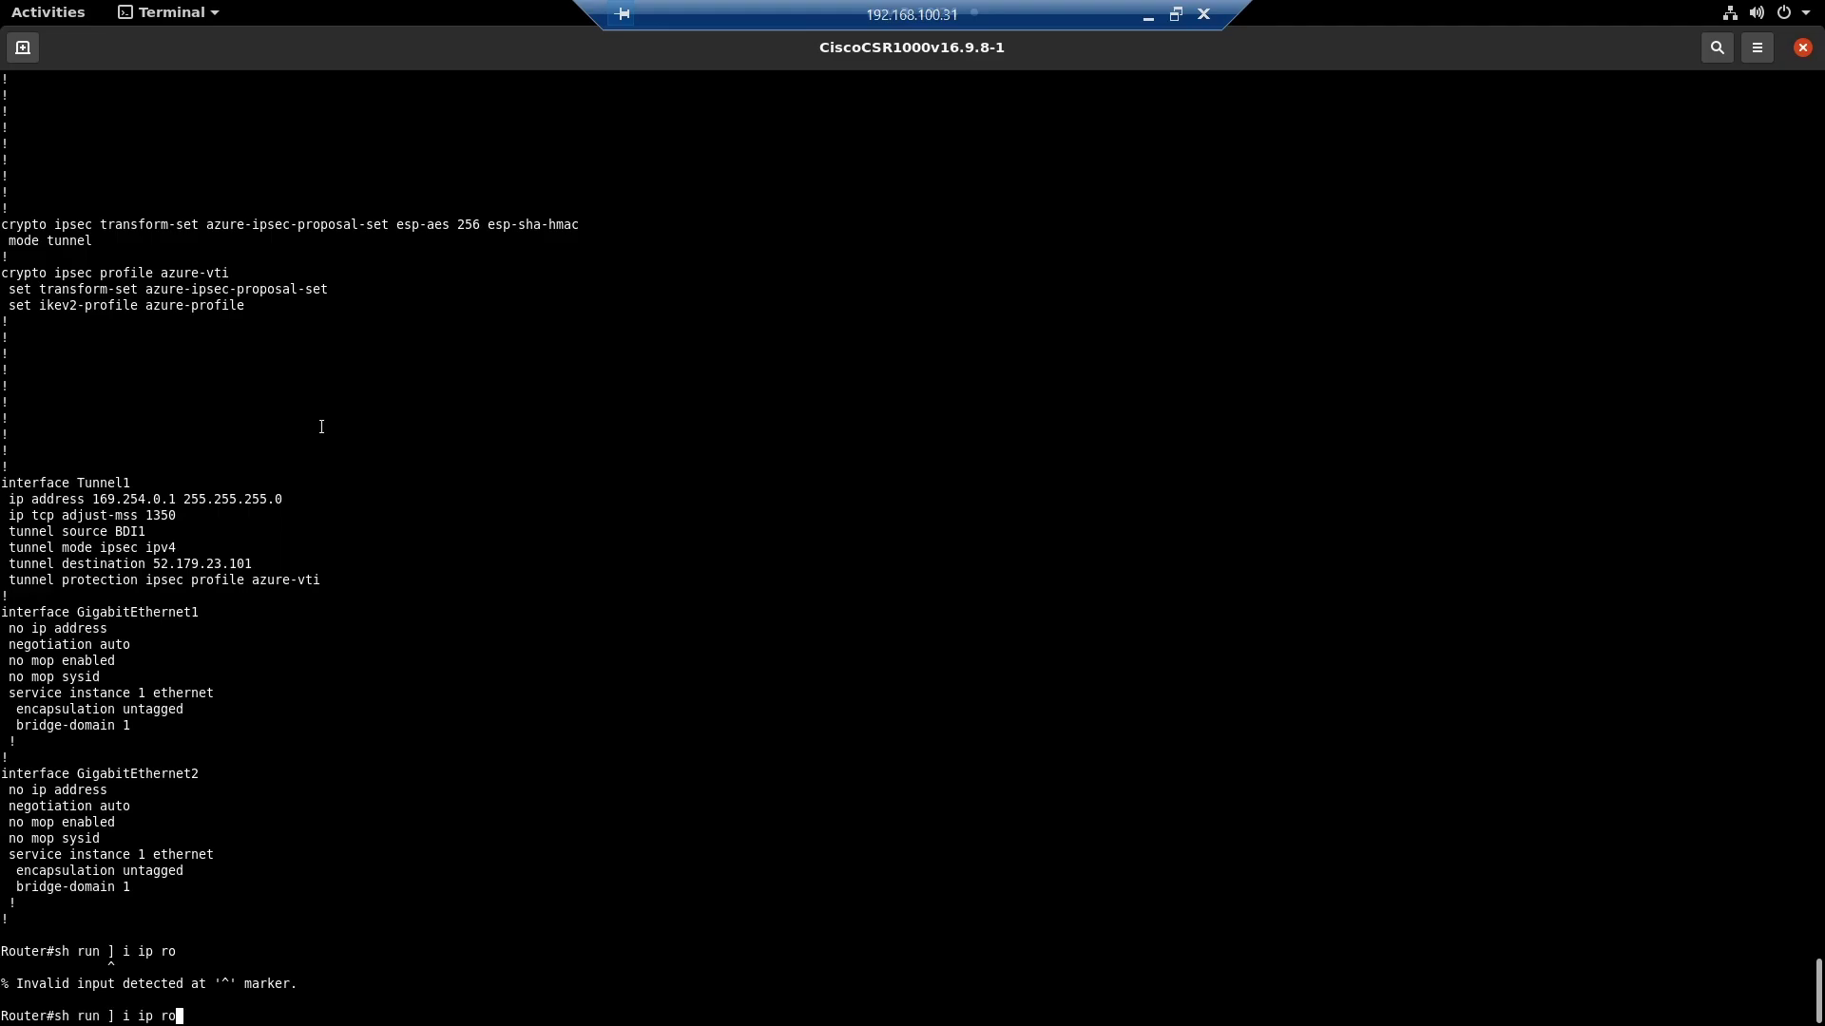
key(Left)
key(Left)
key(Left)
key(Left)
key(Left)
key(Left)
key(Left)
key(Left)
key(BackSpace)
text(B0)
key(BackSpace)
key(BackSpace)
text(|)
key(Return)
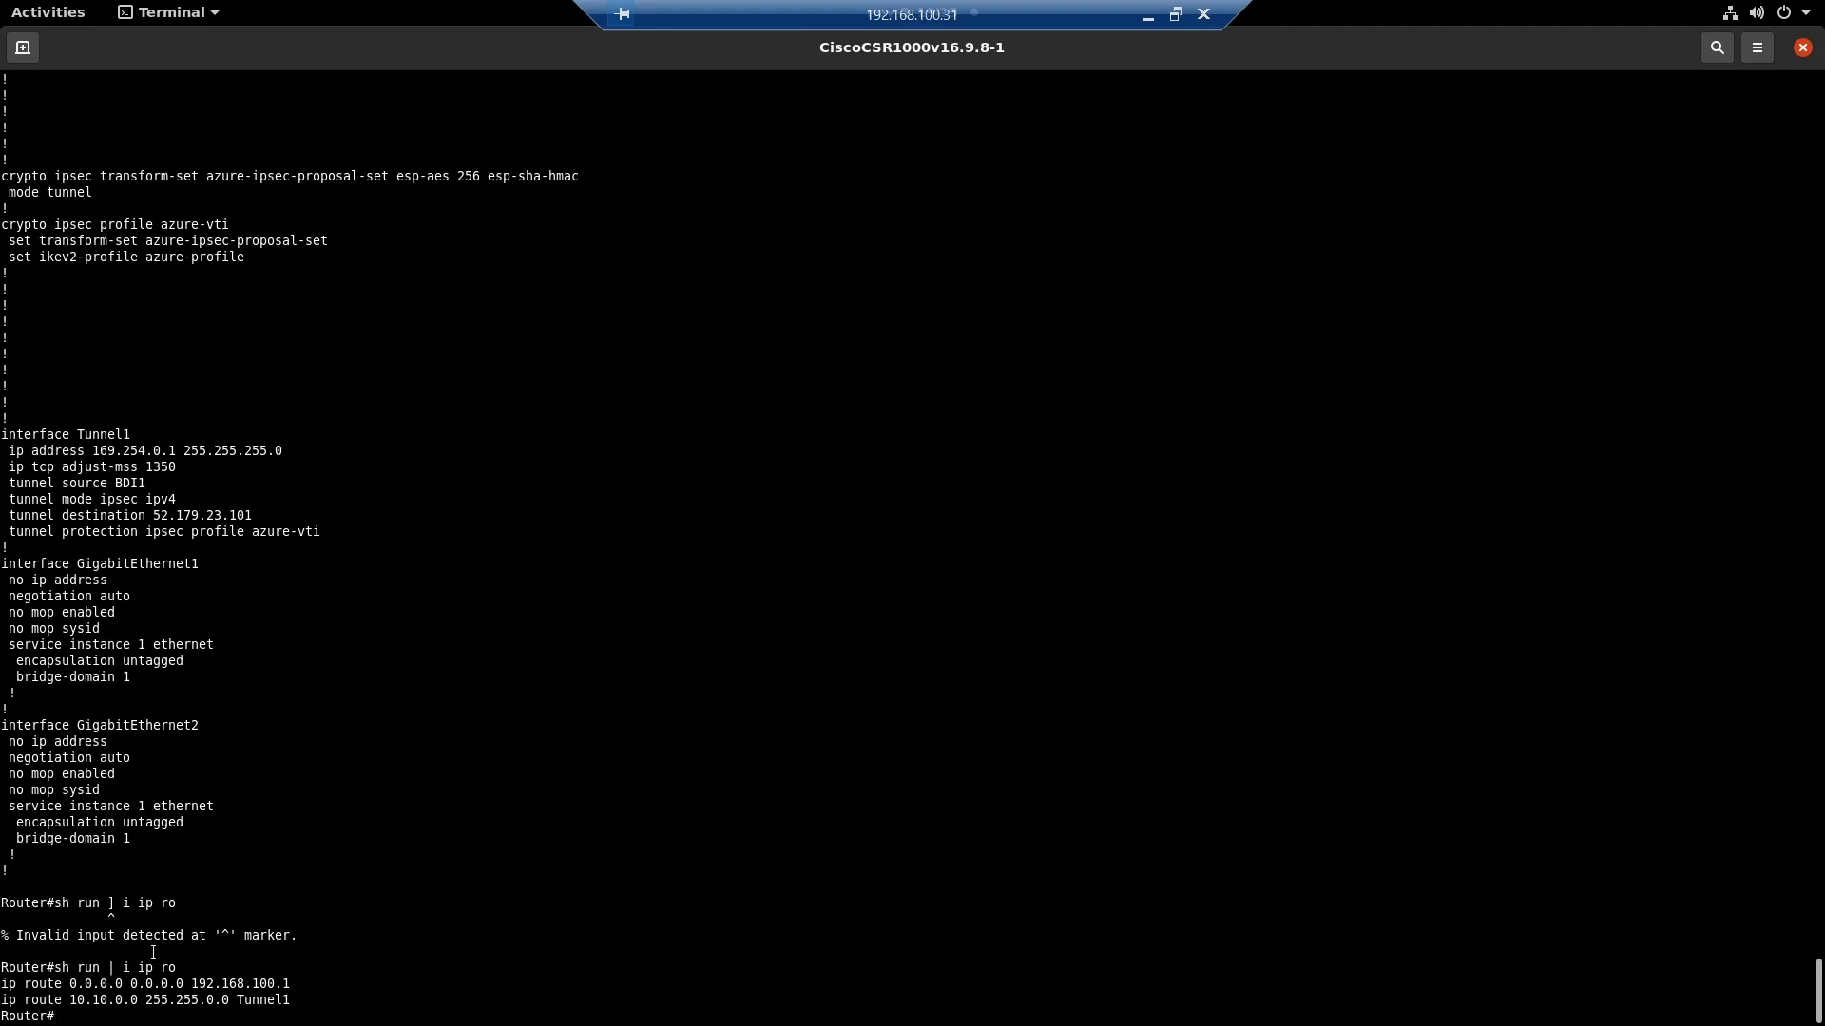
drag(309, 1000, 5, 1000)
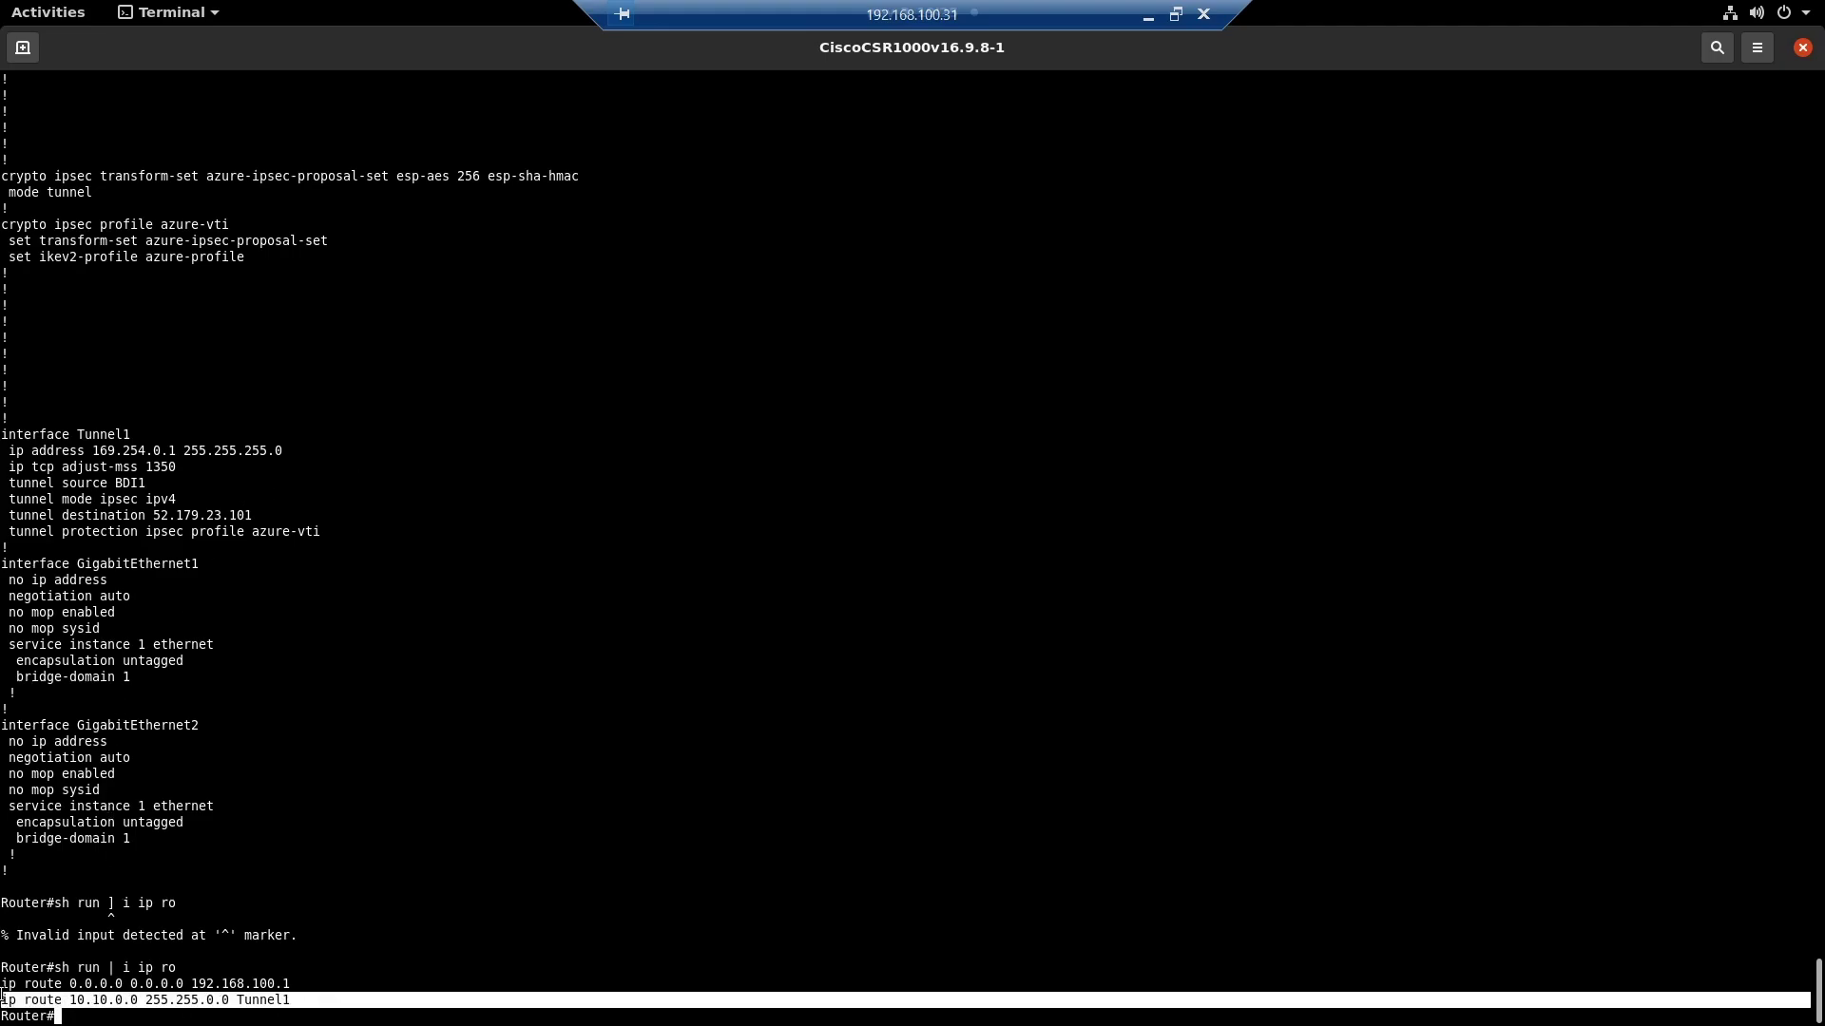
click(141, 995)
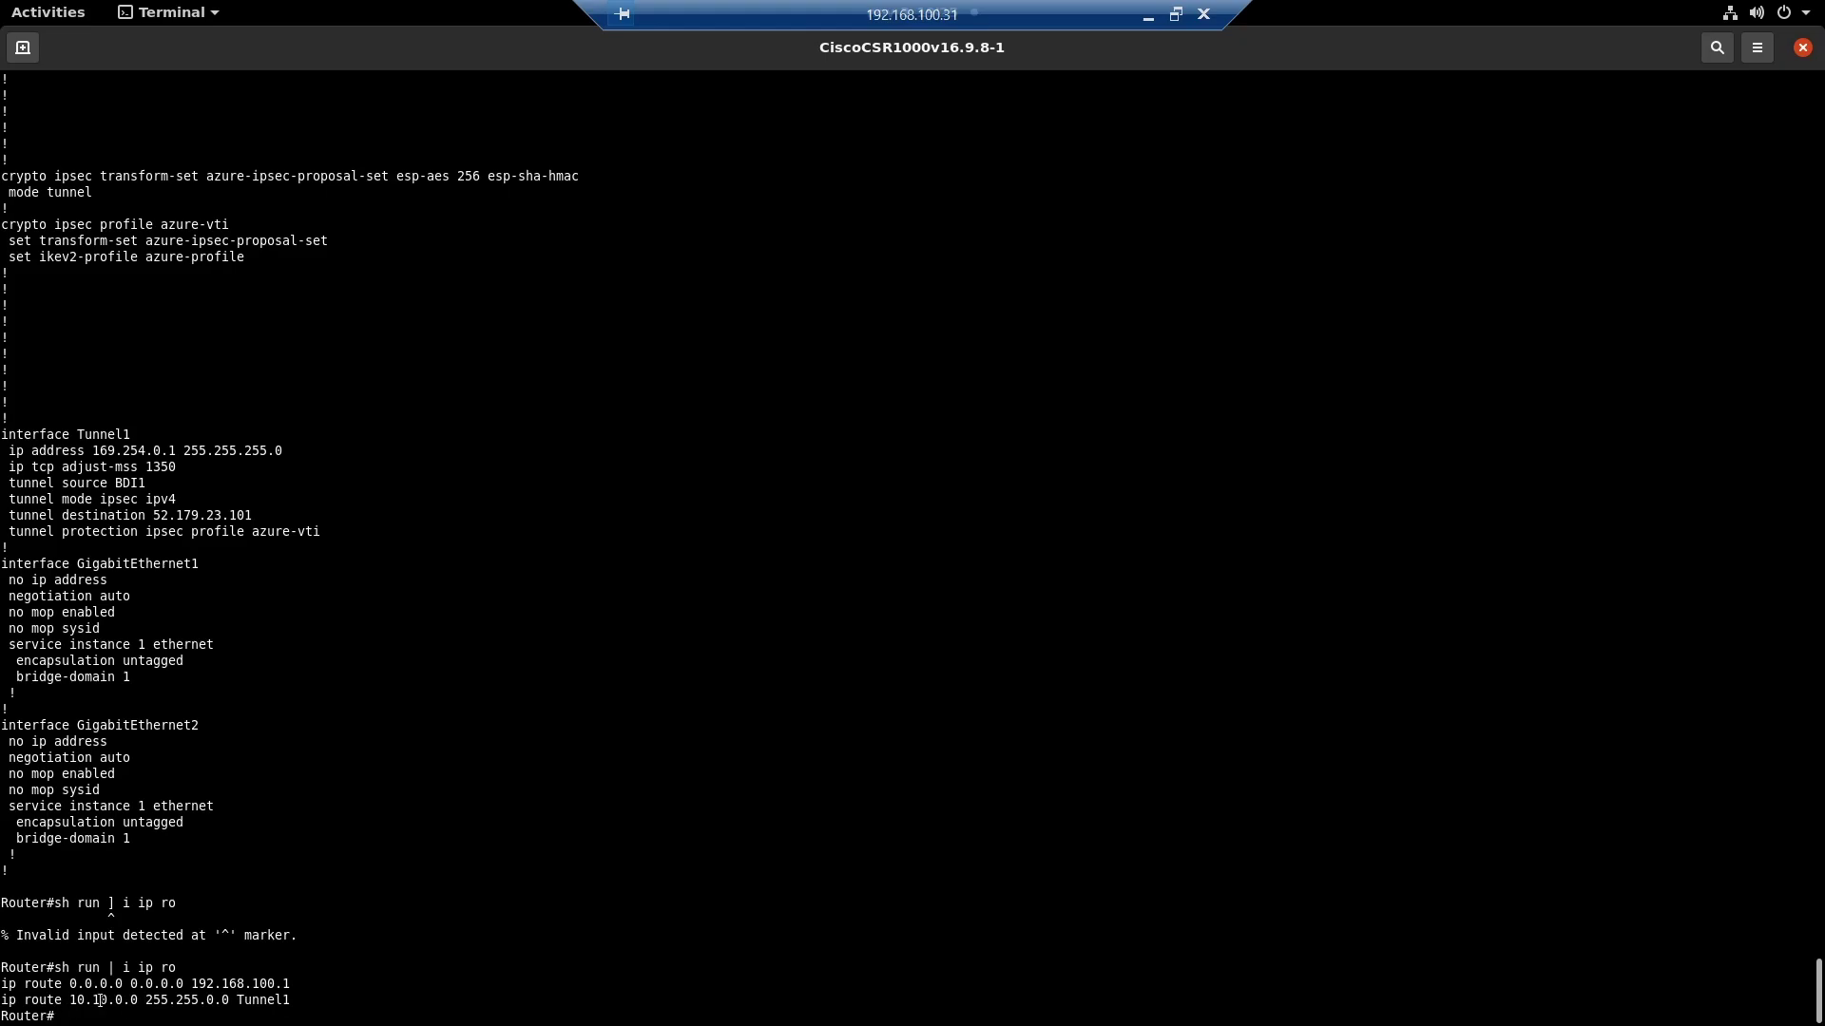
drag(144, 1000, 67, 1000)
click(1147, 16)
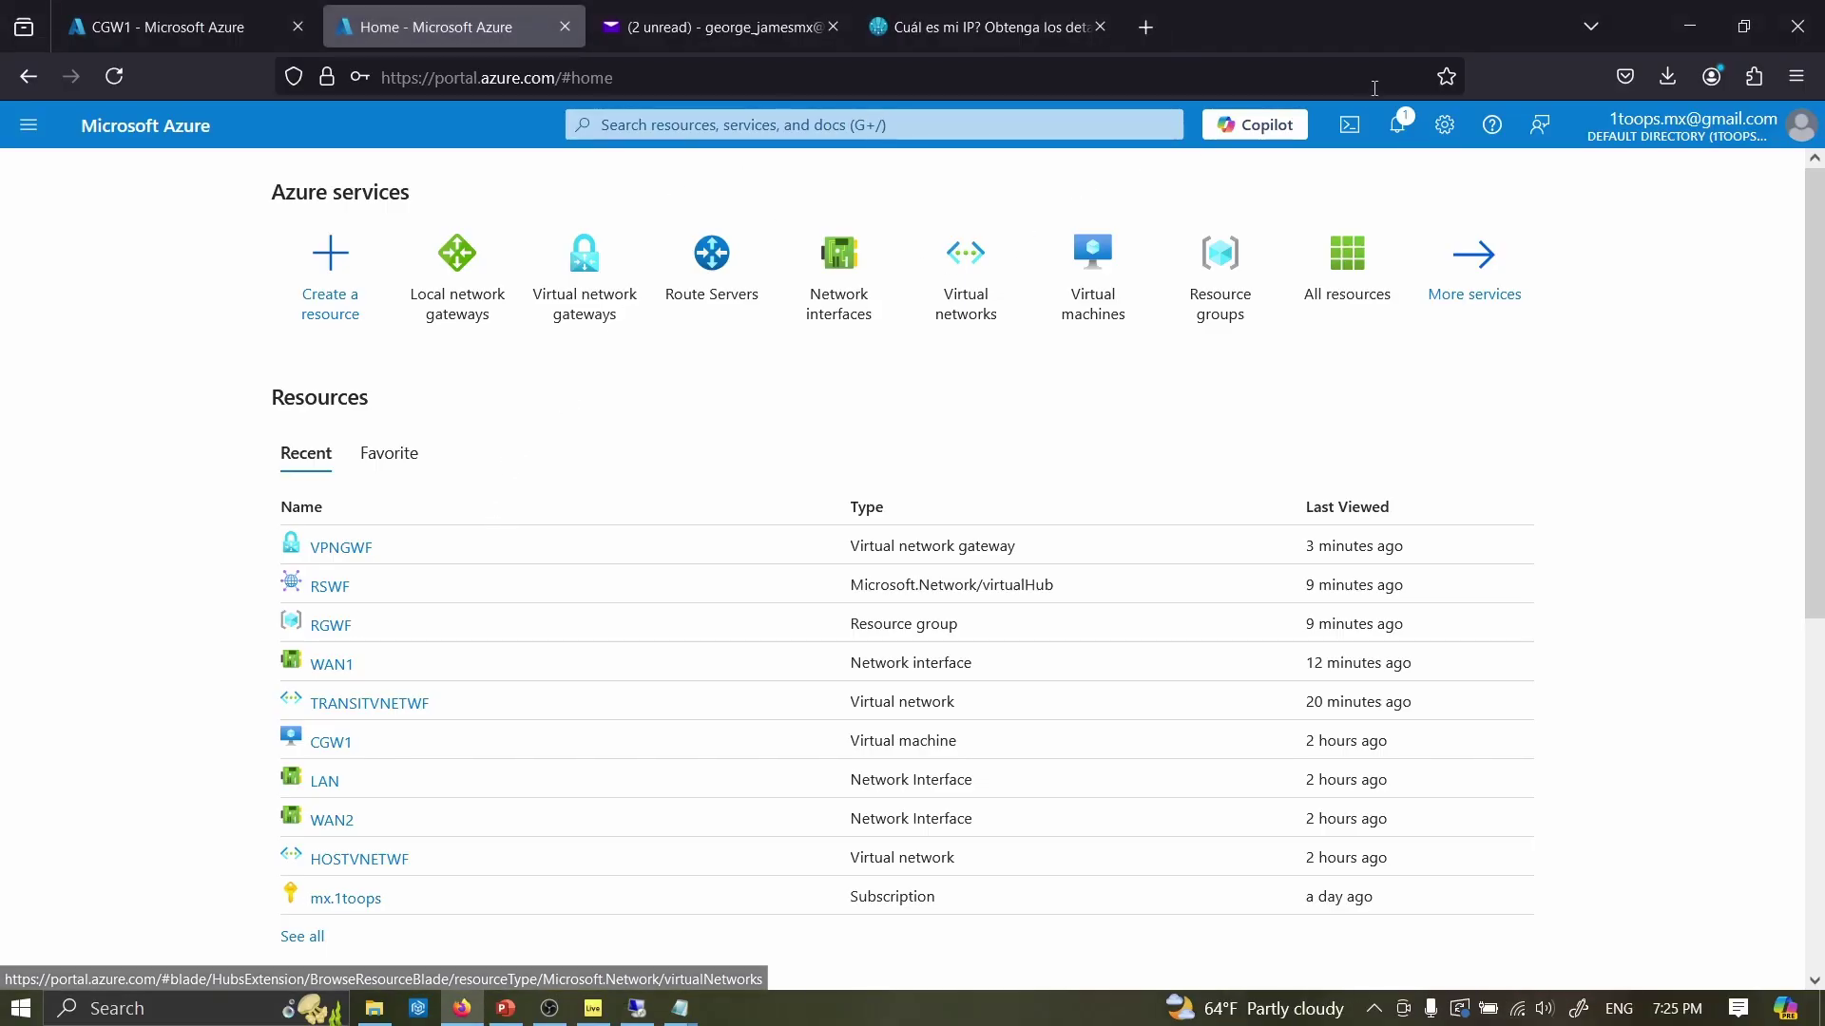
- Open the VPNGWF gateway's Connections and start adding a new connection
click(1399, 124)
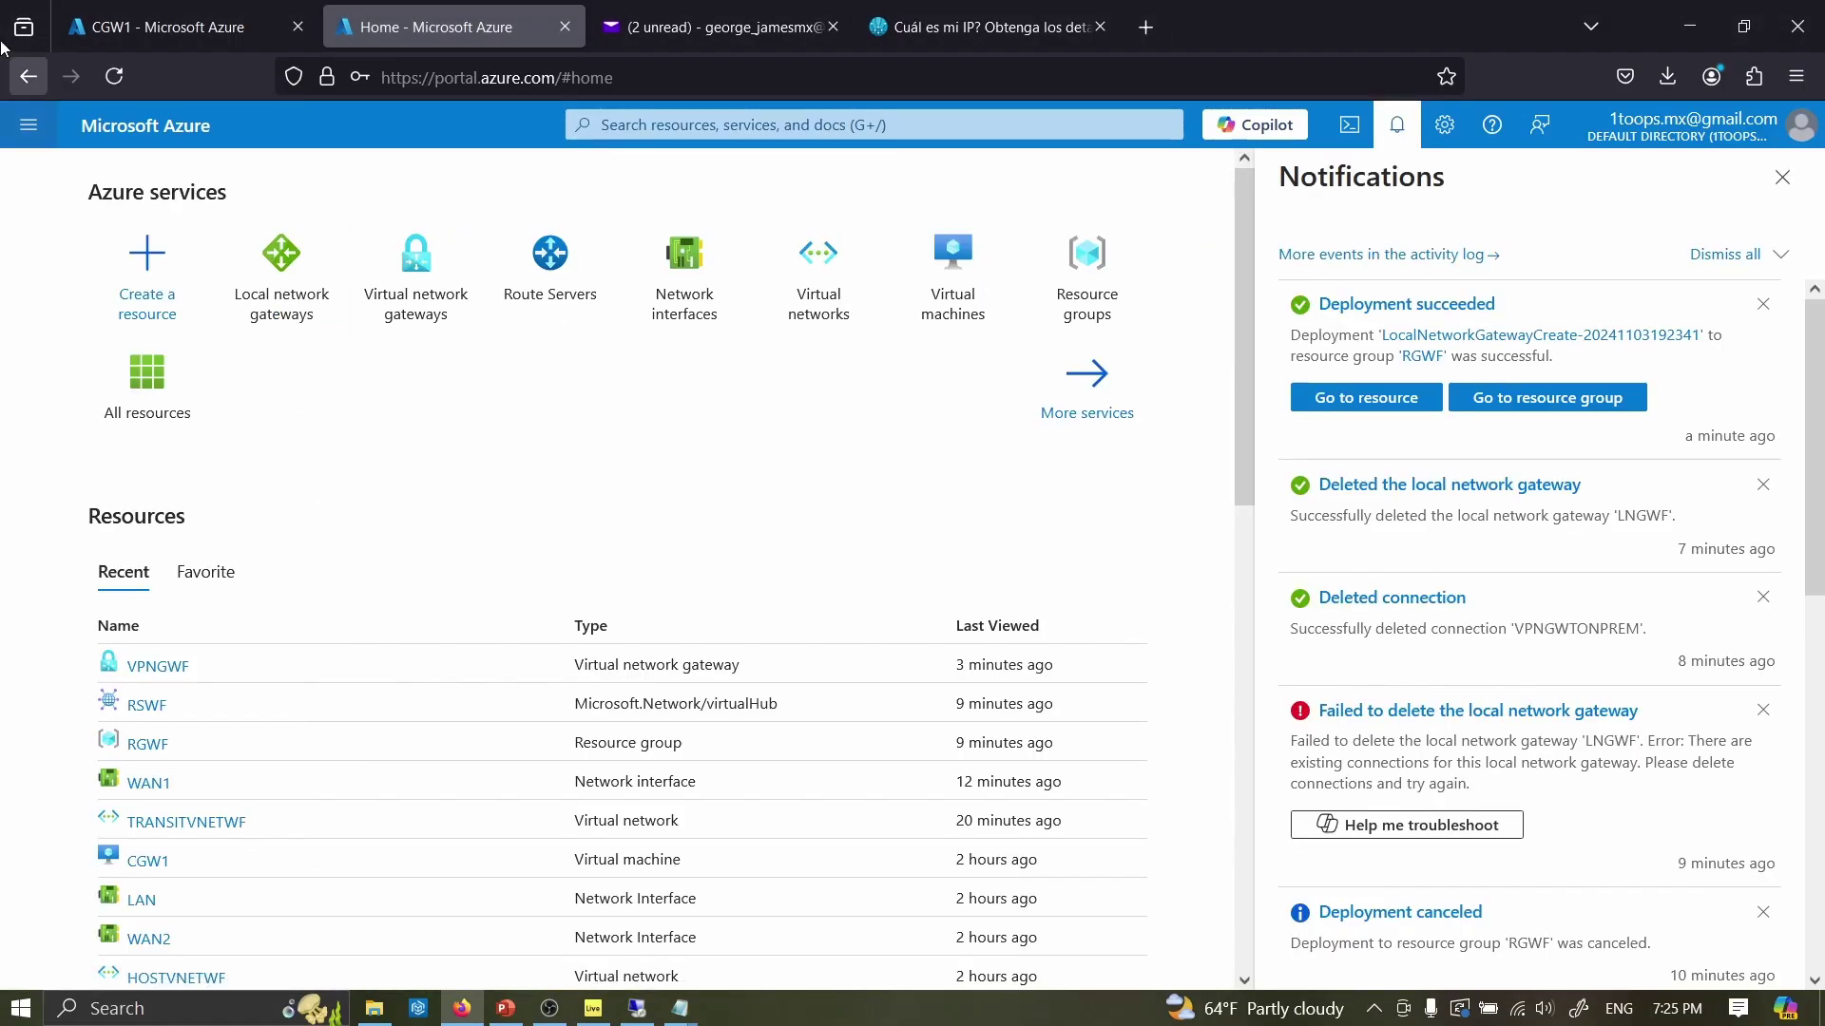
click(1782, 178)
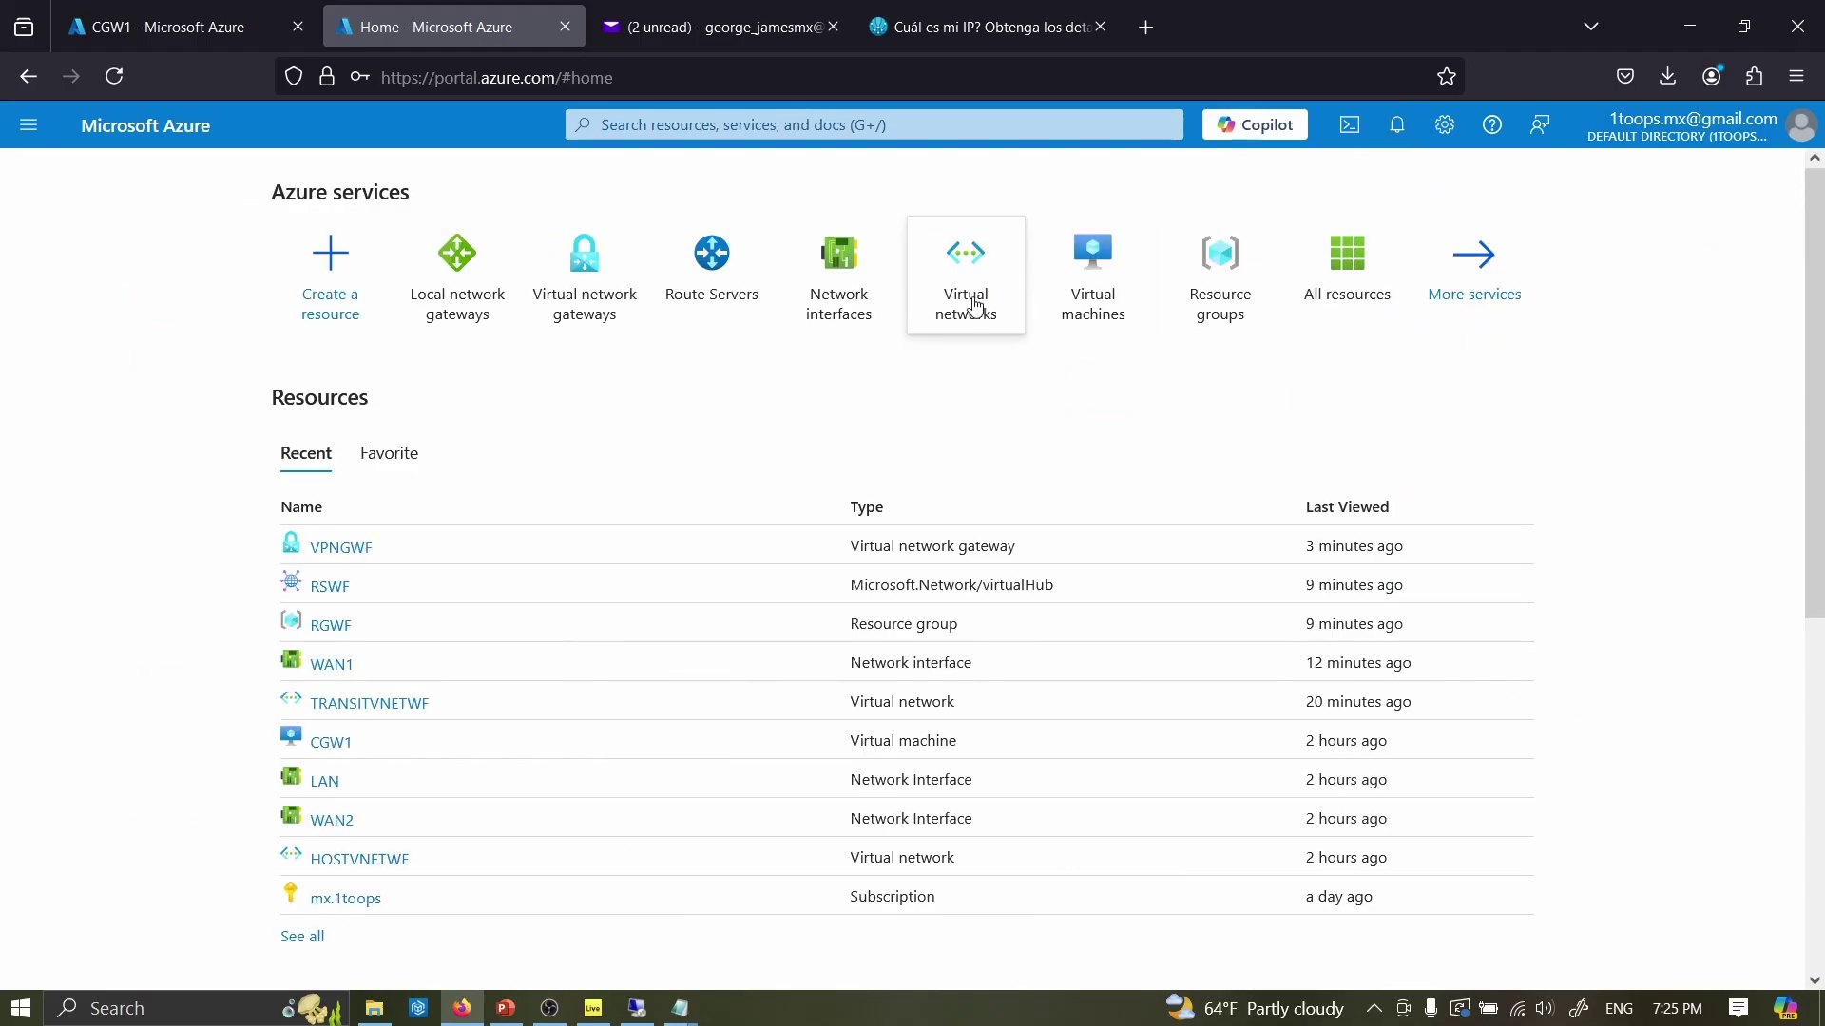
click(584, 275)
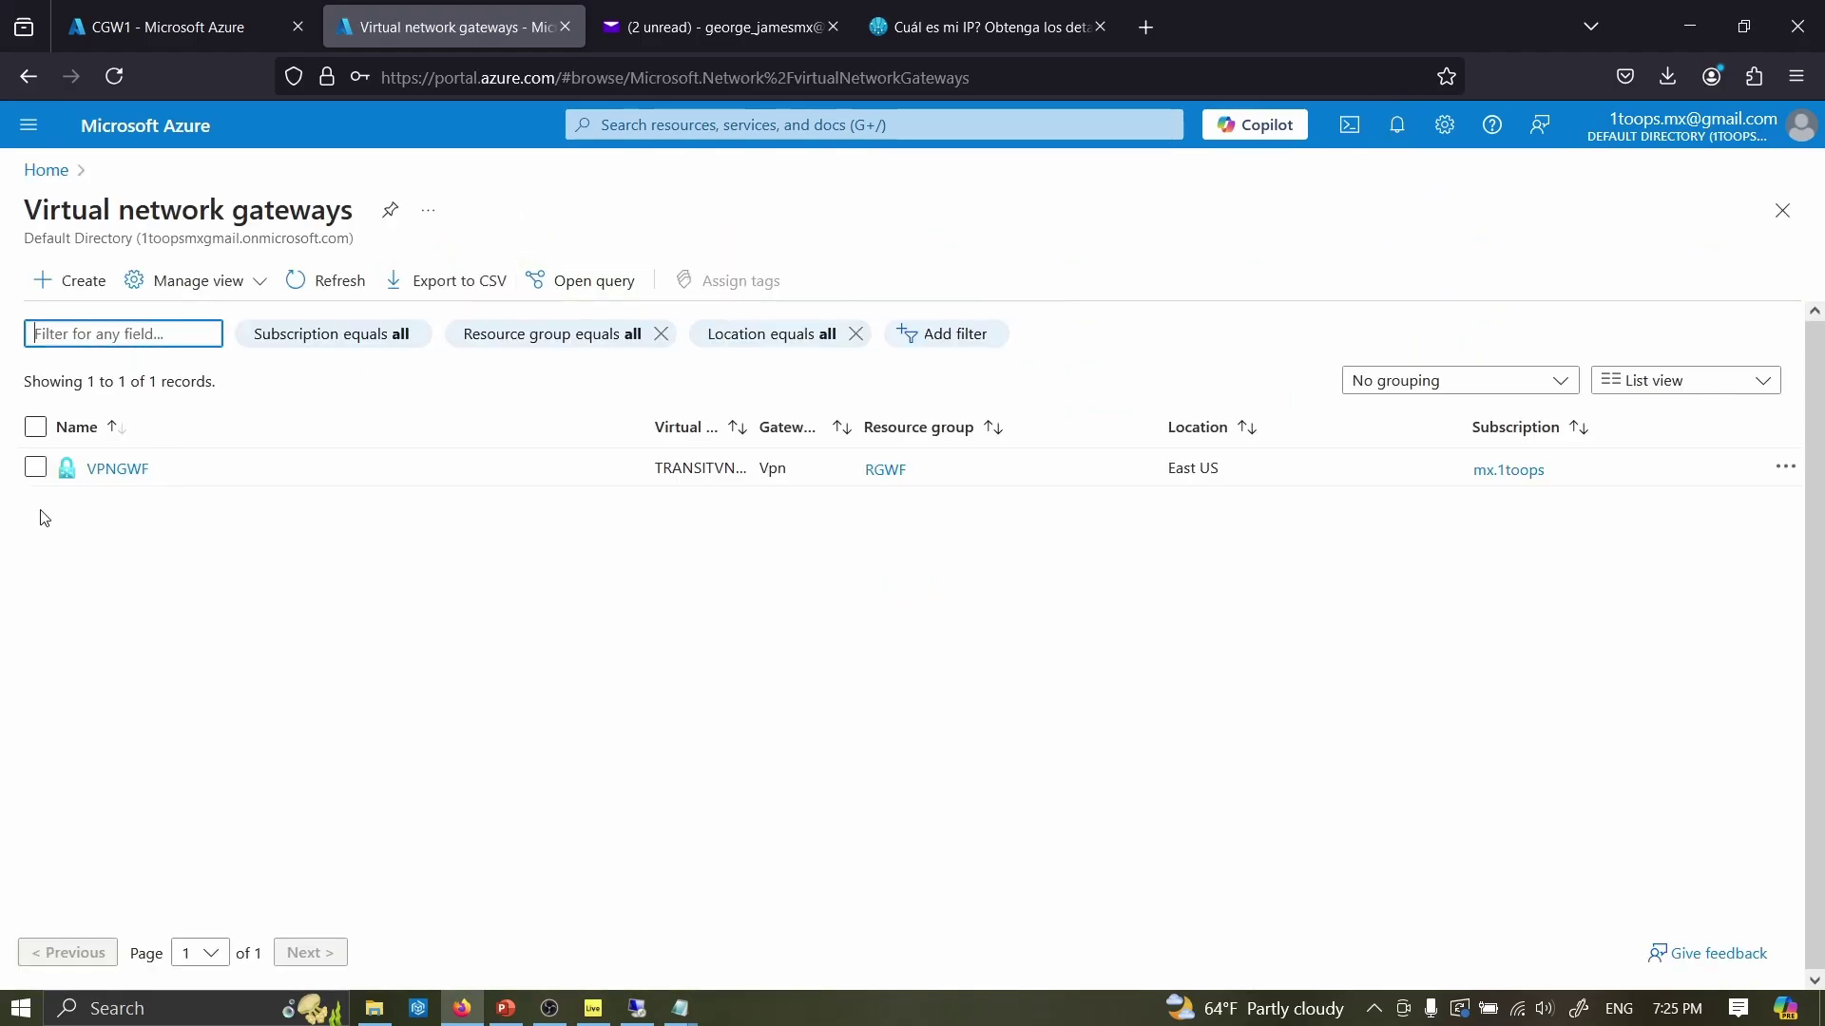
click(122, 475)
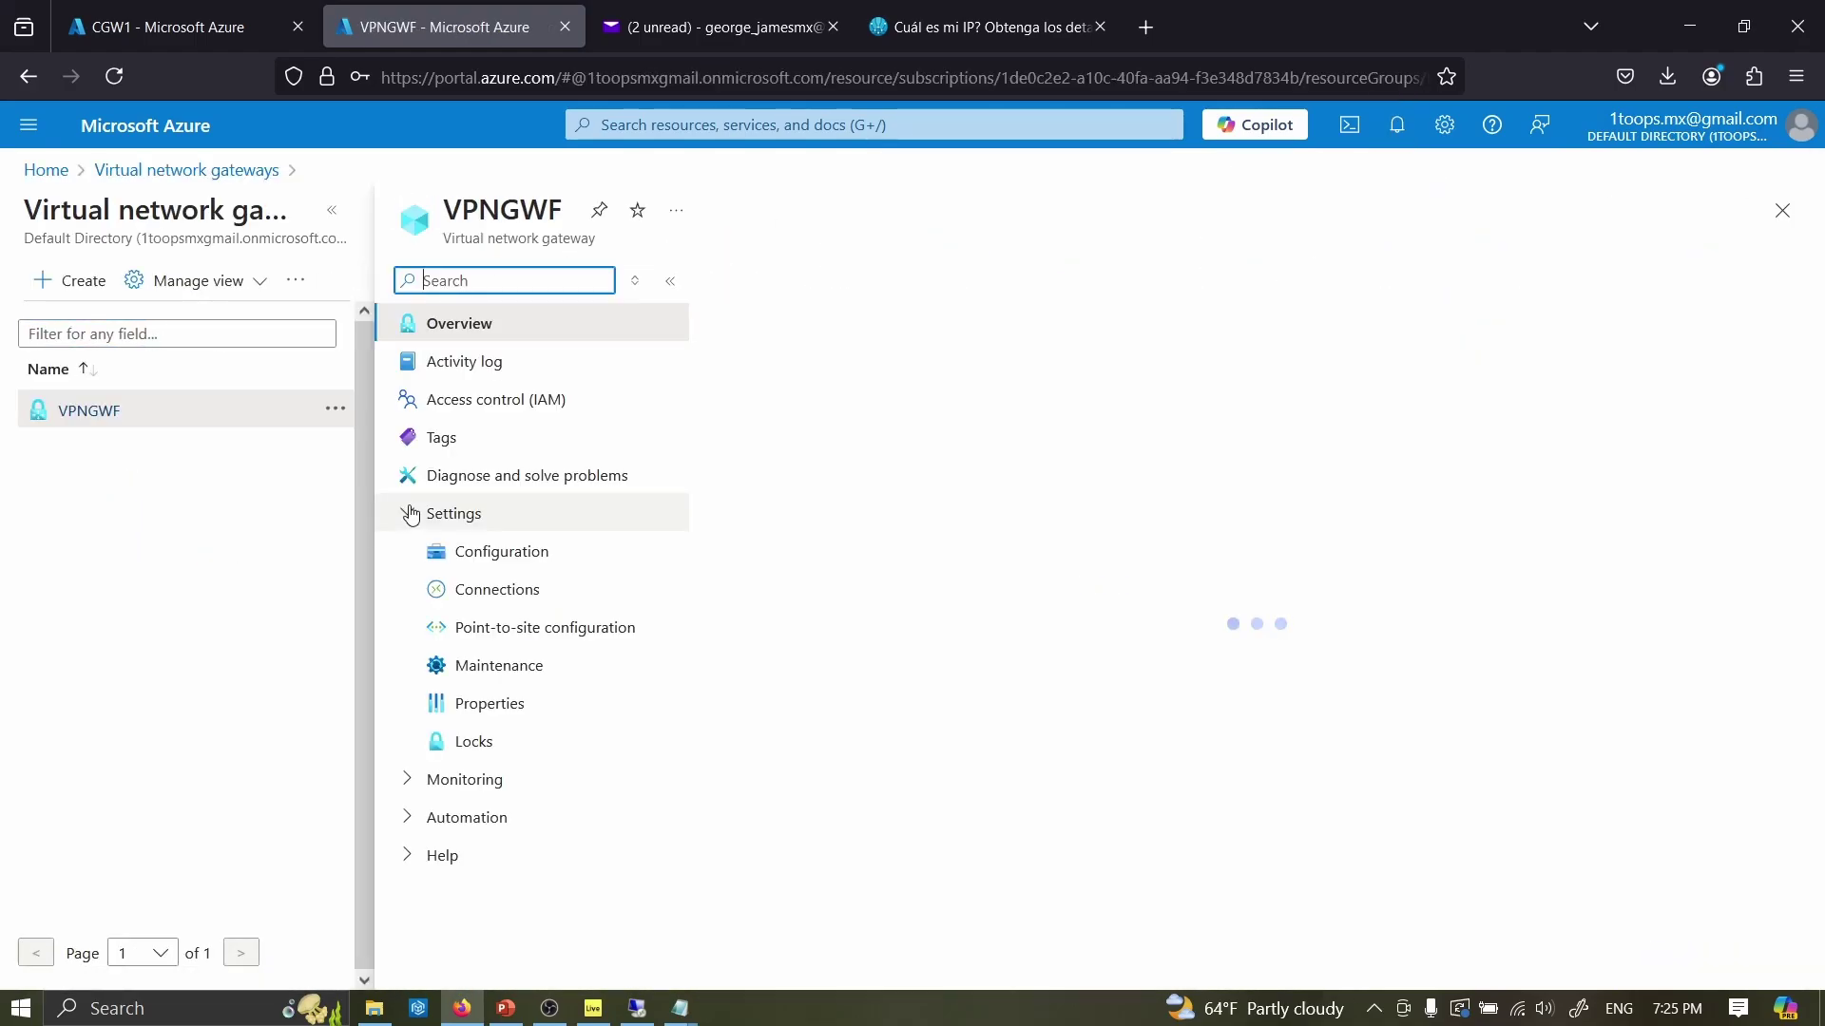
click(498, 589)
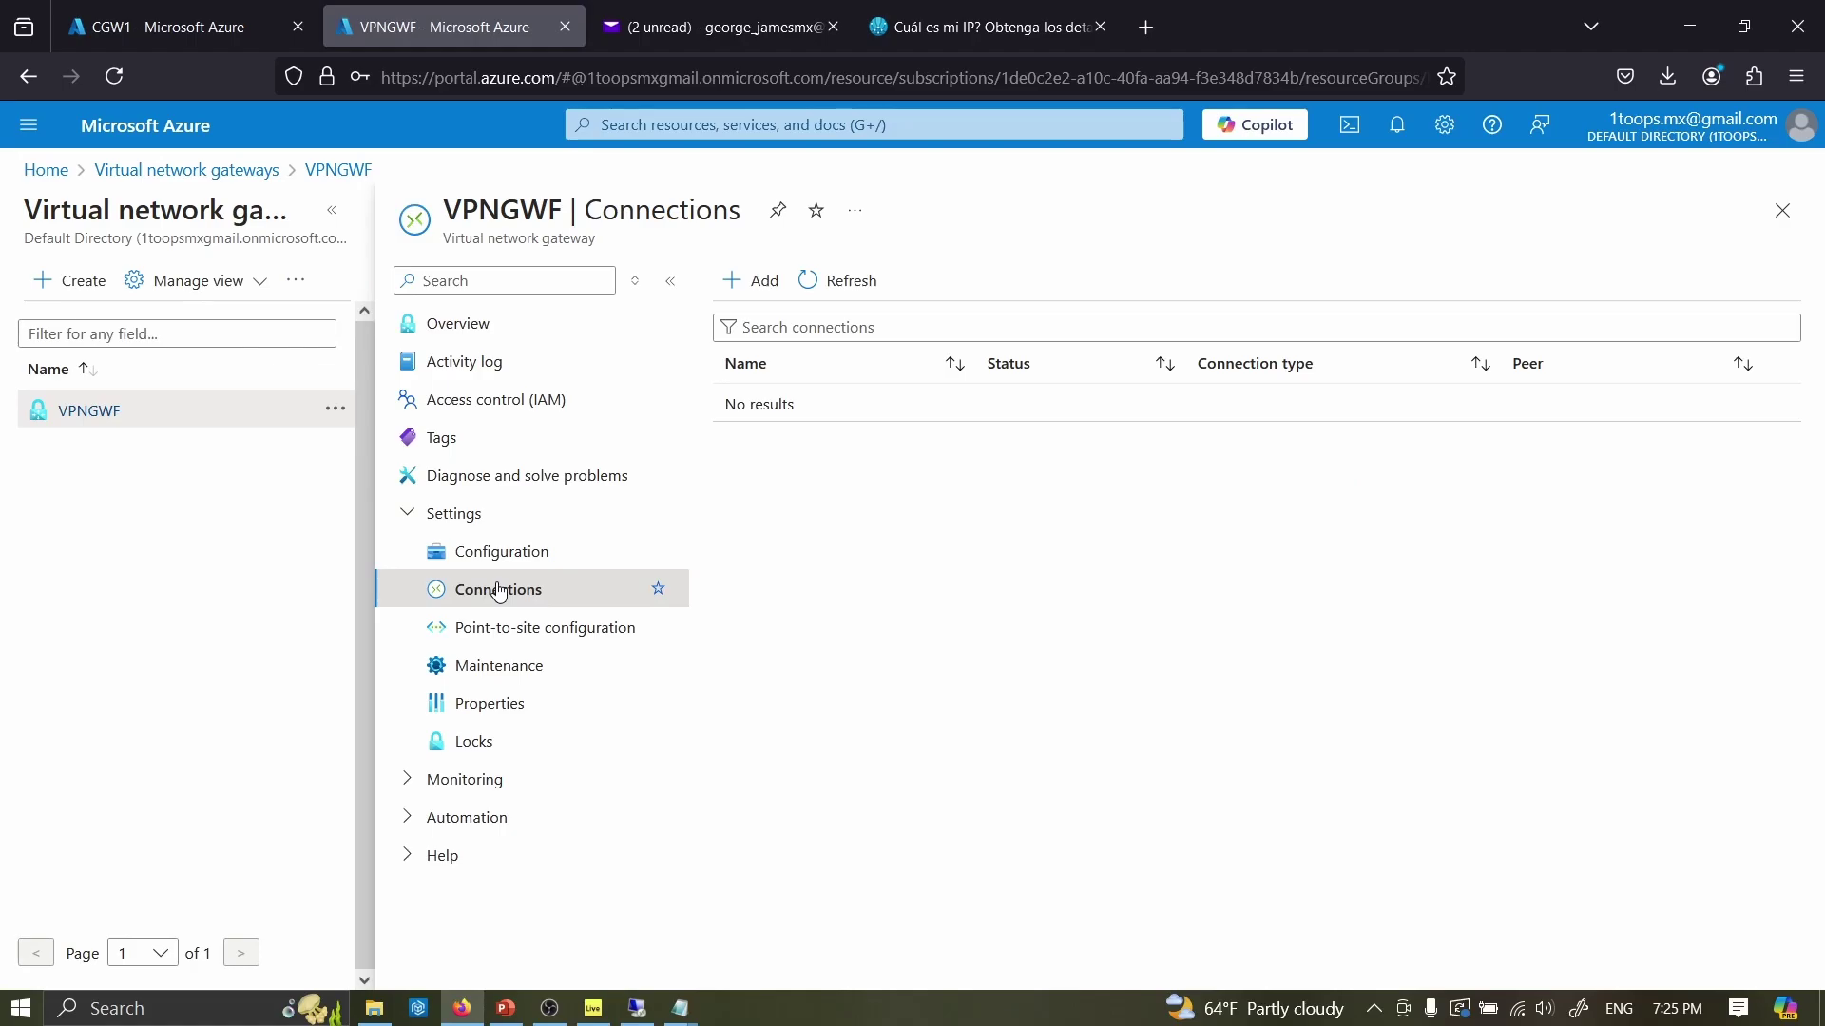
click(762, 289)
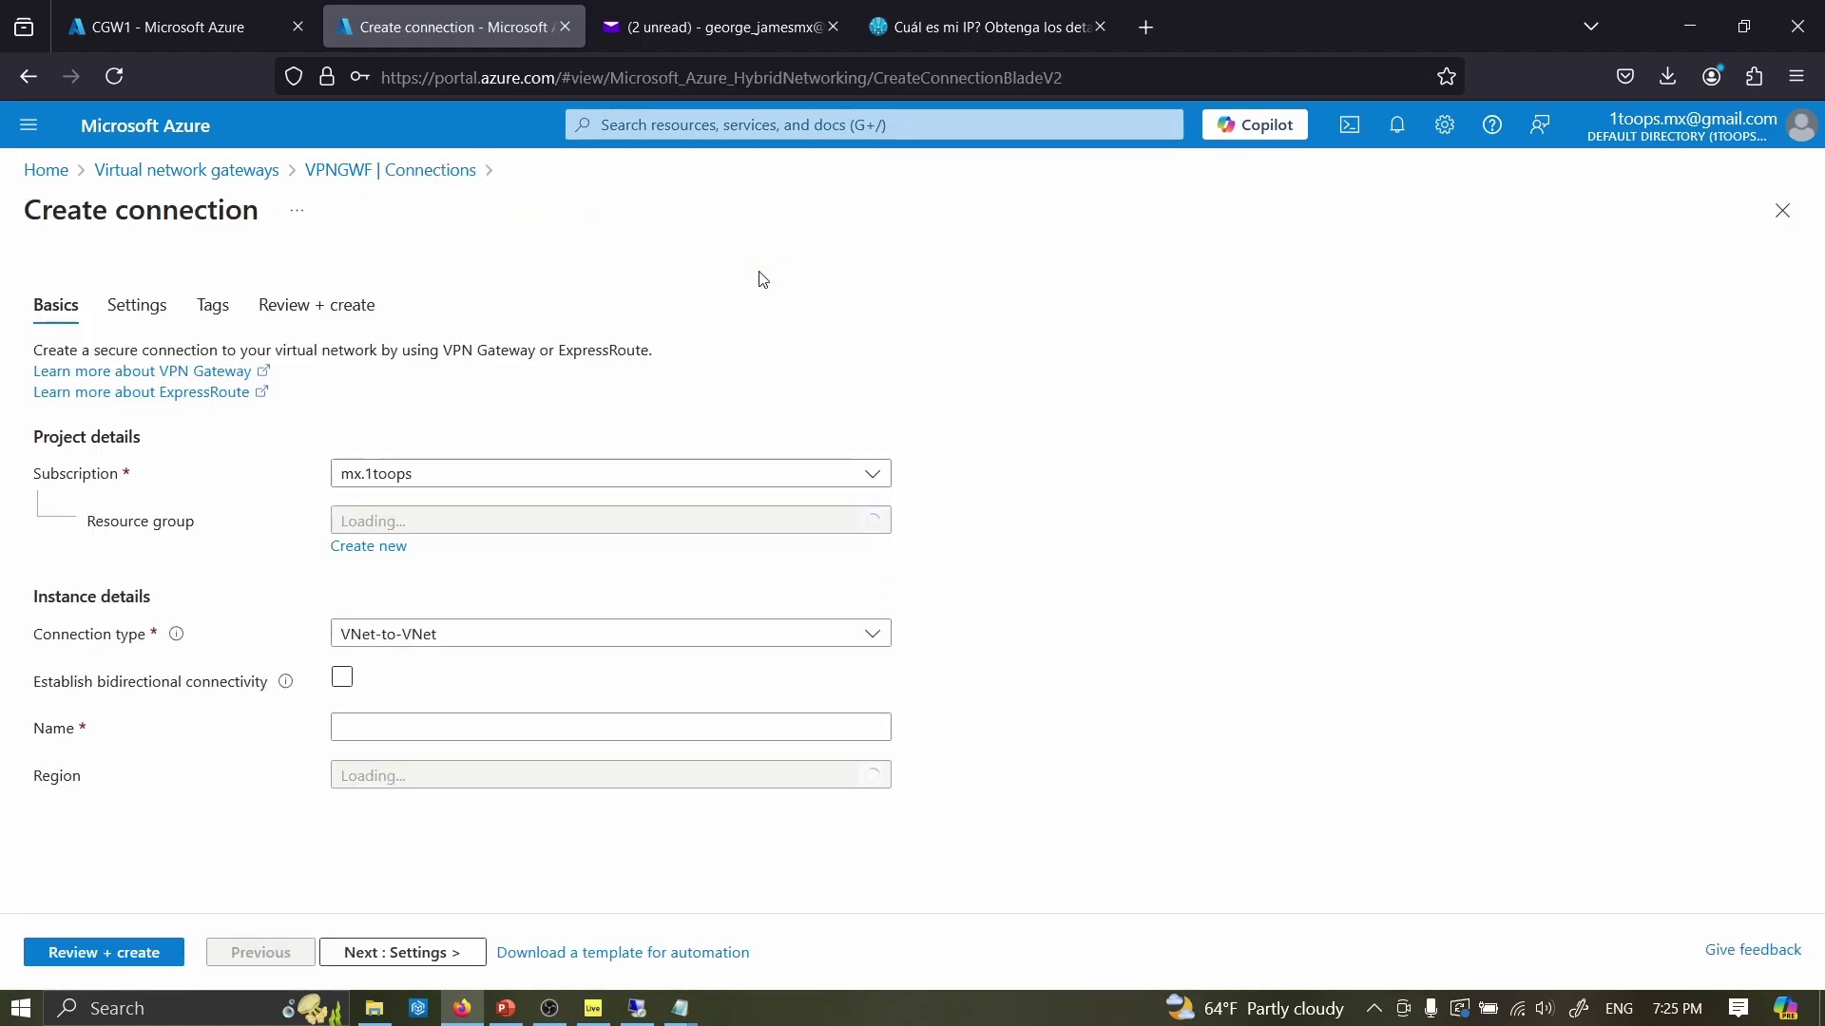
- Set the connection type to Site-to-site (IPsec) and name it VPNGWTONPREM
click(372, 639)
click(384, 711)
click(408, 680)
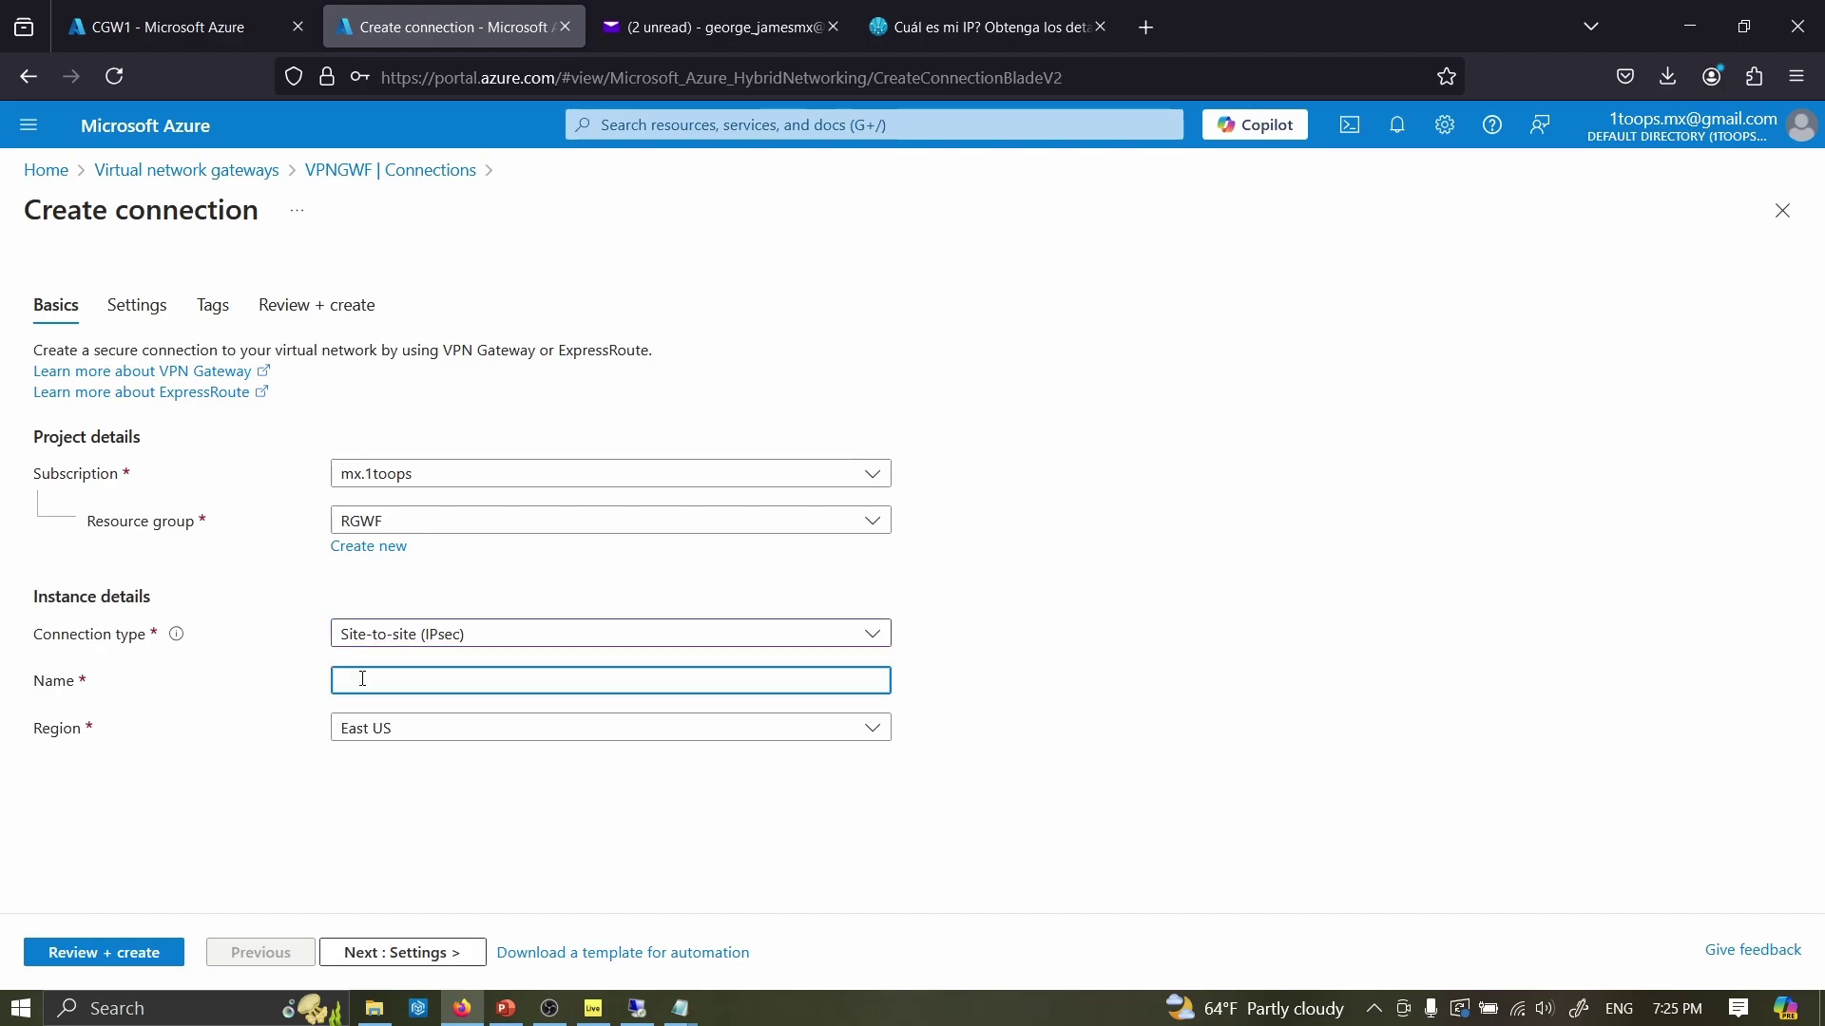
key(Caps_Lock)
text(VPNGWTONPREM)
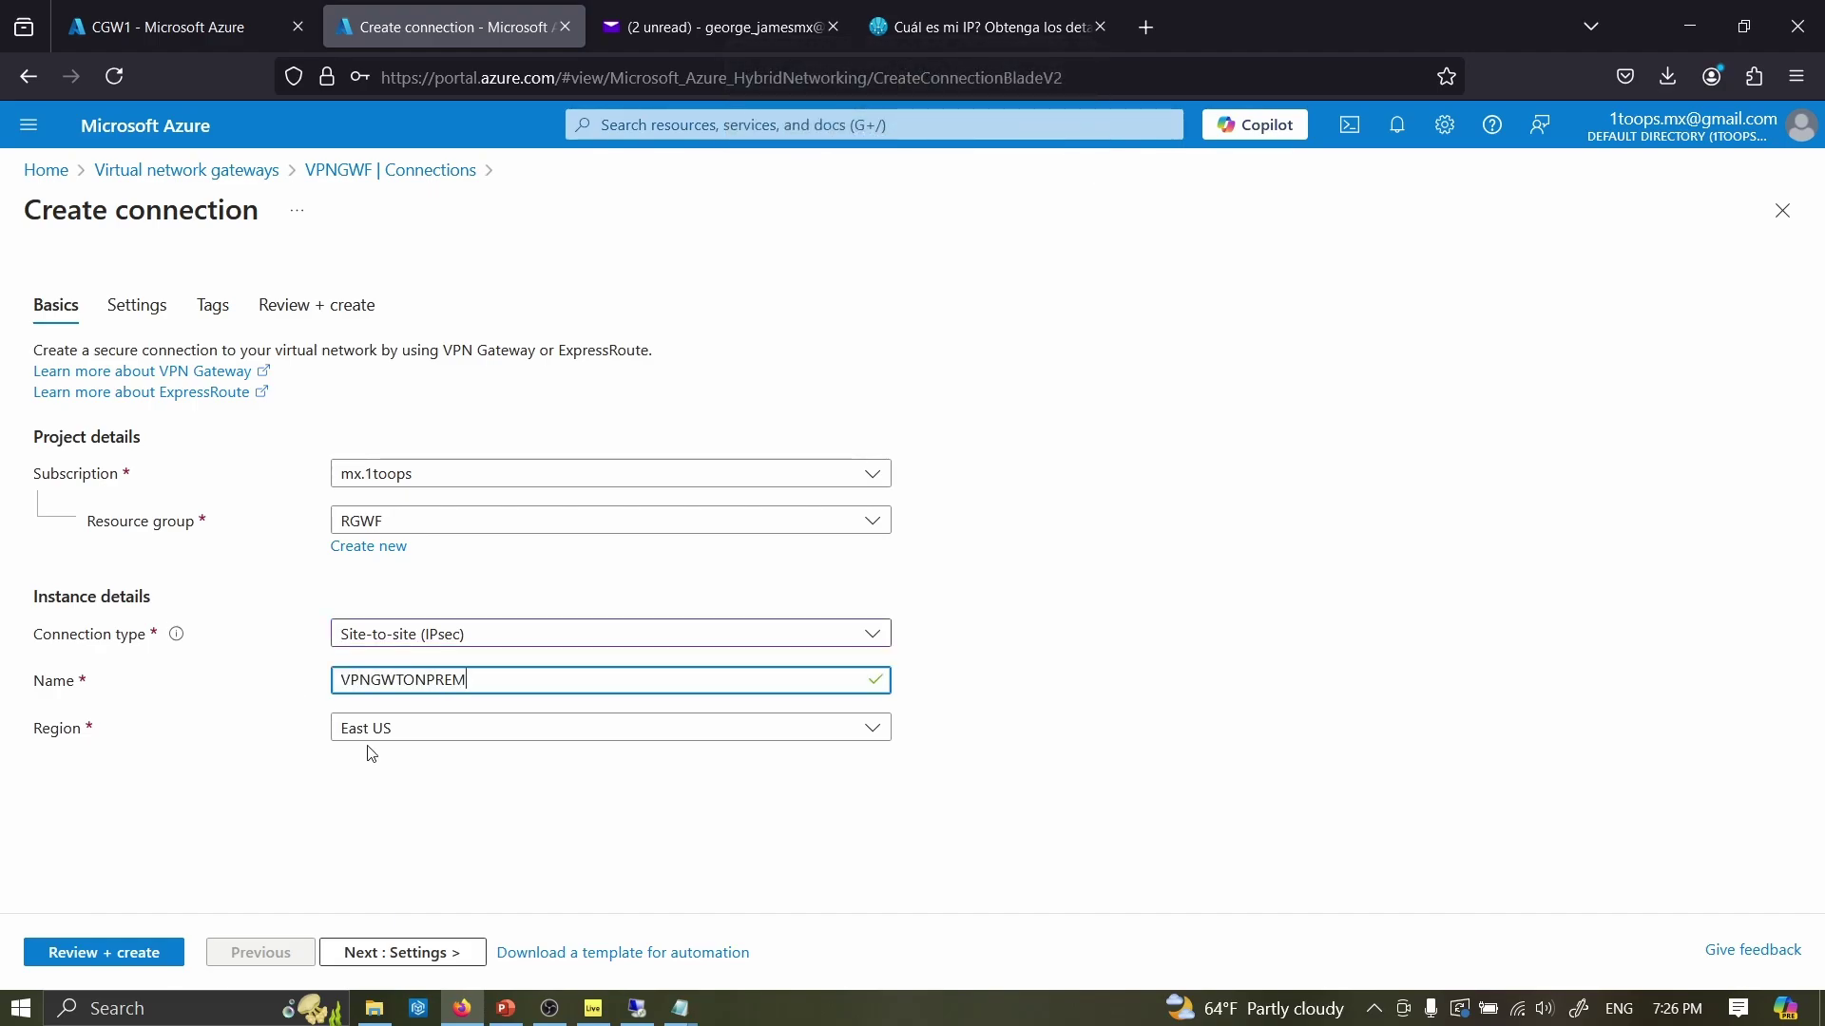
- In the connection settings, select VPNGWF as virtual network gateway and LGWF as local network gateway
click(143, 305)
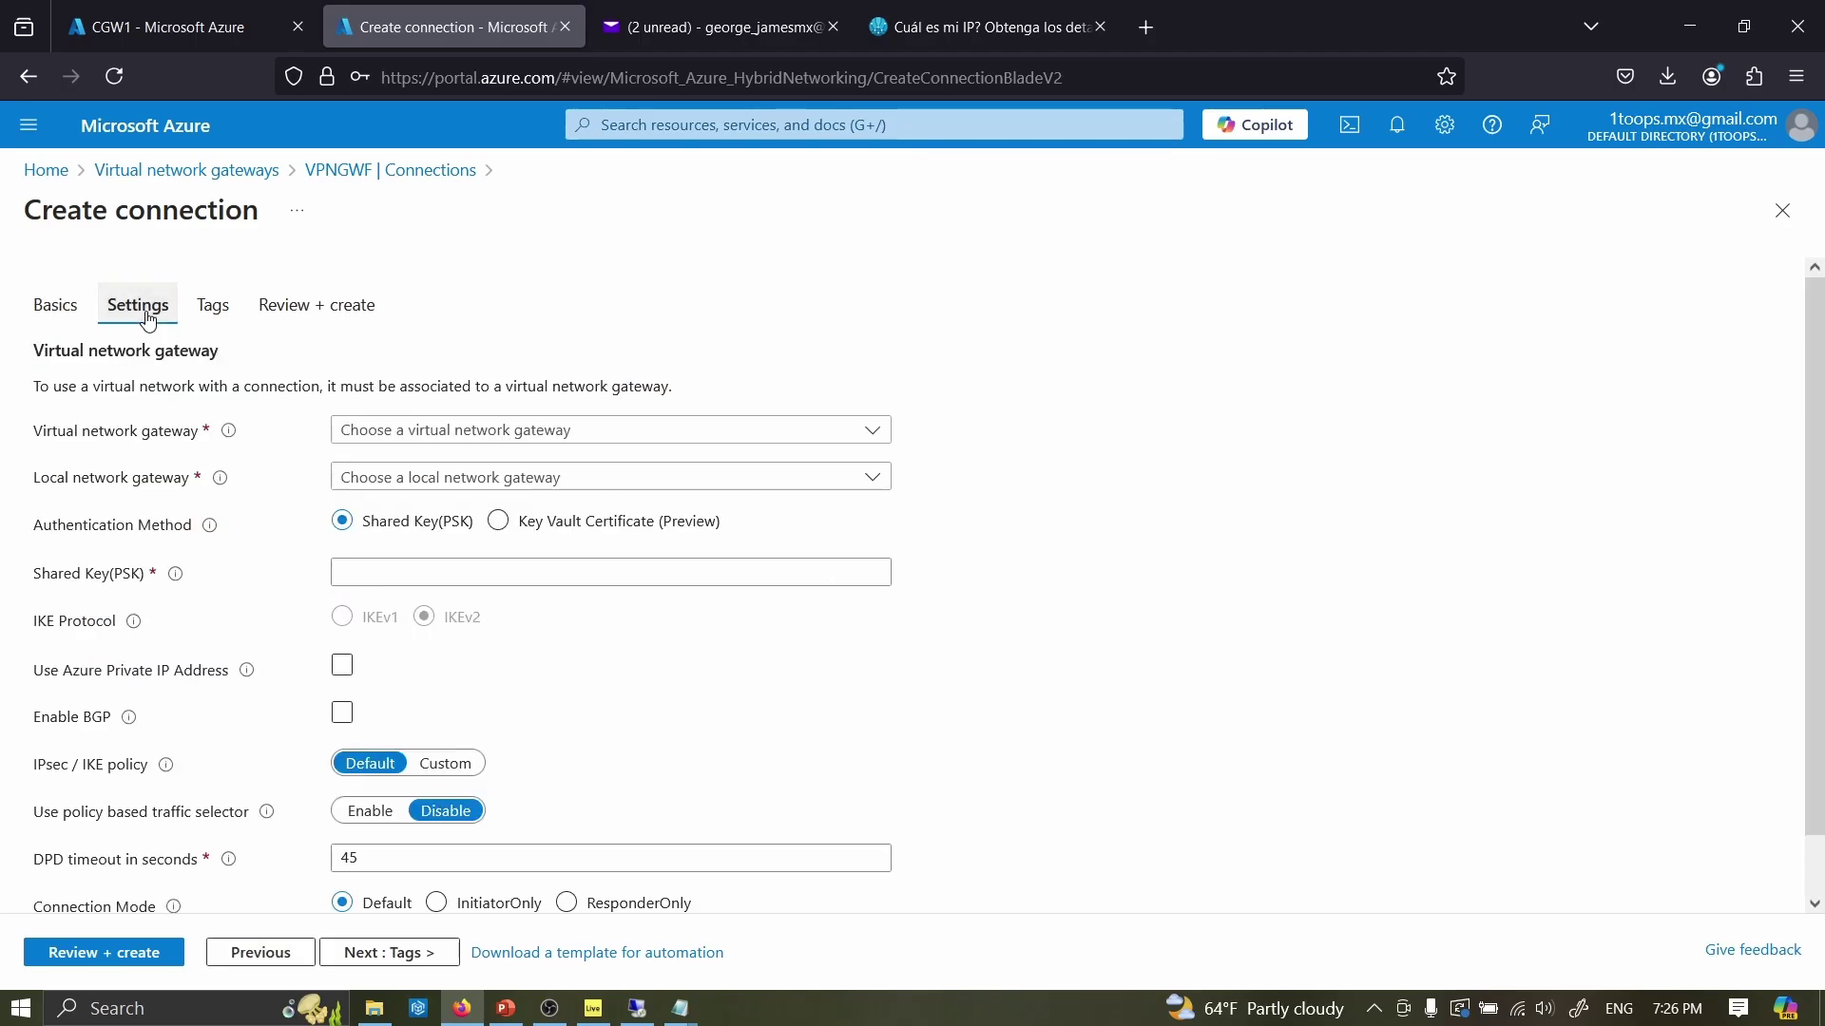
click(421, 439)
click(428, 509)
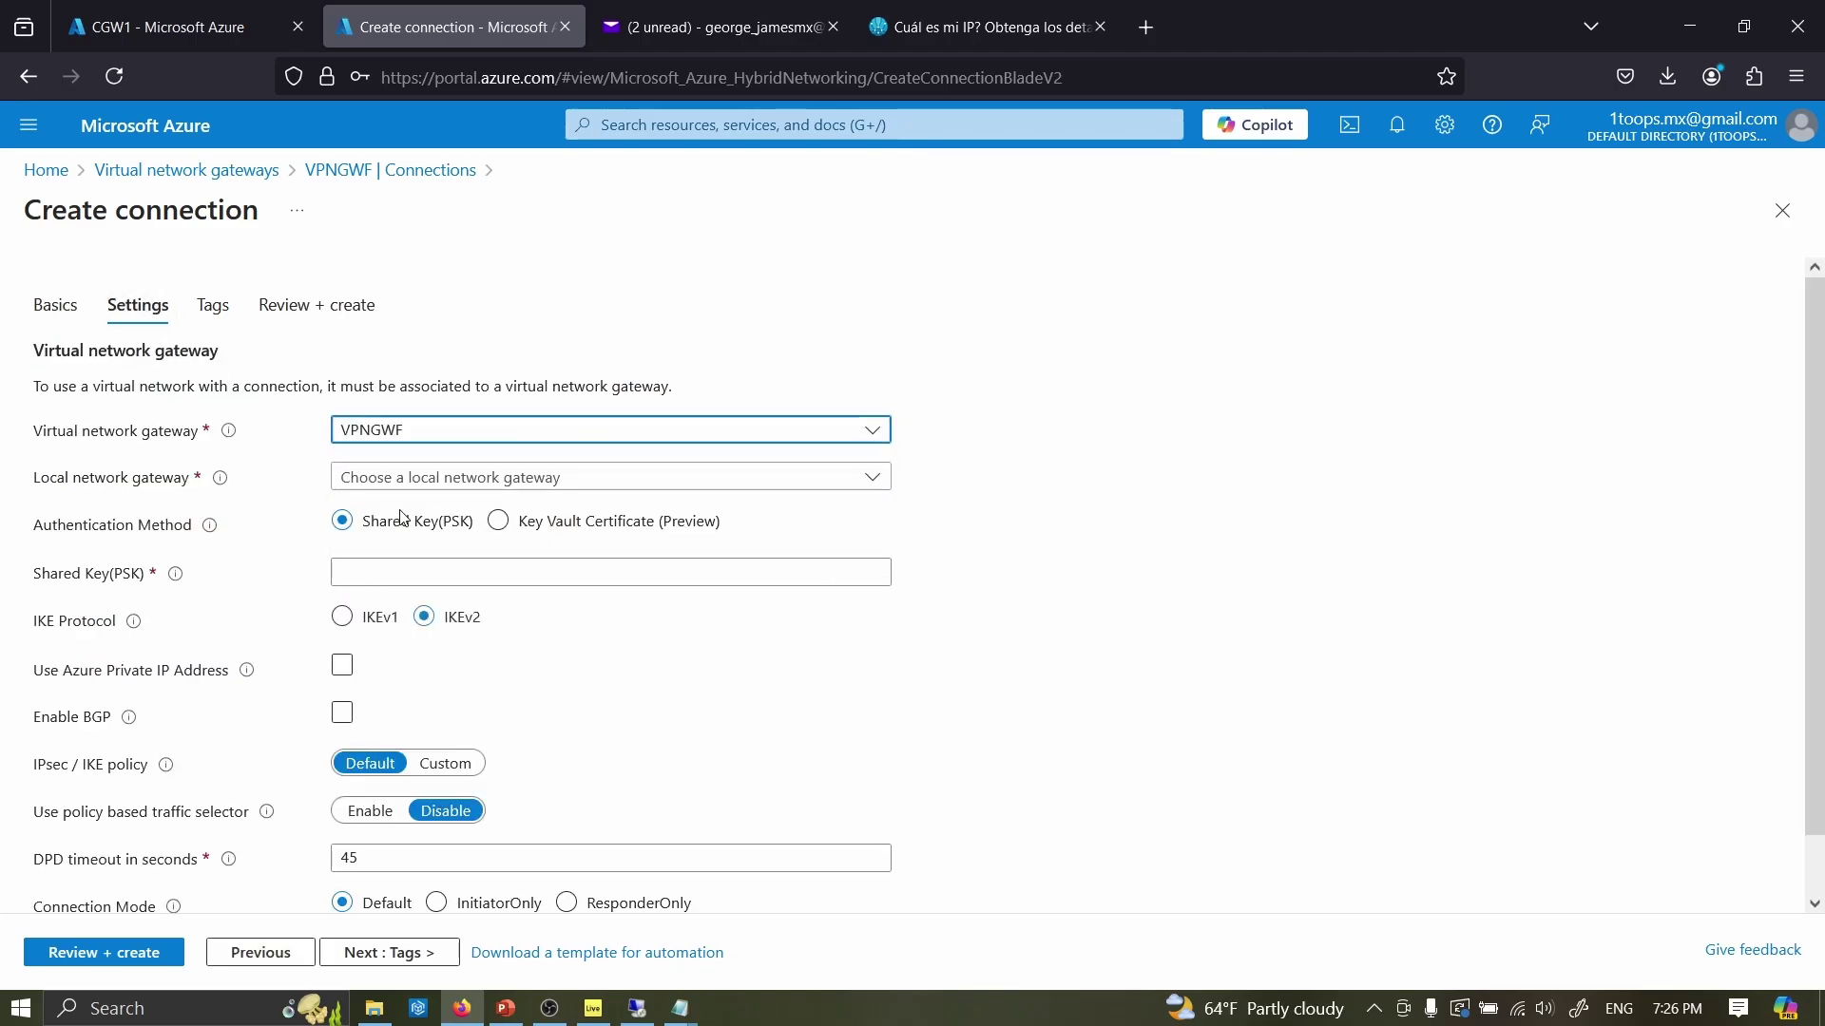
click(403, 476)
click(362, 519)
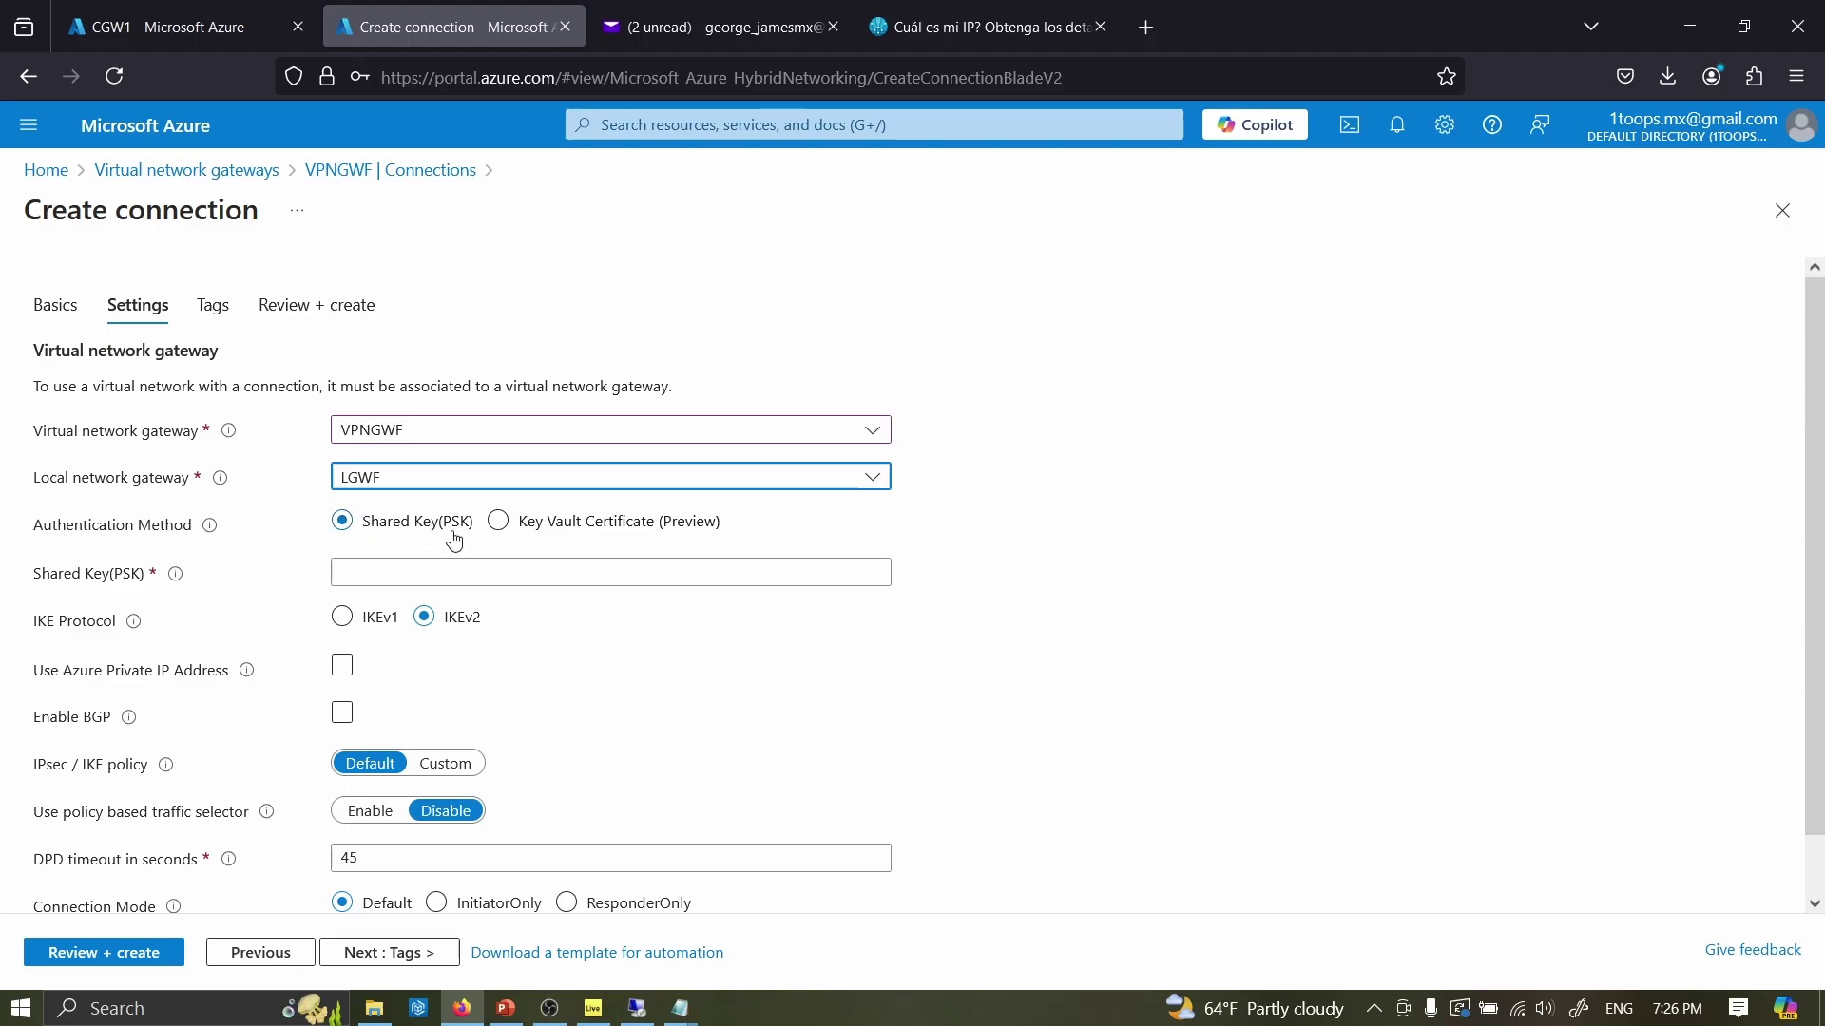
- Enter and verify the shared key, then validate and create the connection
click(415, 573)
key(Caps_Lock)
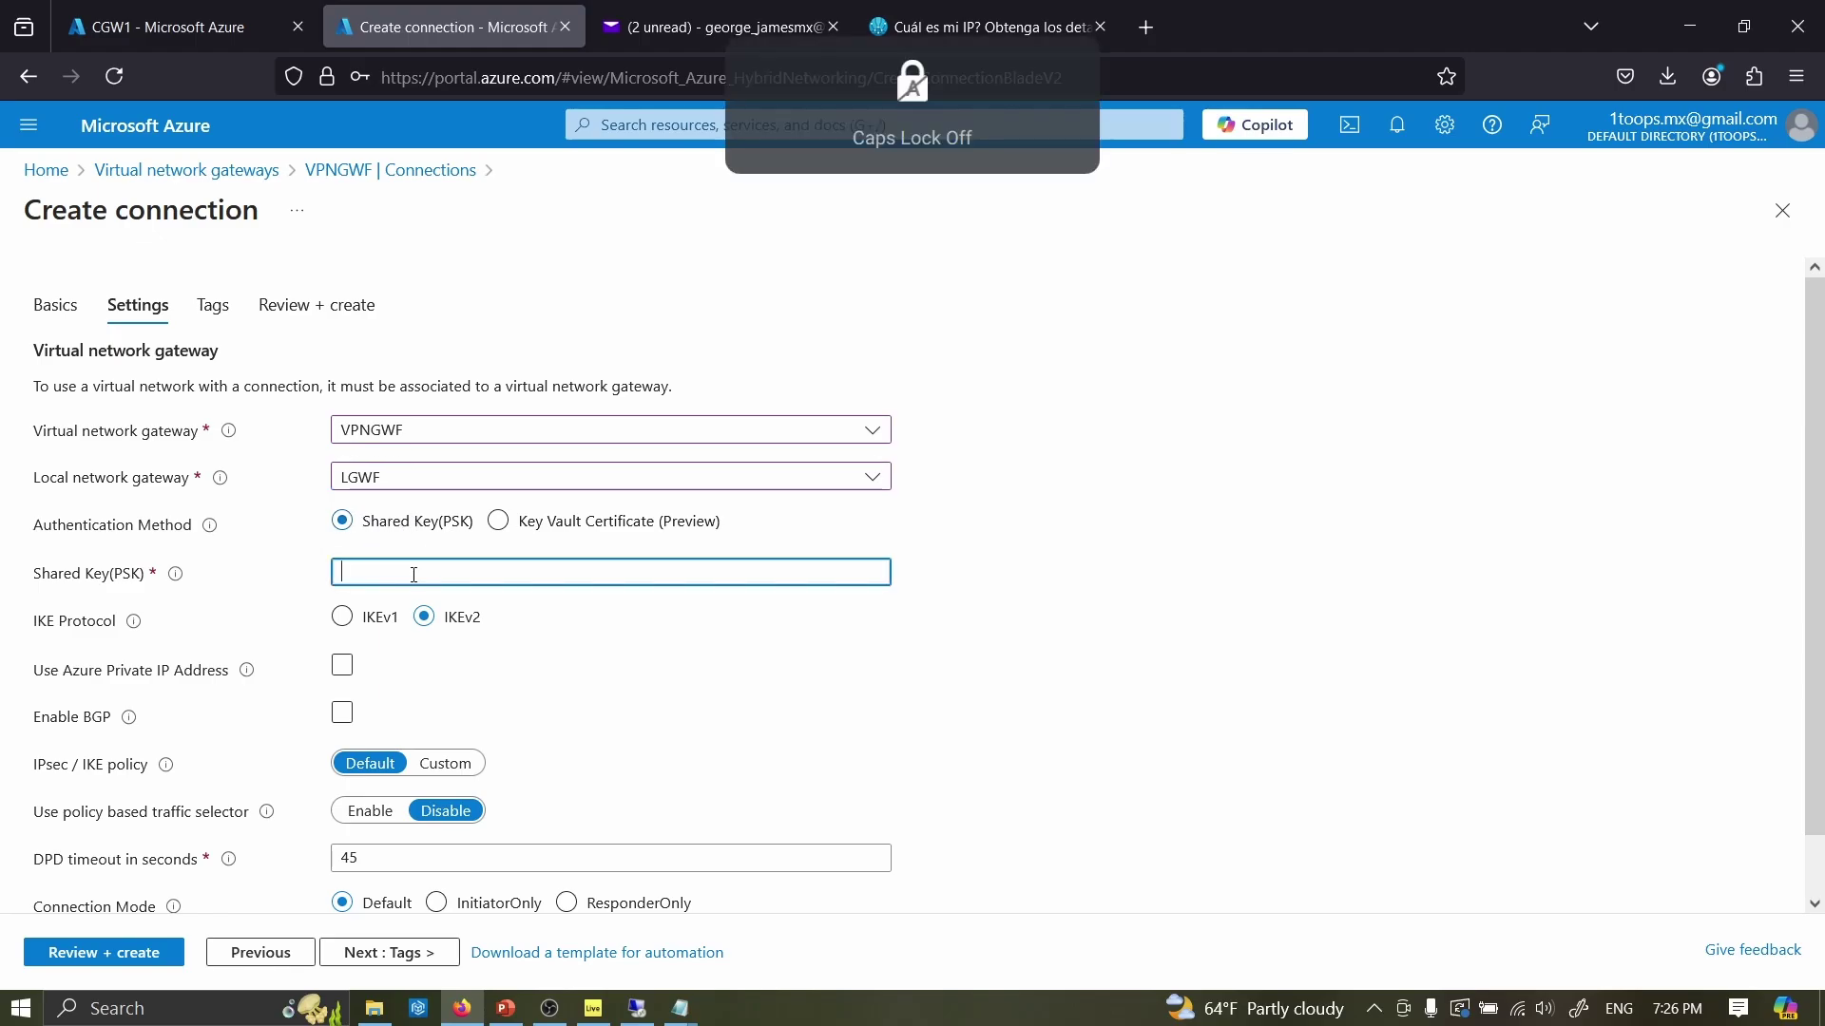
text(••••••••)
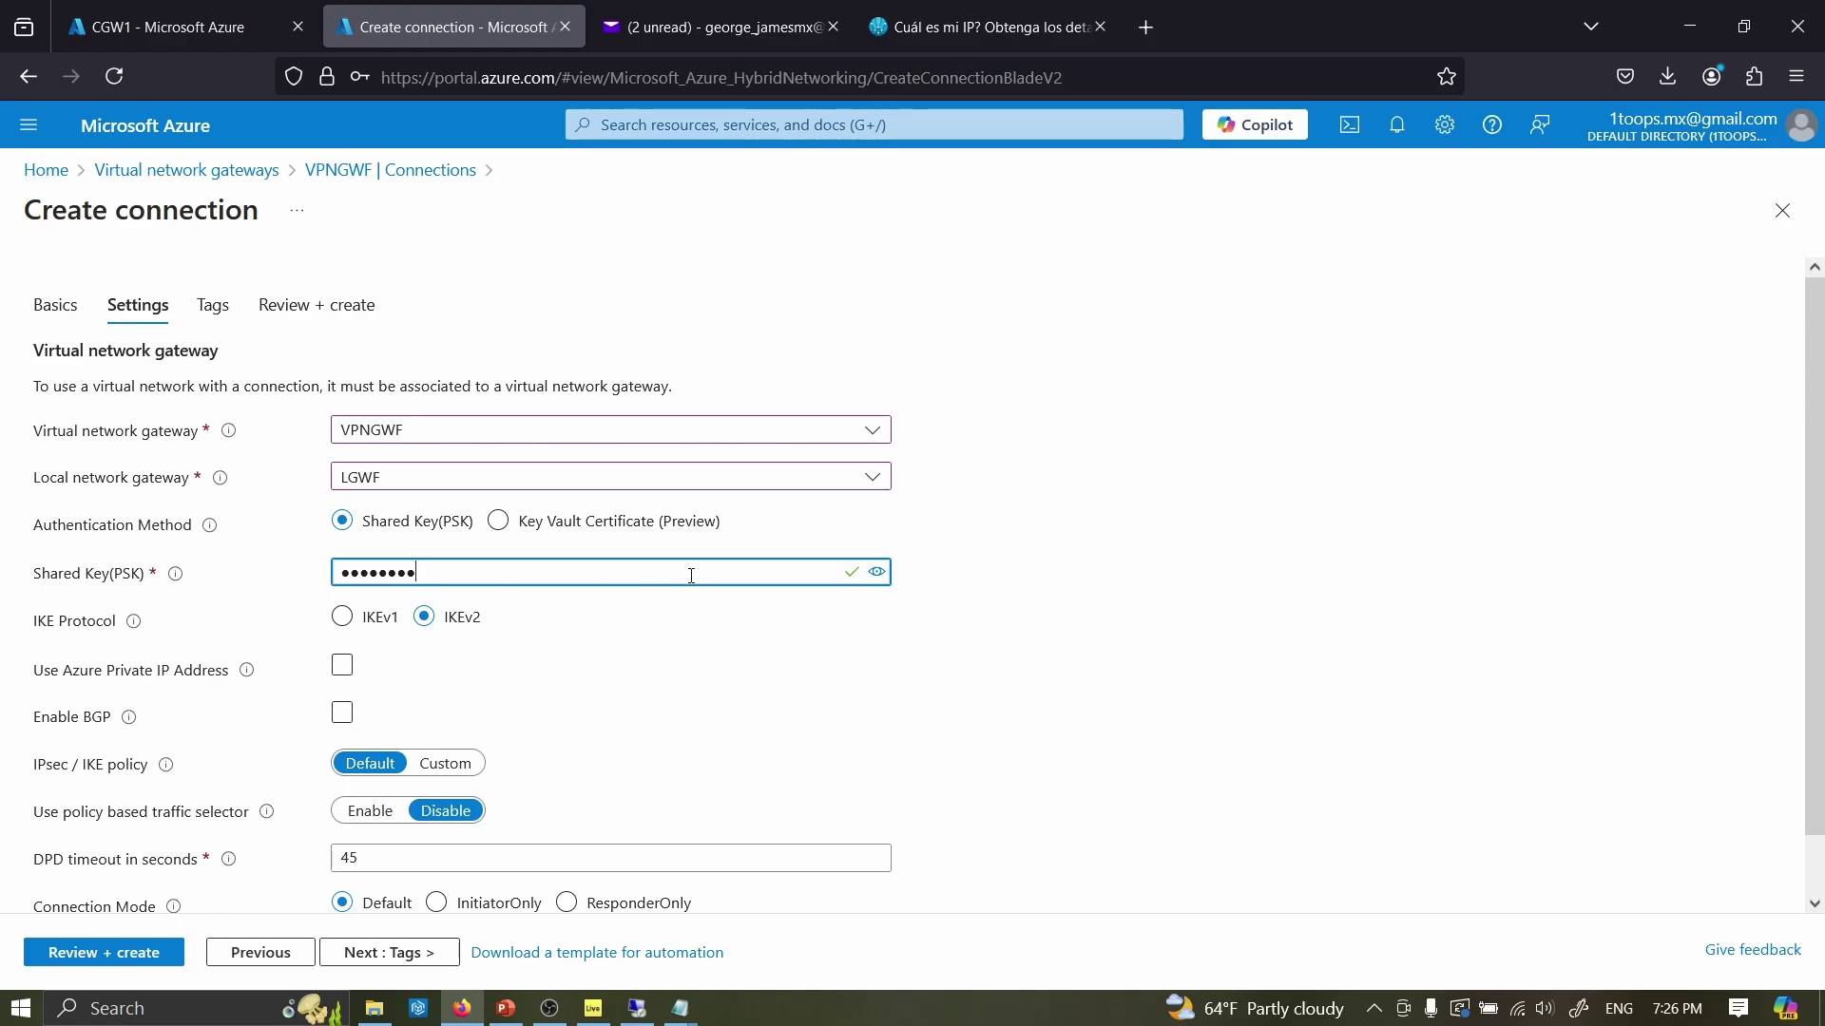
click(876, 573)
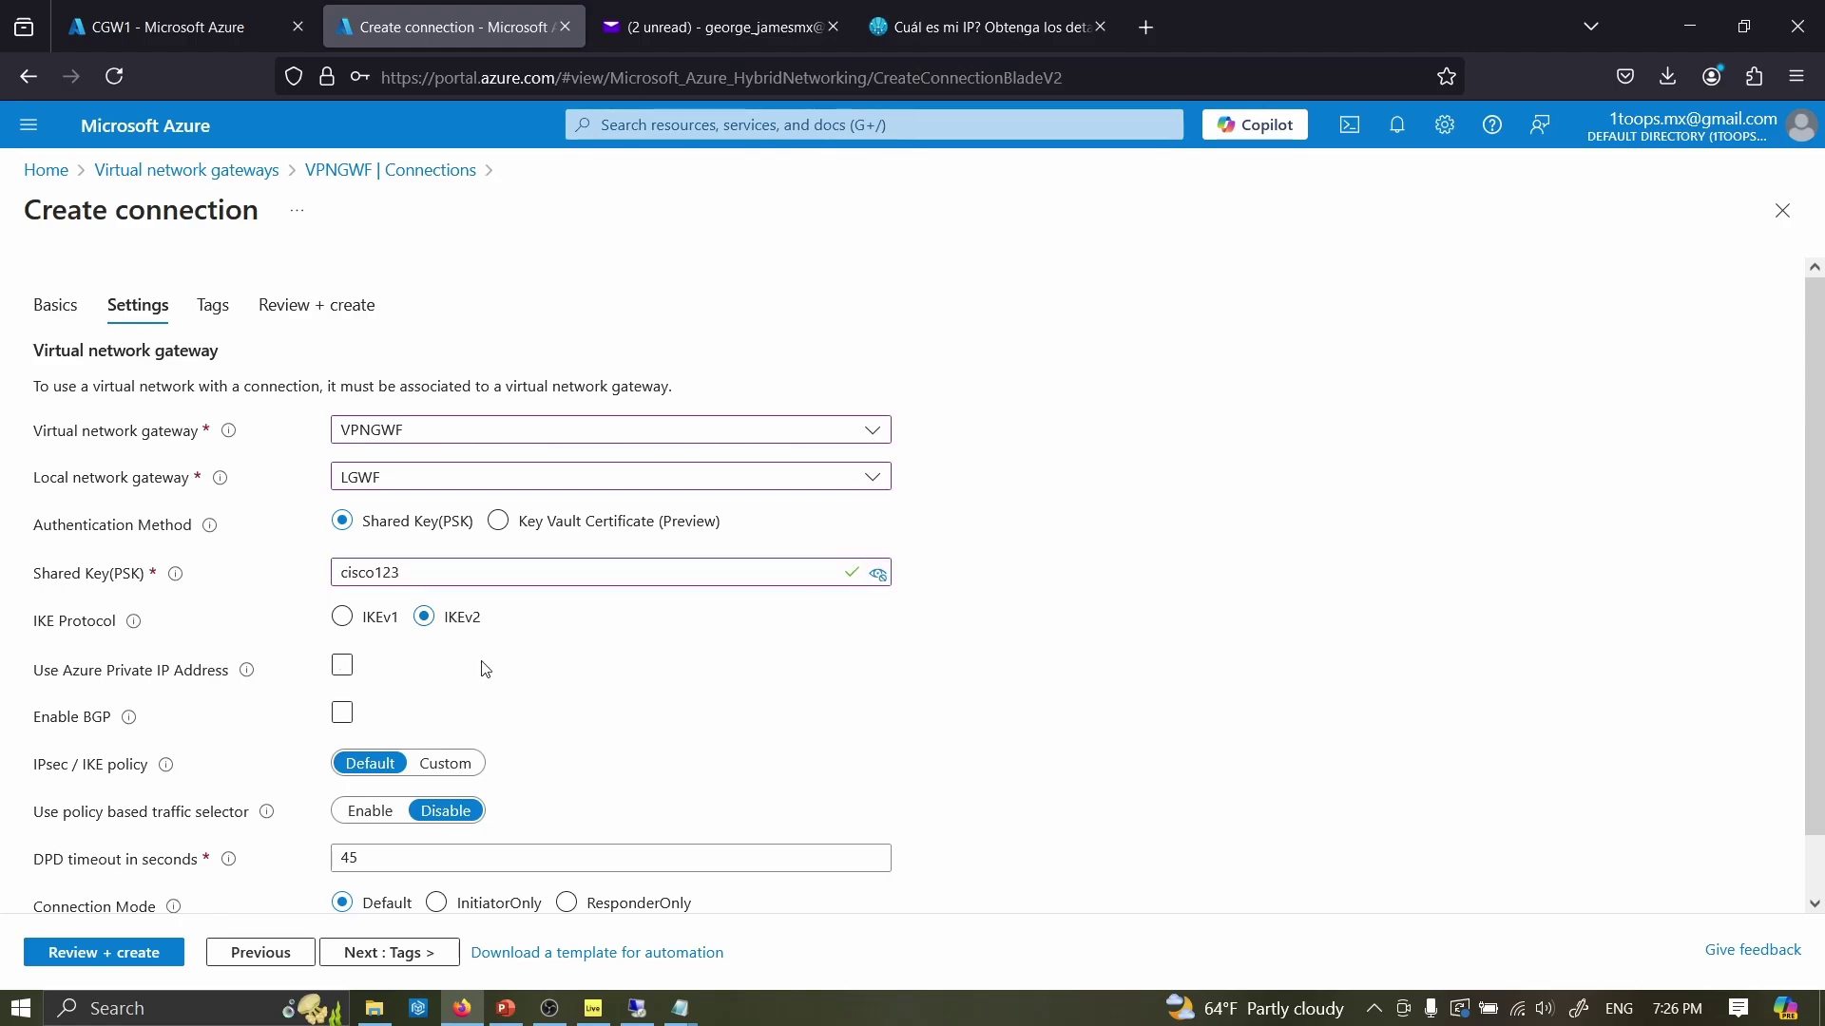
scroll(535, 724, down, 1)
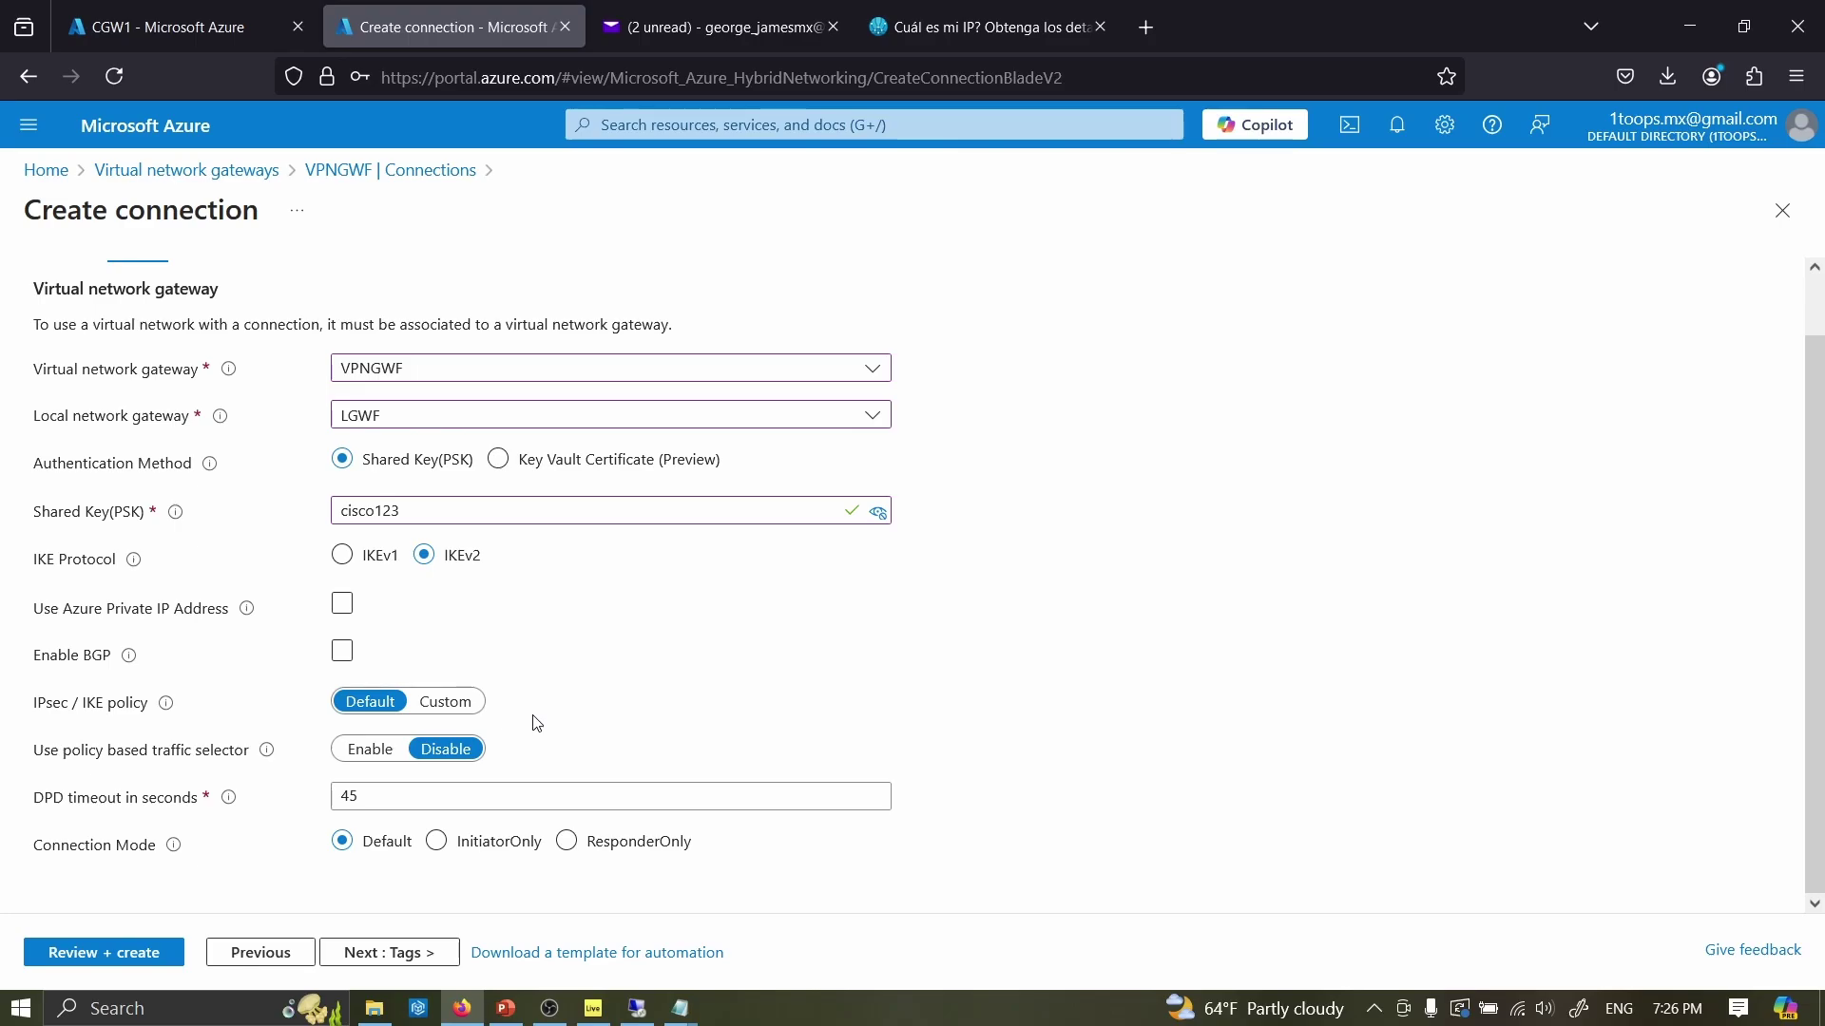
scroll(537, 725, up, 1)
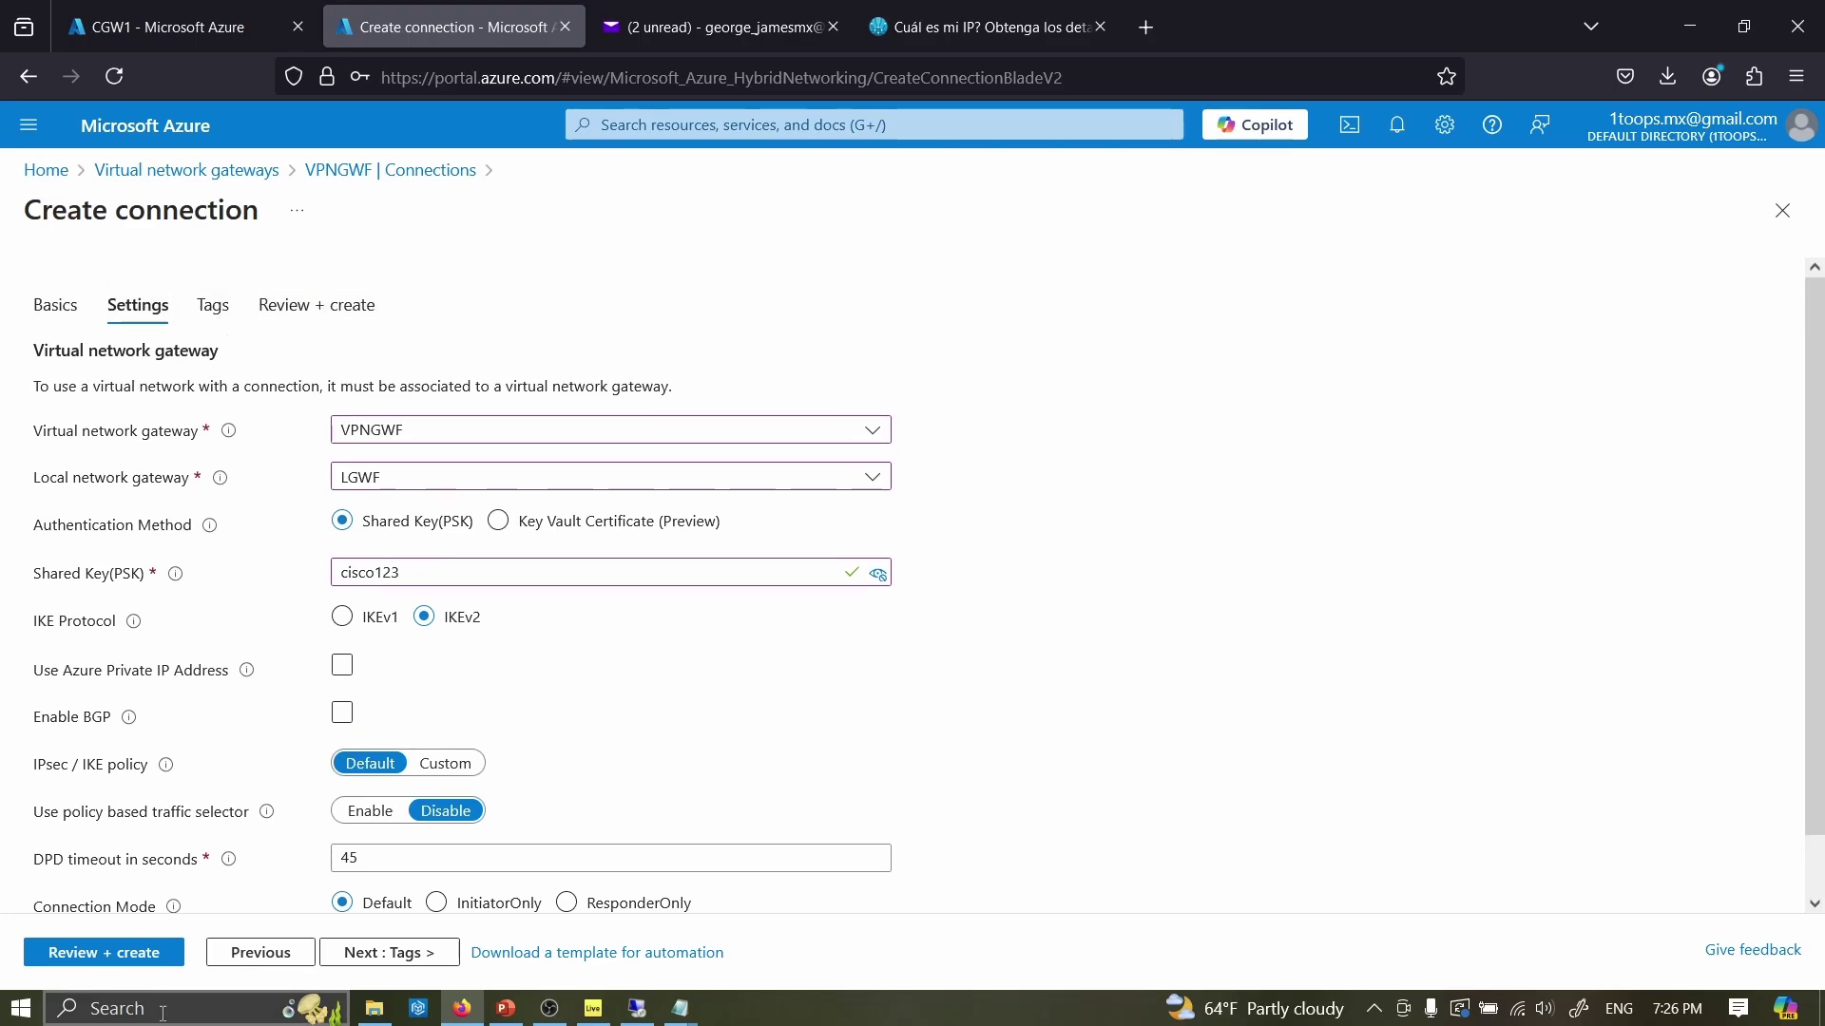
click(105, 952)
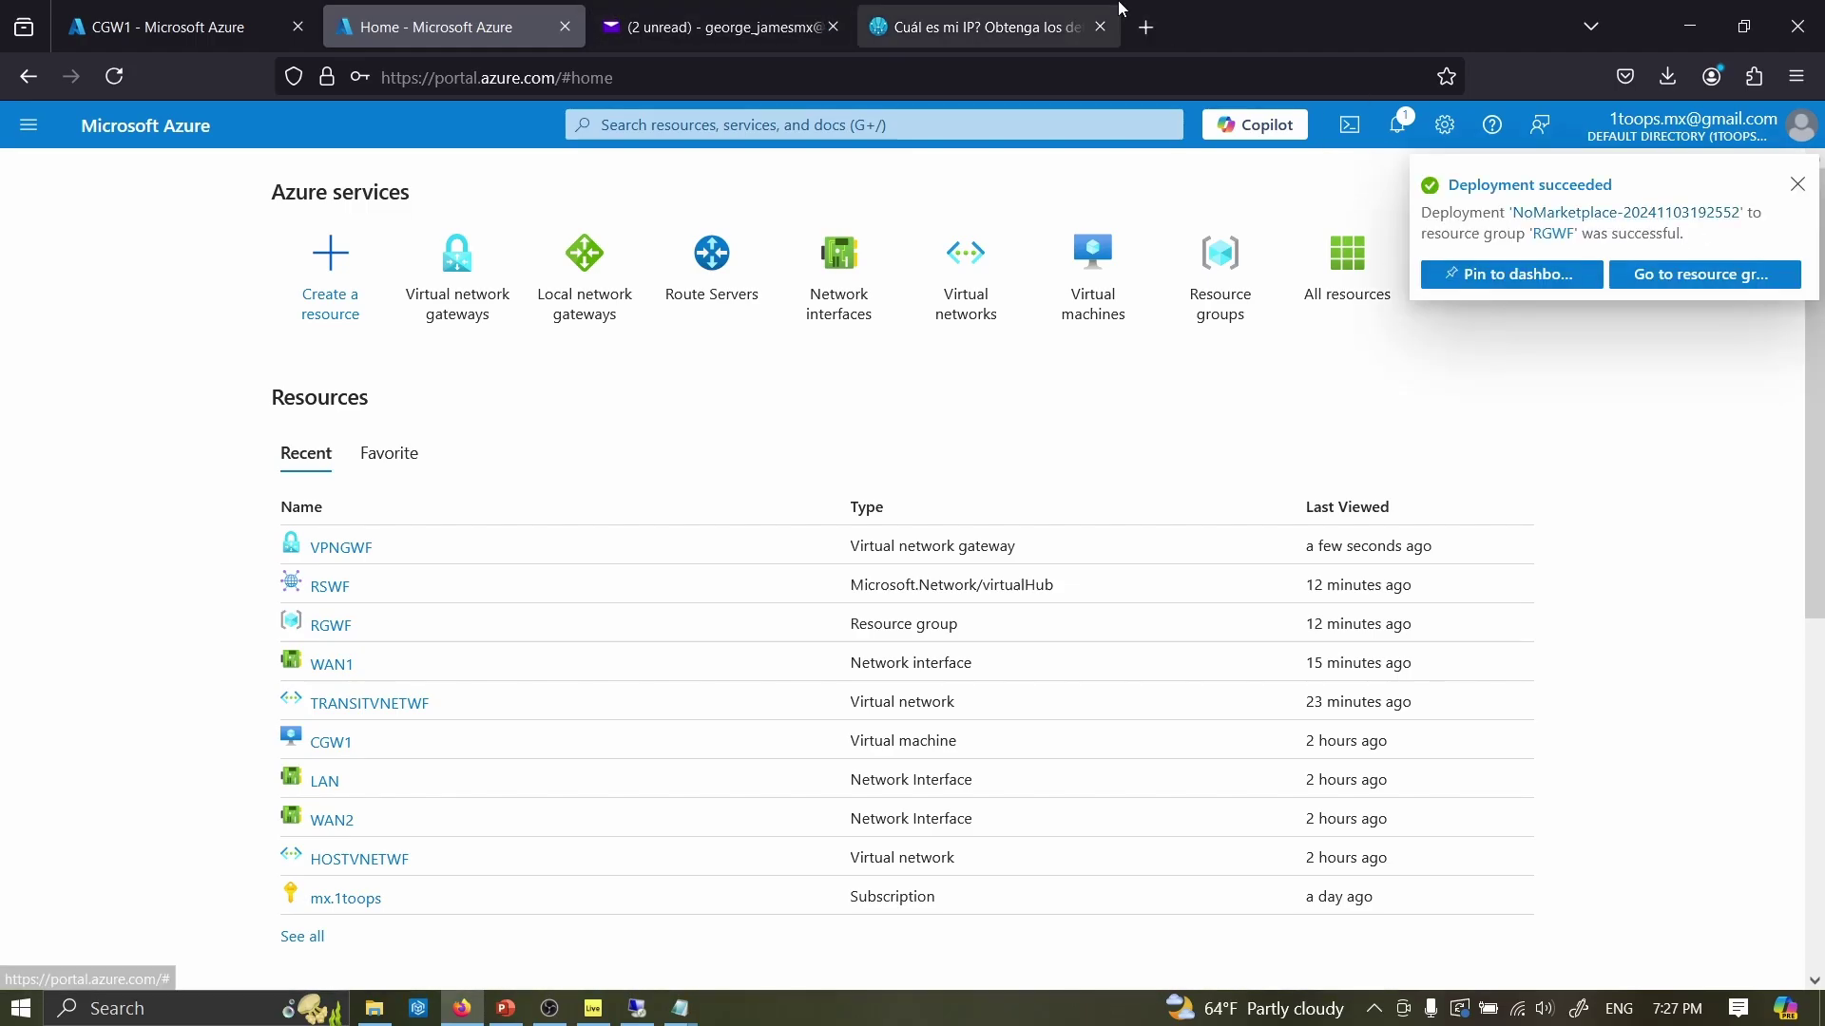
- Refresh VPNGWF's Connections list and open the VPNGWTONPREM connection's overview
click(477, 283)
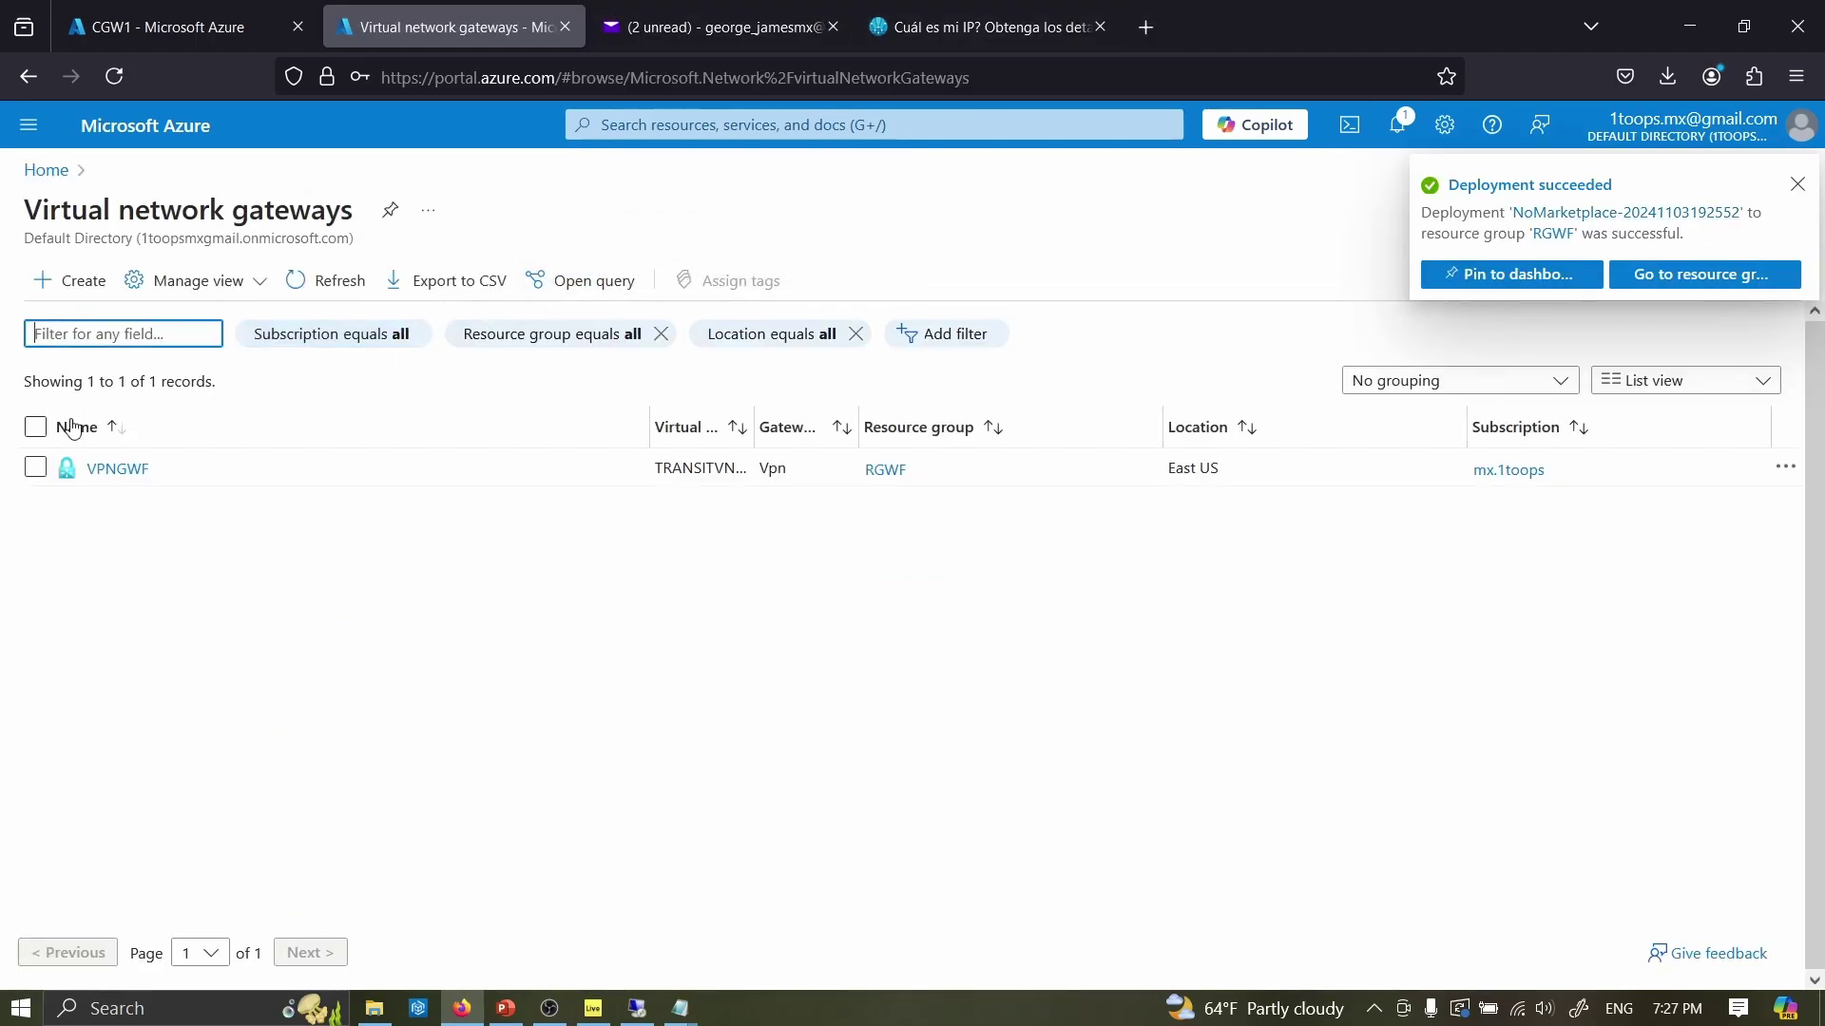
click(112, 470)
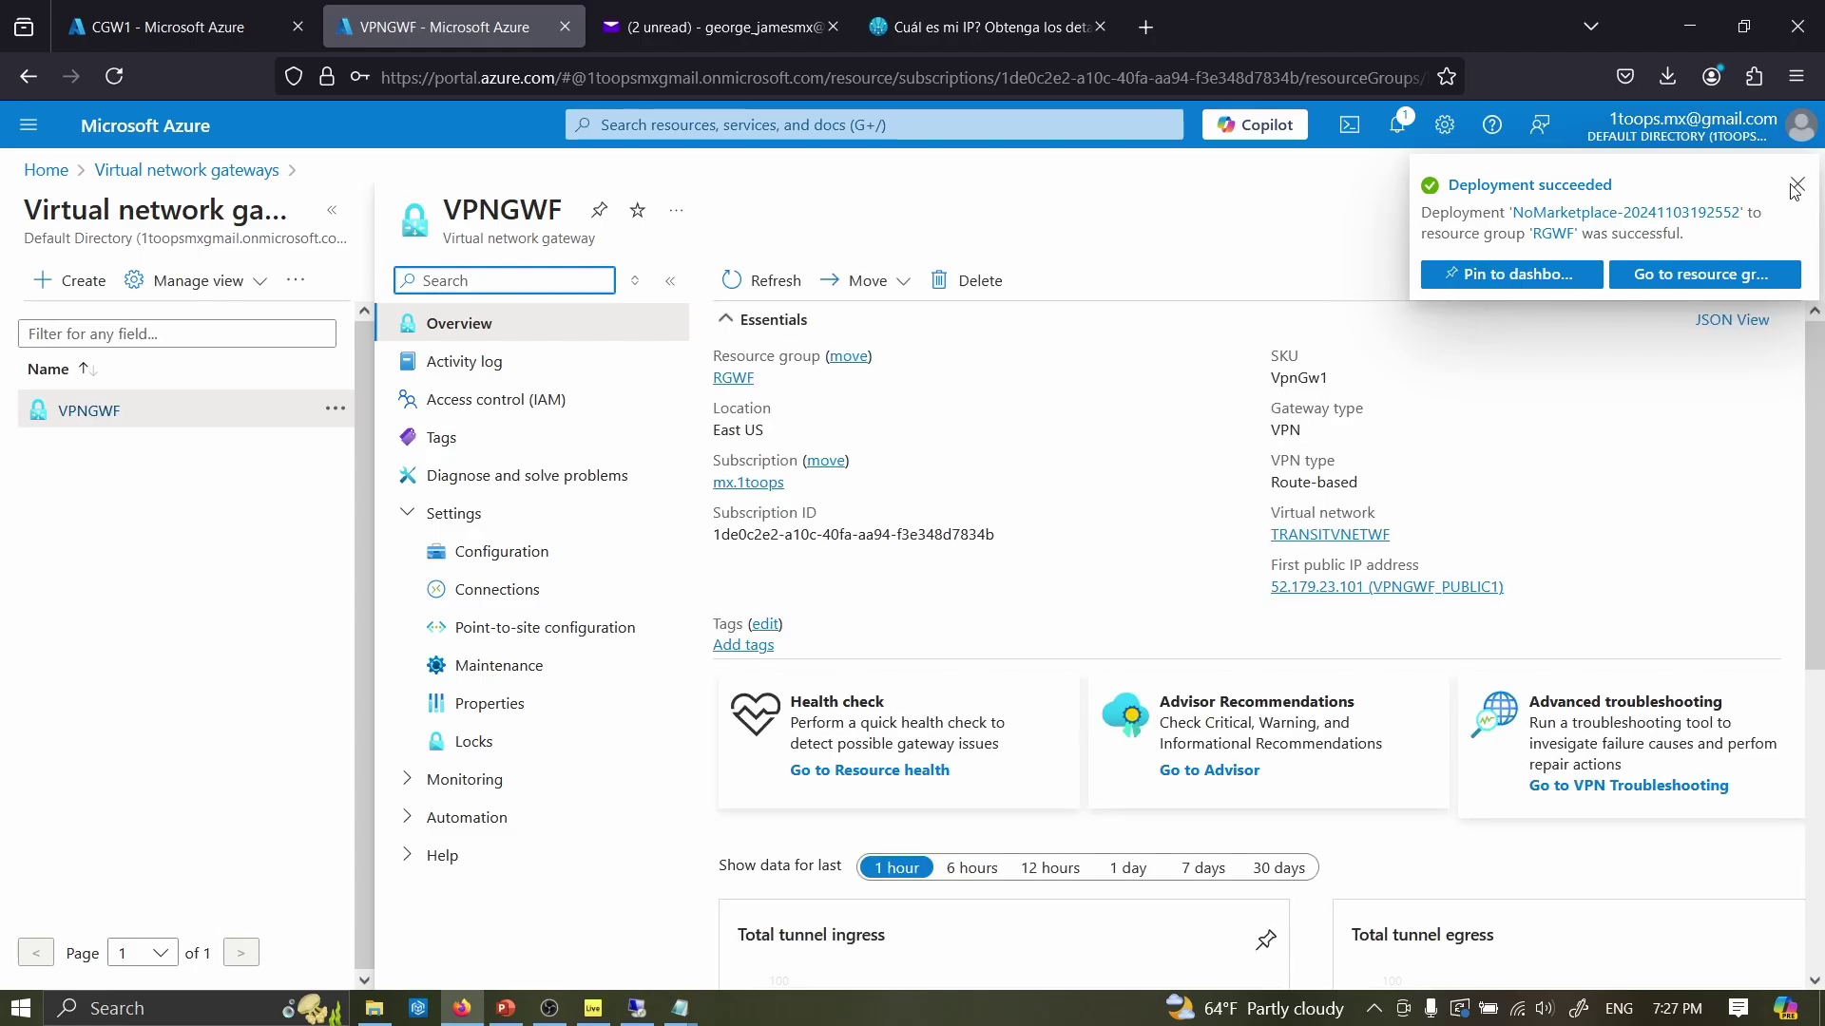
click(1797, 184)
click(479, 587)
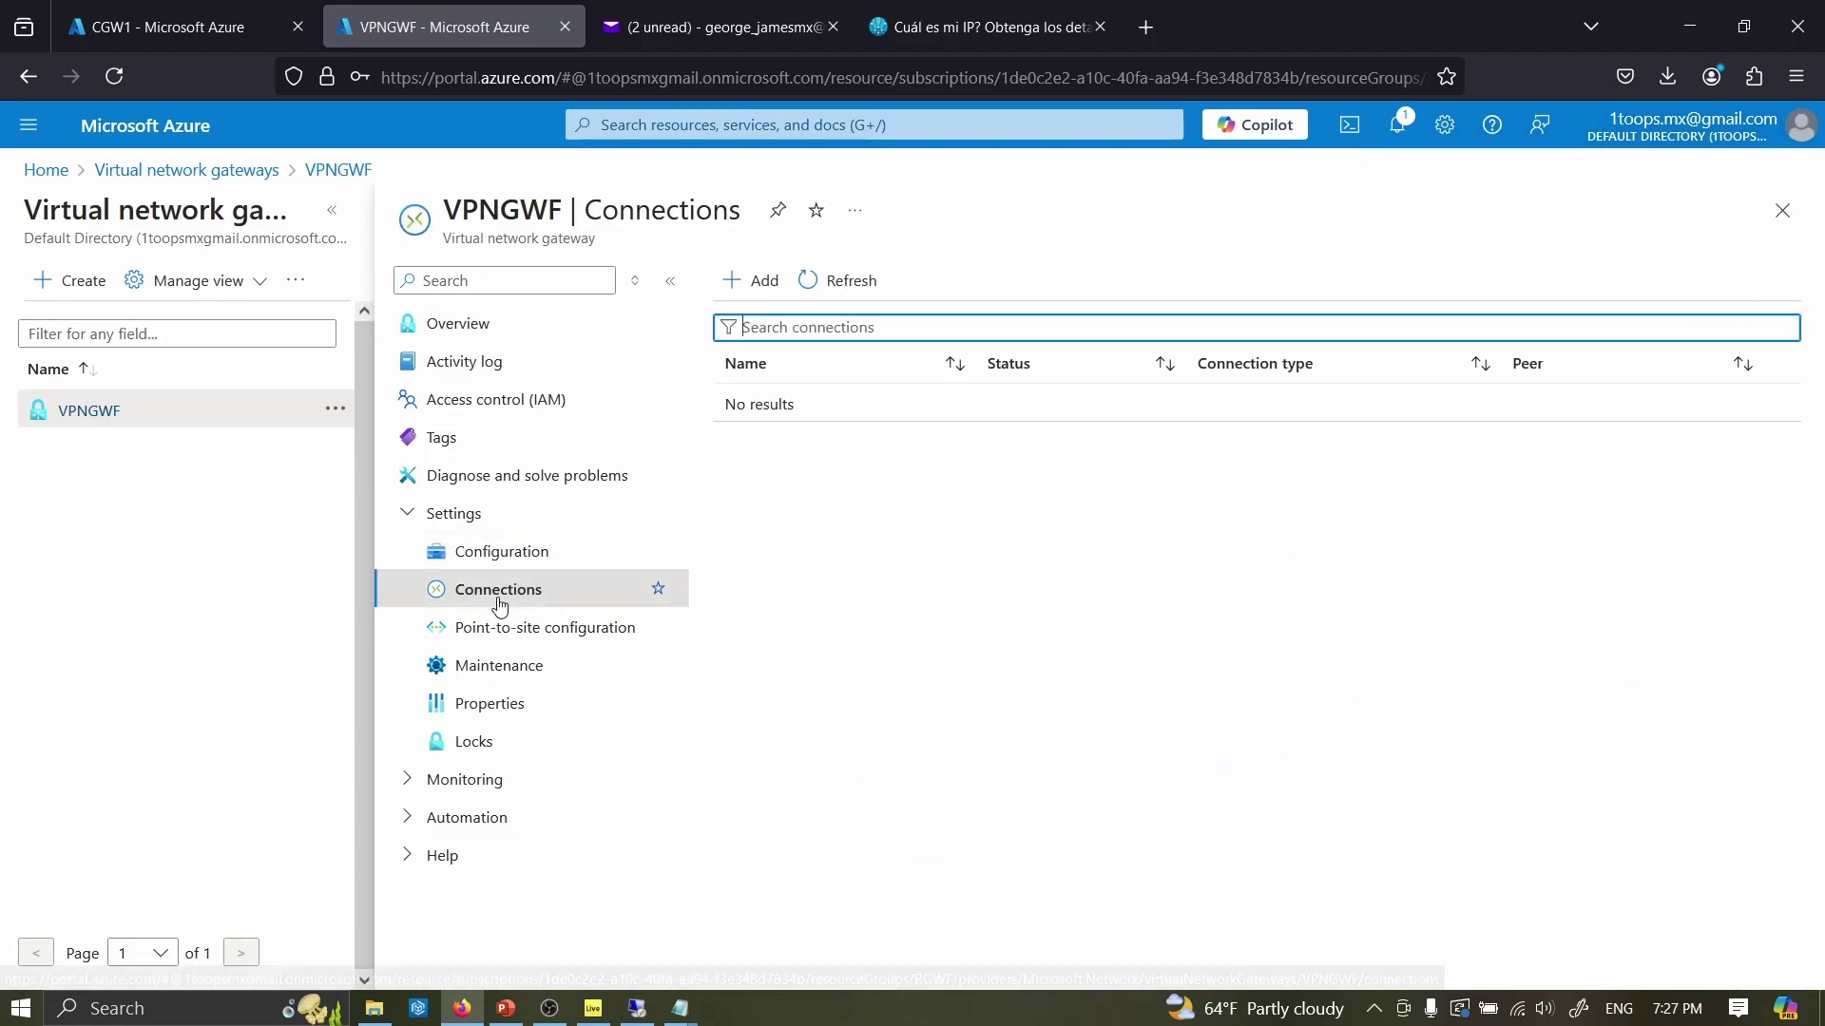
click(838, 281)
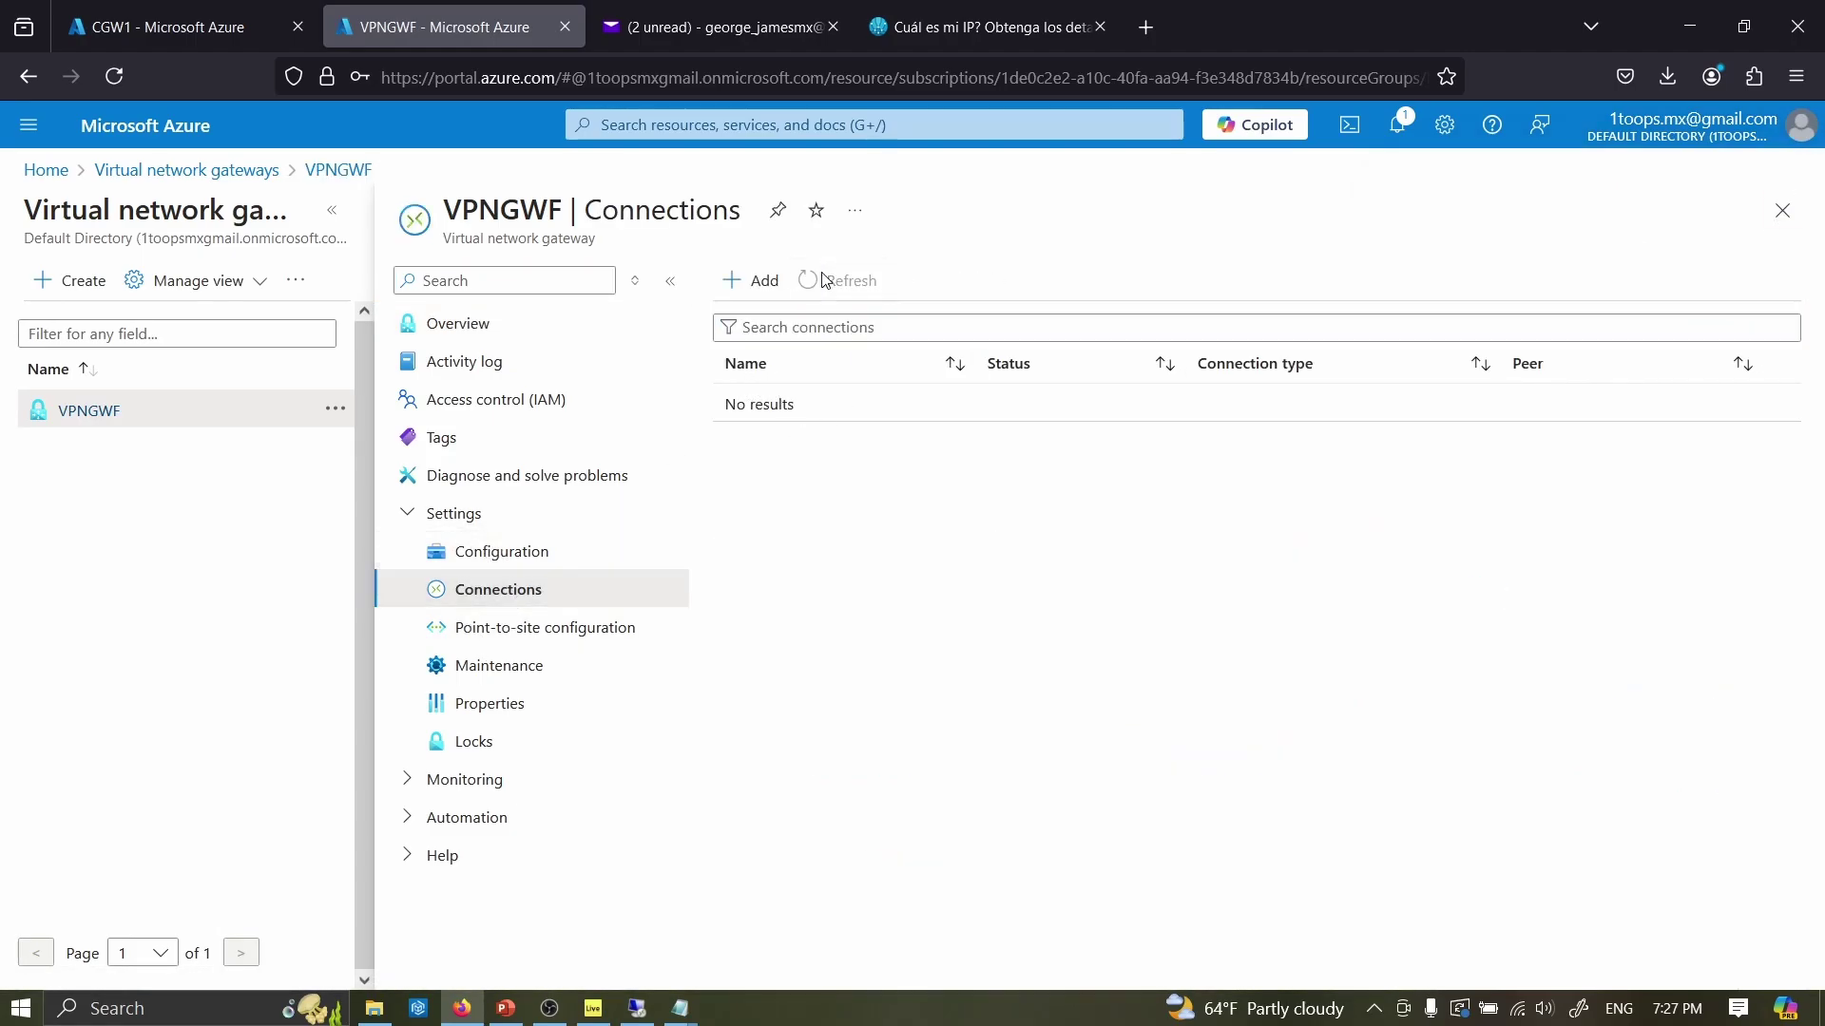
click(800, 406)
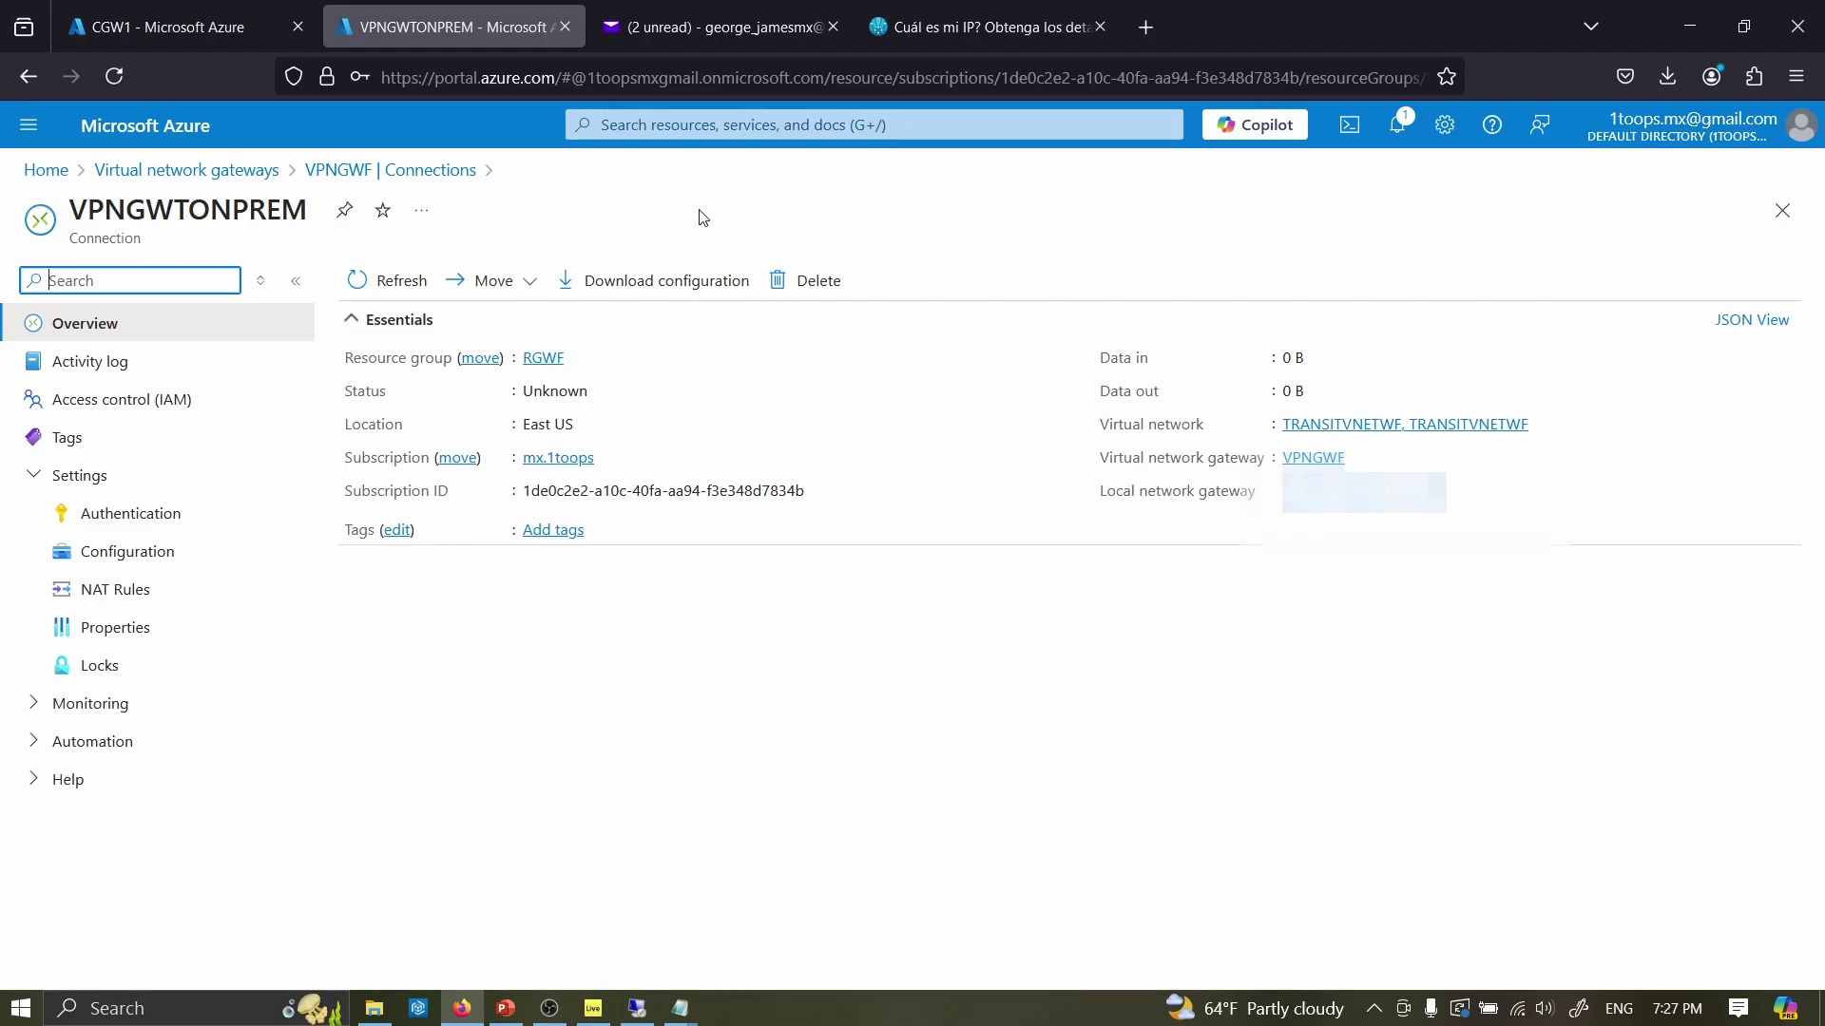
- Download the VPN configuration for Cisco, Cisco-IOS-15.1+_IOS-XE-16.10+, IKEv2 firmware, and open it
click(656, 284)
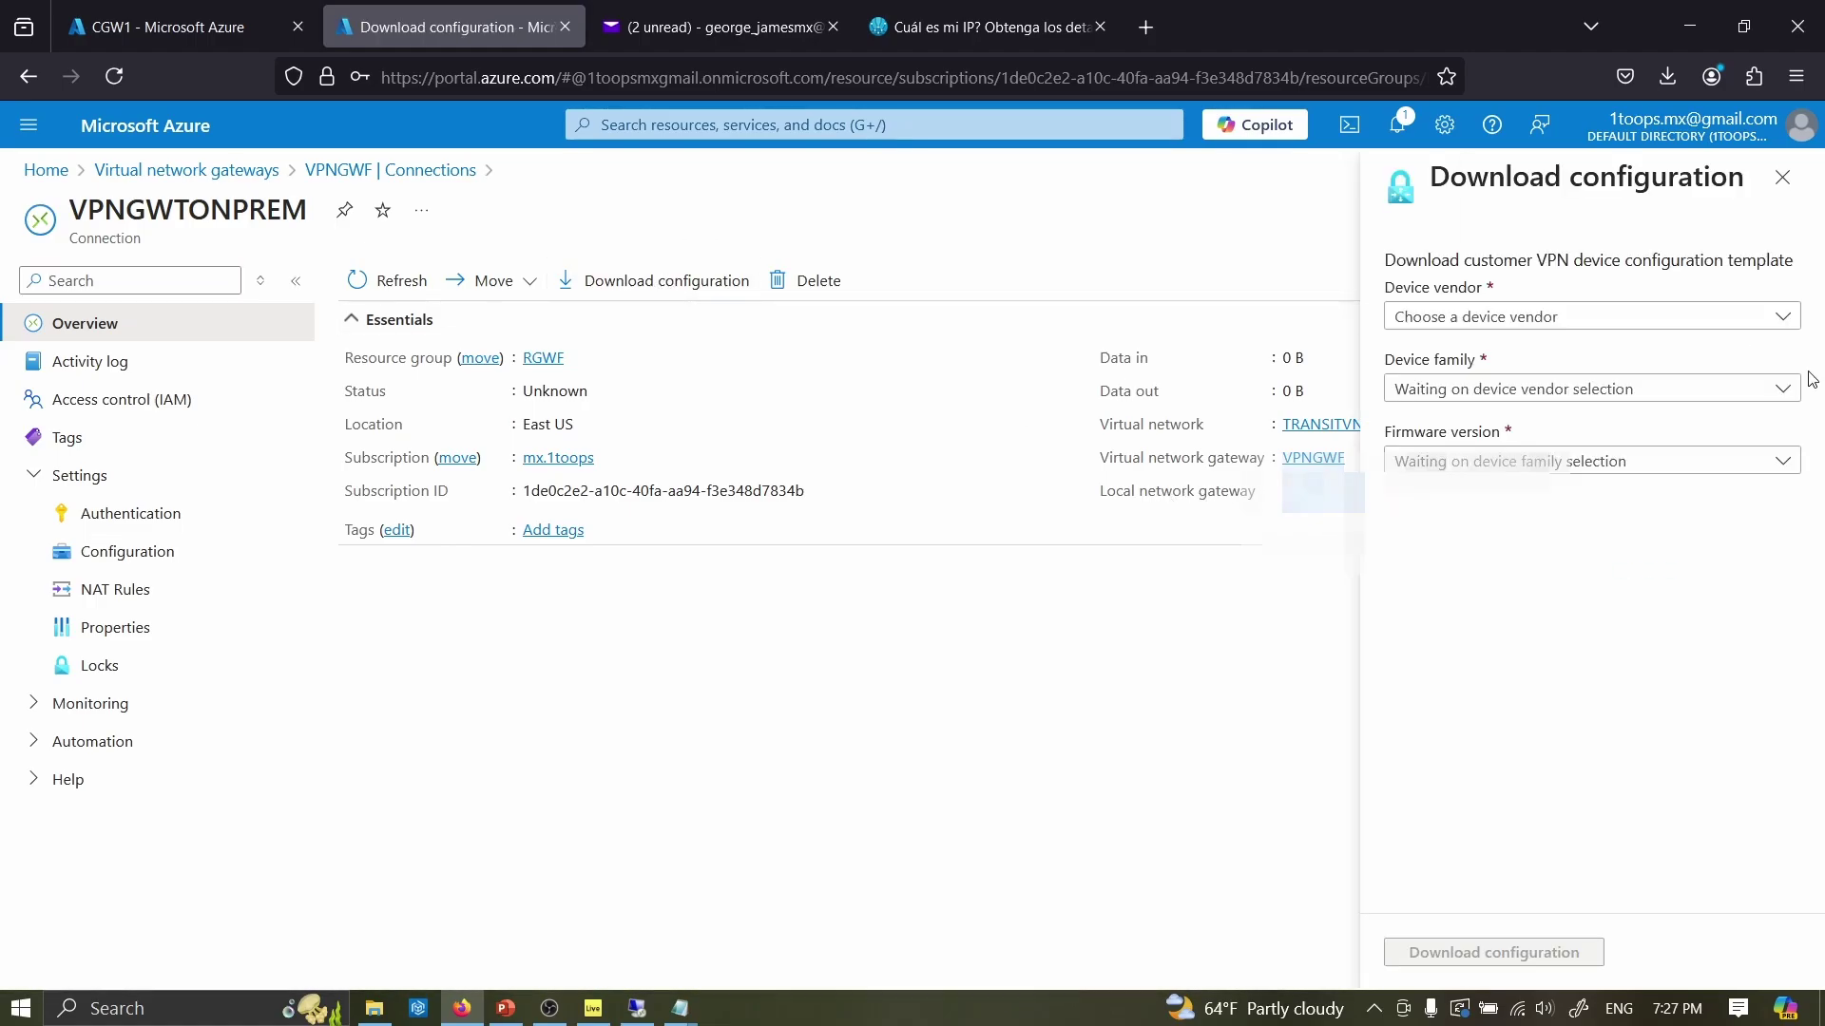
click(1537, 321)
click(1424, 399)
click(1452, 390)
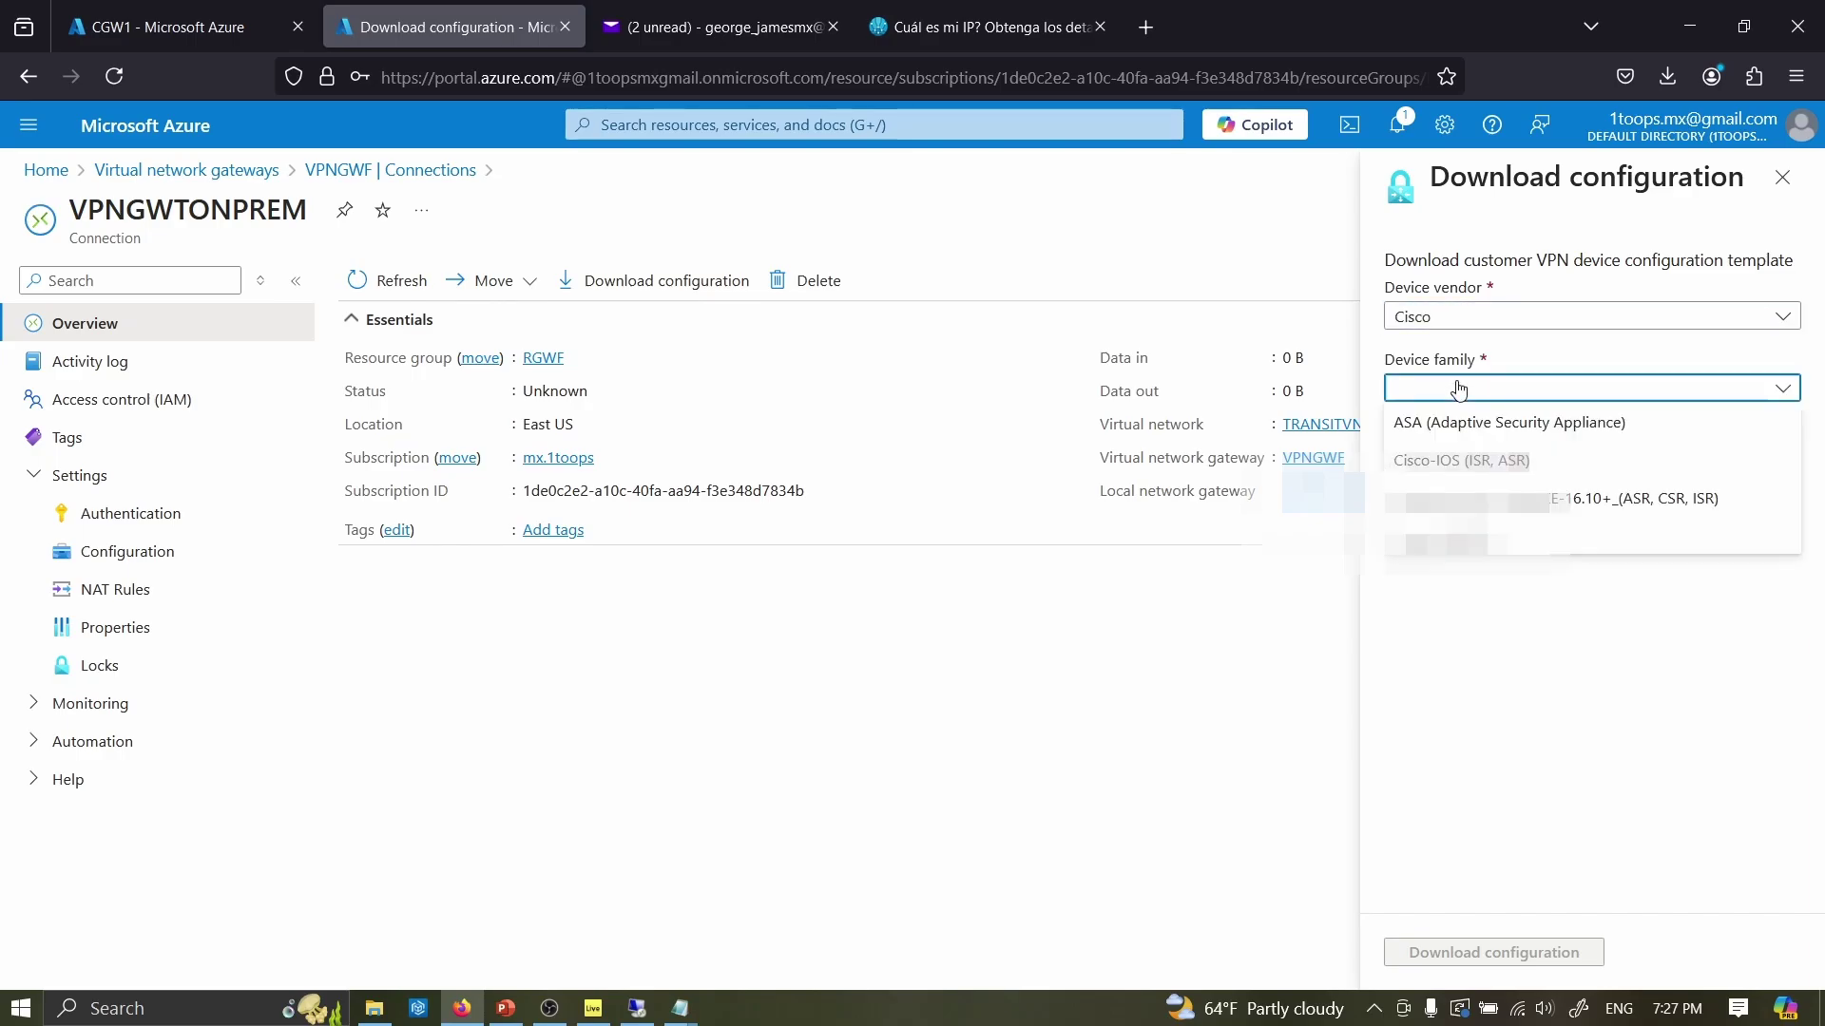
click(1459, 504)
click(1426, 463)
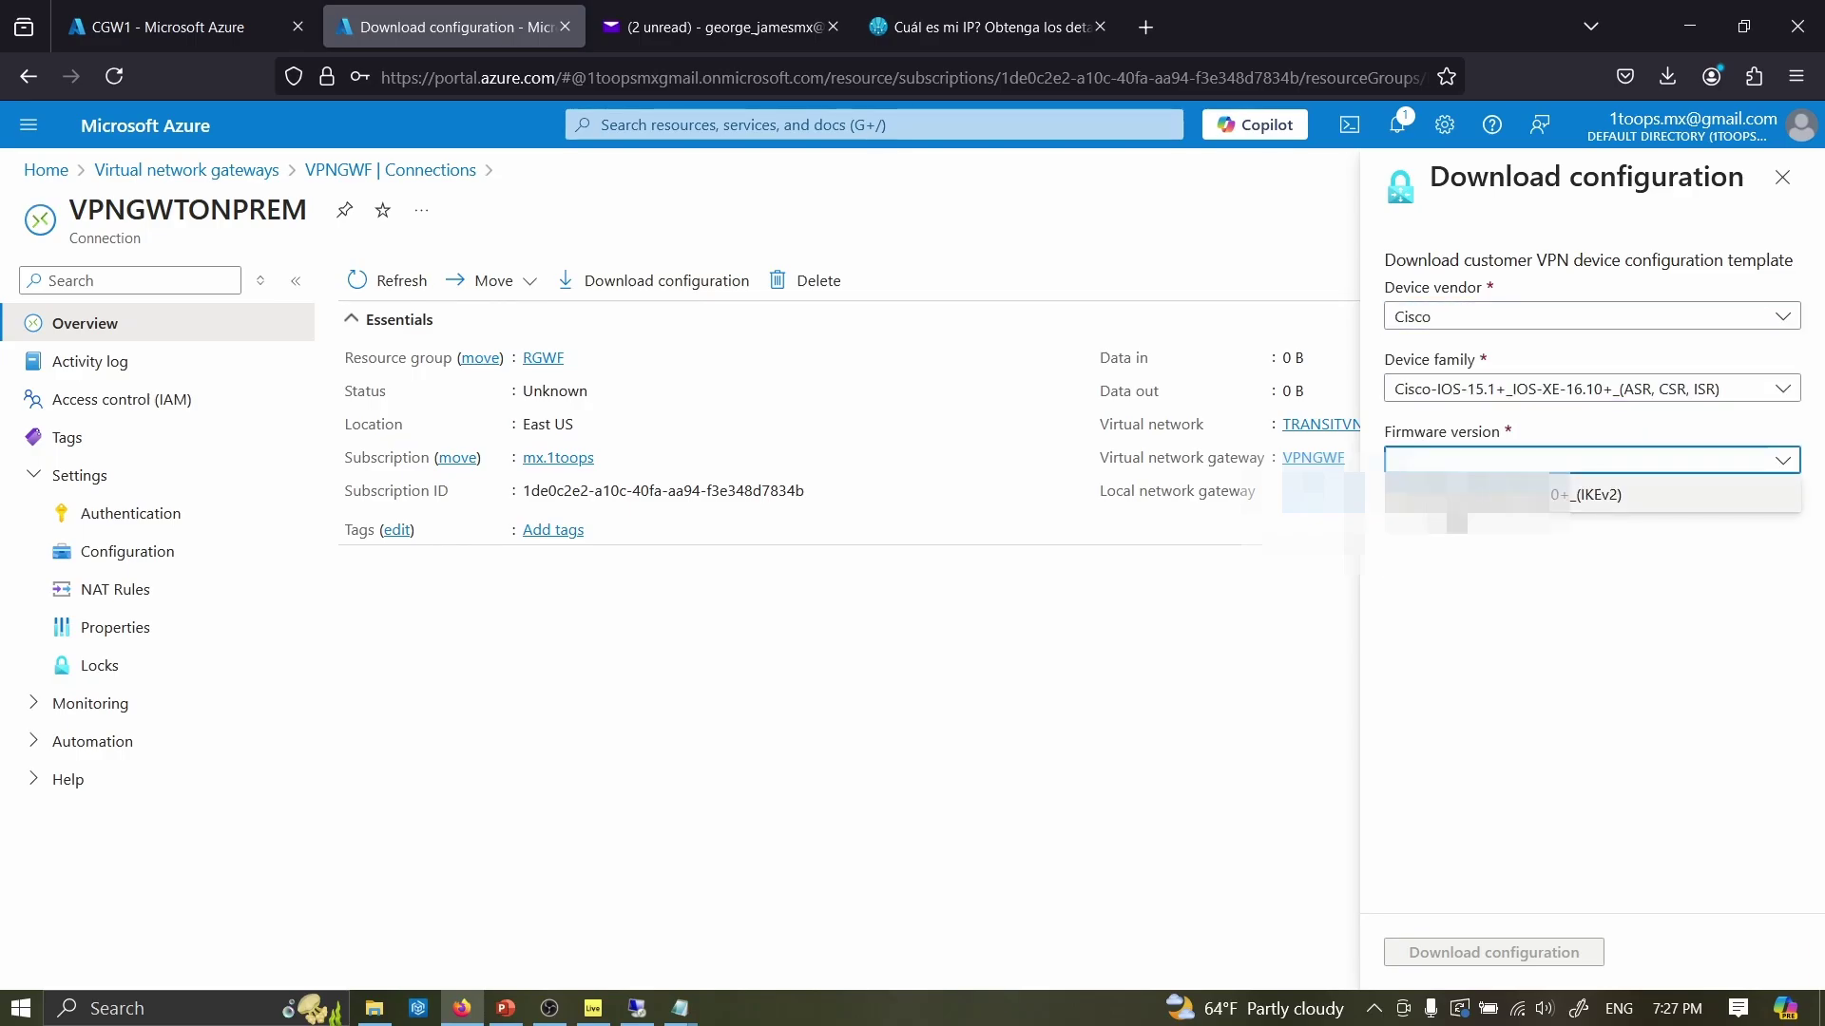
click(1457, 498)
click(1482, 950)
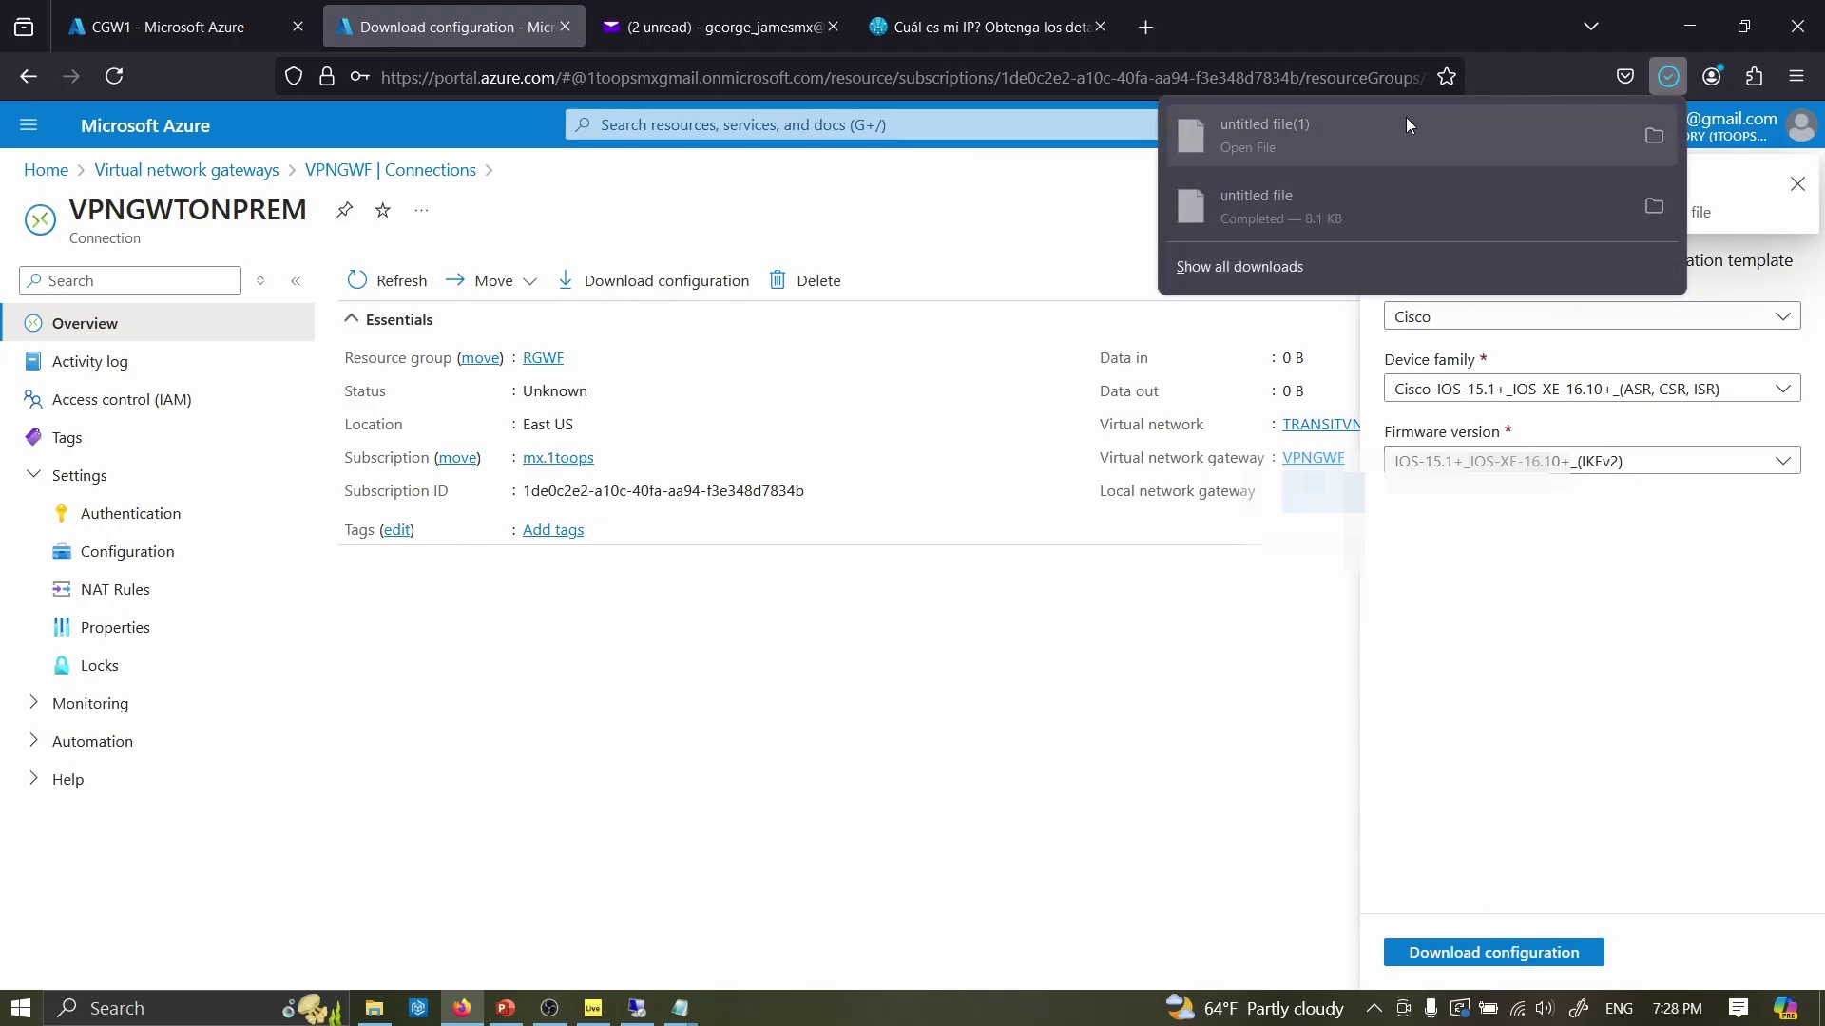
click(1406, 117)
mouse_move(1820, 100)
mouse_down()
mouse_move(1819, 761)
mouse_move(1801, 701)
mouse_move(1821, 95)
mouse_up()
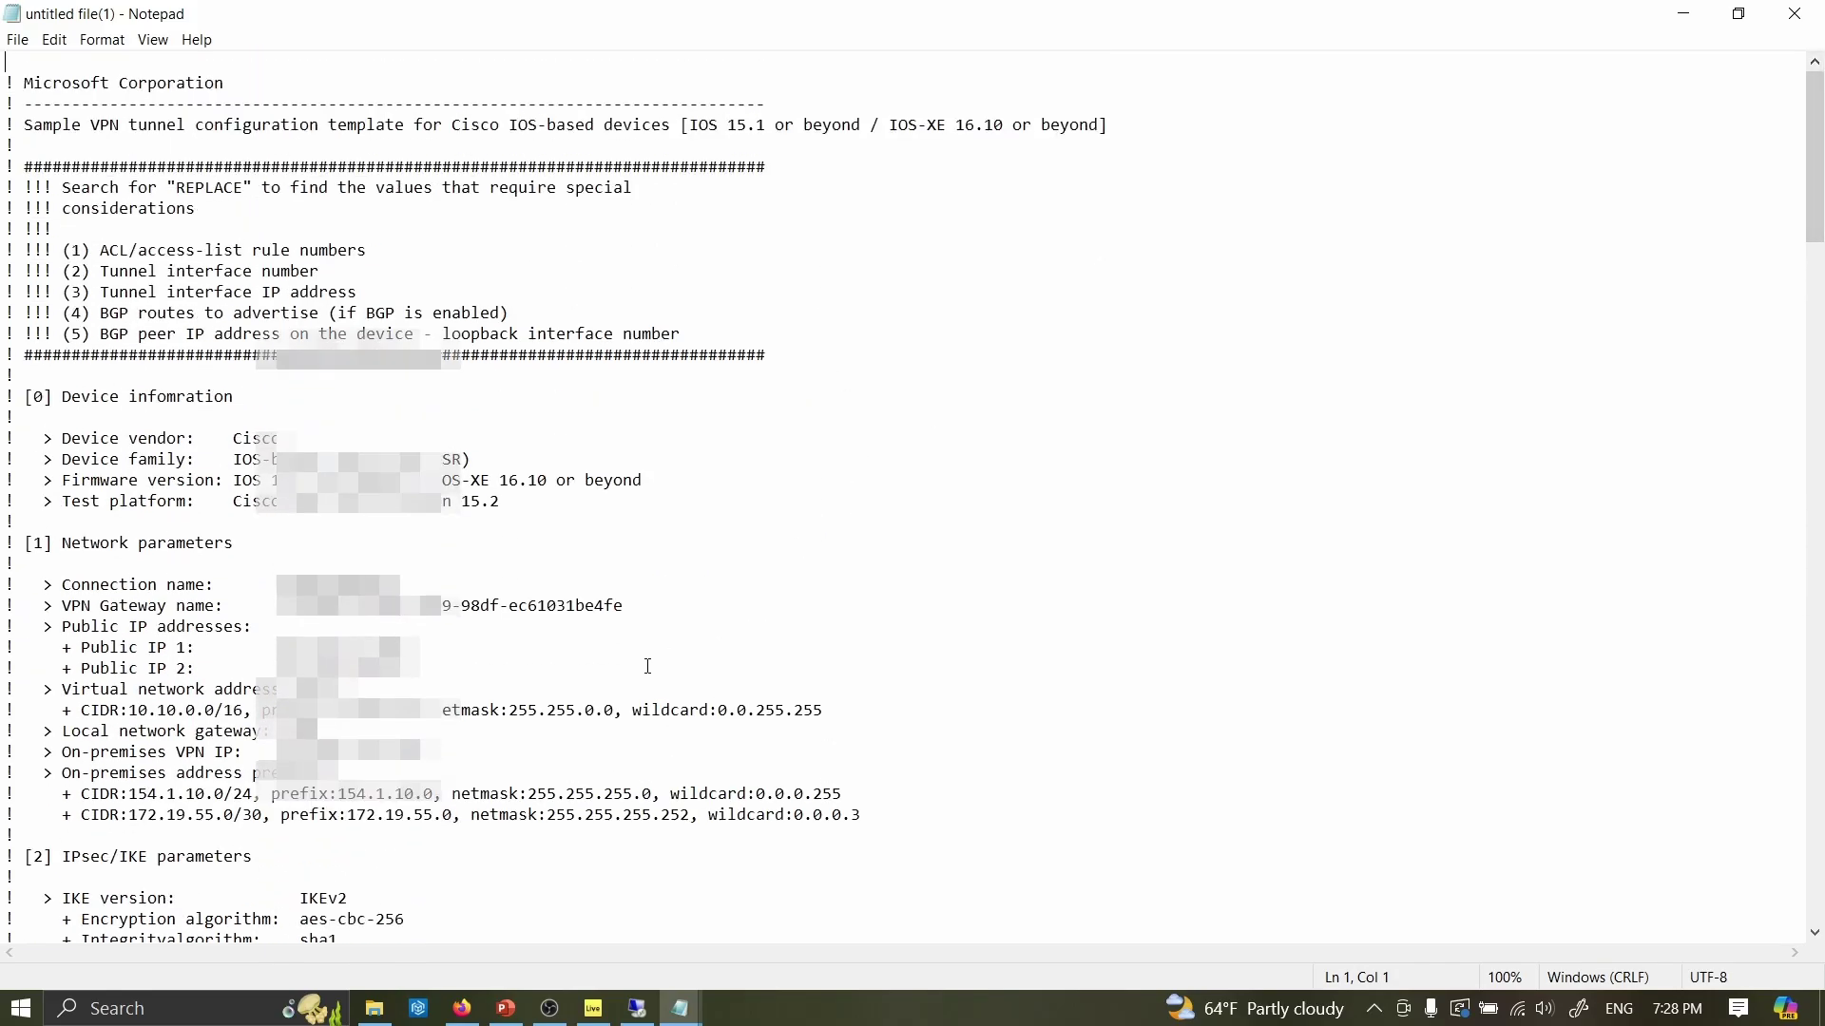
- Select the Public IP 1 address in the Notepad template, then switch to the router terminal
drag(418, 668, 253, 647)
click(404, 647)
click(418, 668)
drag(418, 668, 277, 647)
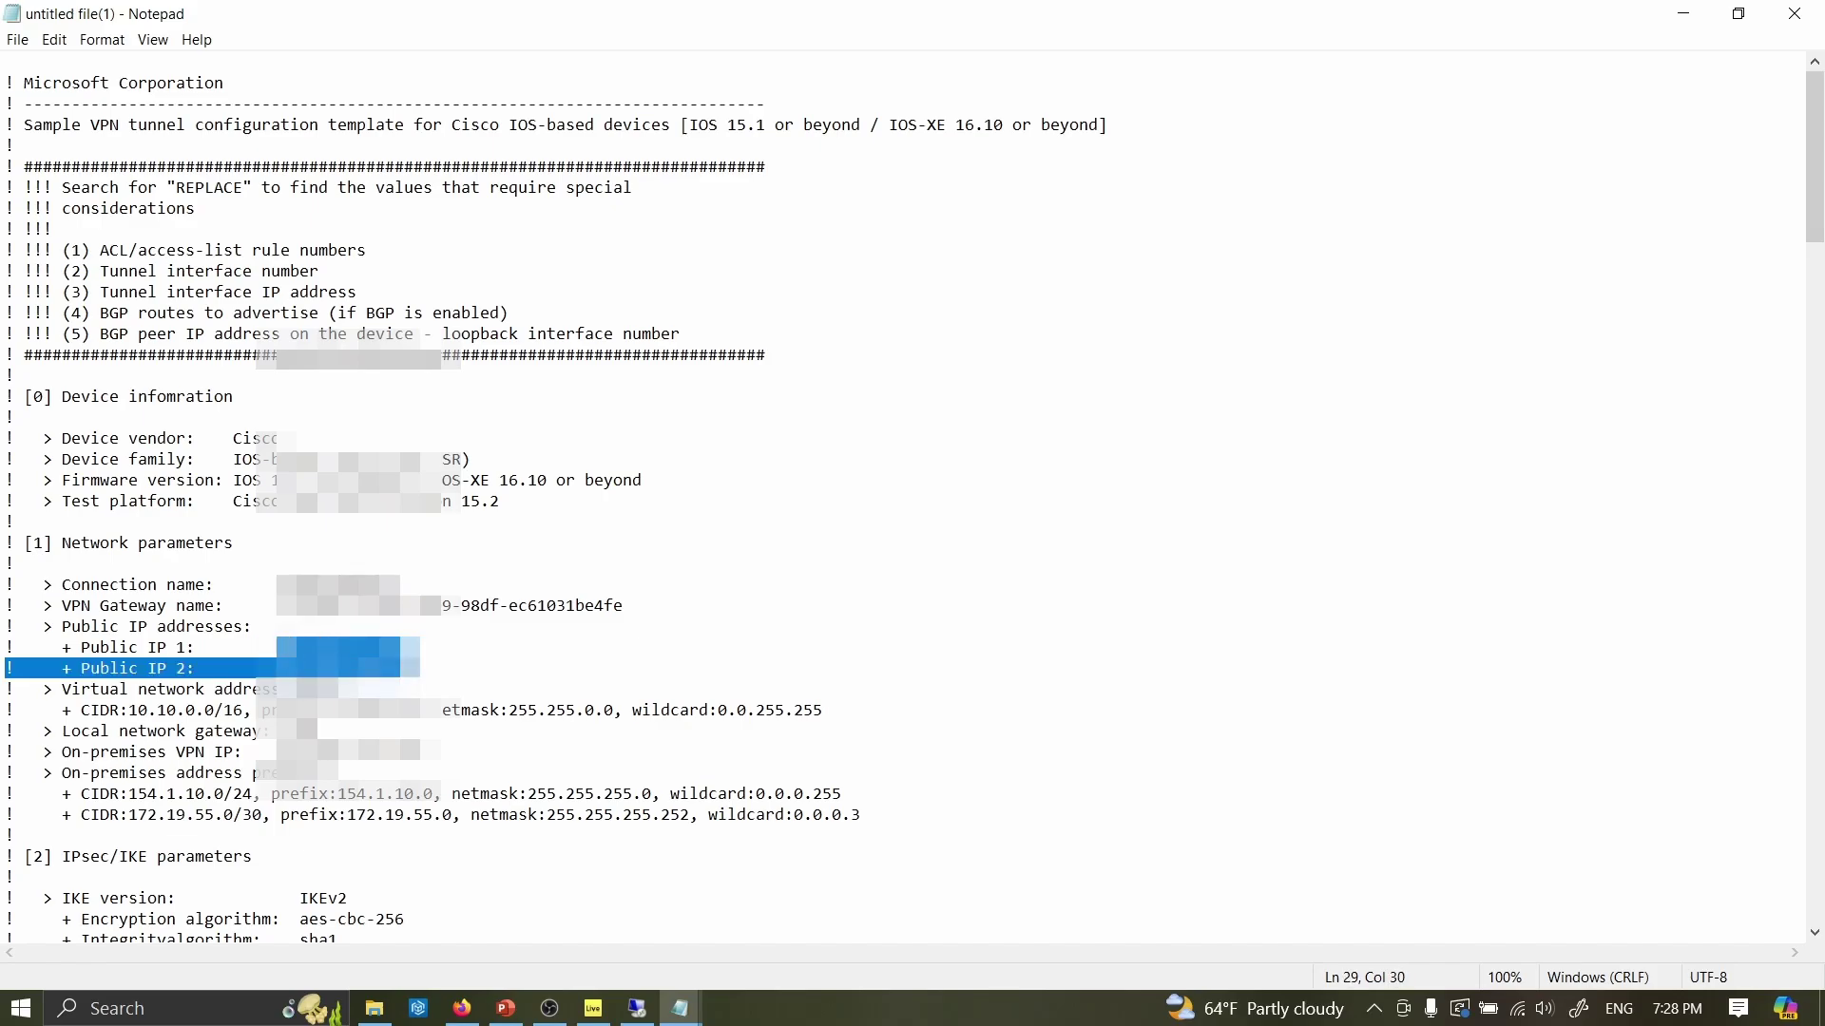
drag(418, 647, 276, 648)
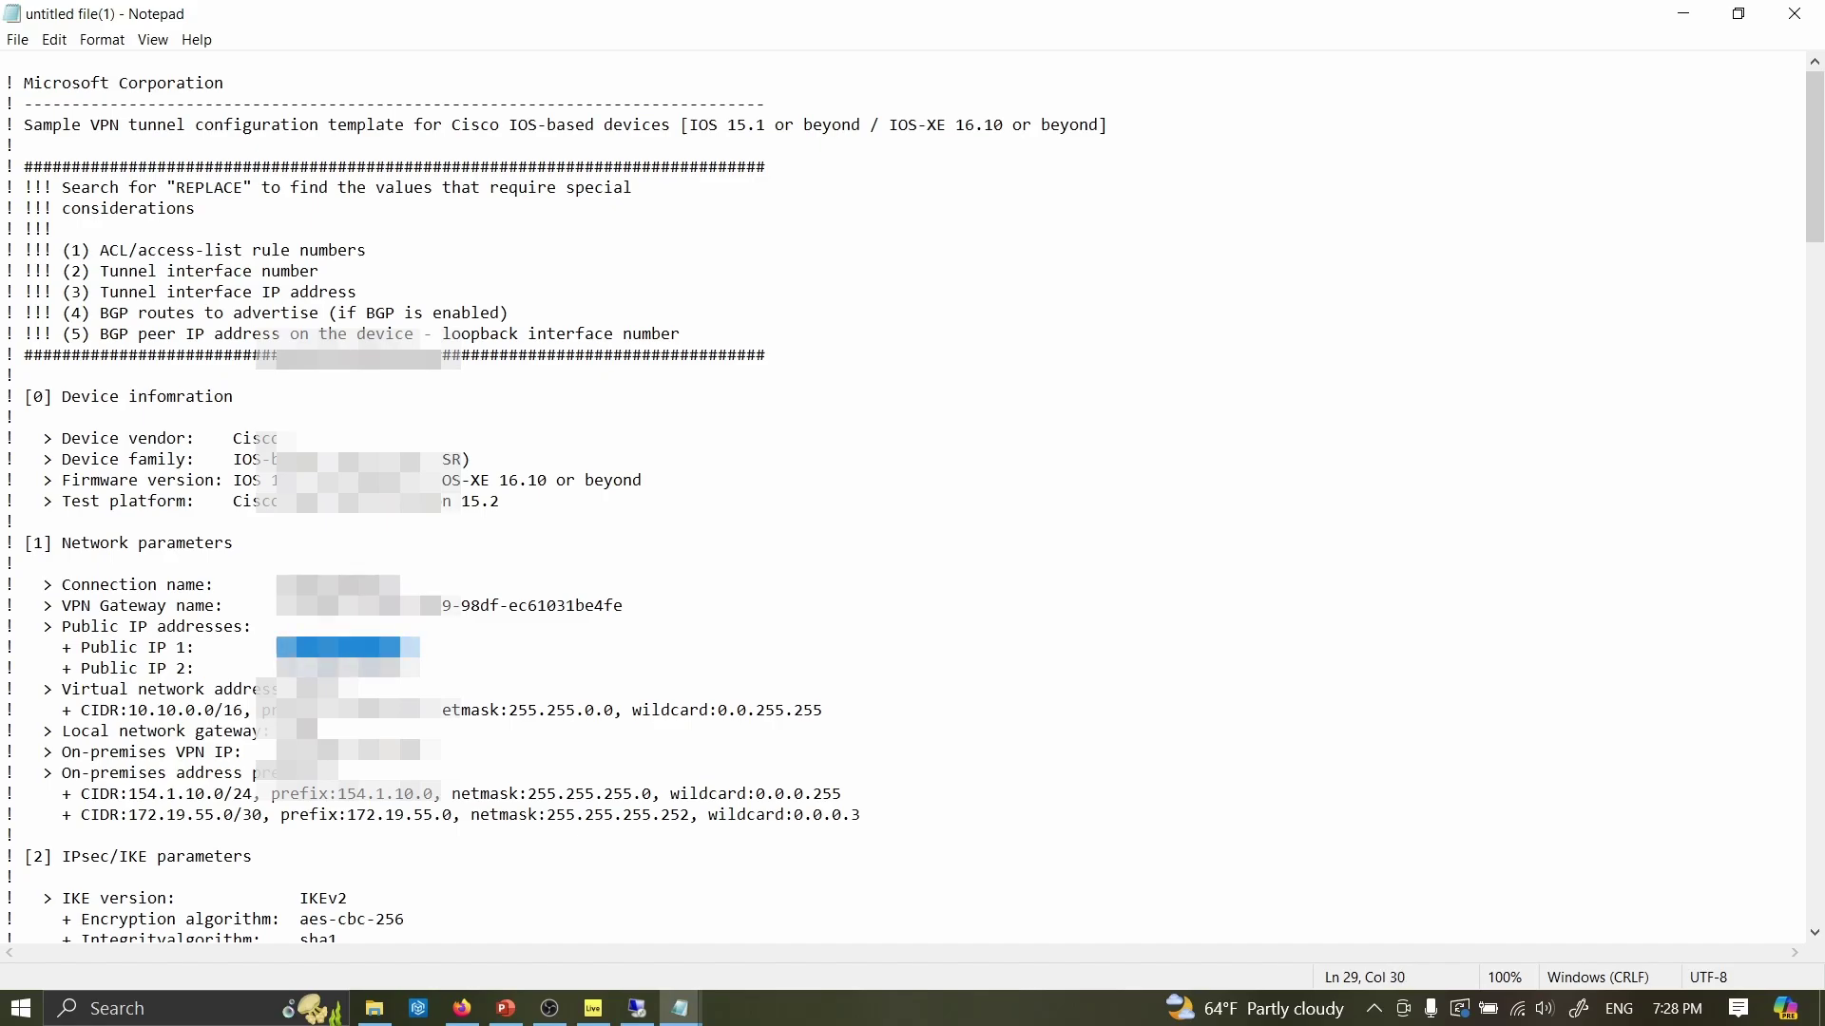
key(alt+Tab)
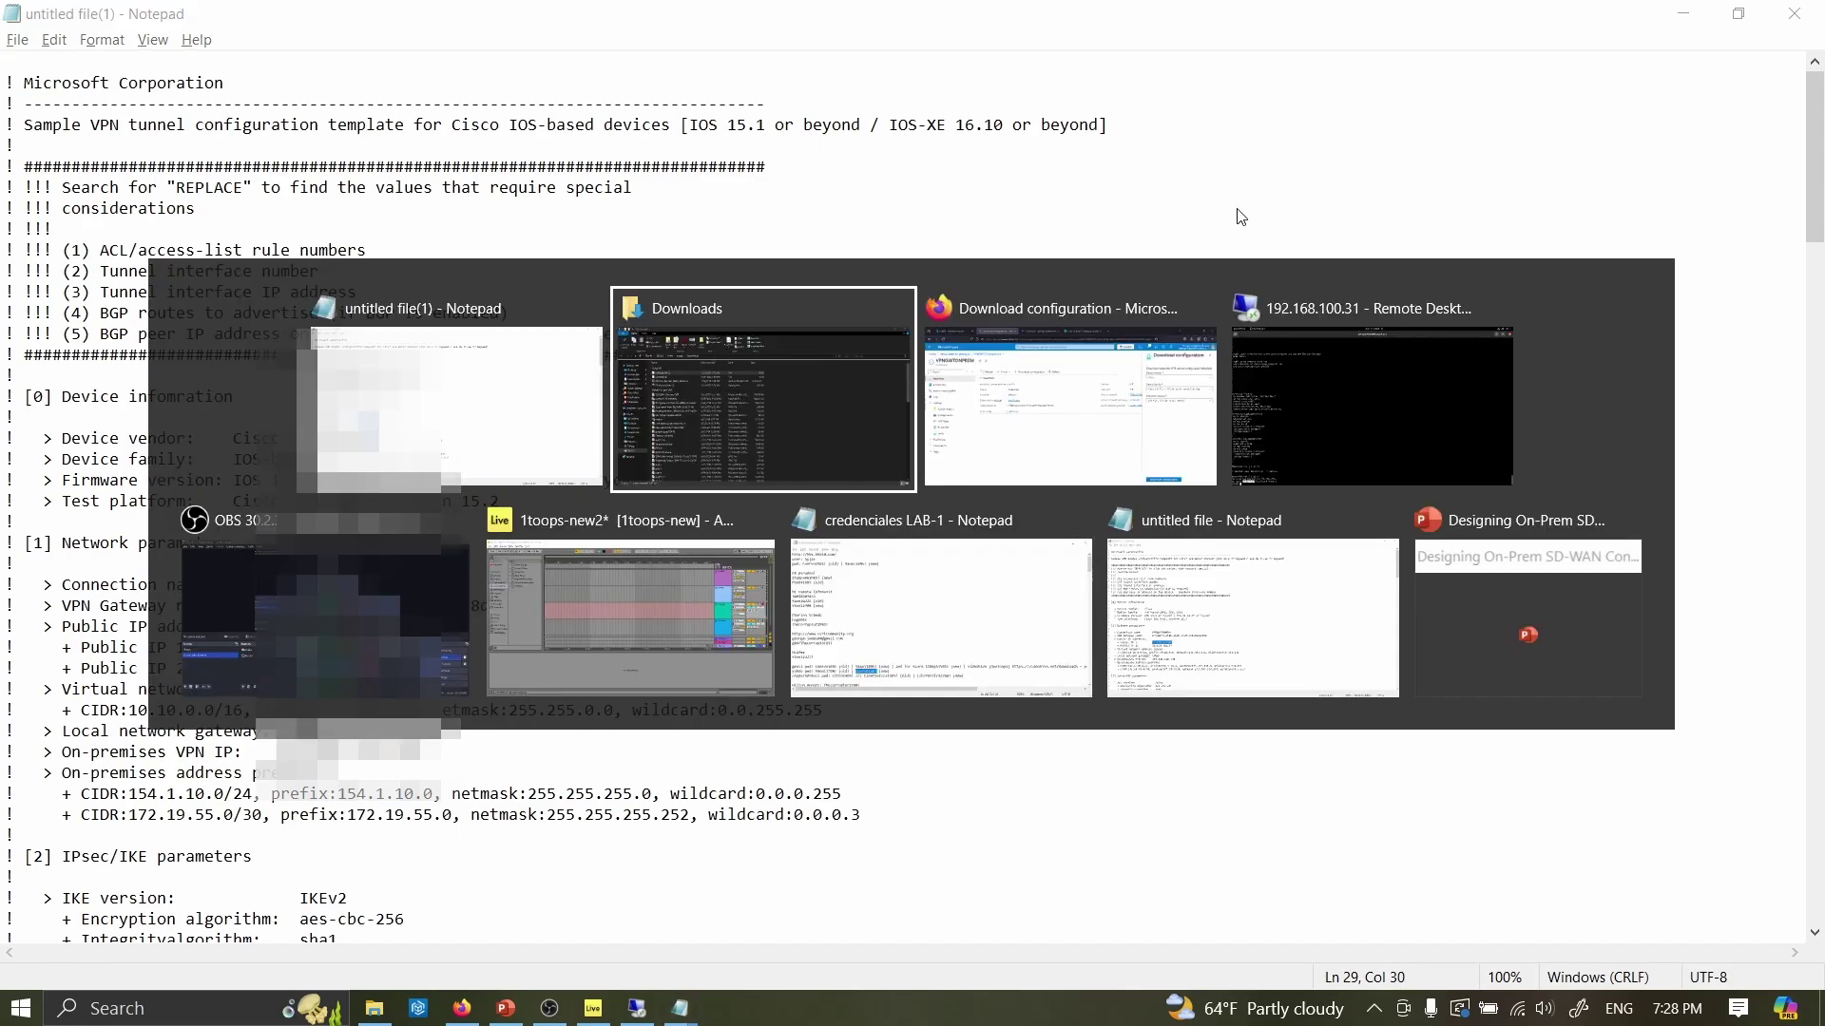
key(alt+Tab)
key(alt+Tab)
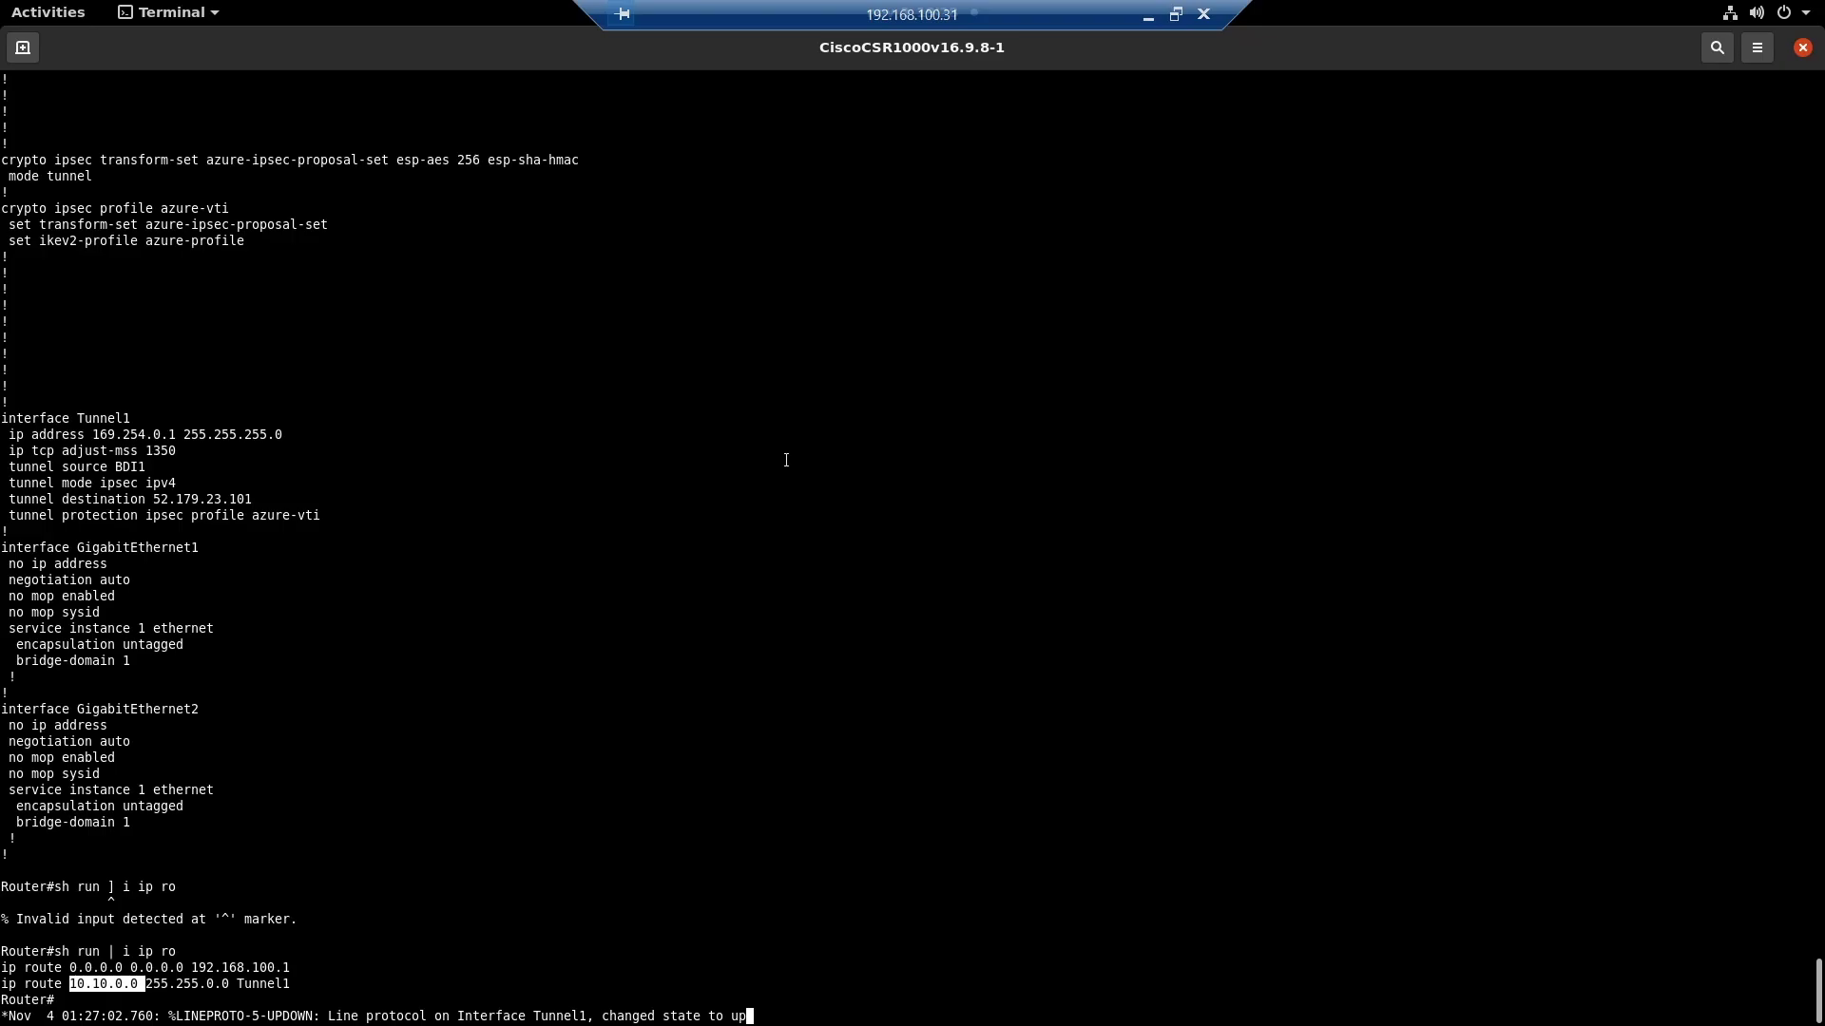
- Display the router's running configuration with sh run
click(786, 460)
key(Return)
key(Return)
key(Return)
text(sh run)
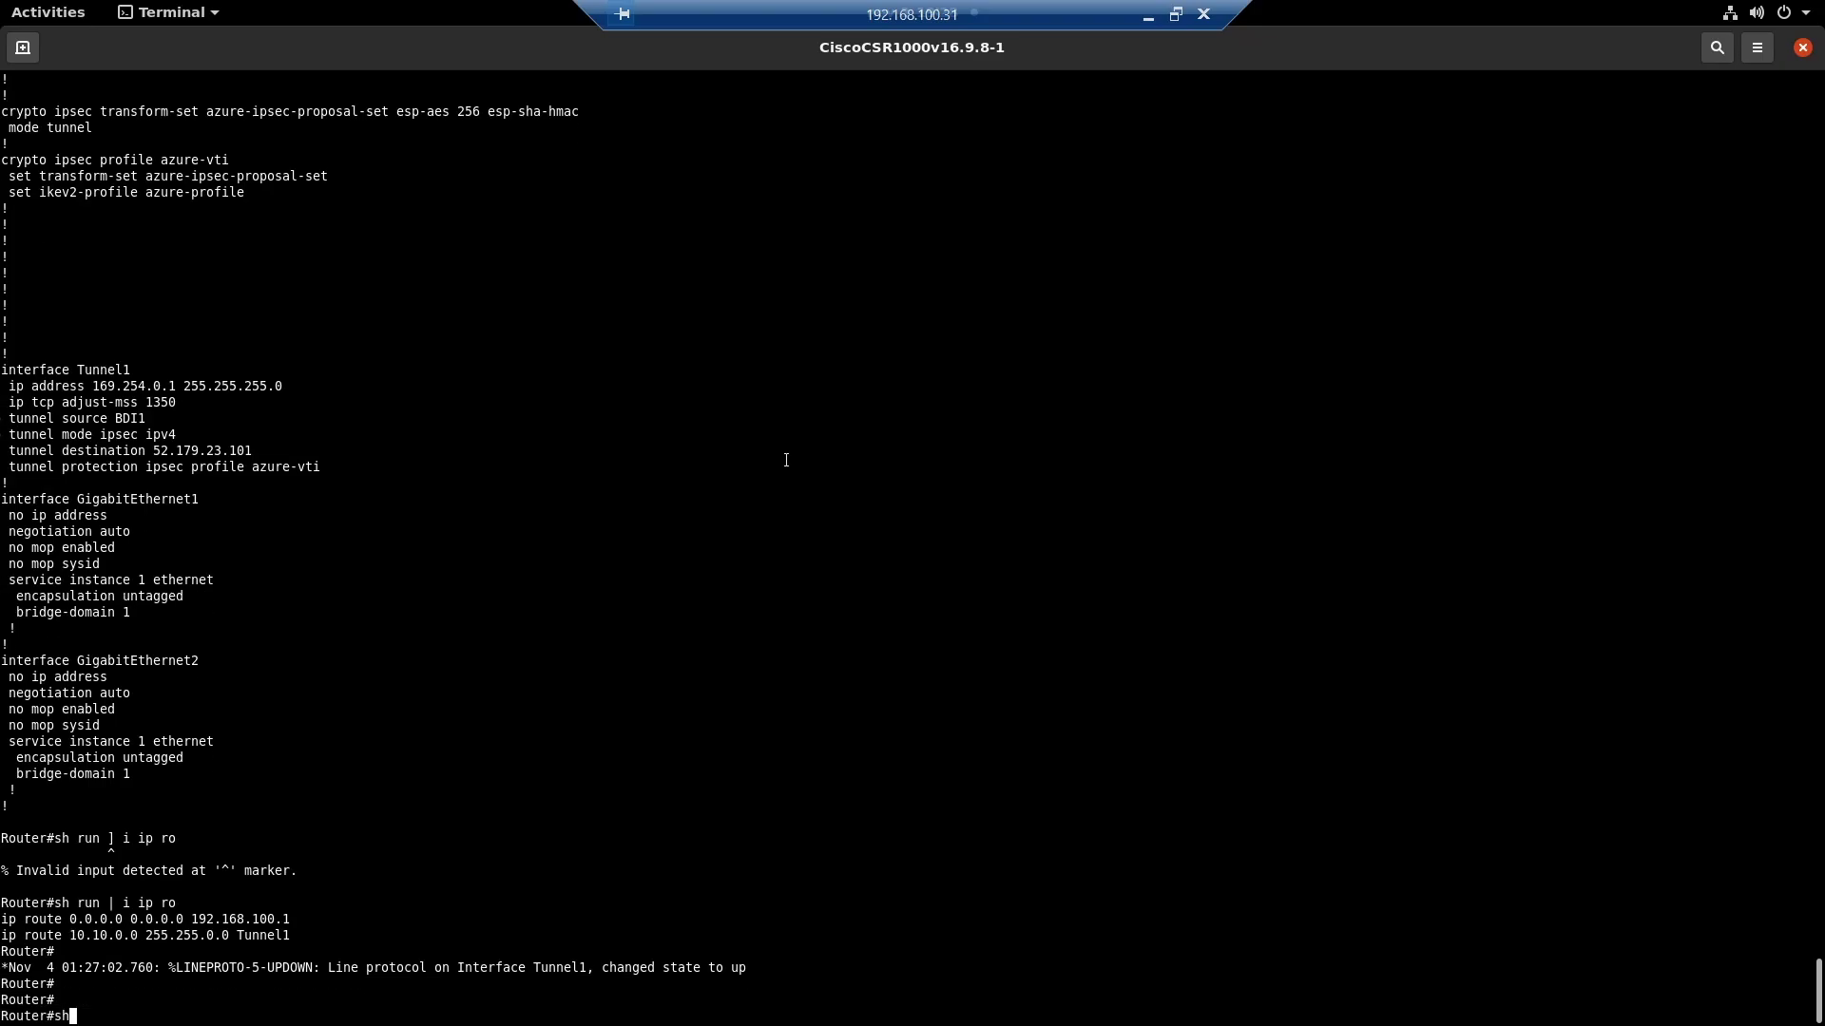
key(Return)
key(space)
key(space)
key(space)
key(space)
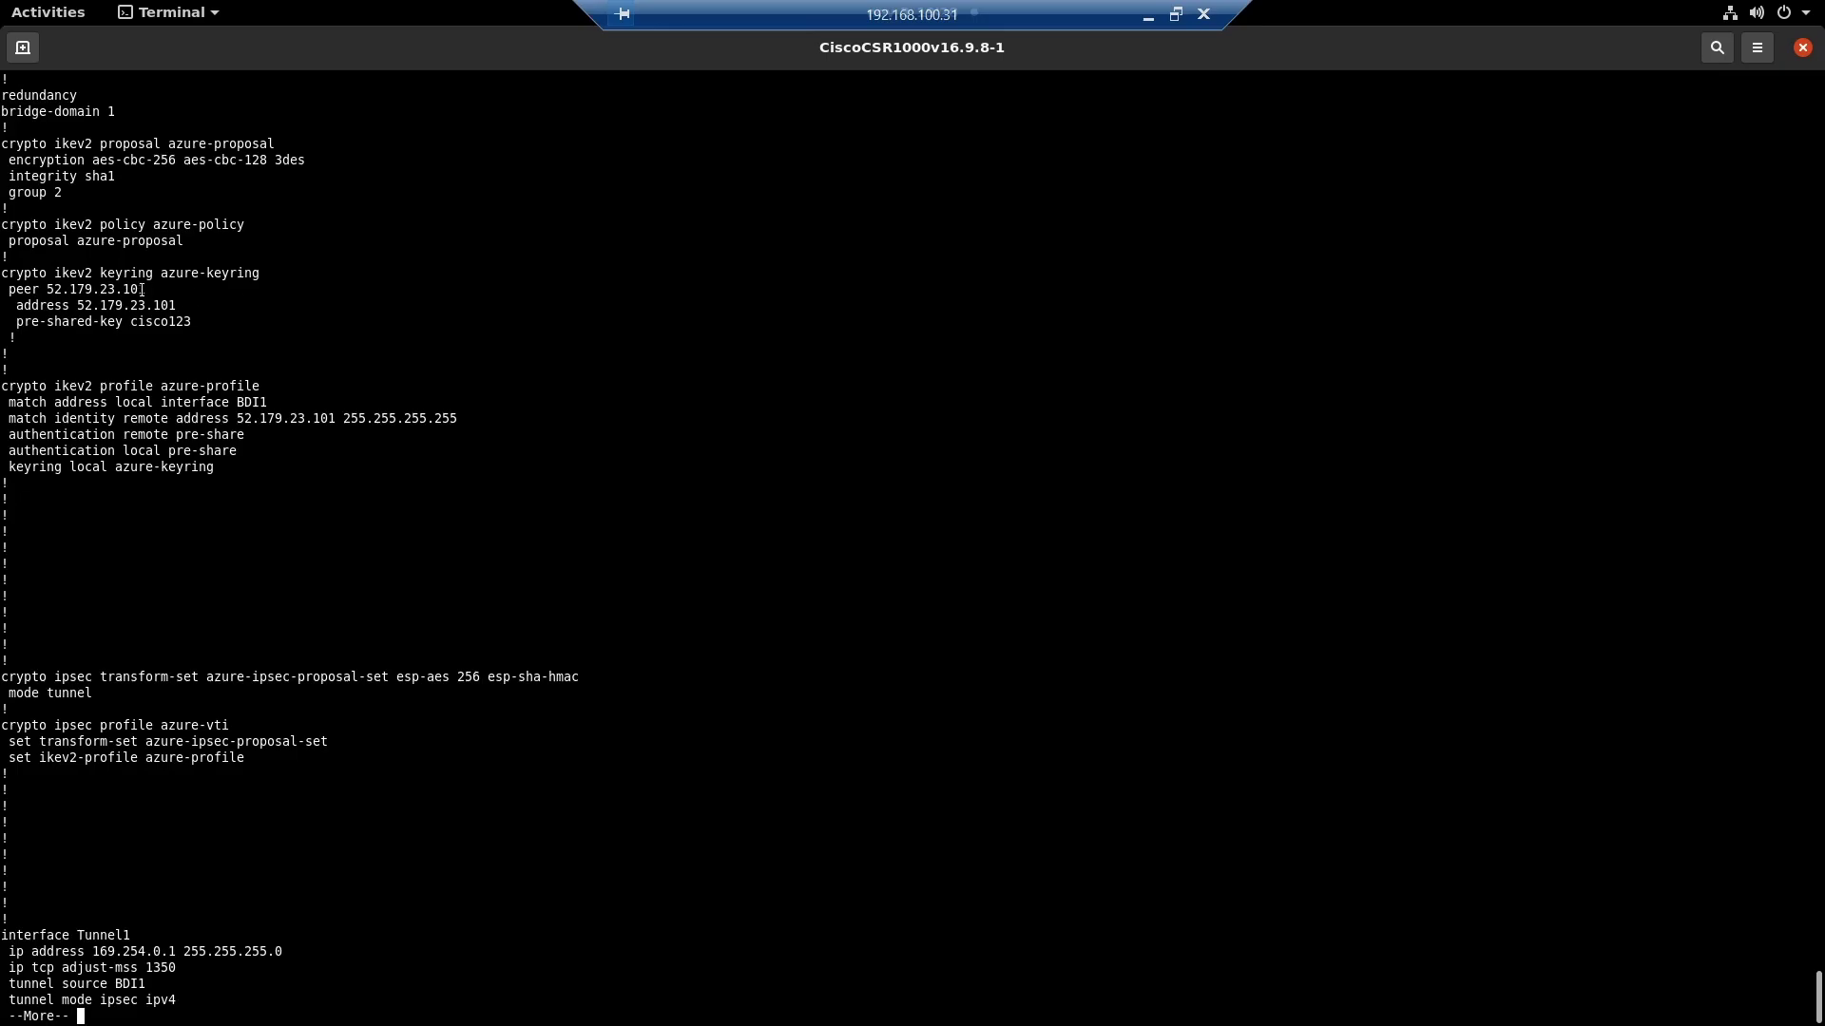
- Highlight the IKEv2 peer, pre-shared key, match identity and tunnel destination, then shrink the window
drag(144, 289, 95, 322)
drag(209, 321, 130, 321)
drag(336, 418, 245, 418)
key(space)
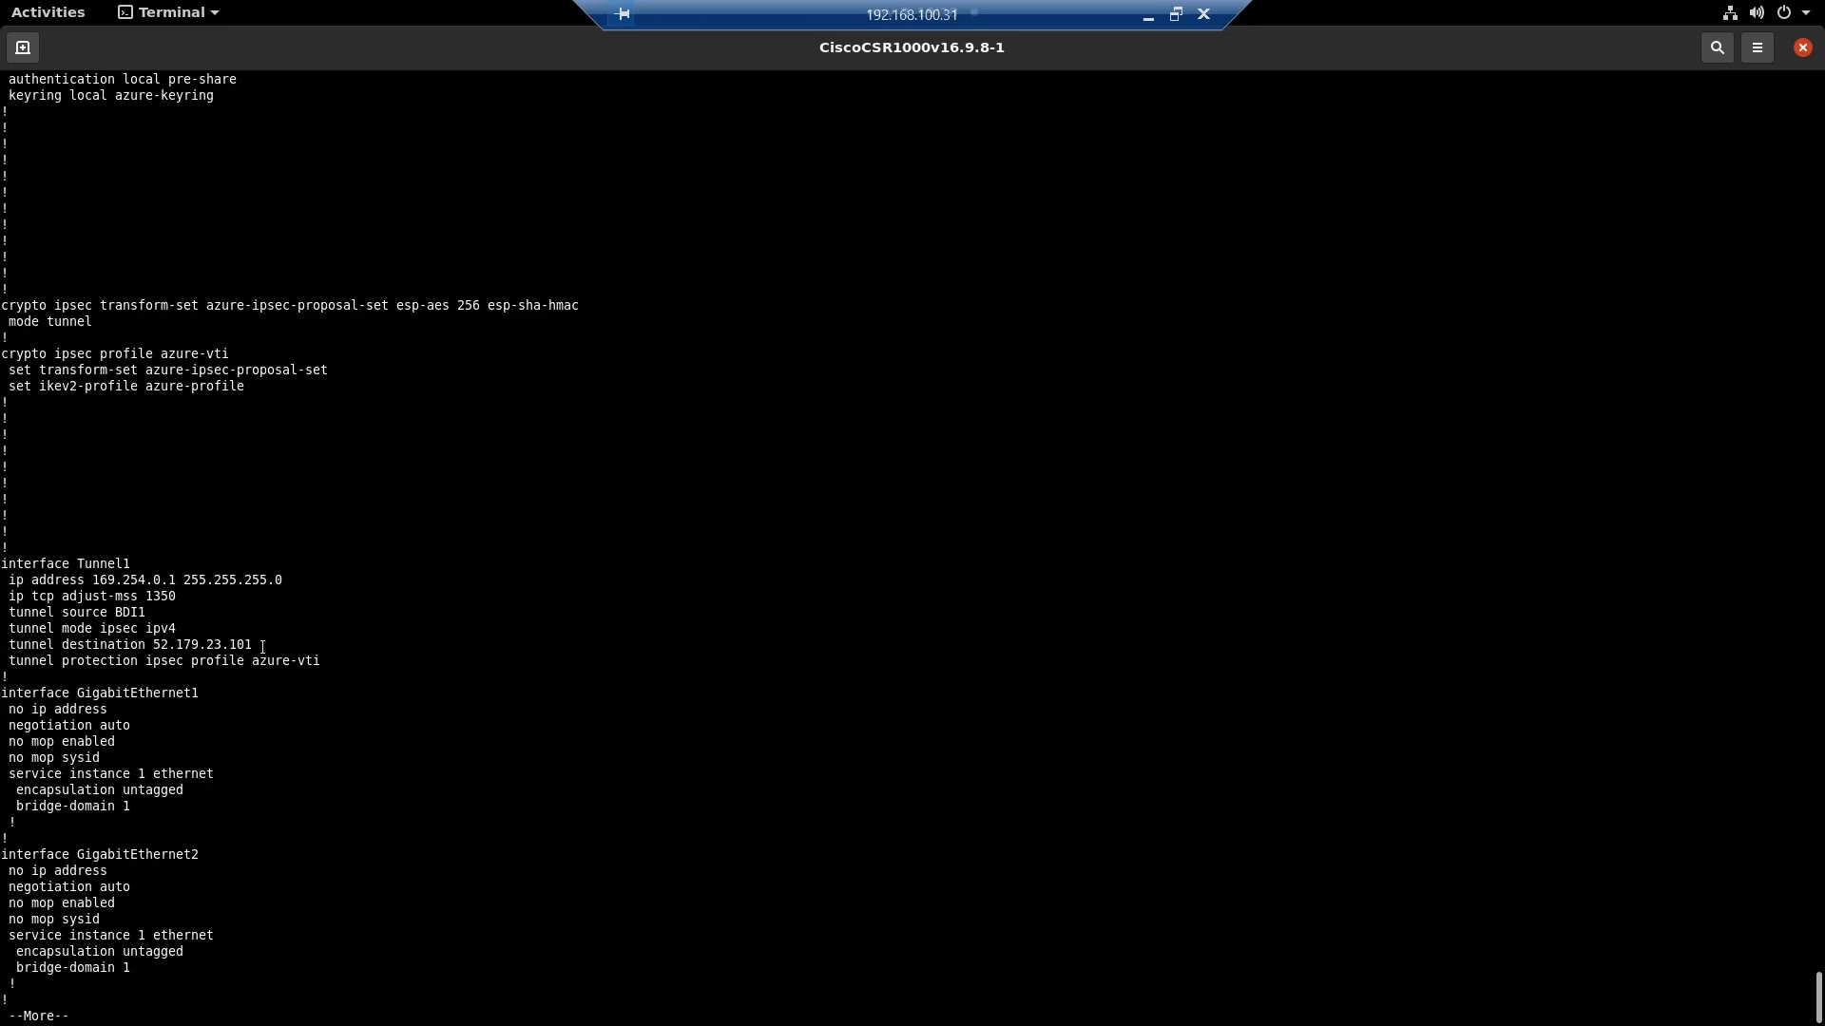
drag(262, 645, 130, 645)
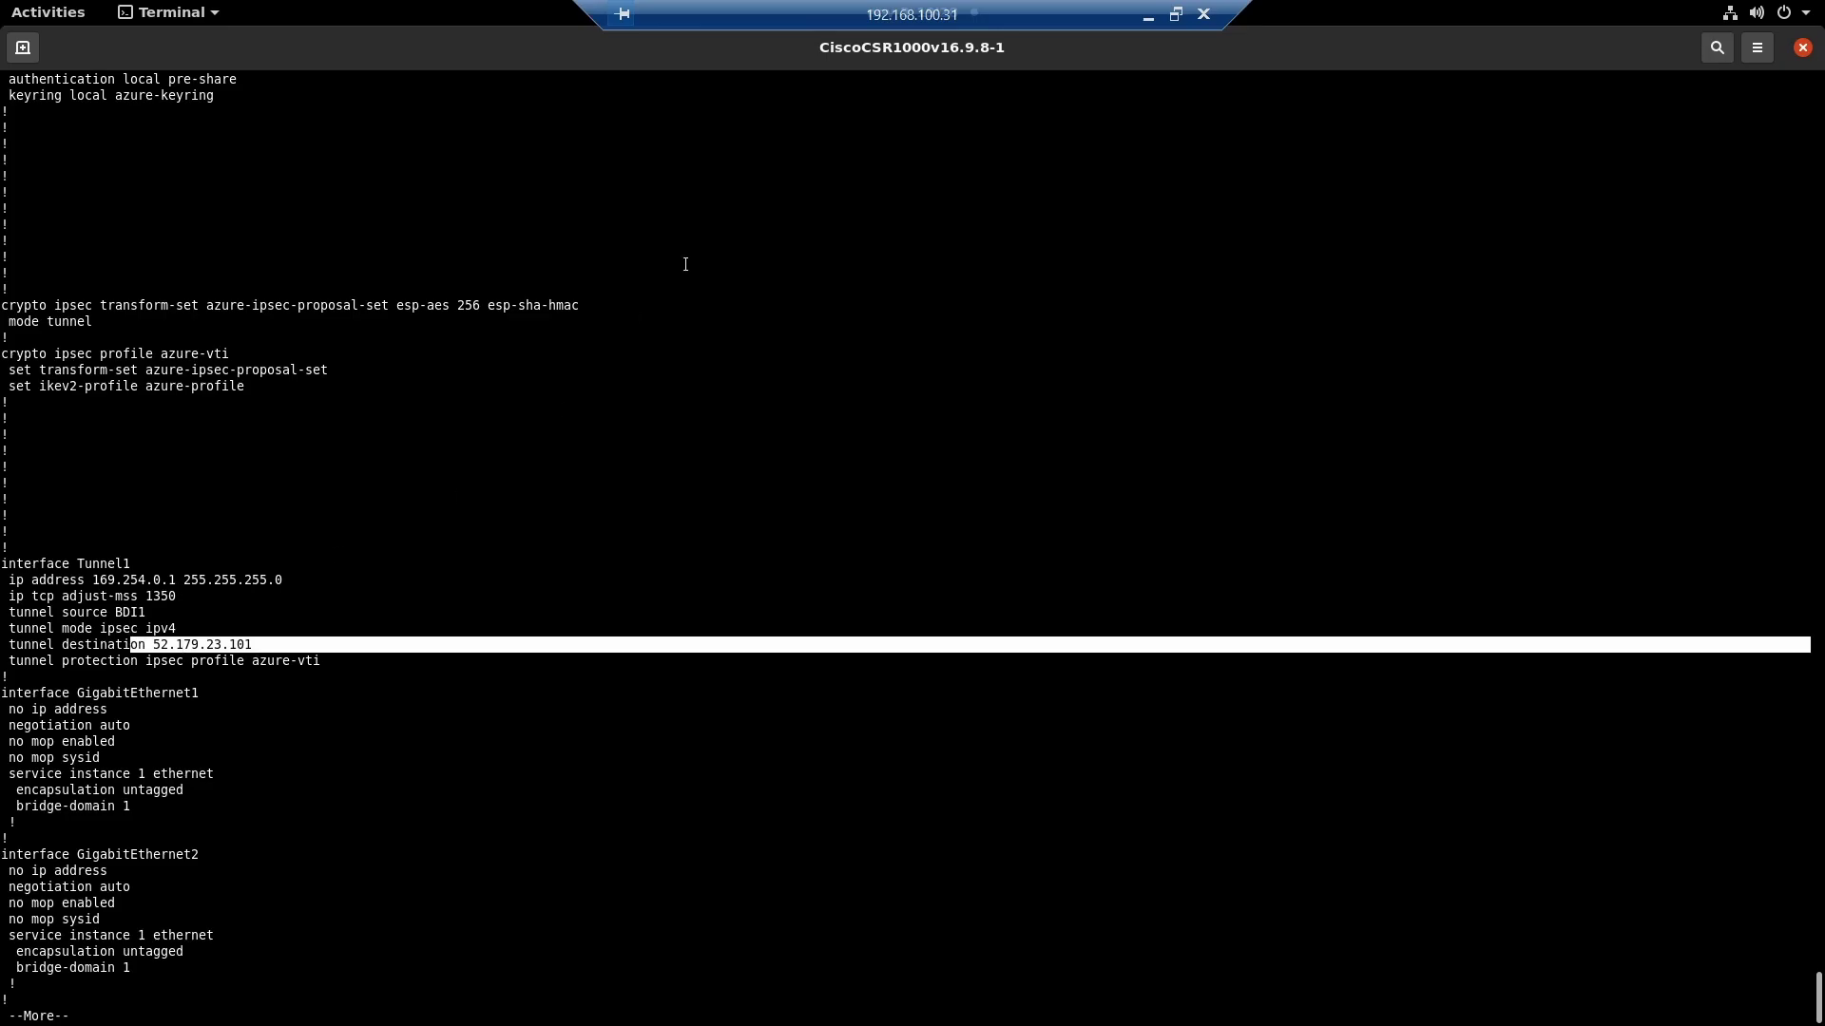
click(1176, 16)
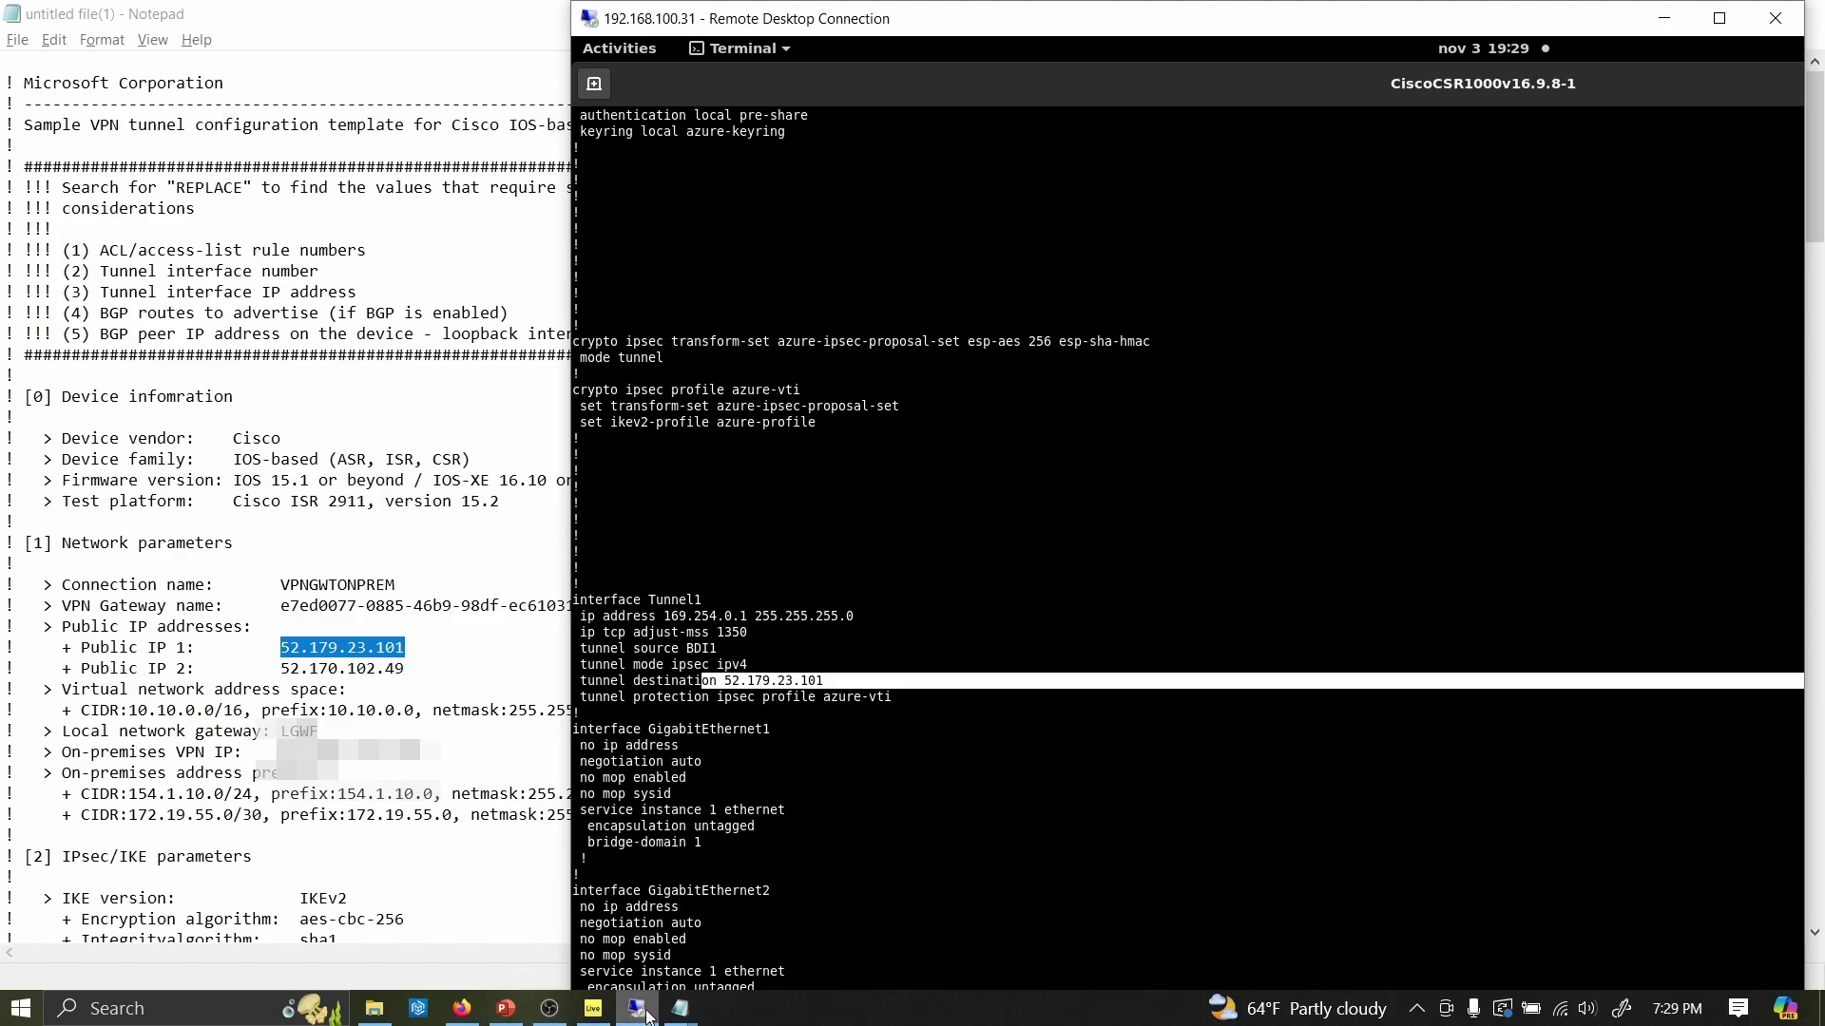
mouse_move(395, 1003)
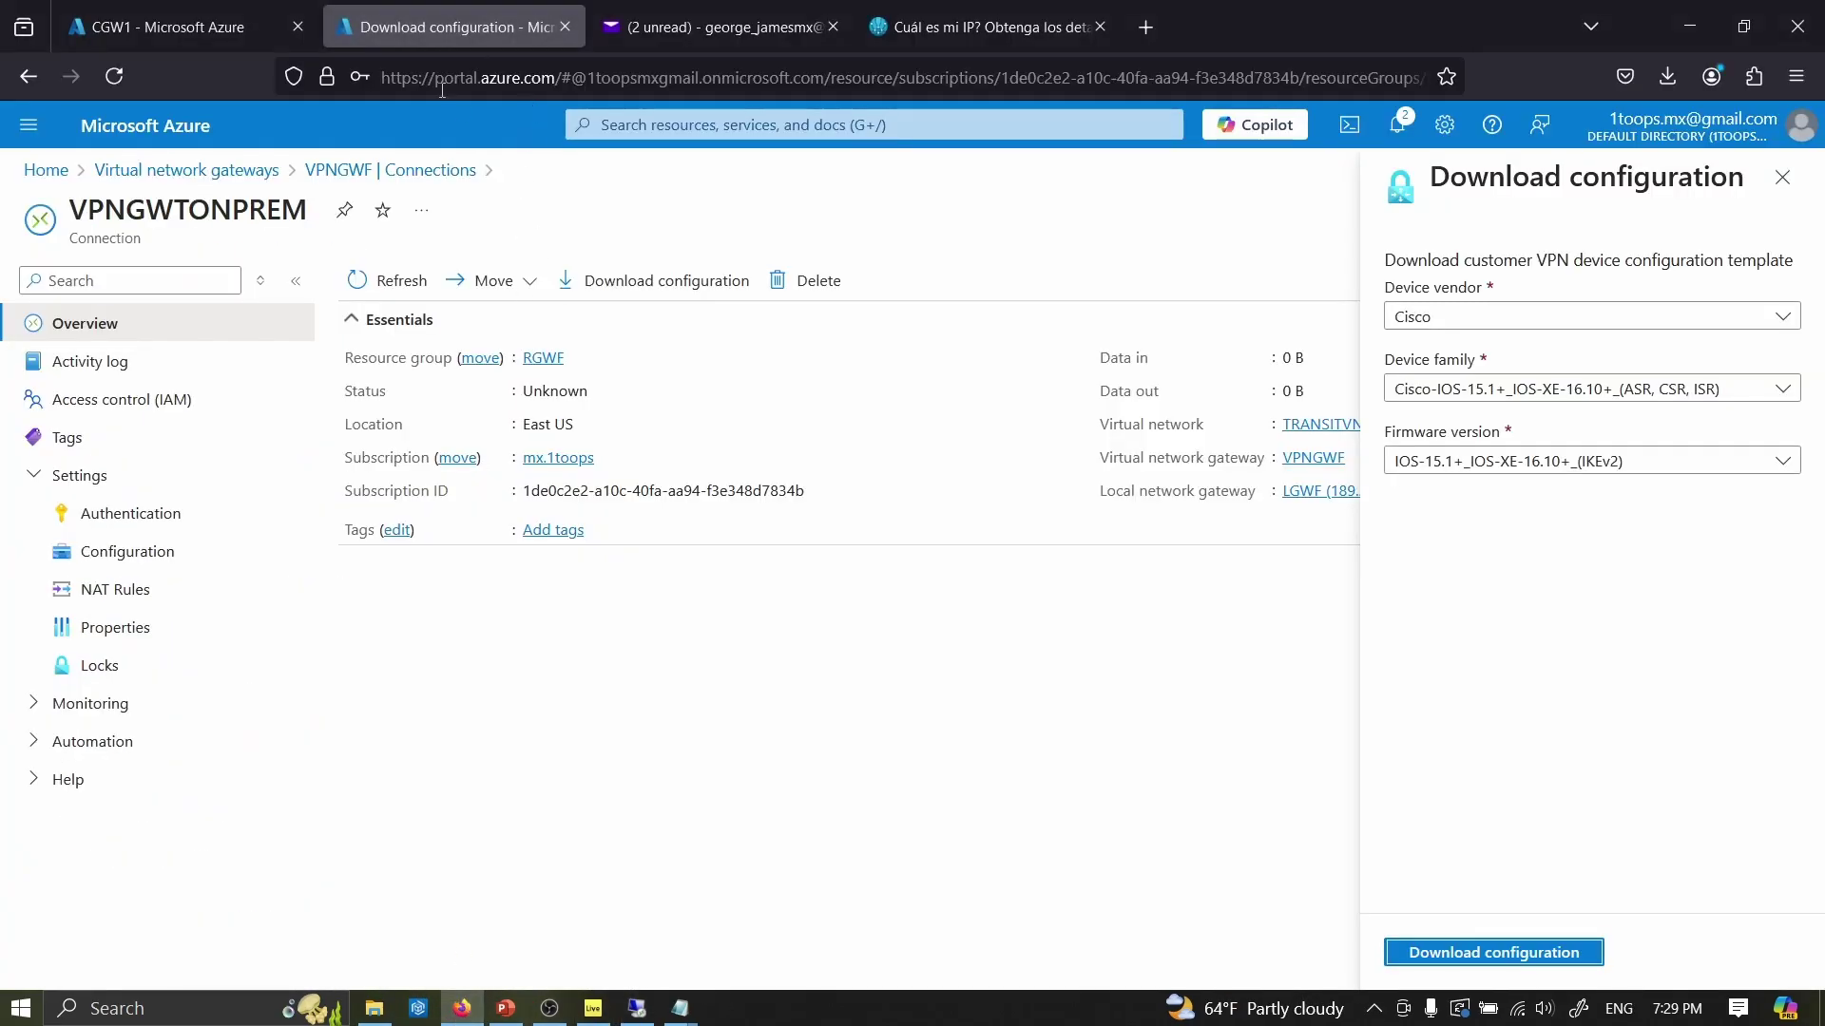
- Switch to the CGW1 - Microsoft Azure browser tab with the serial console
click(240, 37)
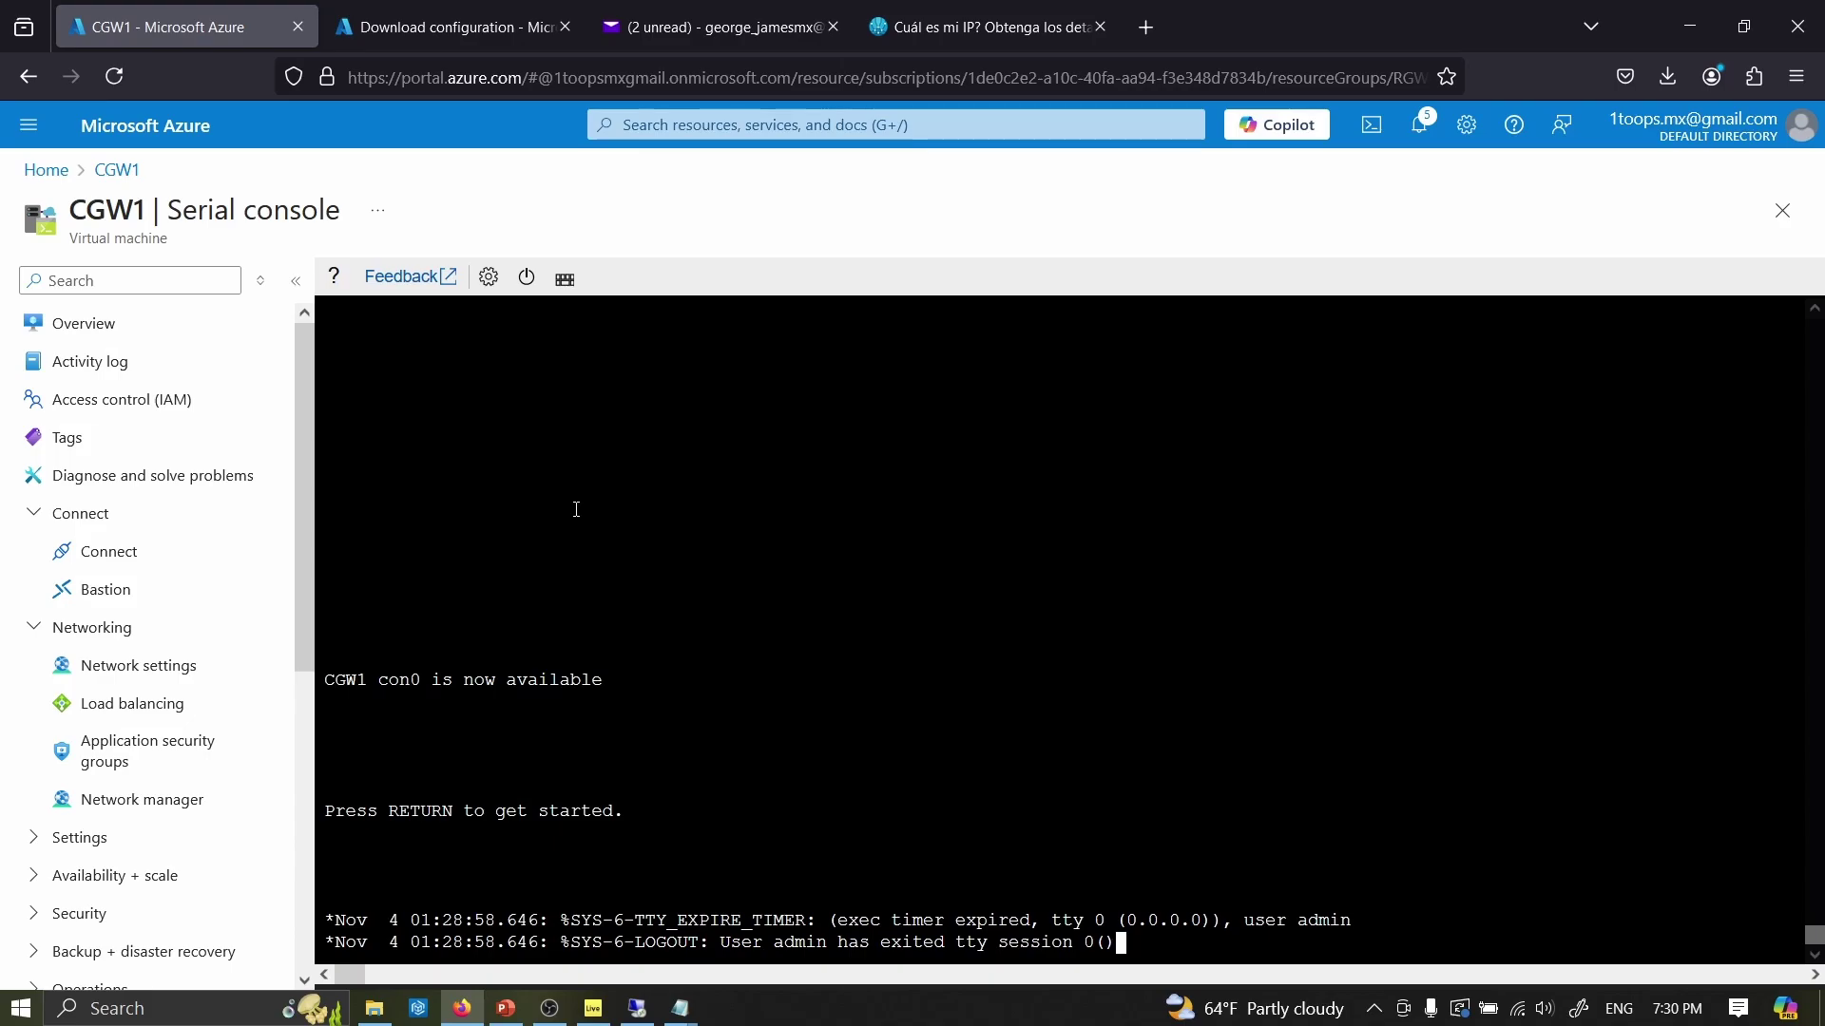
- Log in to the CGW1 serial console with the admin username
key(Return)
text(admin)
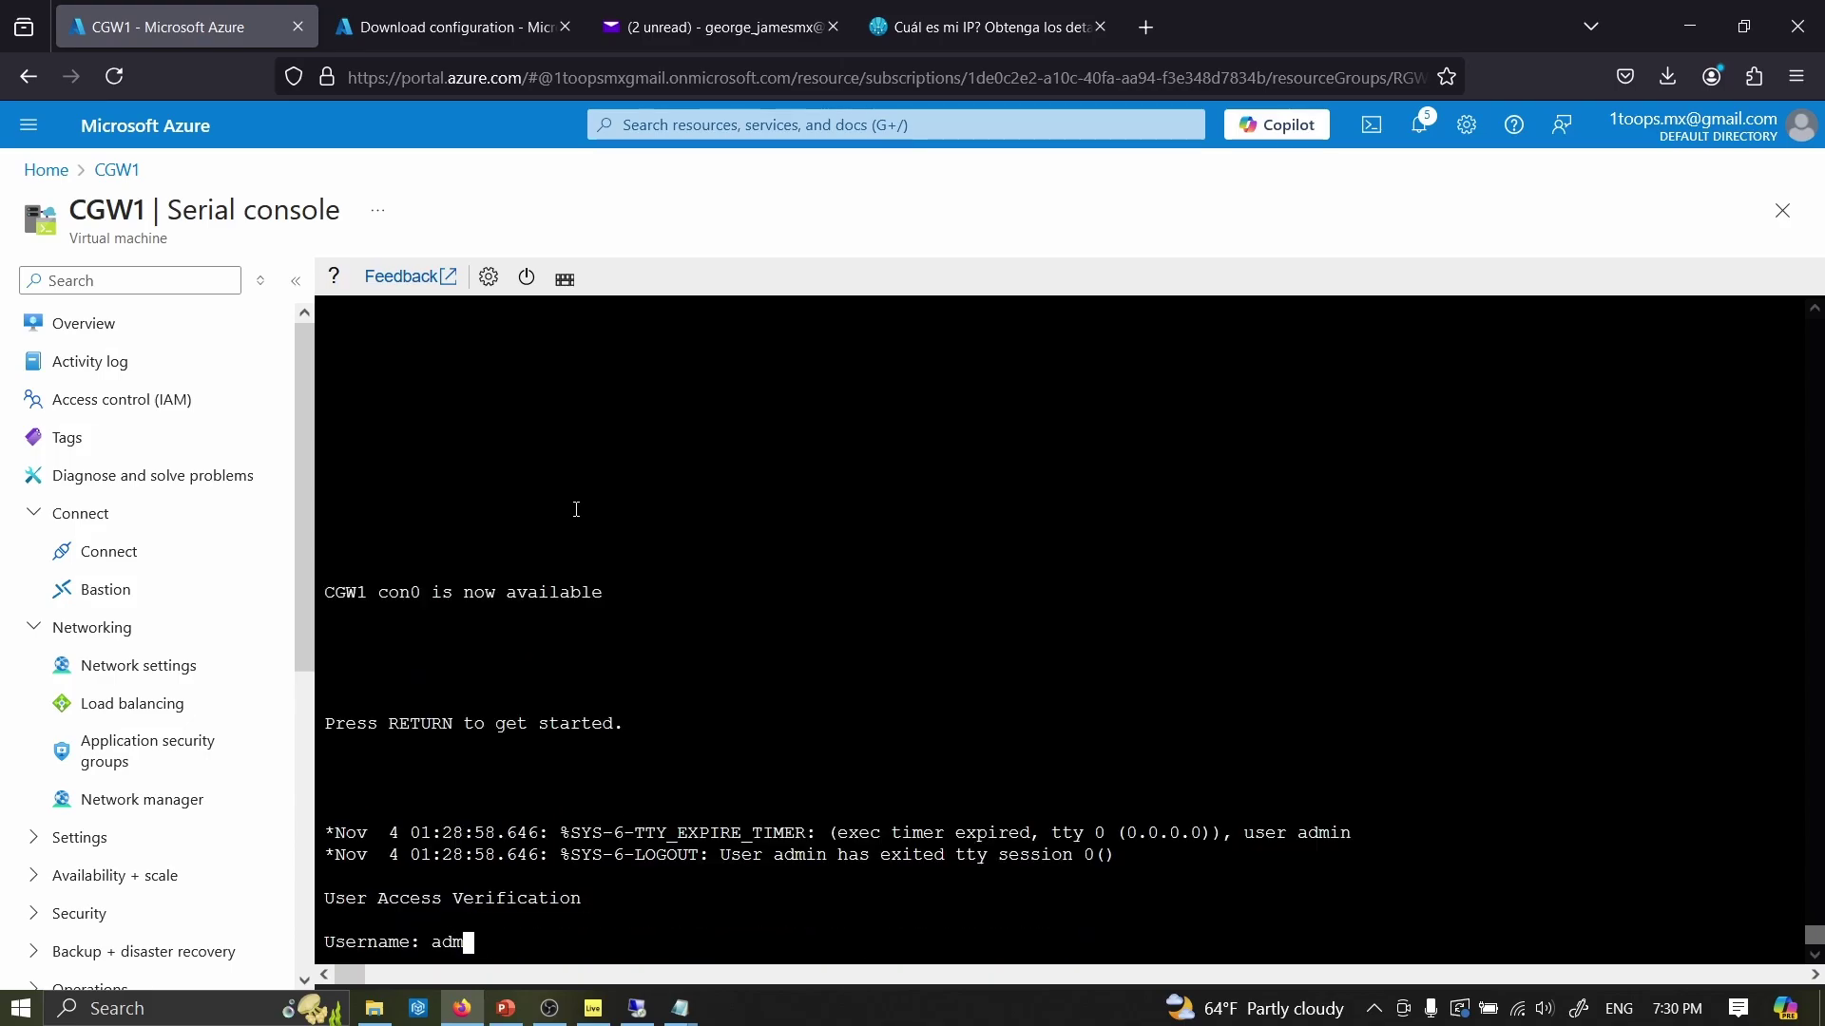
key(Return)
key(Return)
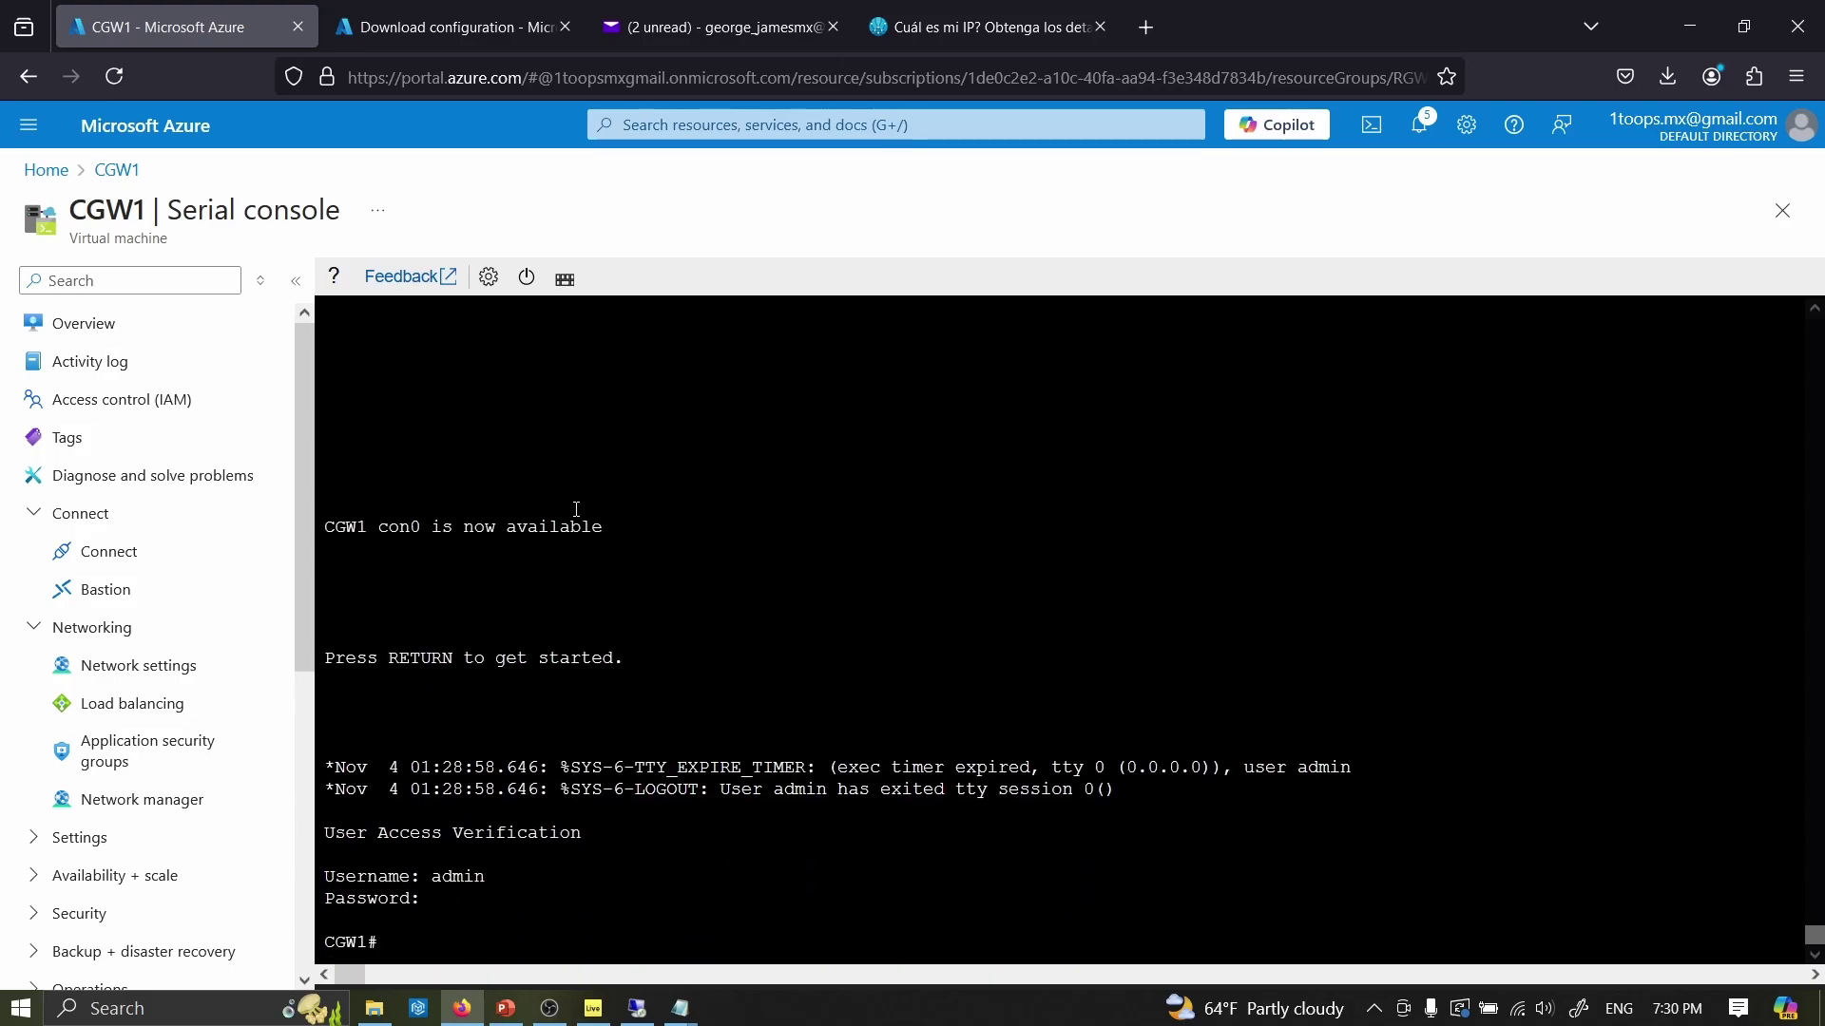
- Run 'sh run | i ip ro', fixing the typo, to list the 10.10.10.1 default route
text(sh run )
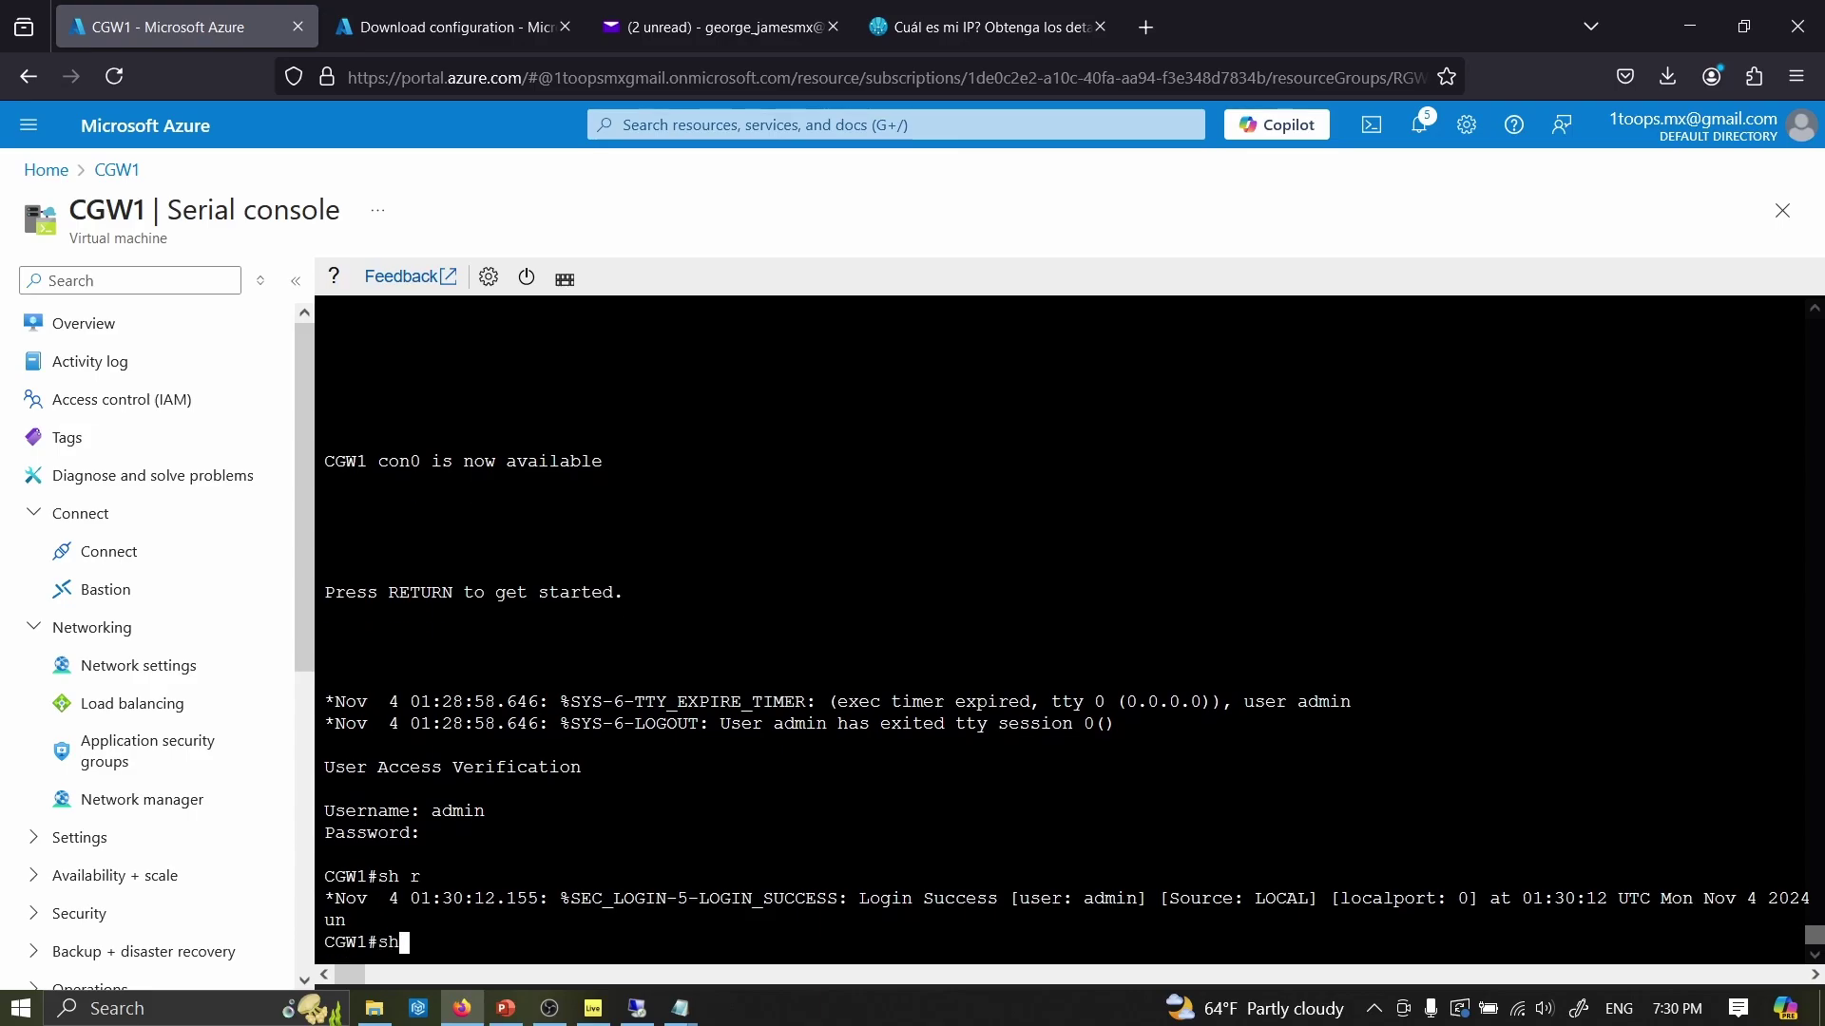
text(])
text( i i)
text(p ro)
key(Return)
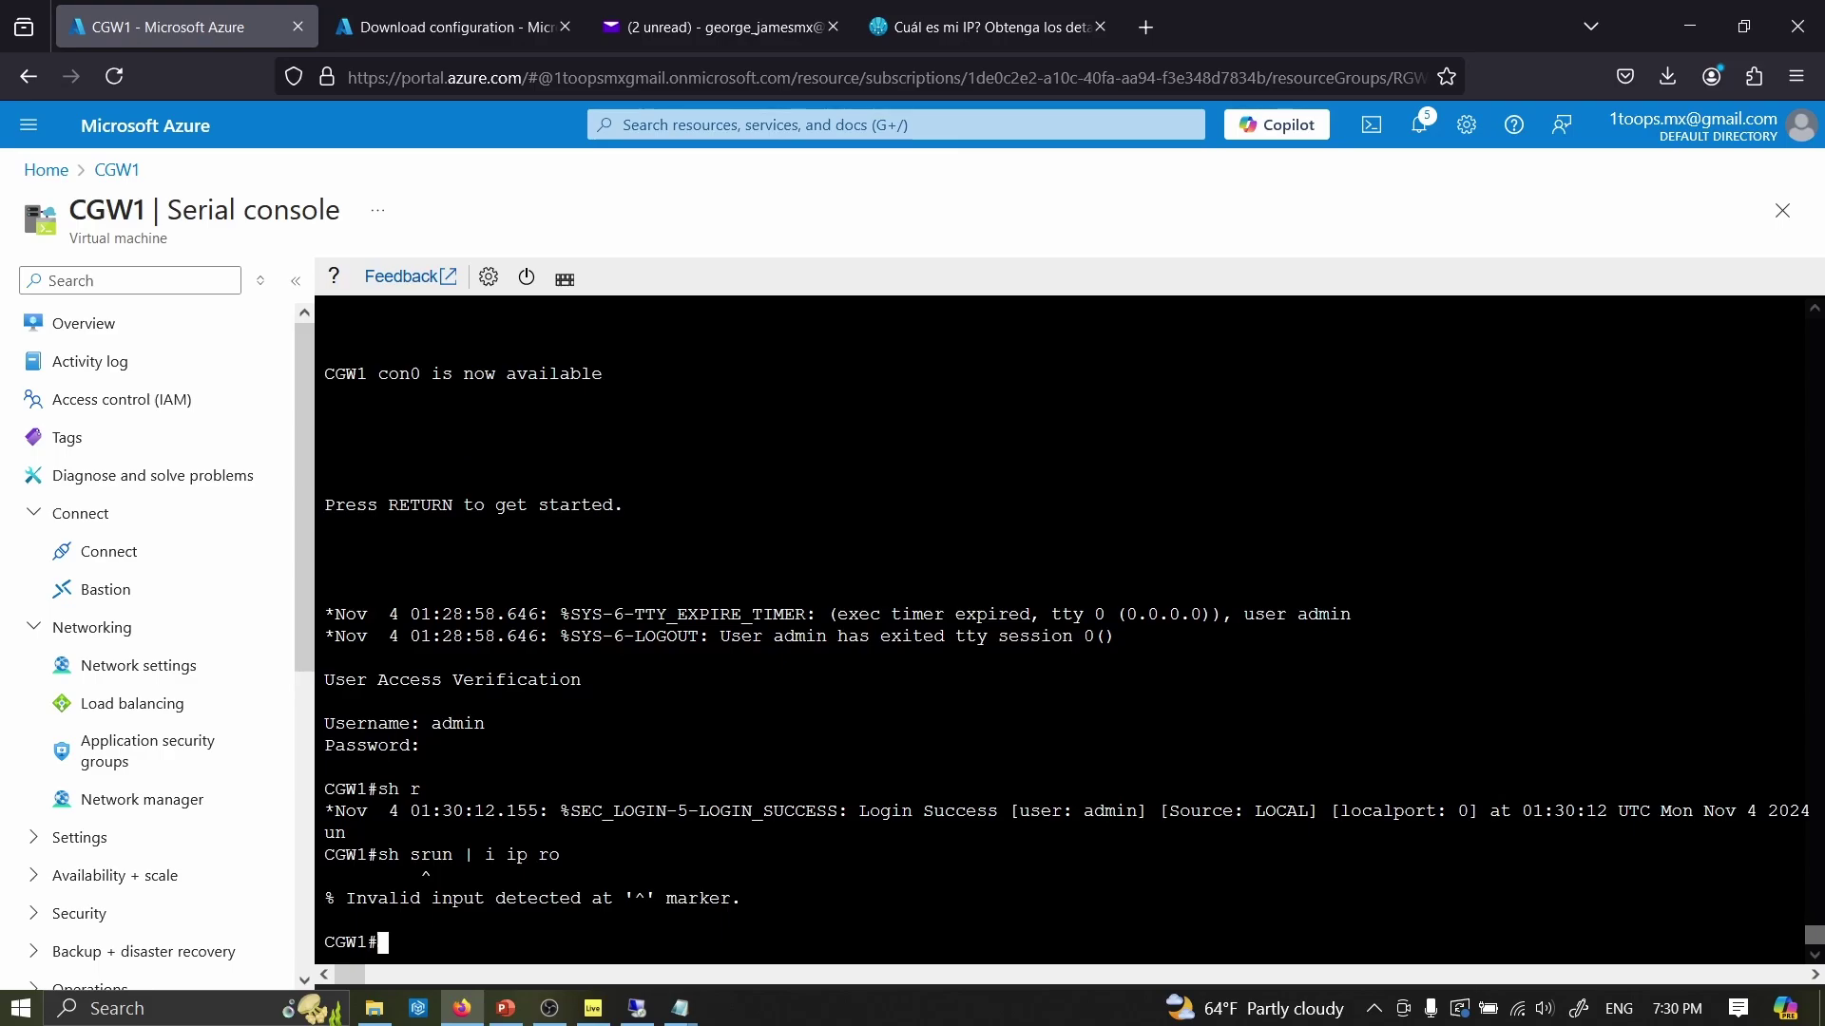
key(Up)
key(Left)
key(Left)
key(Left)
key(Left)
key(Left)
key(Left)
key(Left)
key(Left)
key(Left)
key(Left)
key(Left)
key(Left)
key(Left)
key(BackSpace)
key(Return)
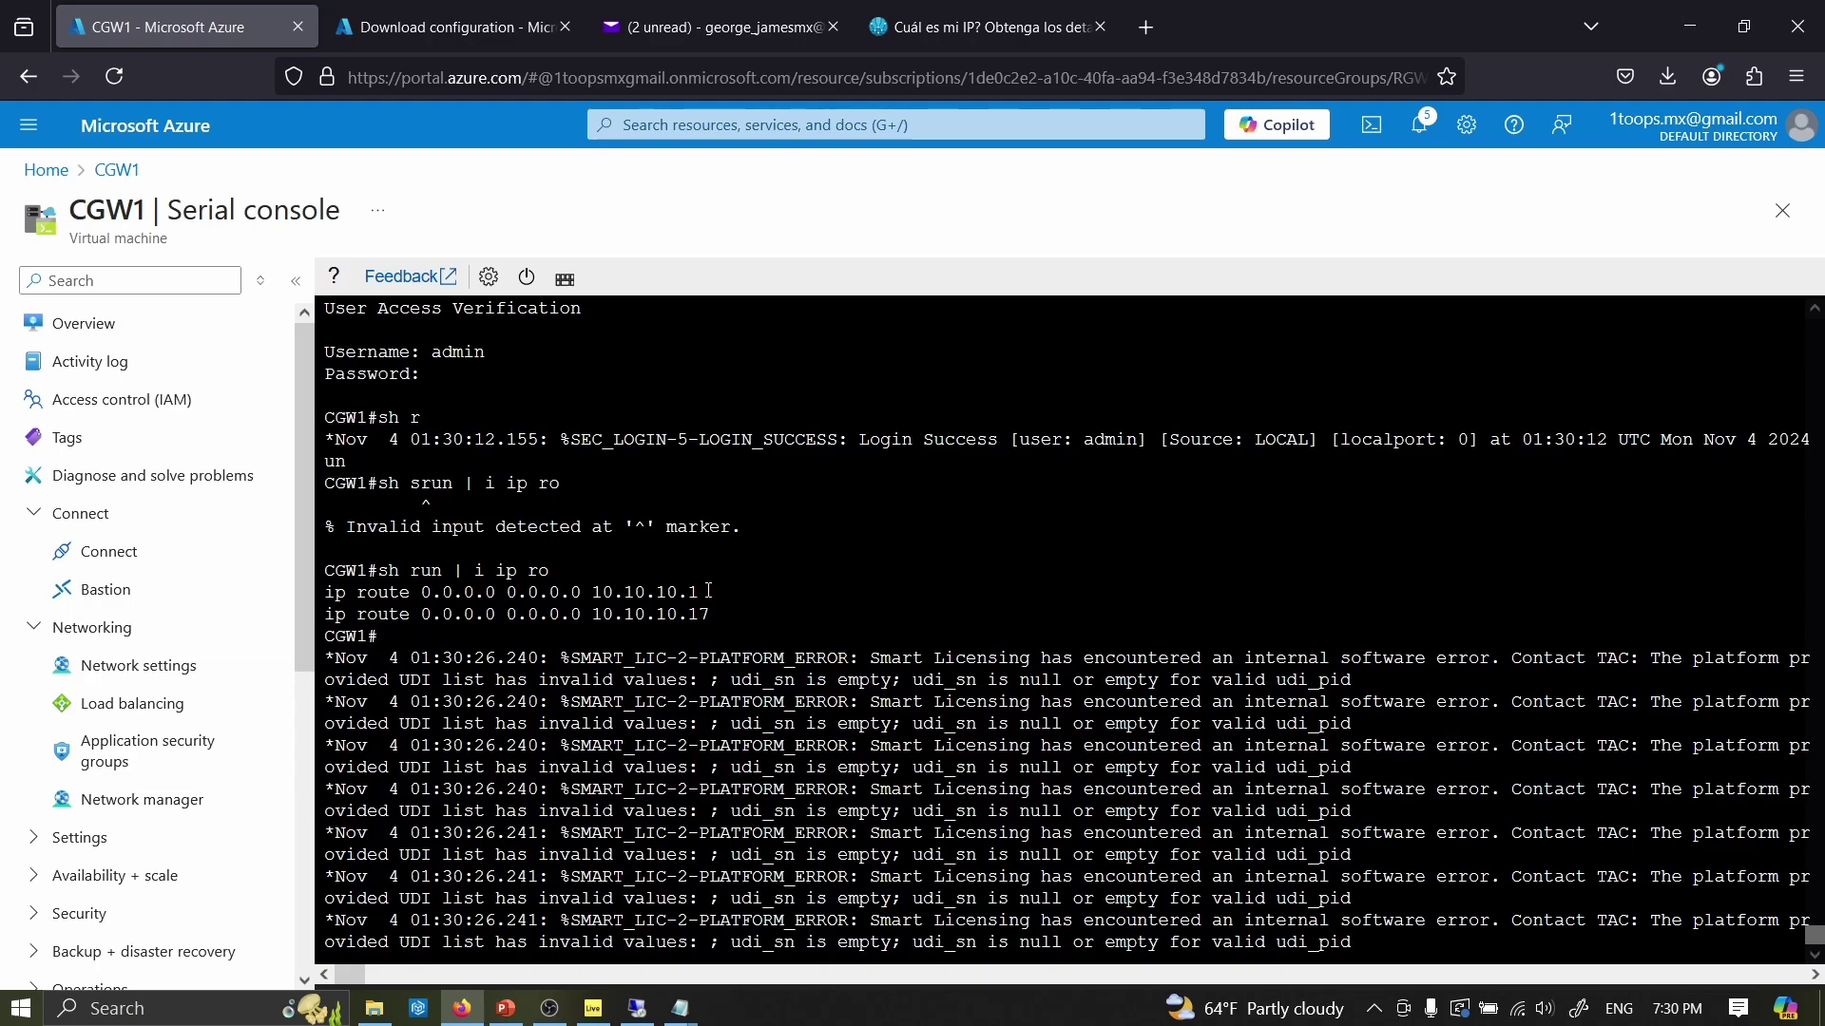
drag(708, 591, 603, 592)
click(725, 613)
- Ping 154.1.10.51 from the CGW1 serial console
click(613, 614)
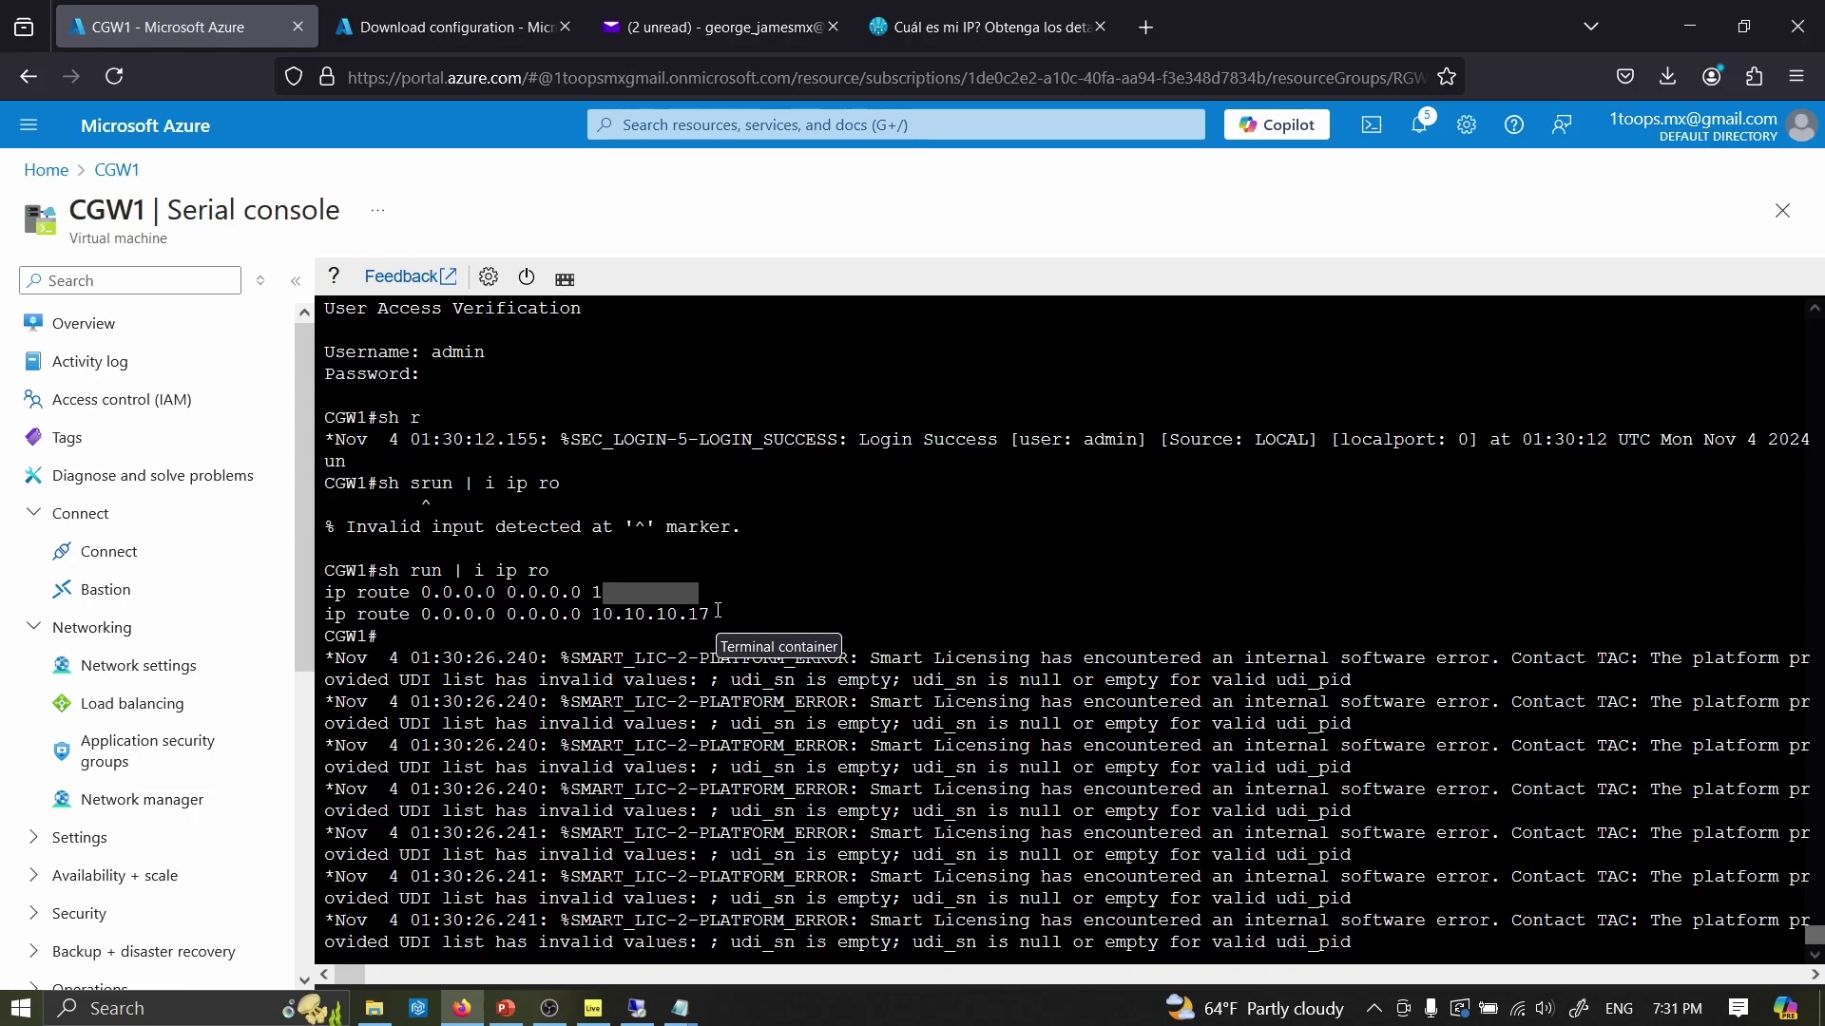
key(Return)
key(Return)
key(Return)
key(Return)
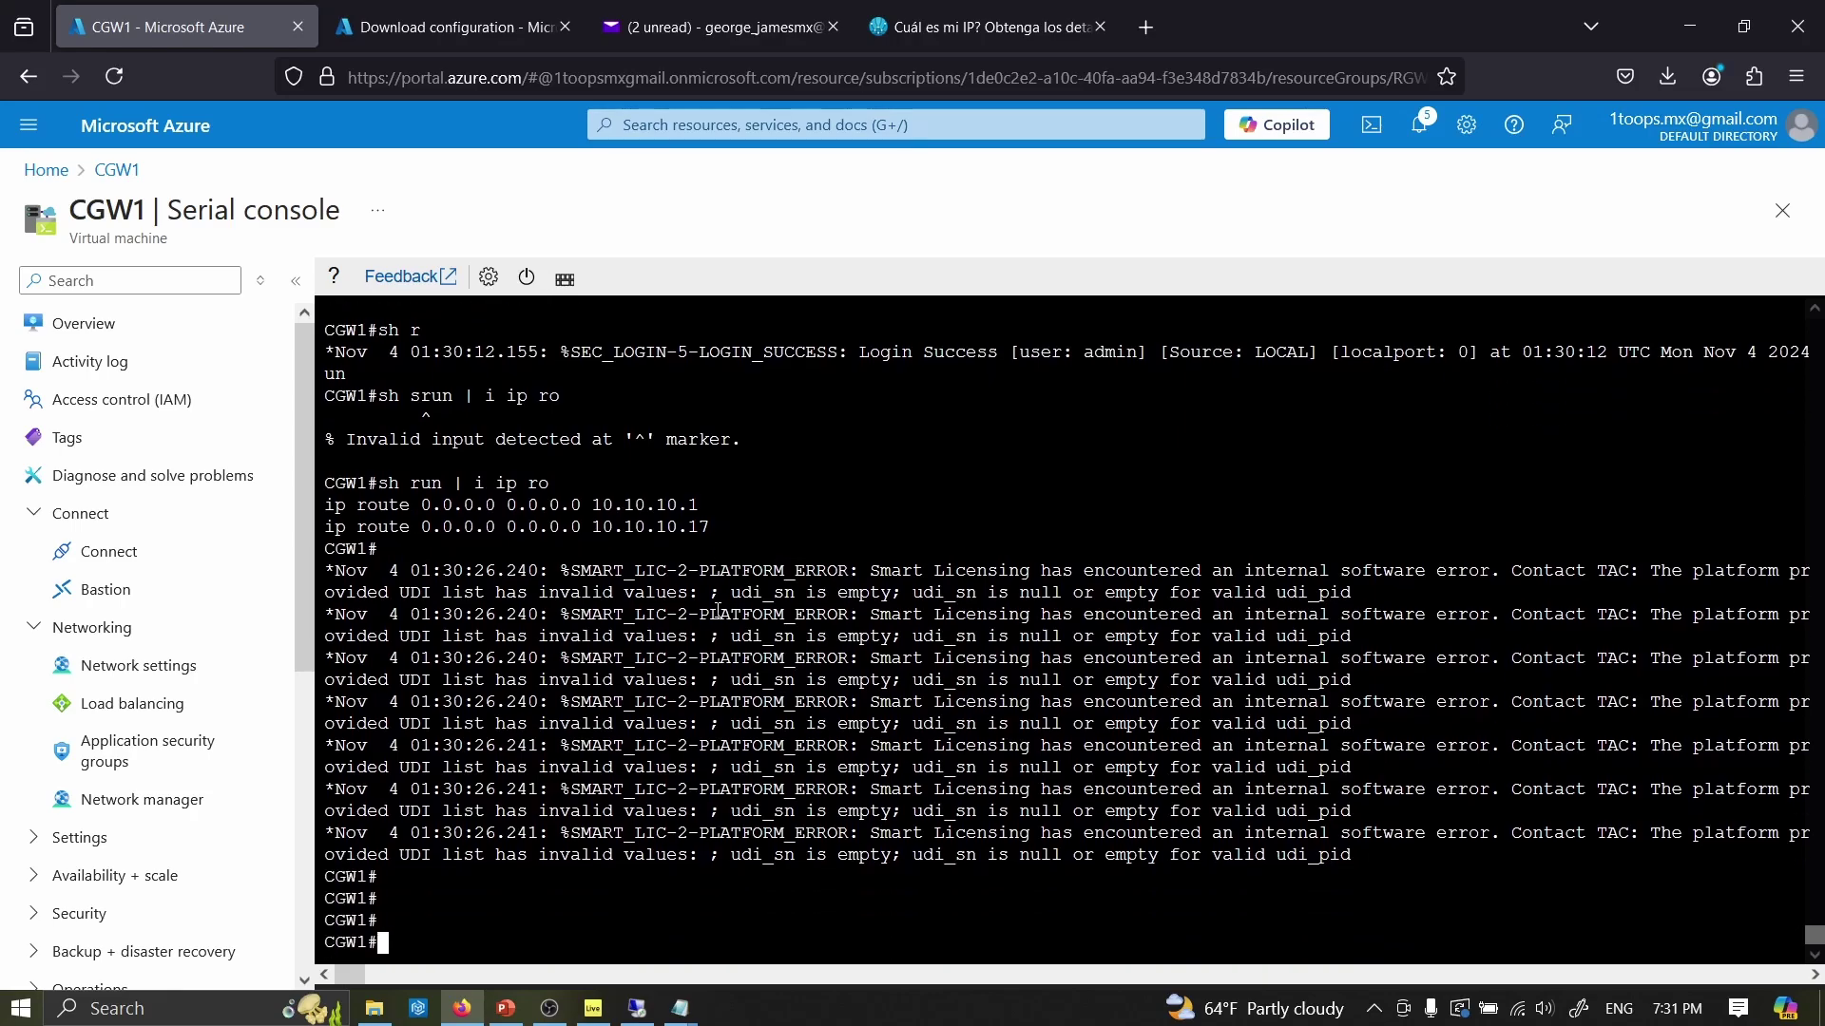
text(ping 154.1.10.51)
key(Return)
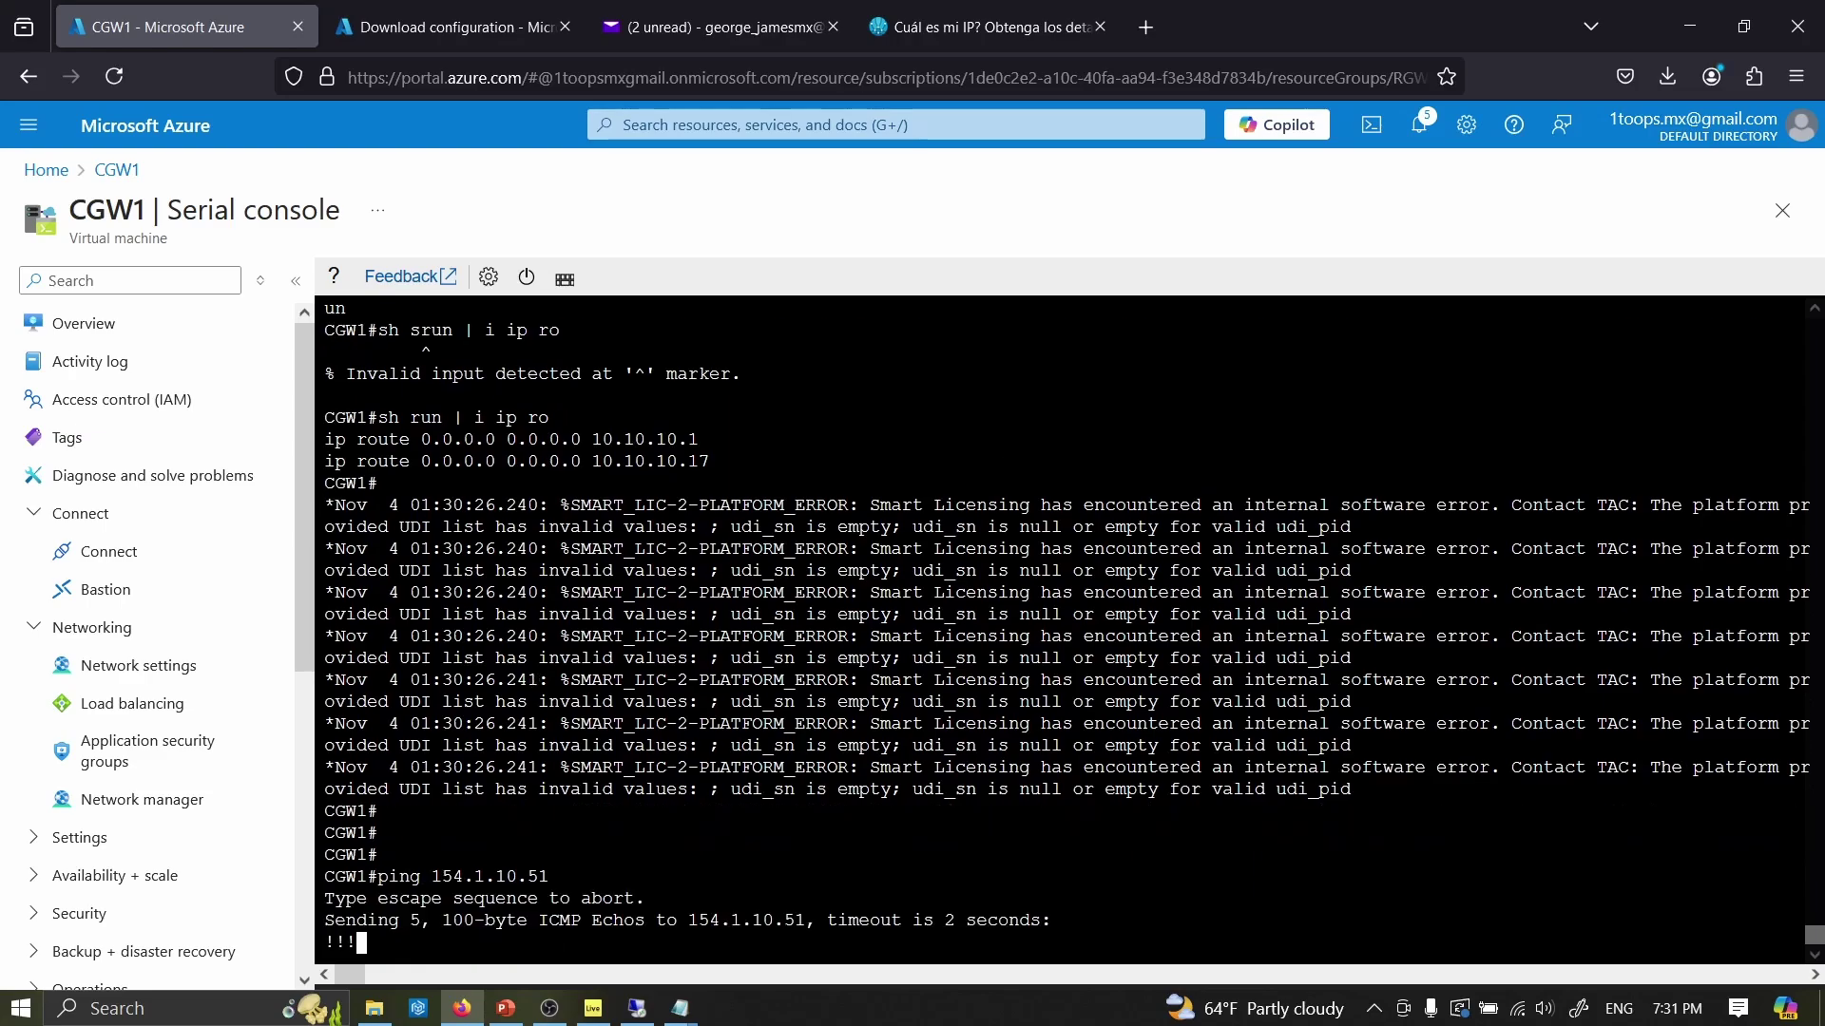
- Ping 154.1.10.50 and 154.1.10.52 by editing the recalled command
key(Up)
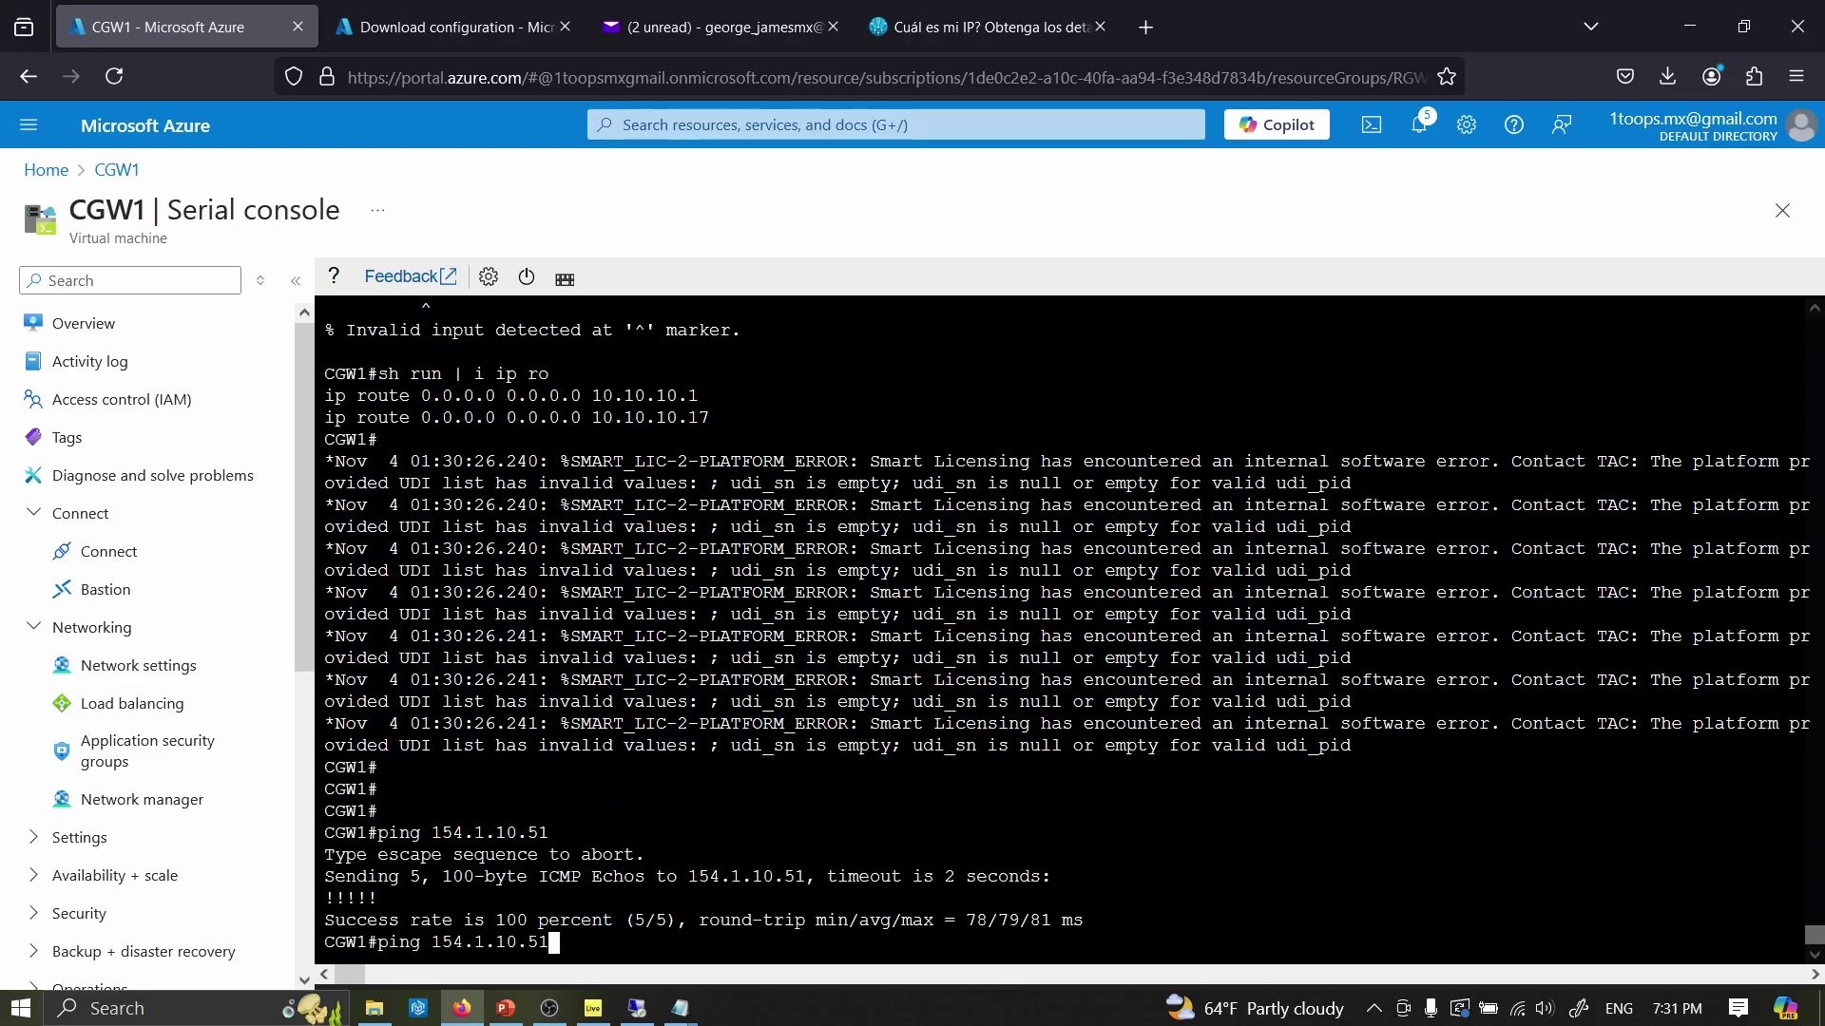
key(BackSpace)
text(0)
key(Return)
key(Up)
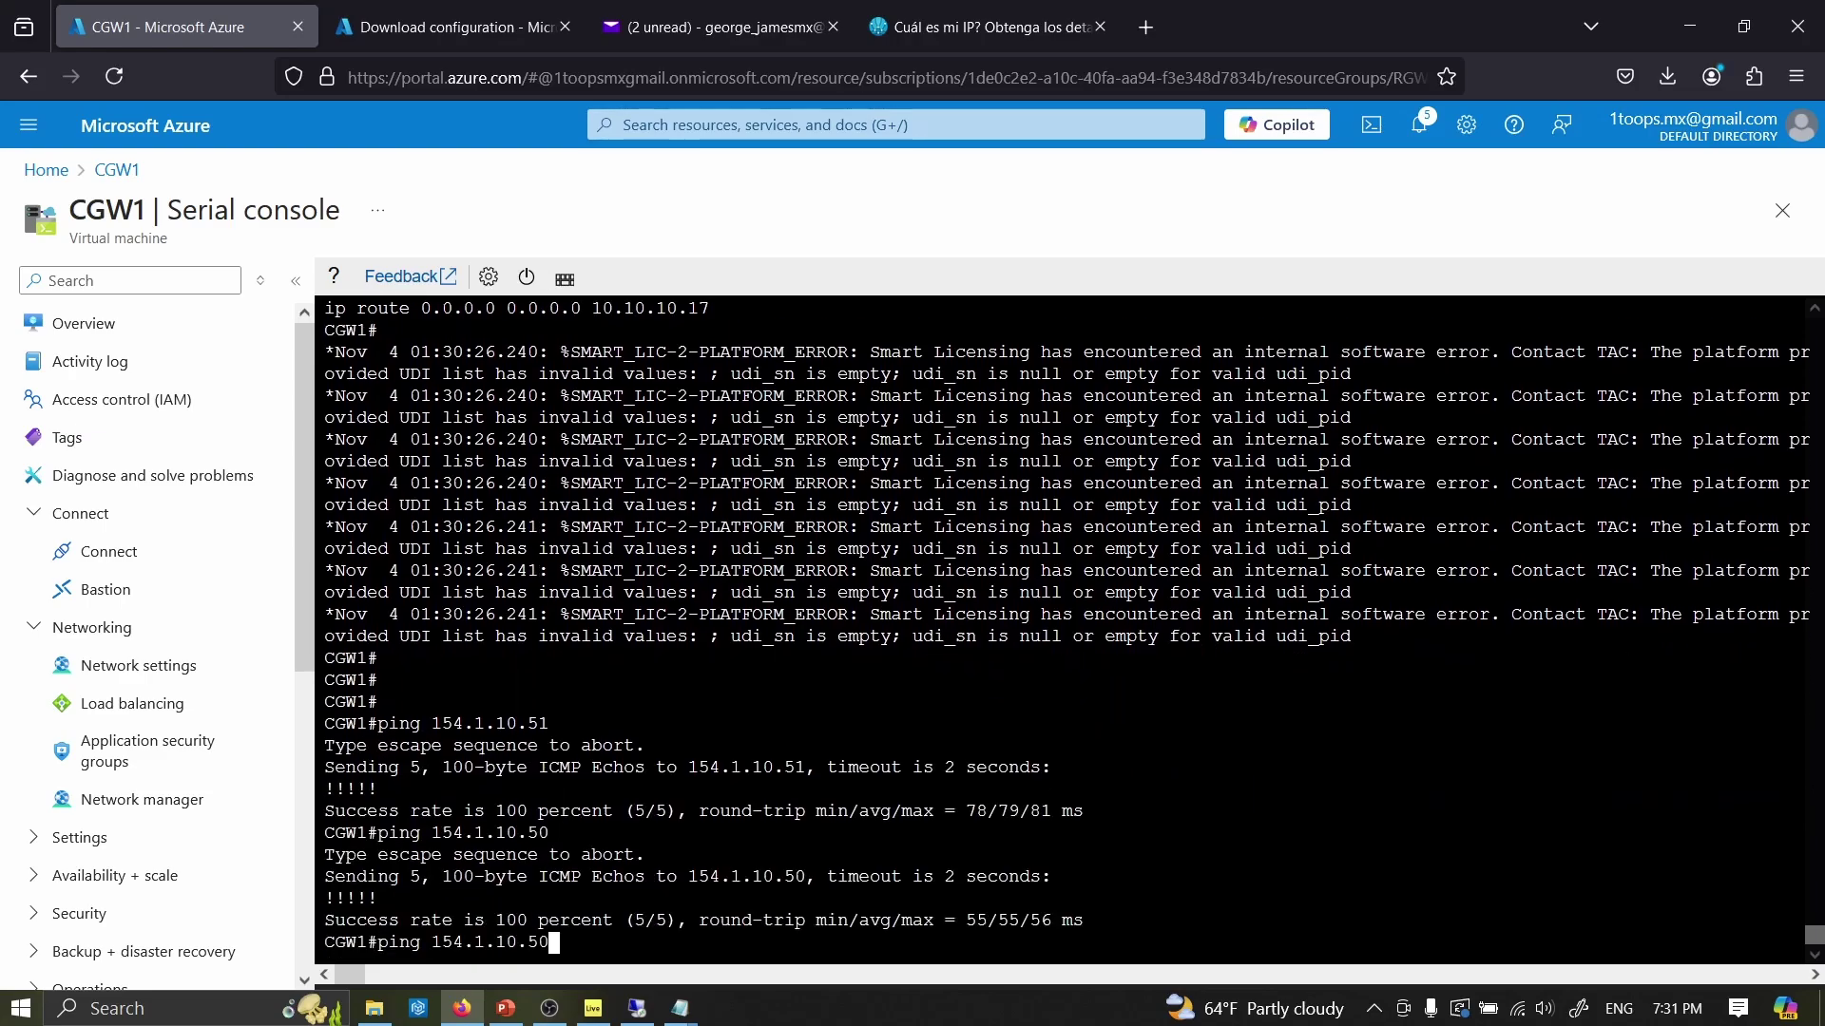
key(BackSpace)
text(2)
key(Return)
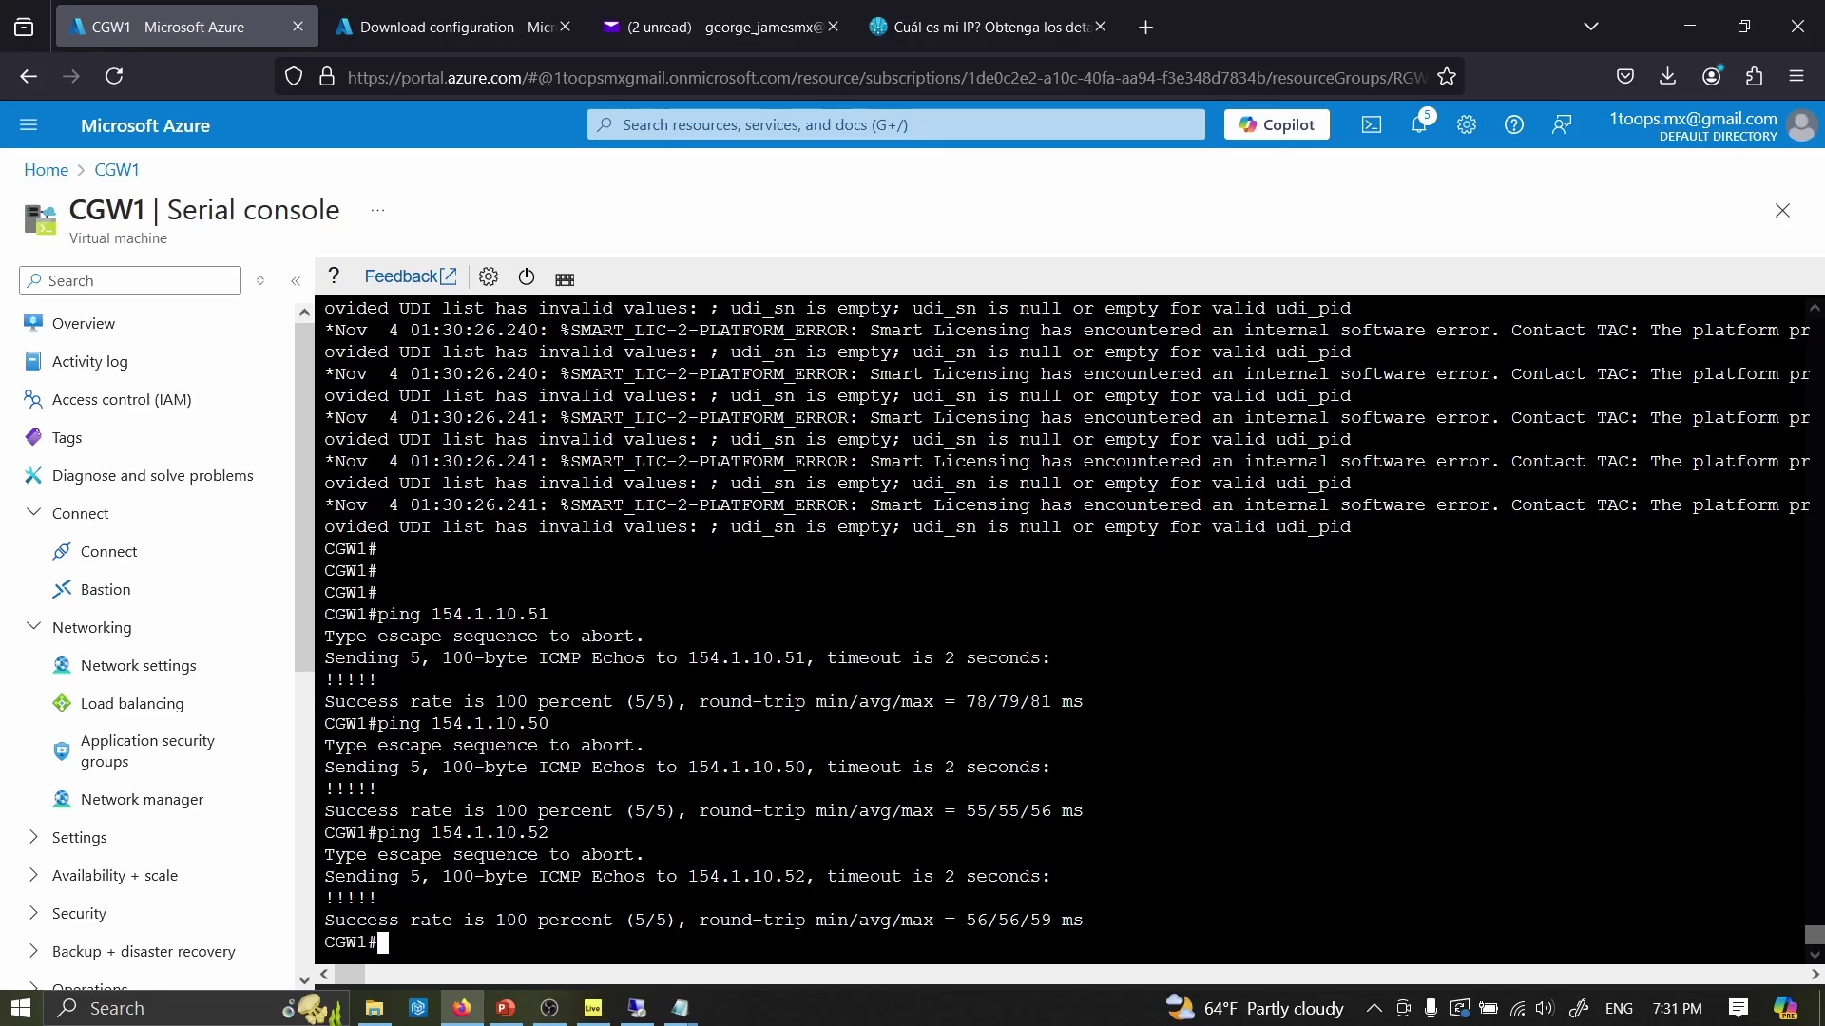
- Generate the edge's bootstrap configuration from vManage's WAN edge device list
mouse_move(637, 1007)
click(680, 902)
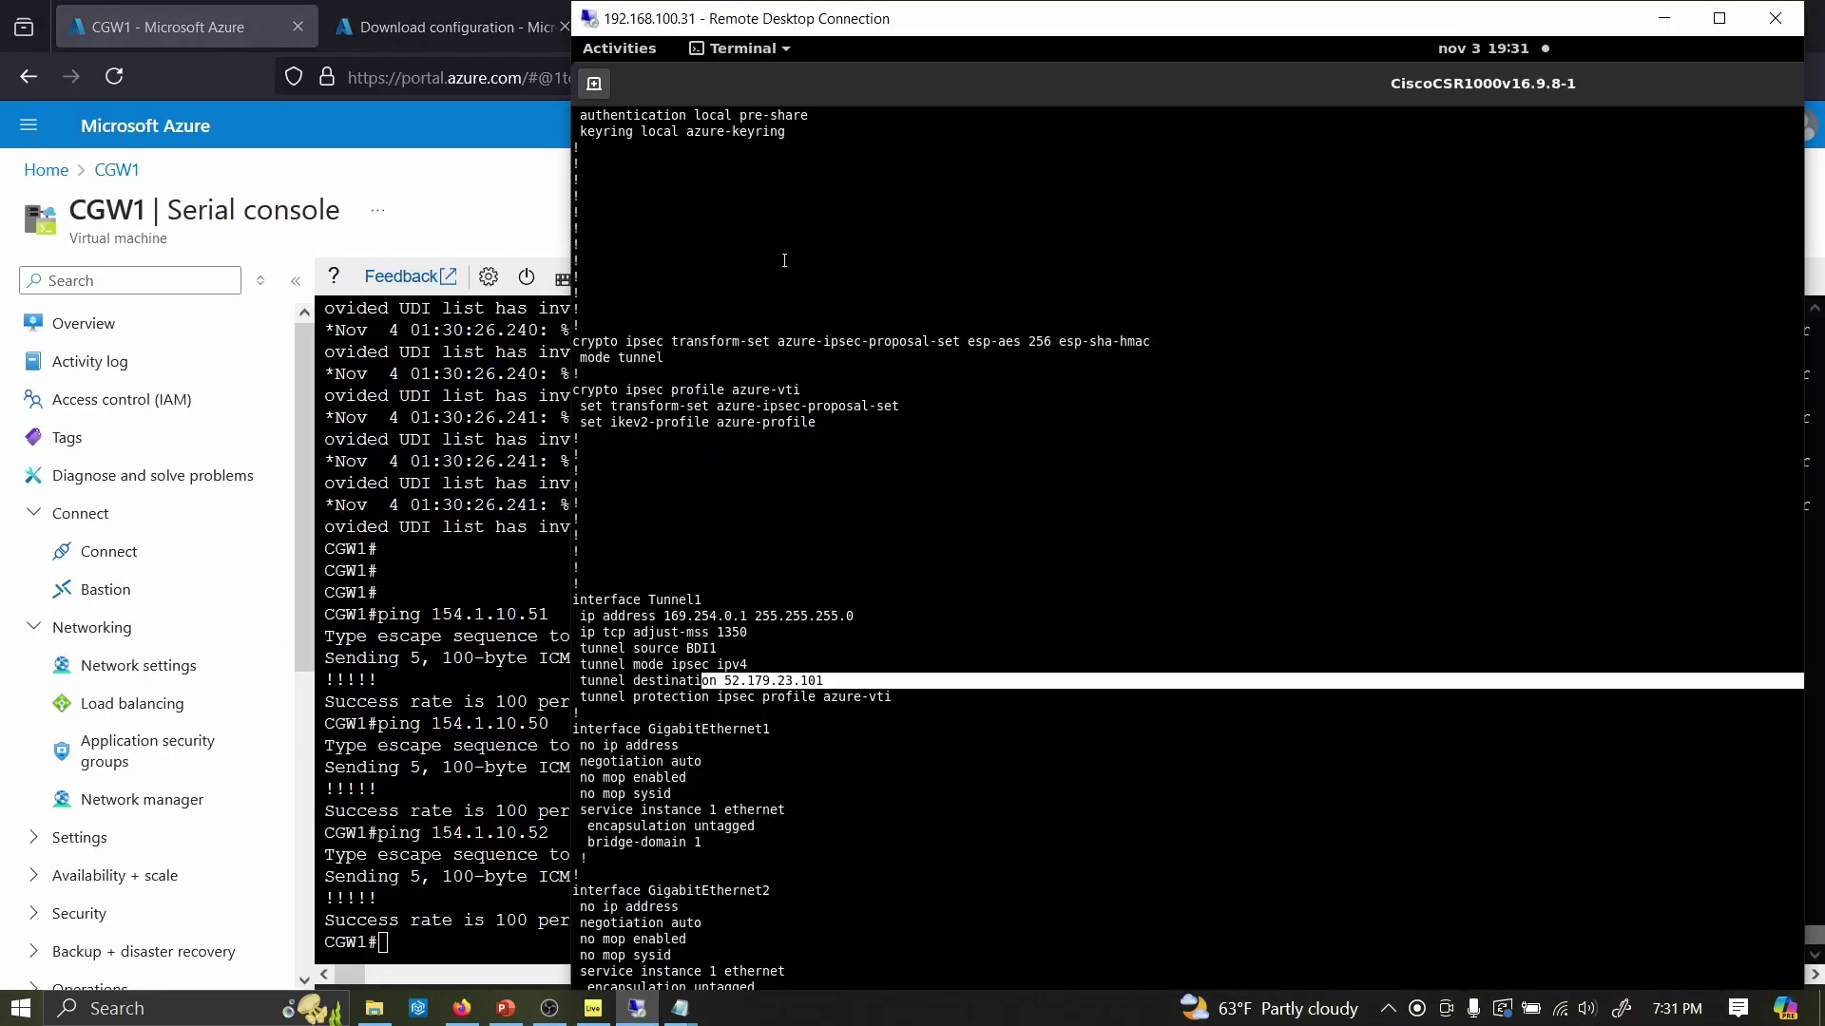
key(ctrl+alt+Break)
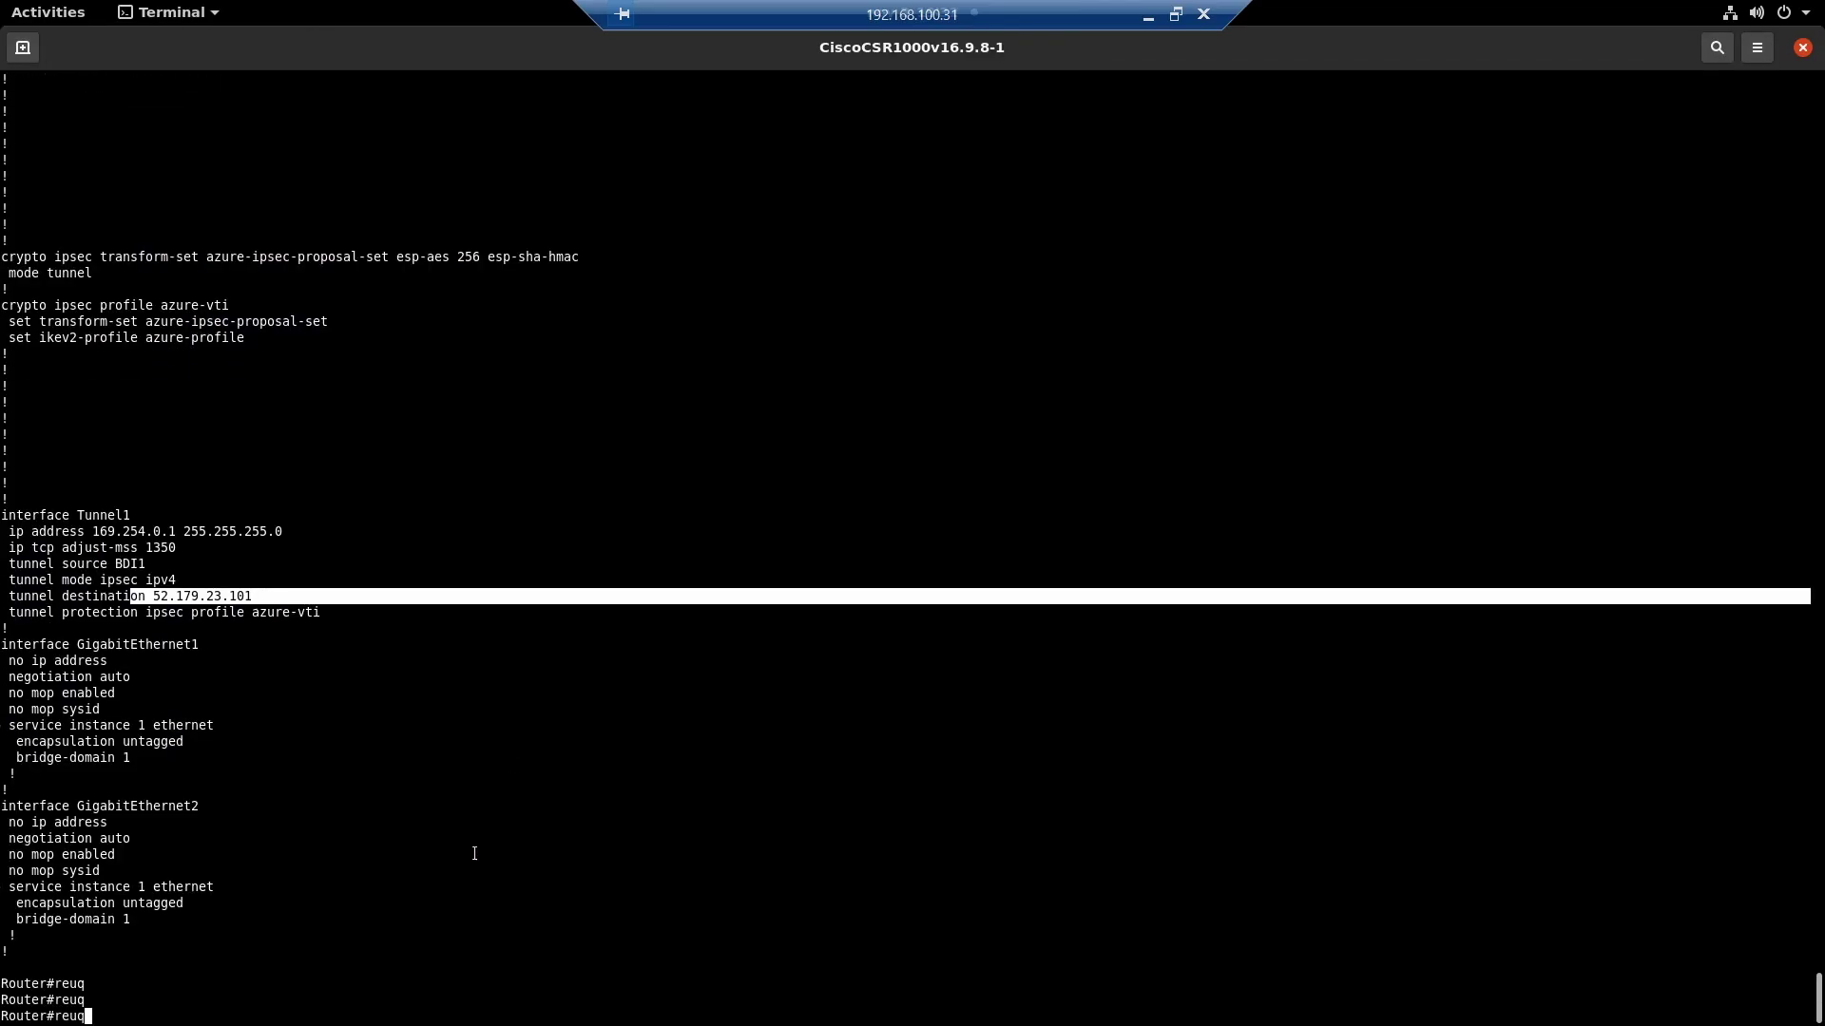
key(alt+Tab)
mouse_move(256, 335)
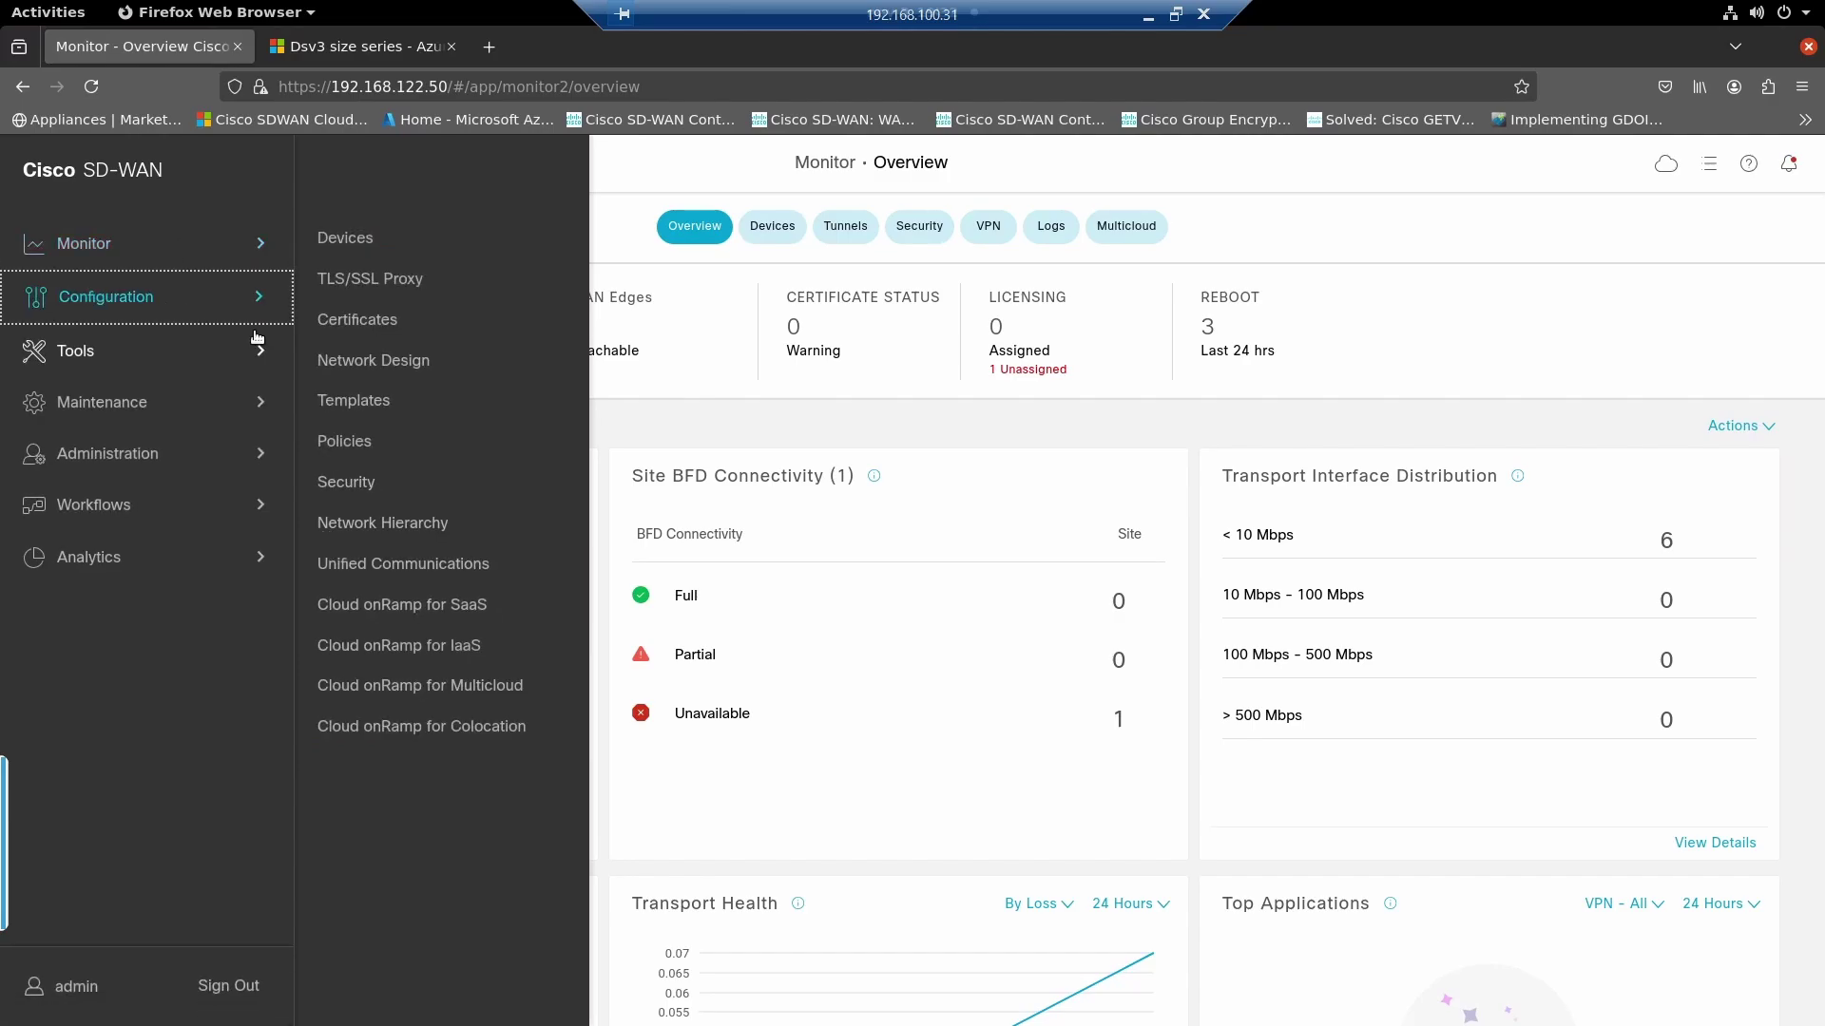
click(344, 238)
click(1726, 509)
click(1653, 556)
click(1275, 656)
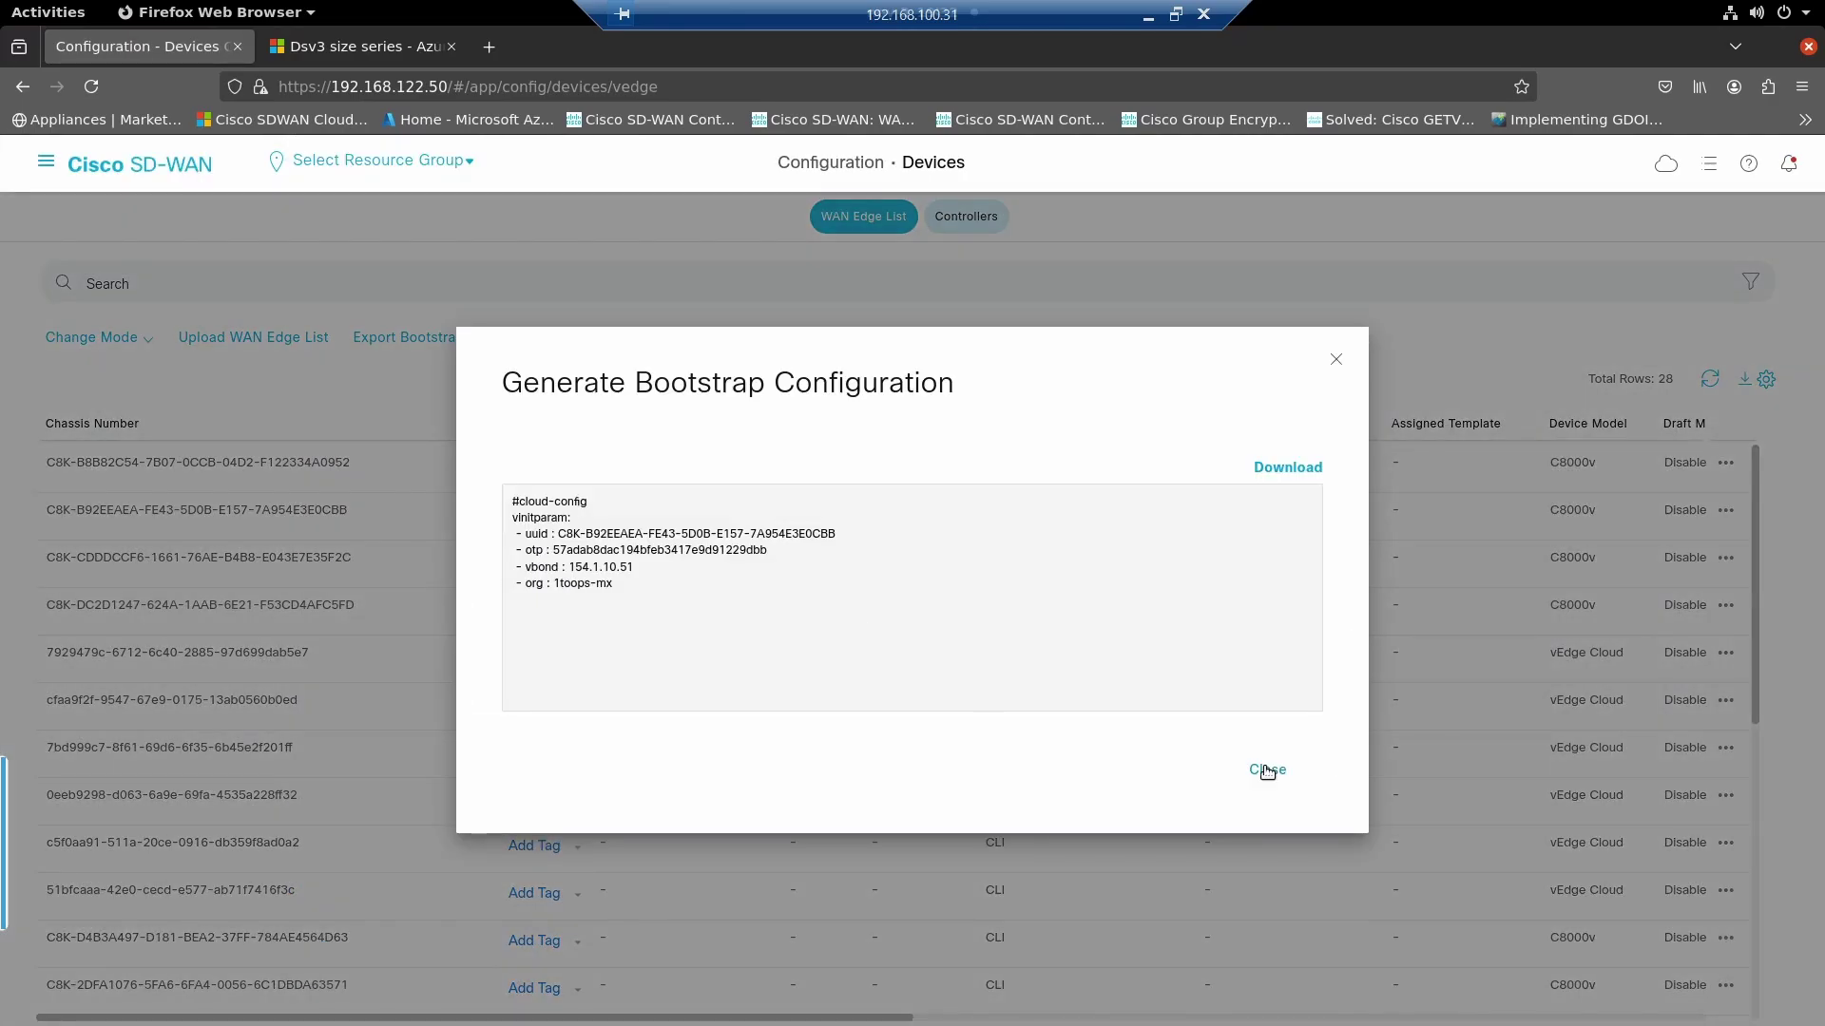
click(1266, 770)
- Start the 'request platform' activation command in CGW1's serial console
key(ctrl+alt+Break)
key(alt+Tab)
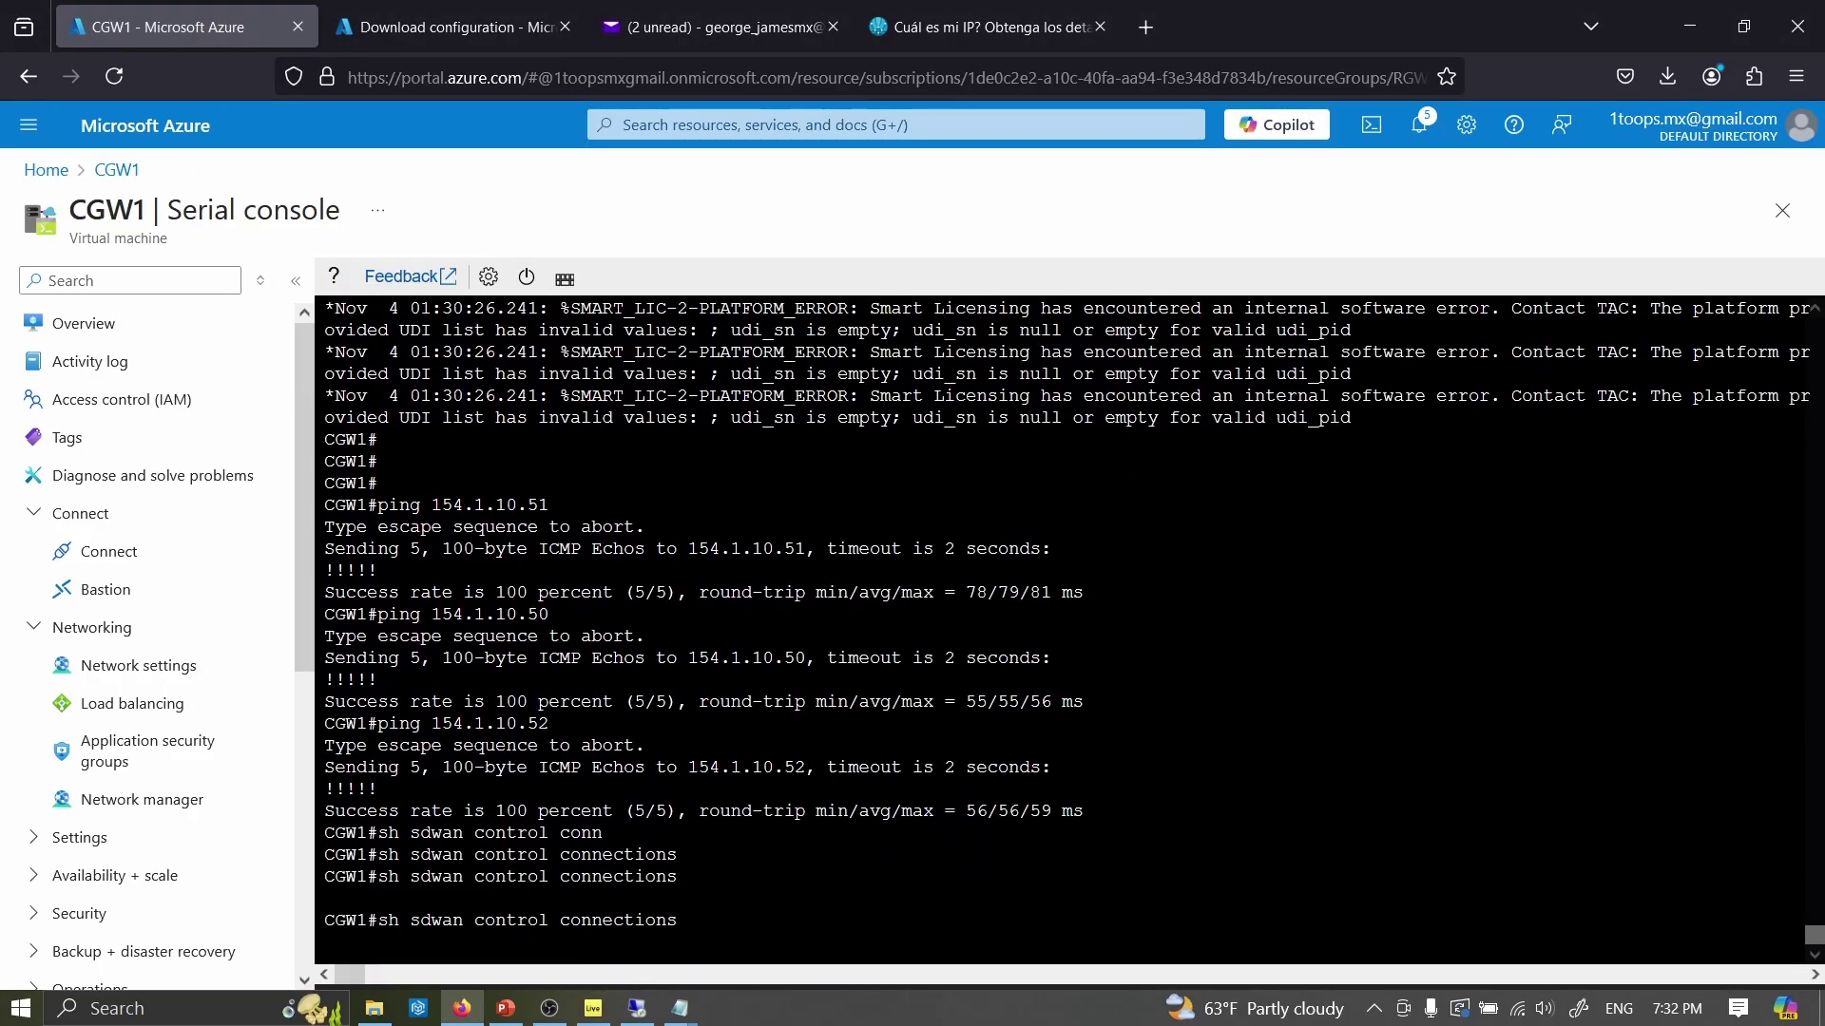
text(requs)
key(BackSpace)
key(Tab)
text(pla)
key(Tab)
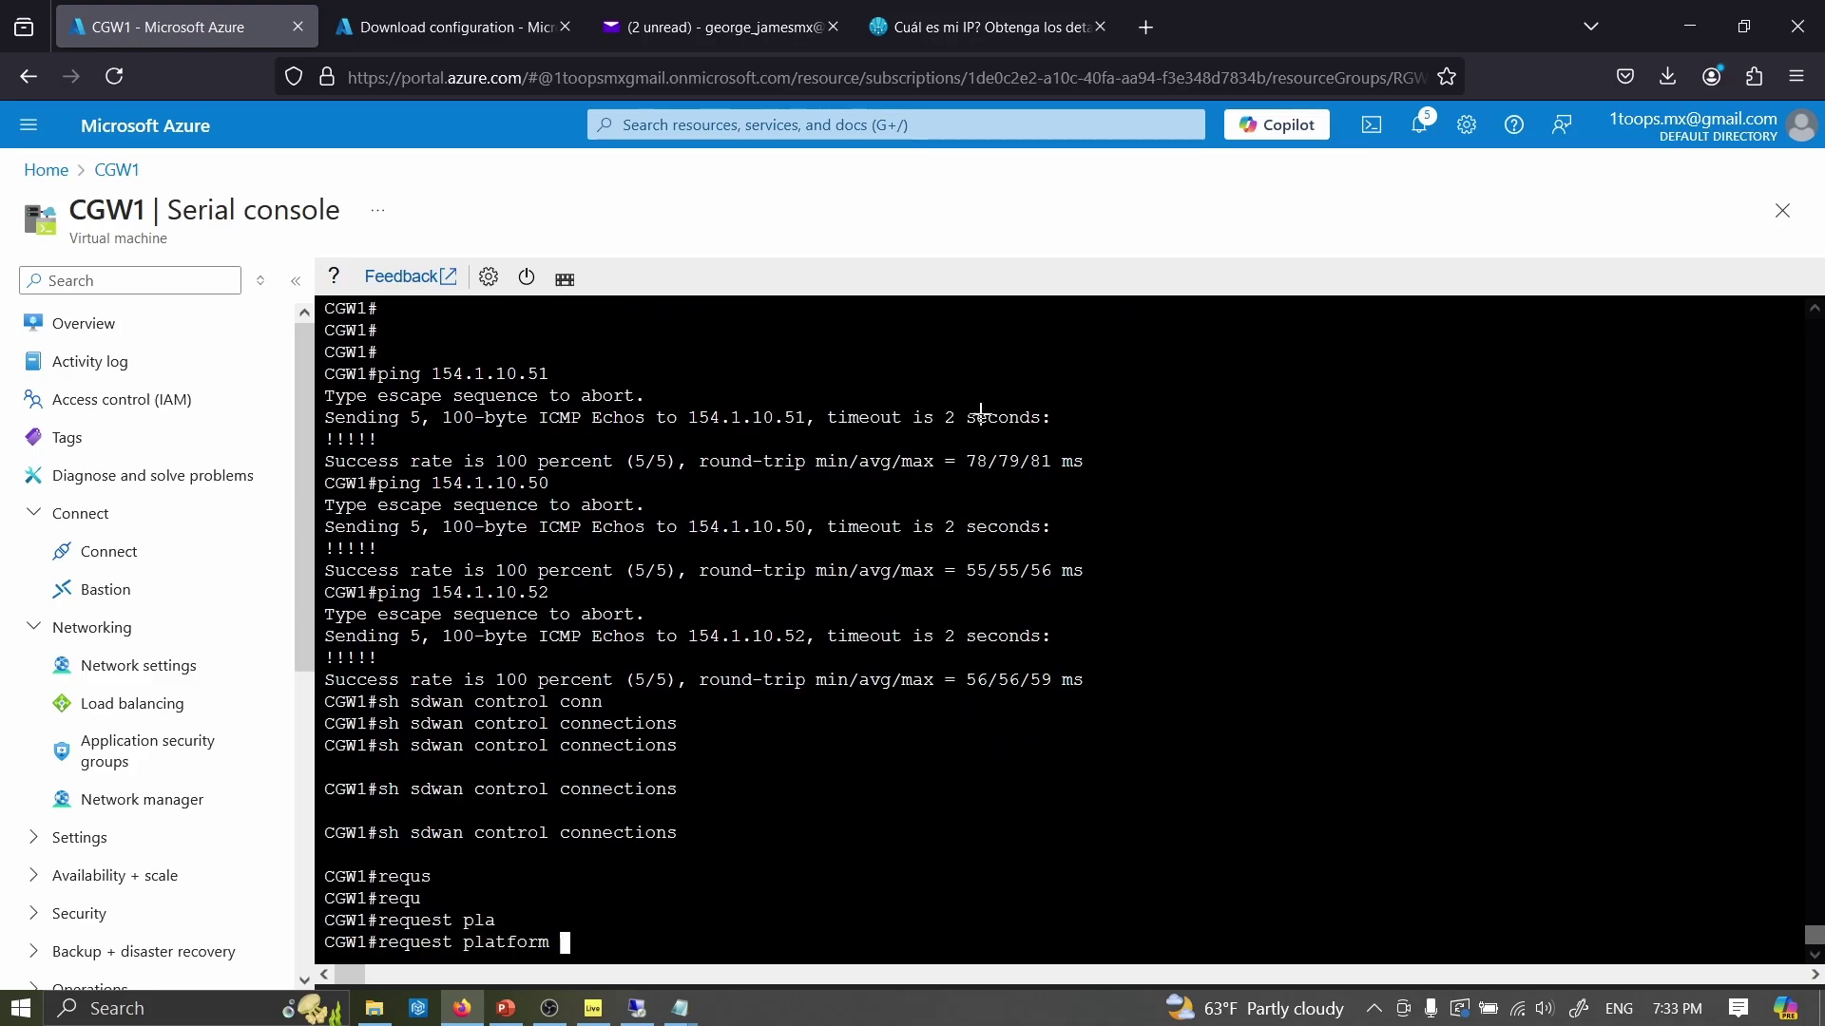
- On the vBond, run show orchestrator valid-vedges with the edge's chassis number pasted
key(alt+Tab)
key(ctrl+alt+Break)
key(alt+Tab)
key(alt+Tab)
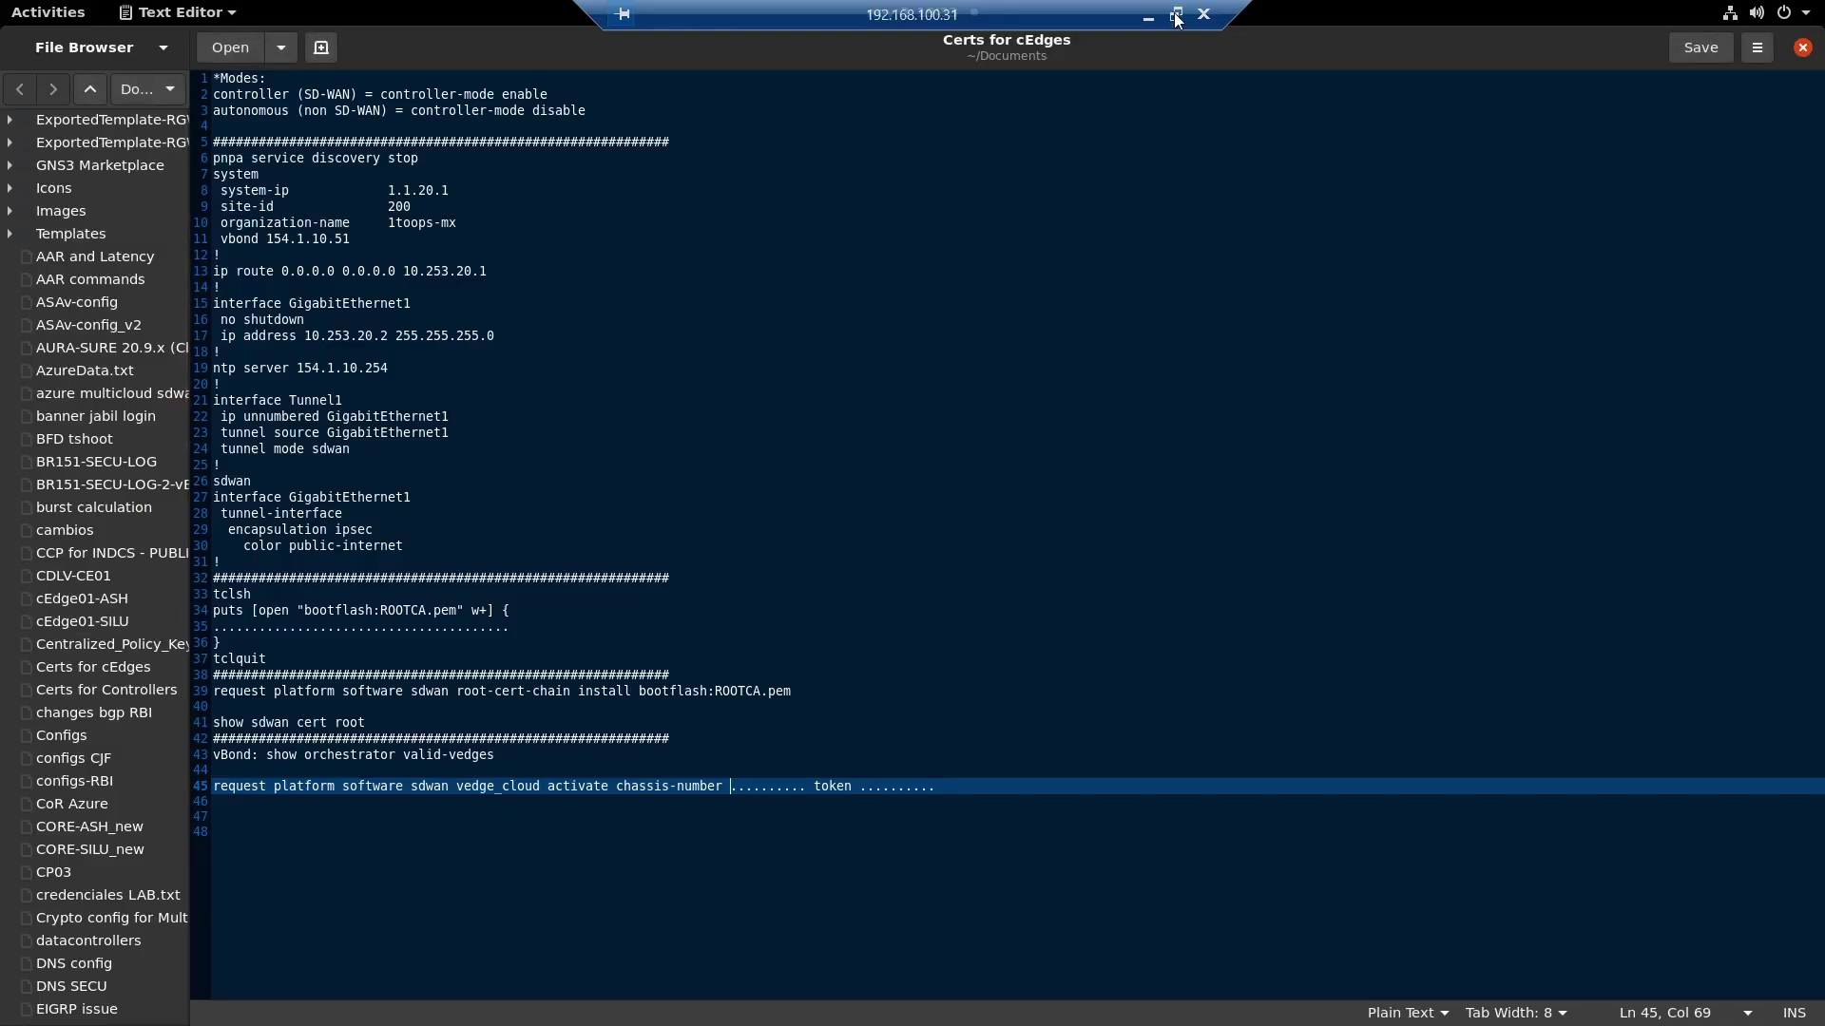
click(1175, 18)
key(alt+Tab)
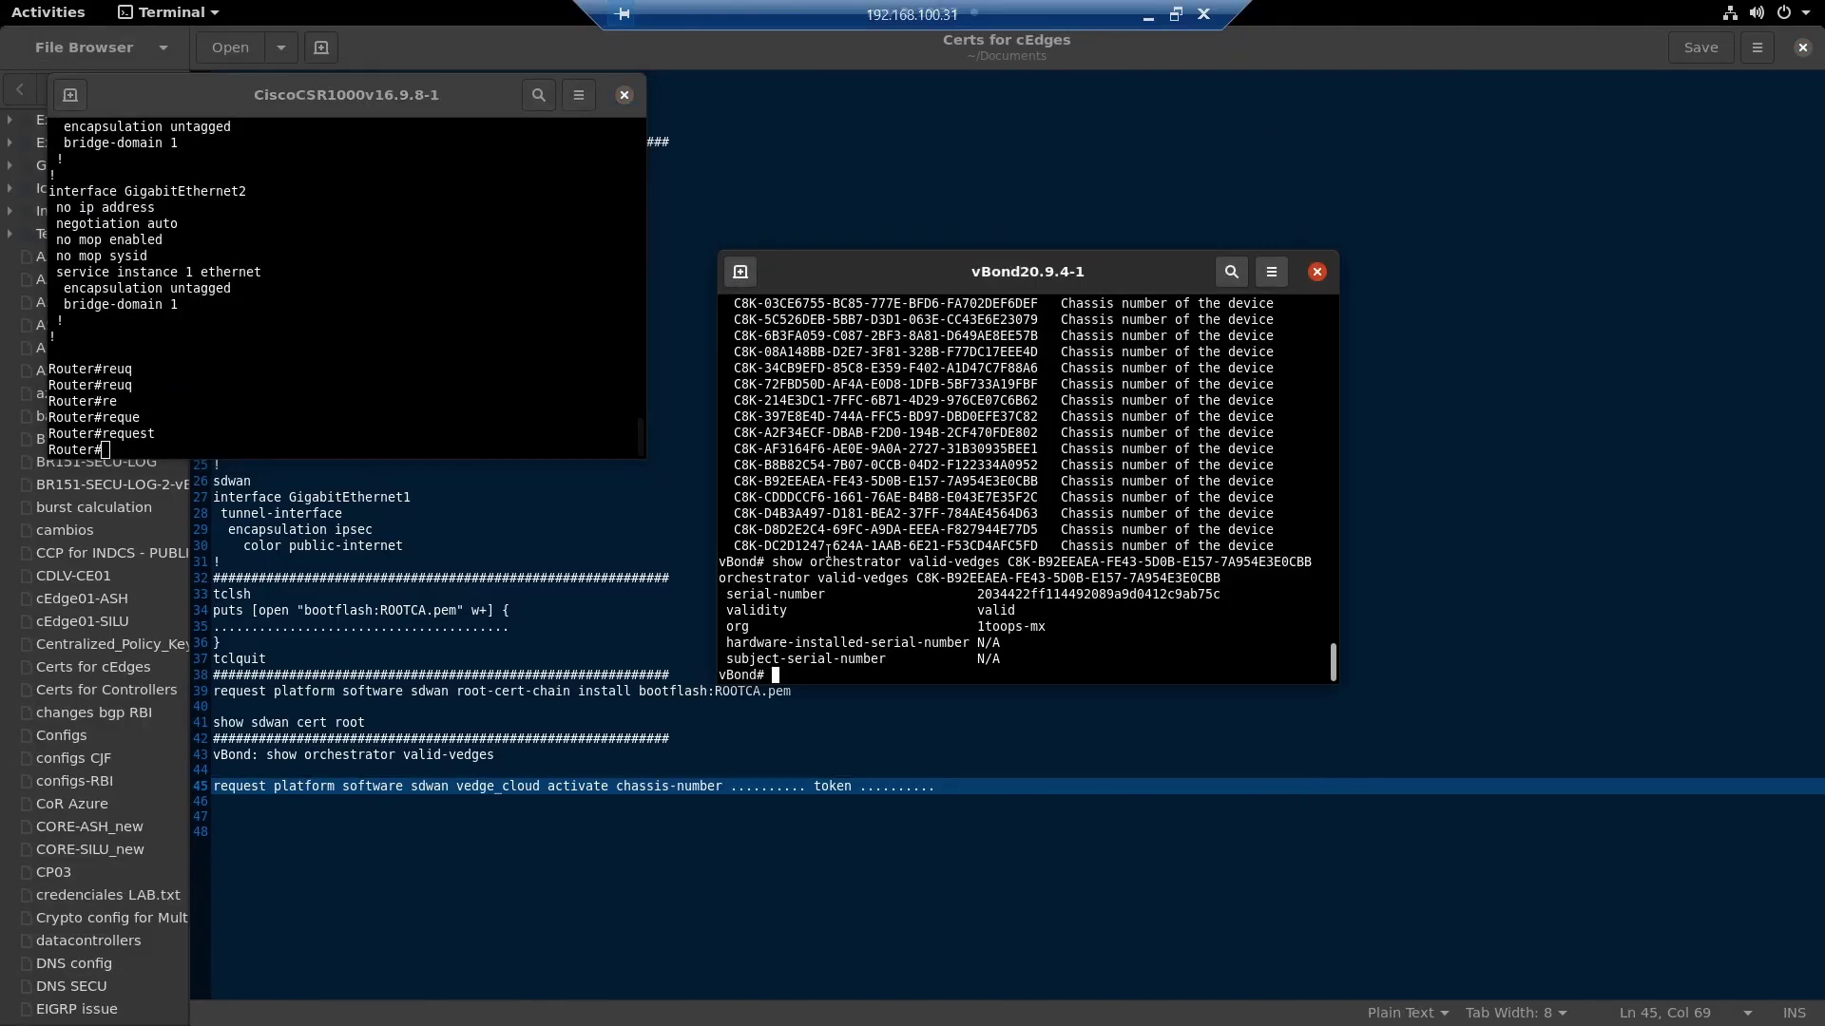
key(Return)
key(Return)
key(Up)
key(ctrl+w)
text(?)
double_click(993, 594)
middle_click(993, 594)
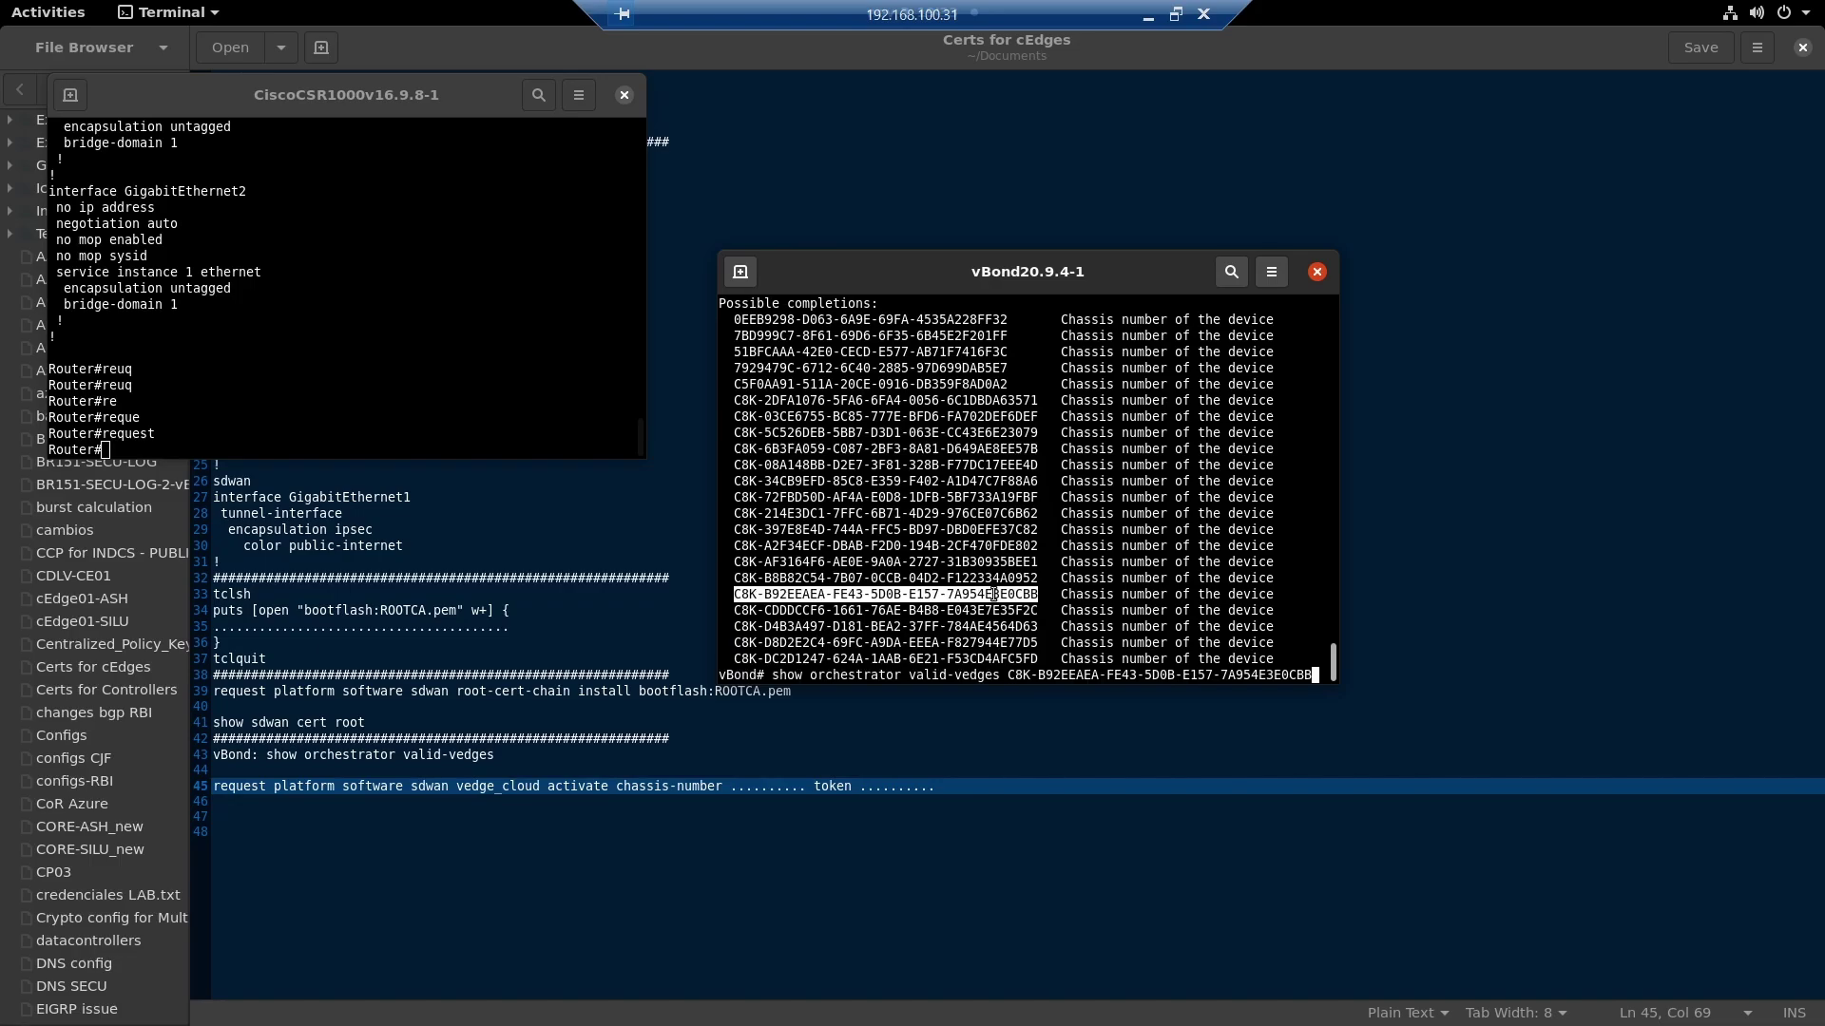
key(Return)
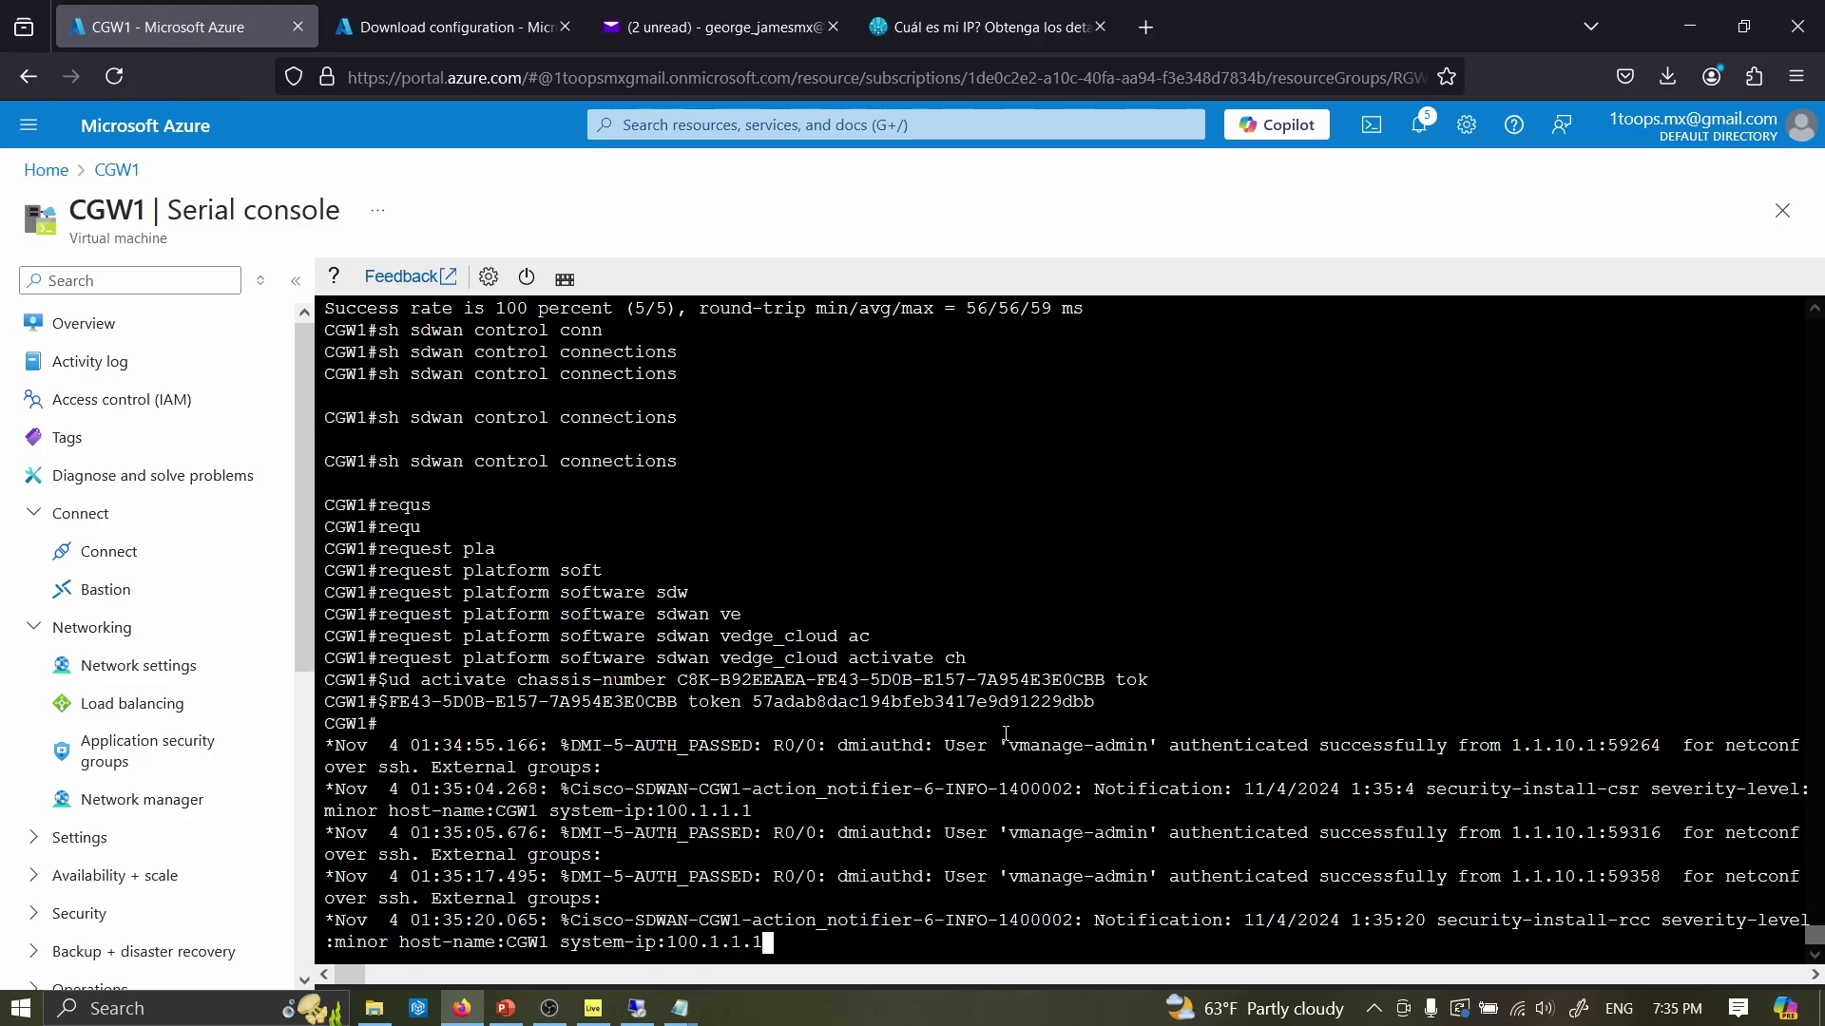
- Run 'show sdwan control connections' to check the vBond, vManage and vSmart connections
key(Return)
key(Return)
key(Return)
text(sh)
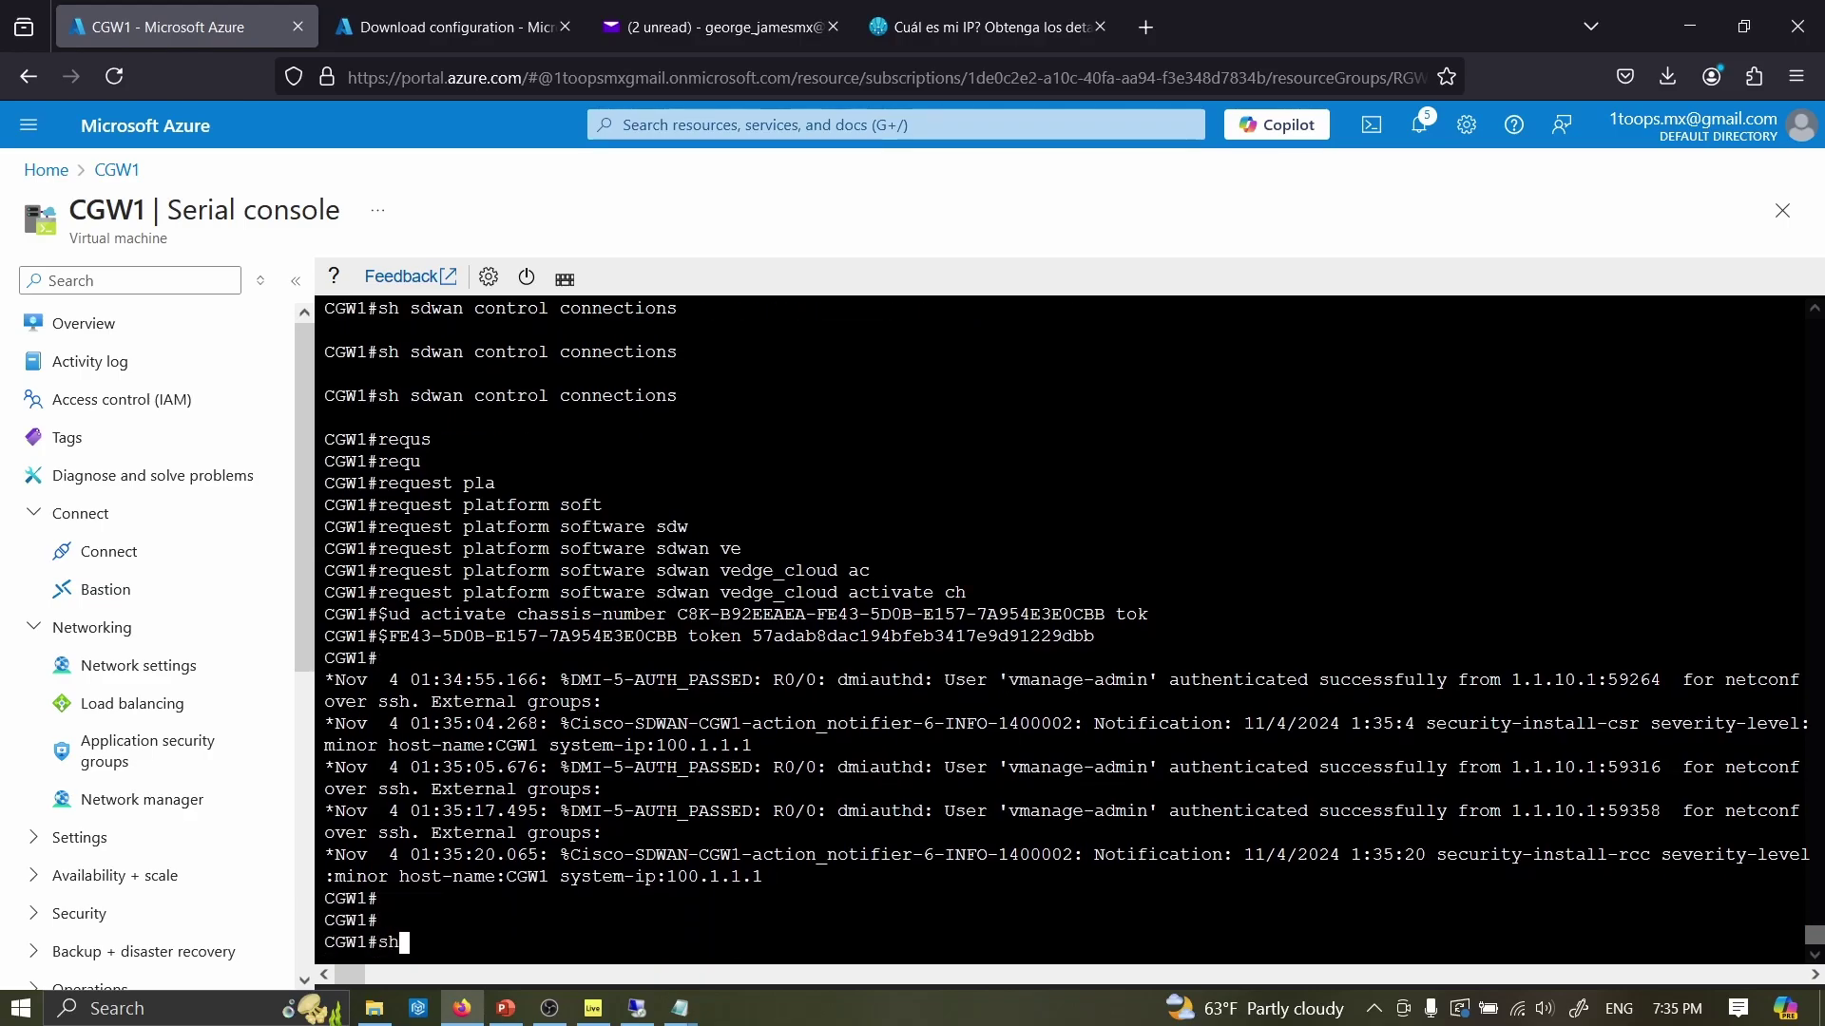
text( sdwan control conn)
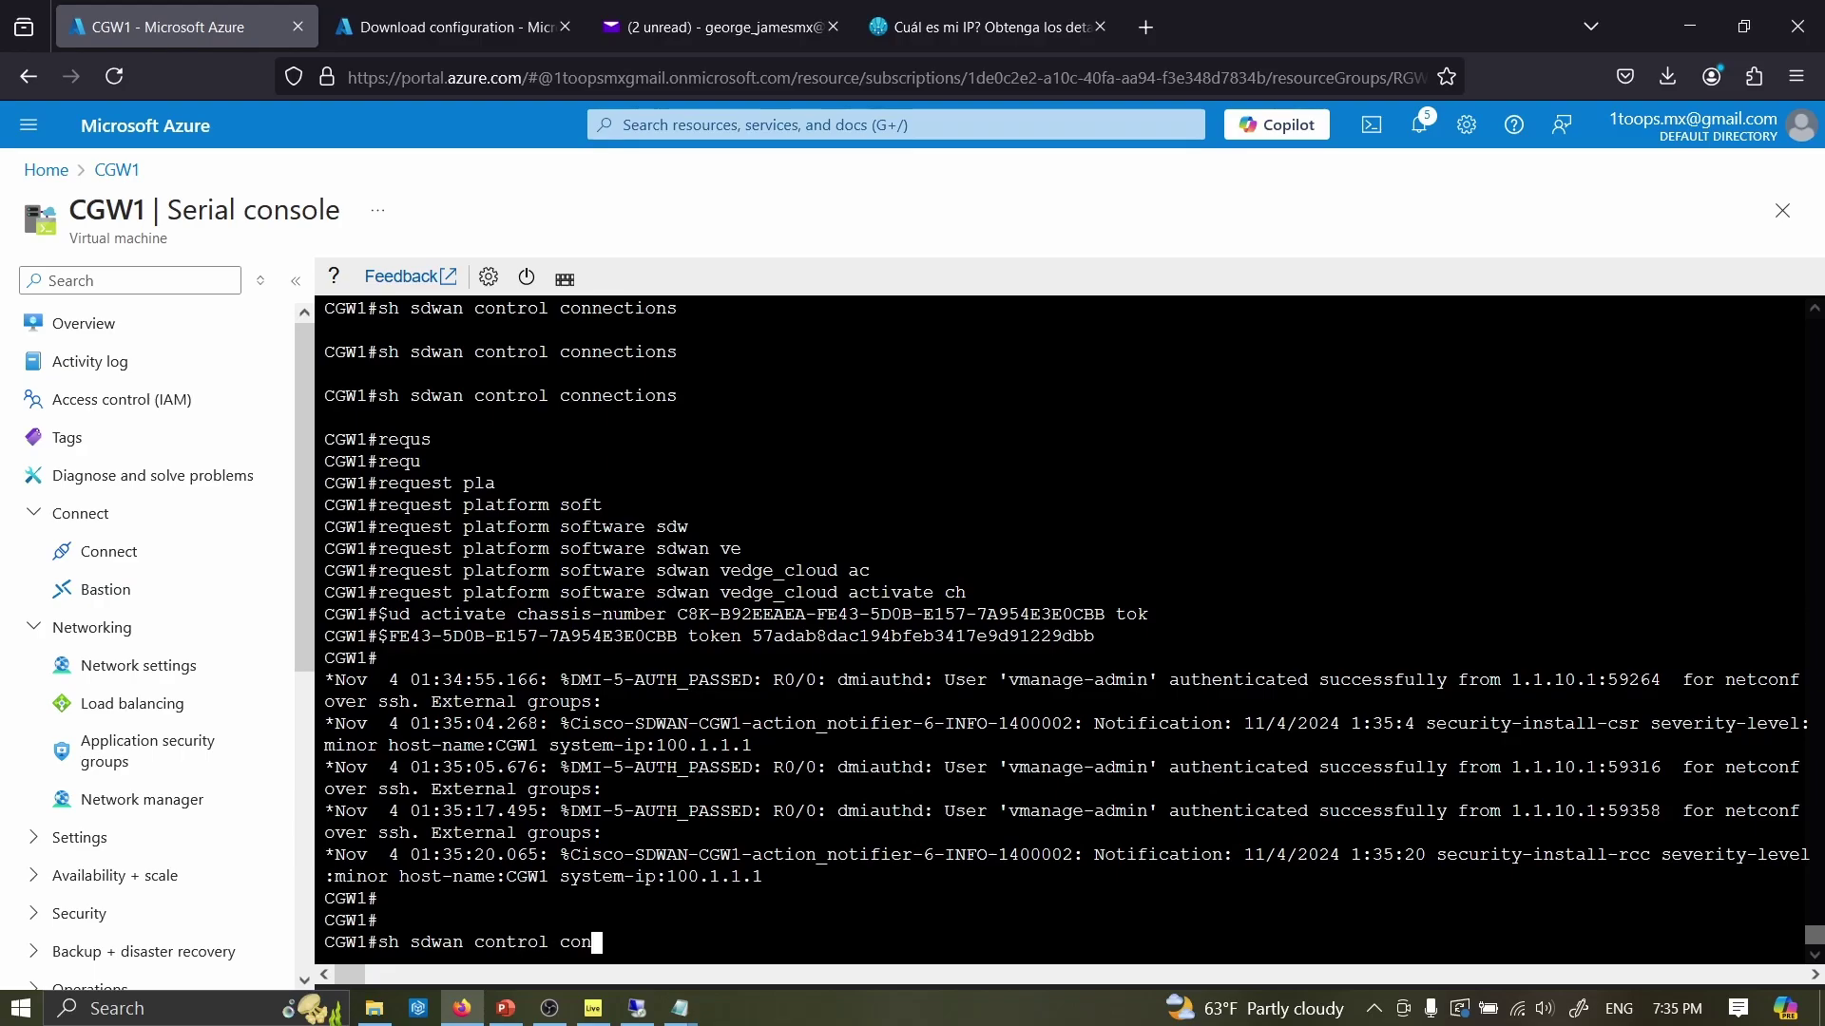
key(Tab)
key(Tab)
key(Return)
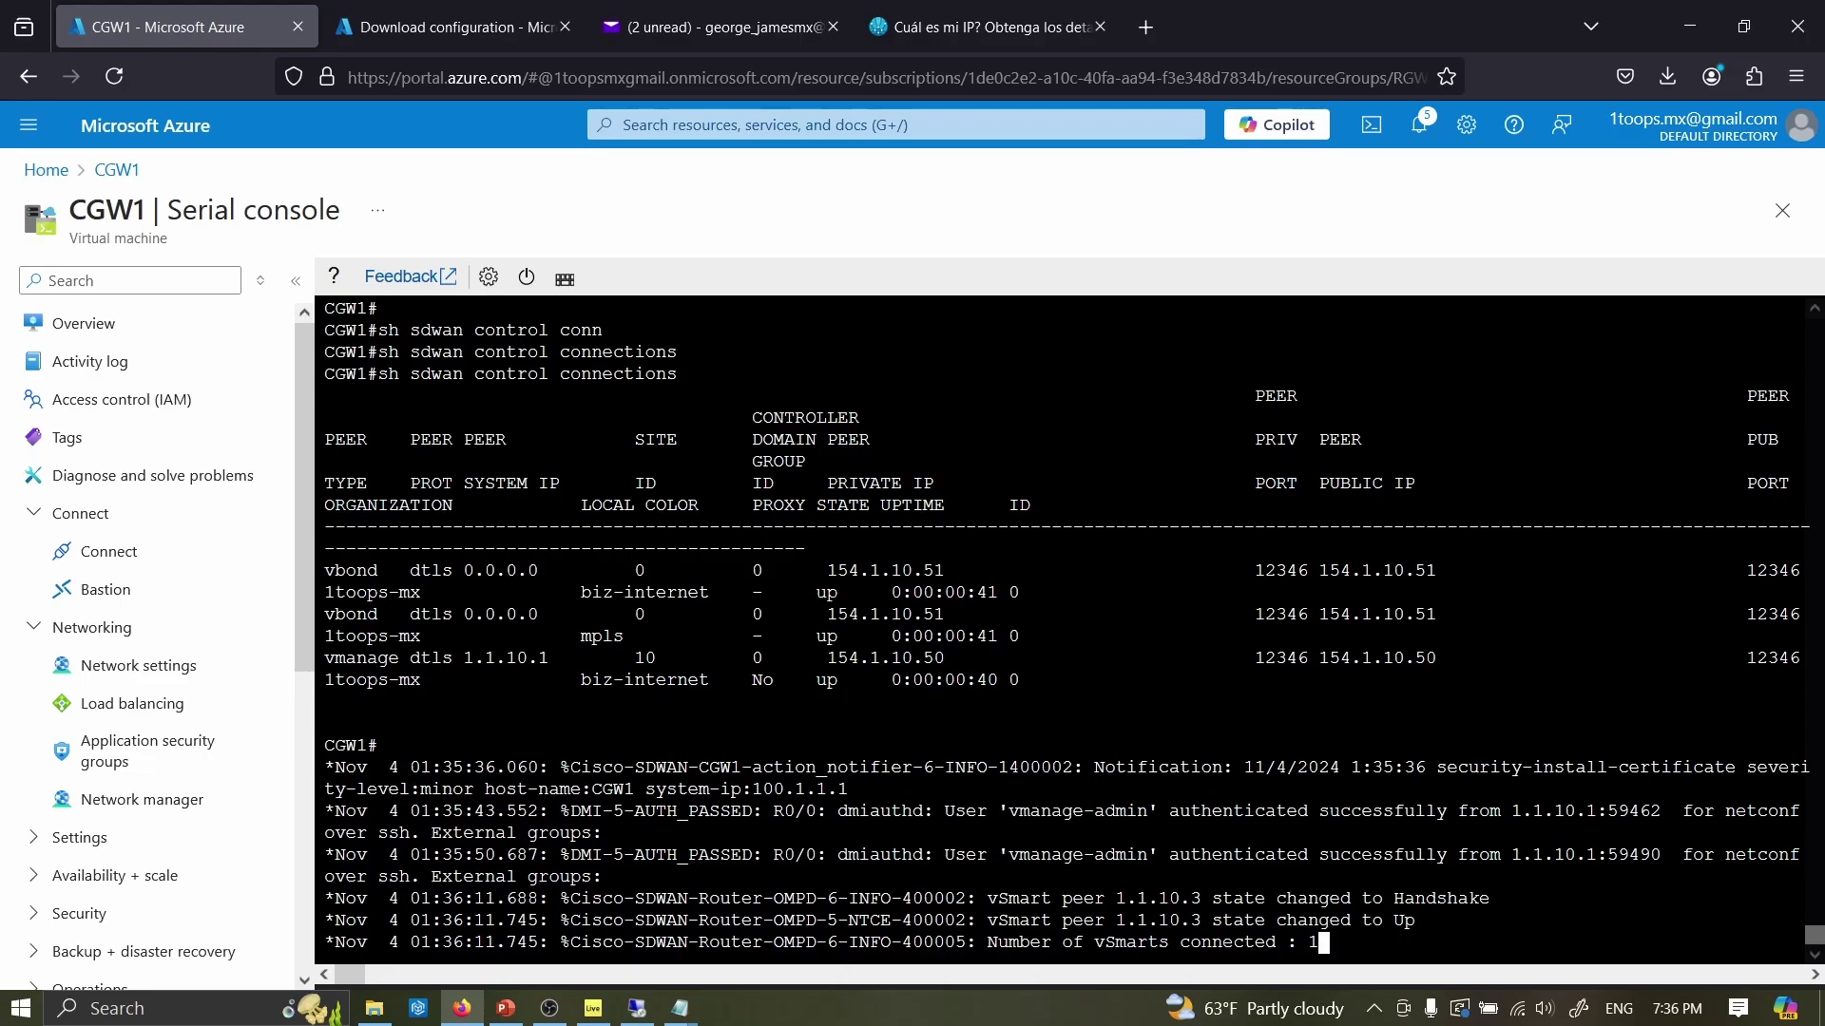
- Delete the cgw1625 interface from Network interfaces, then view WAN1's IP configurations
click(437, 25)
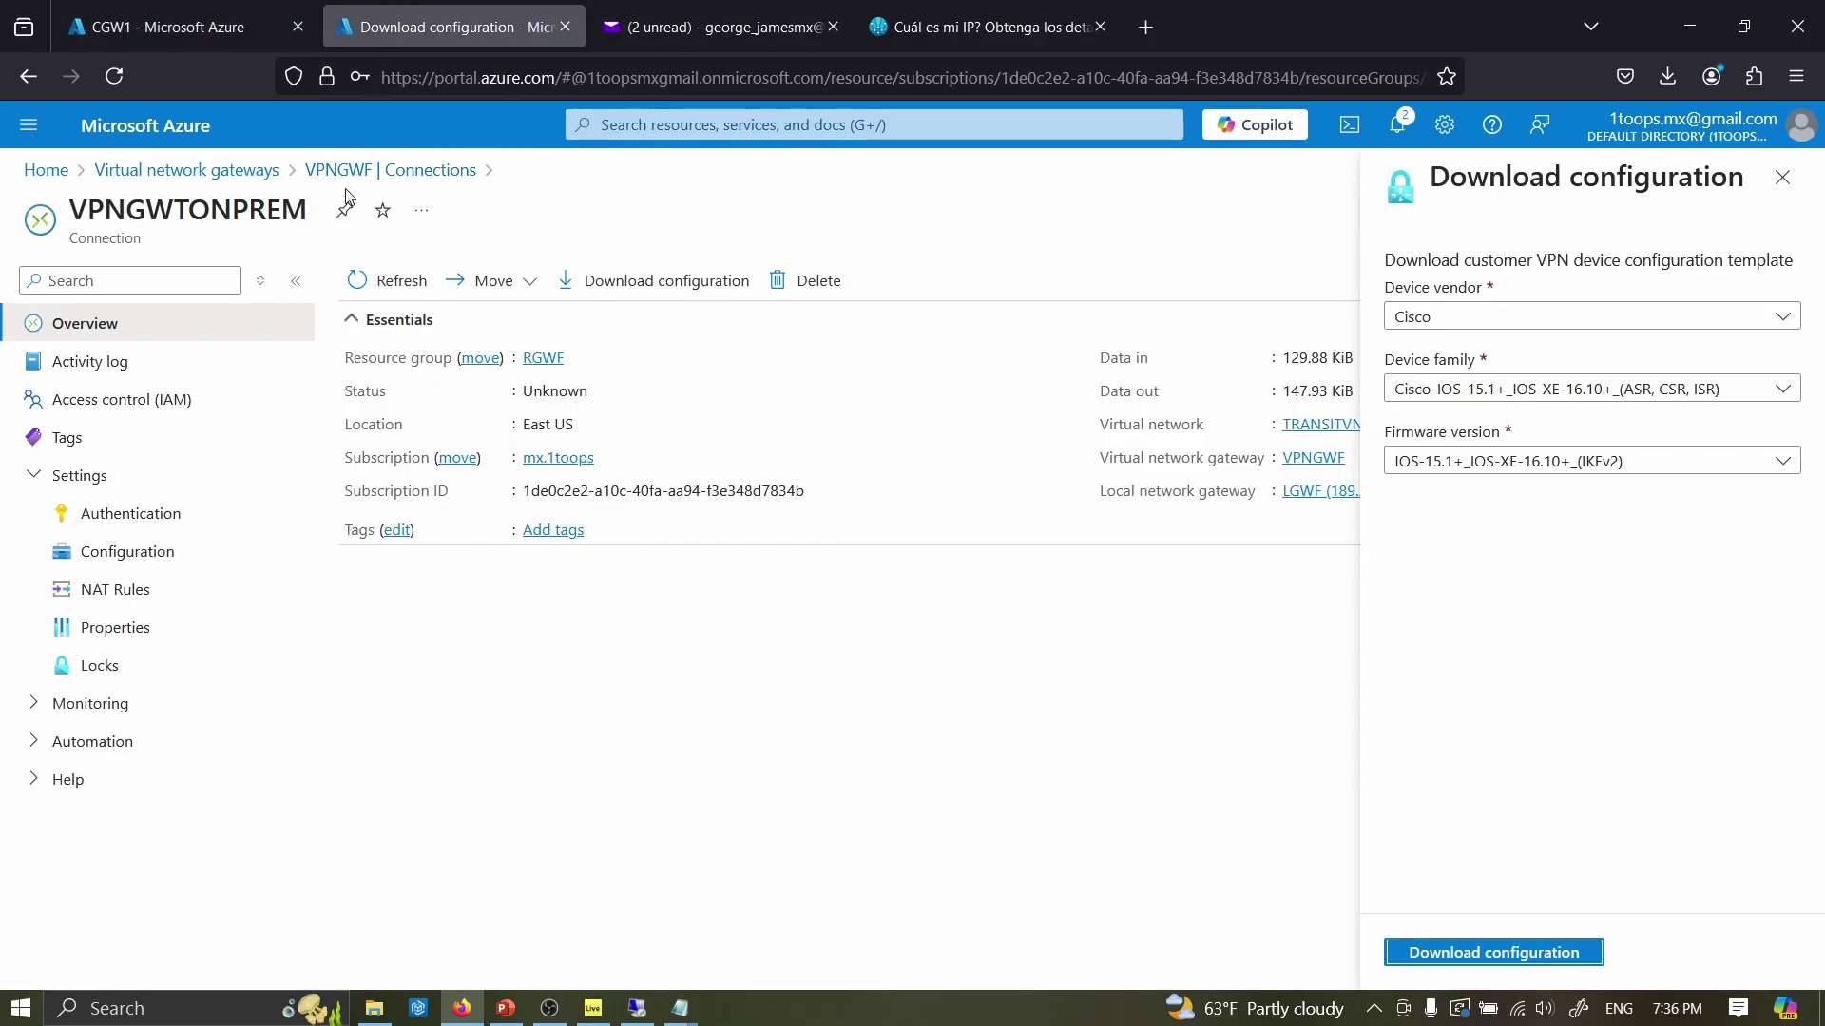
click(46, 170)
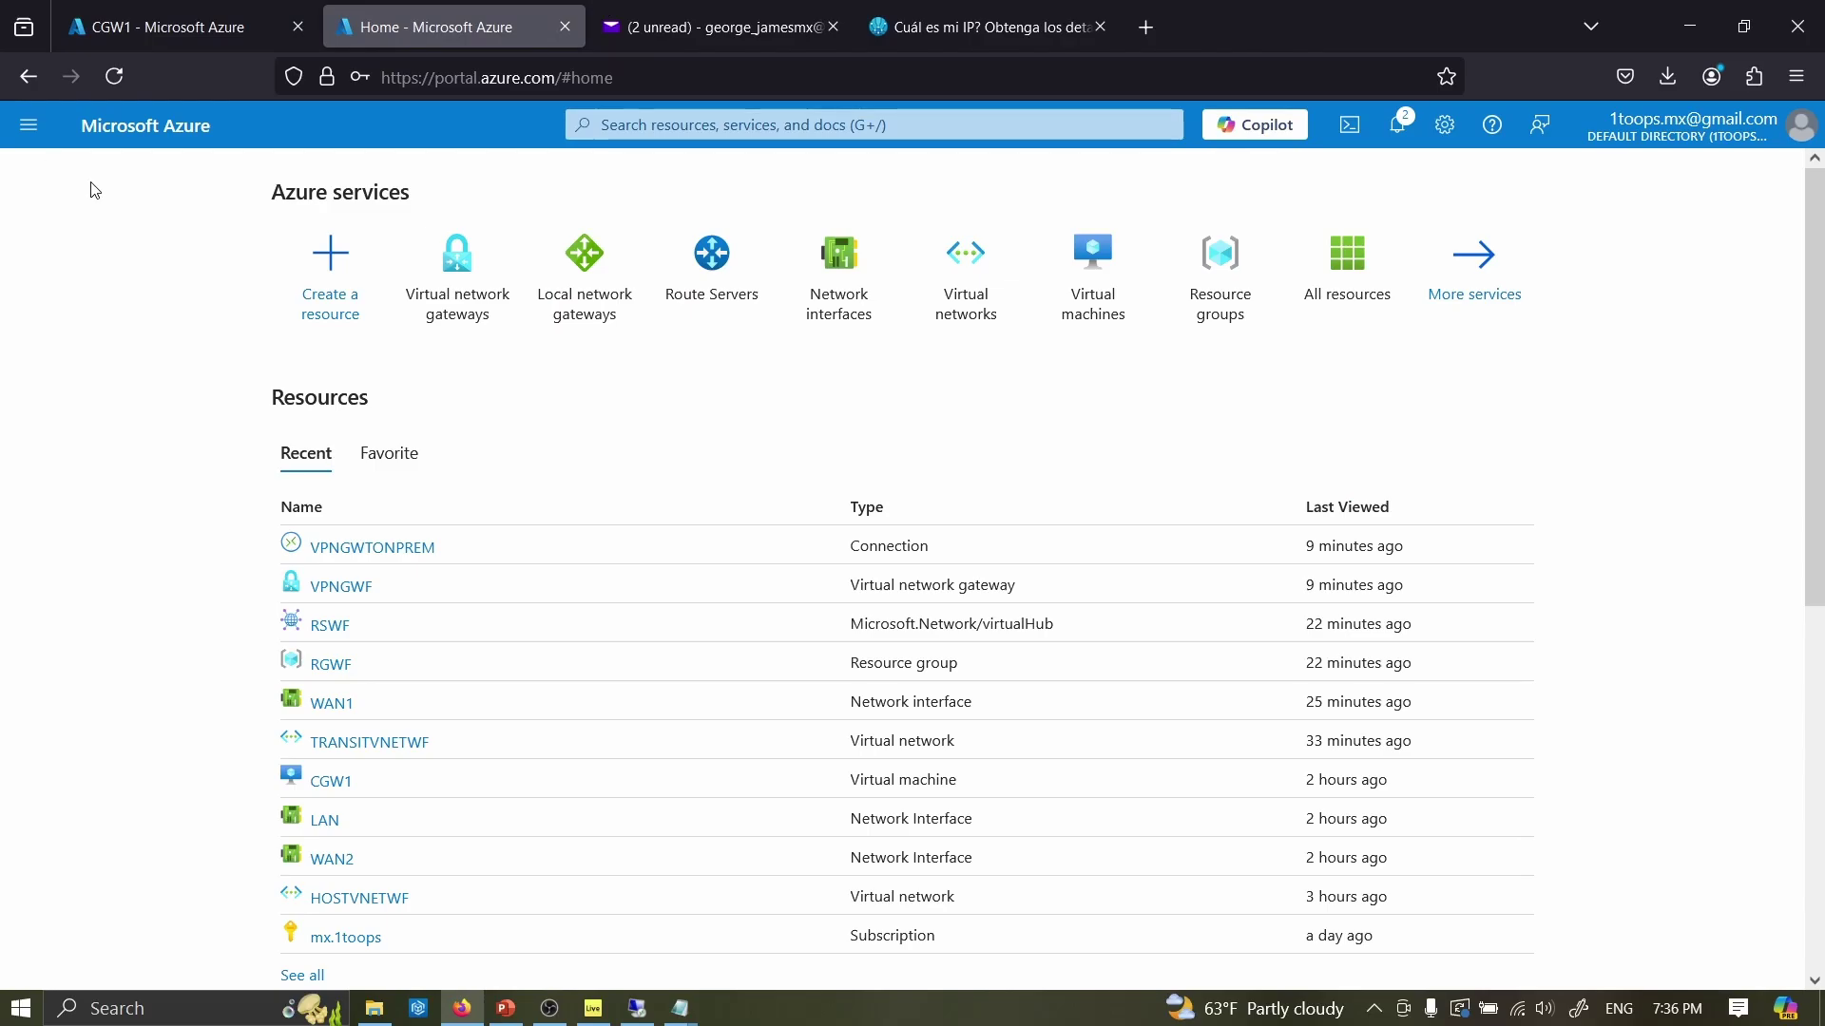
click(841, 306)
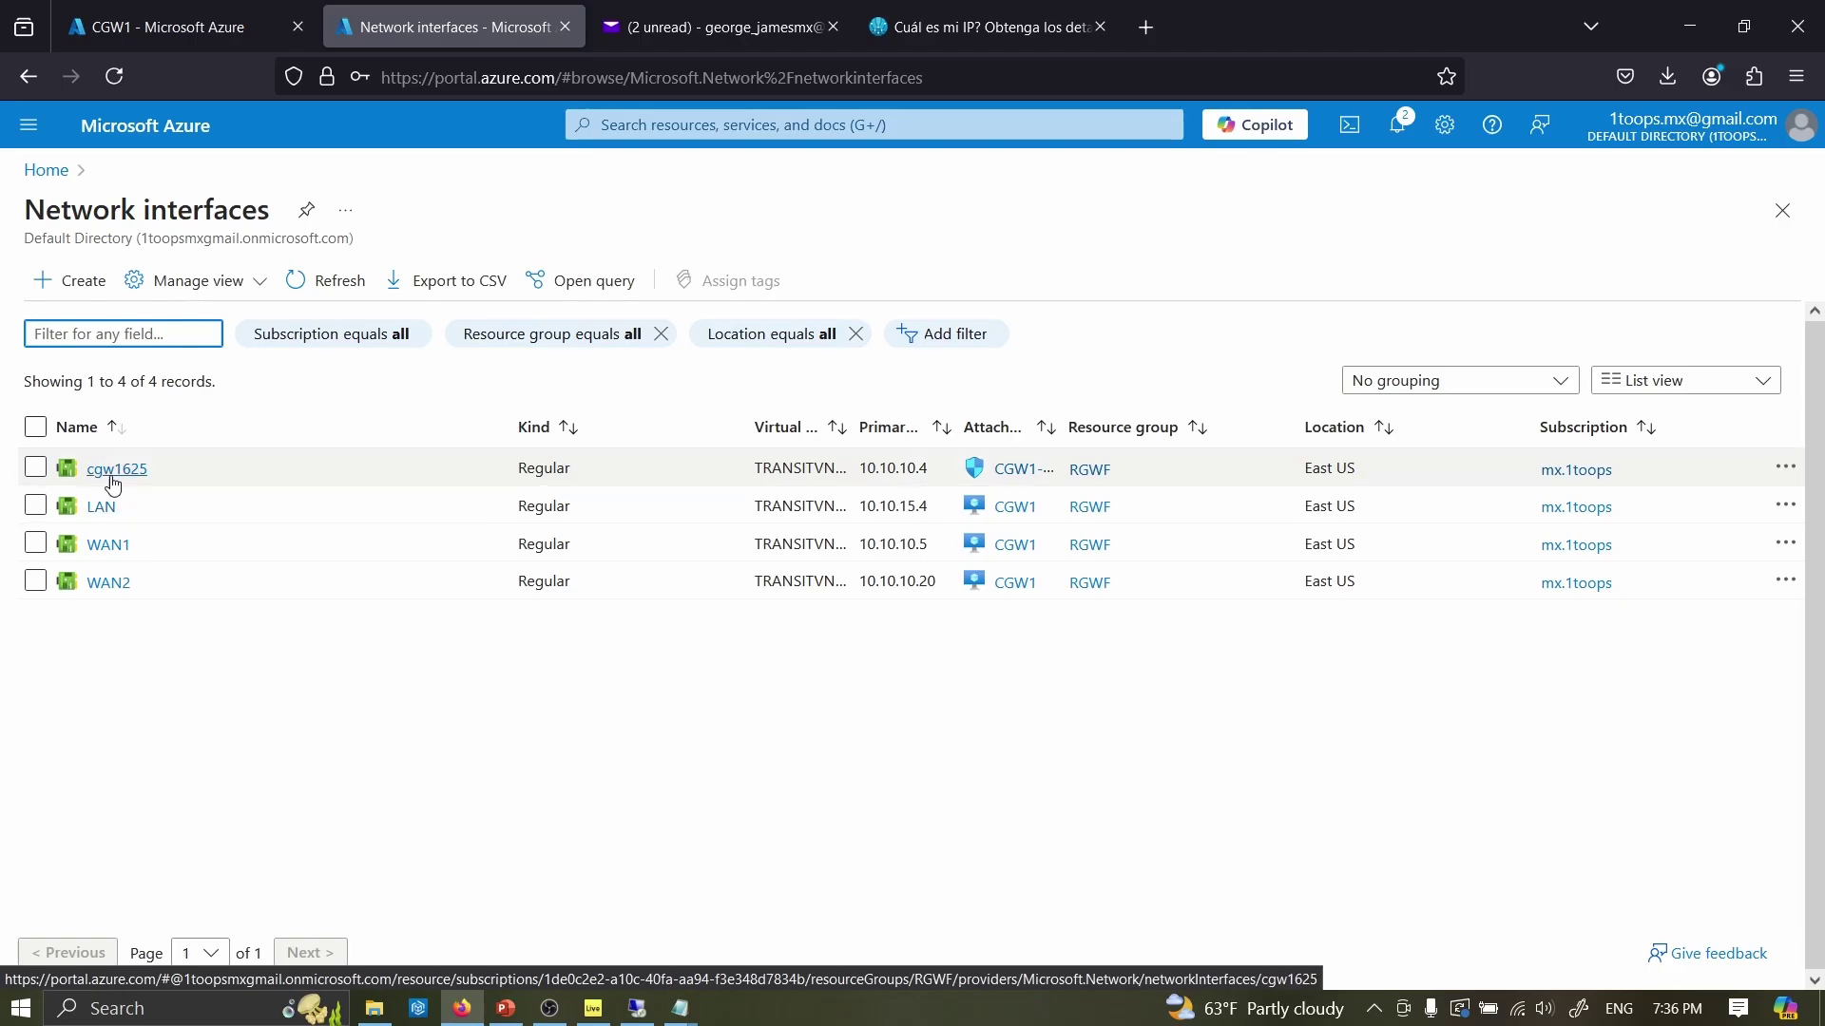
click(36, 467)
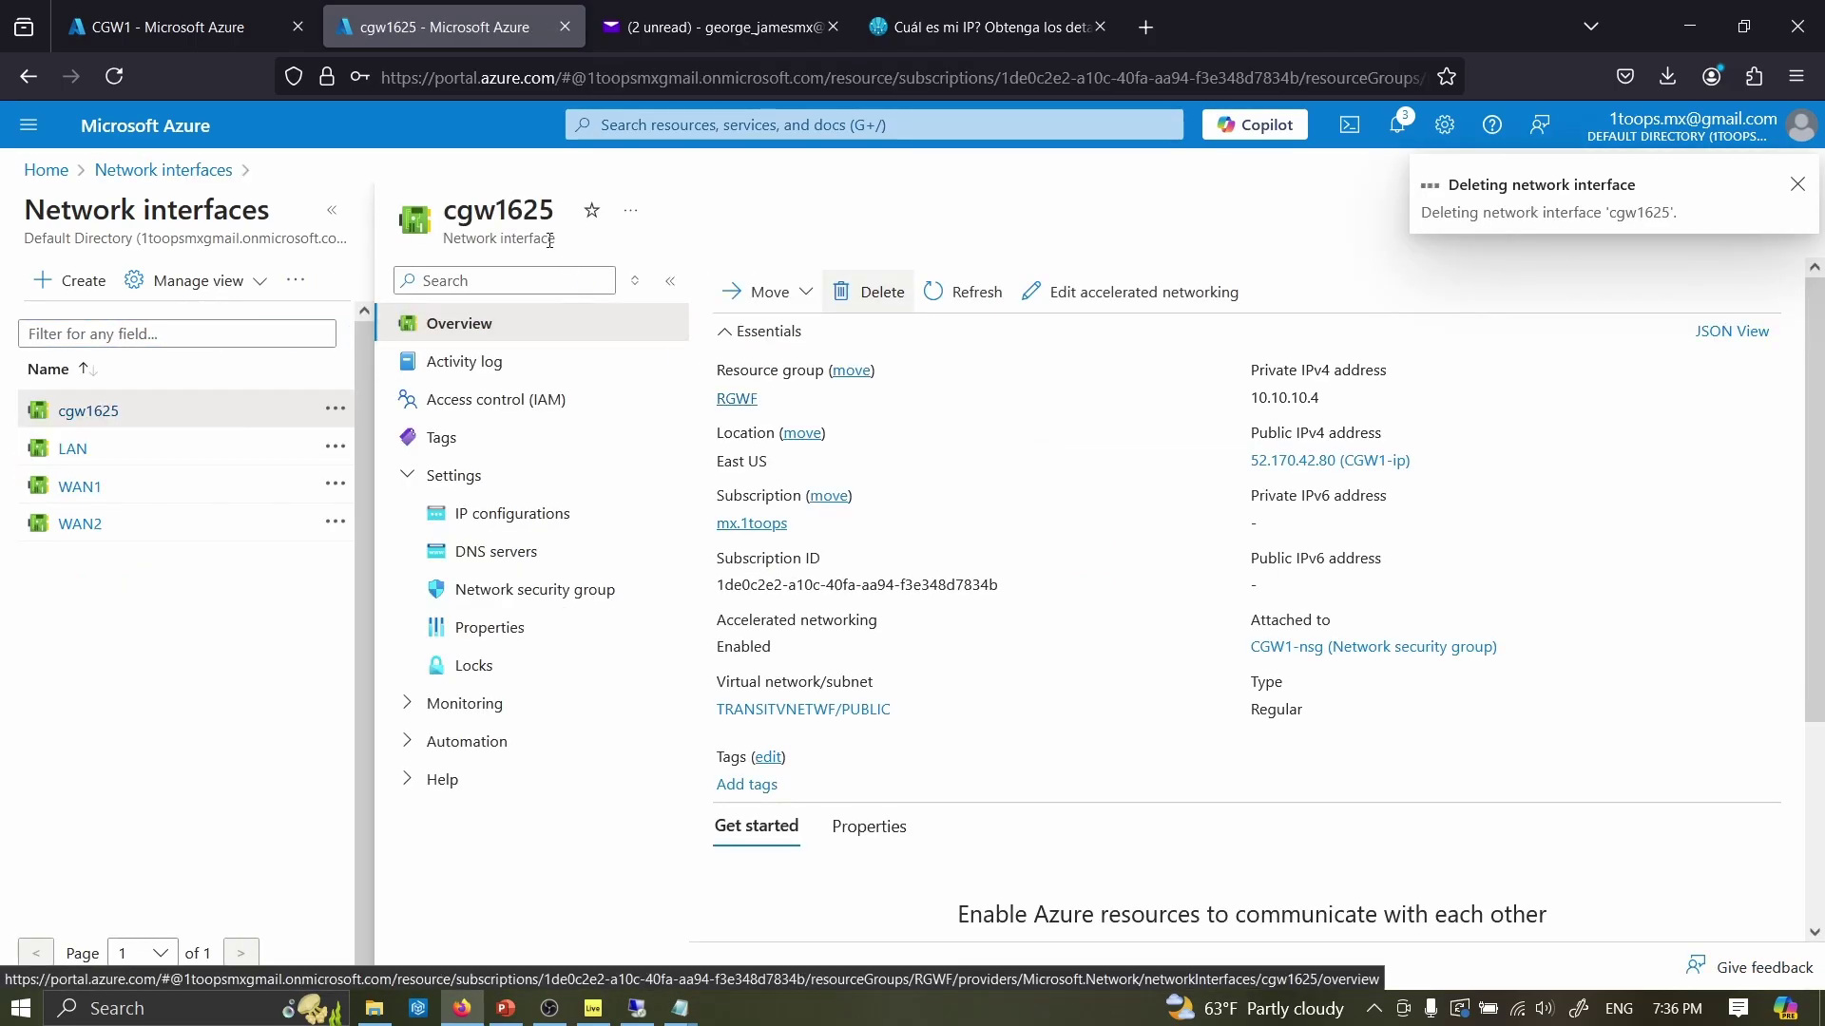
click(82, 488)
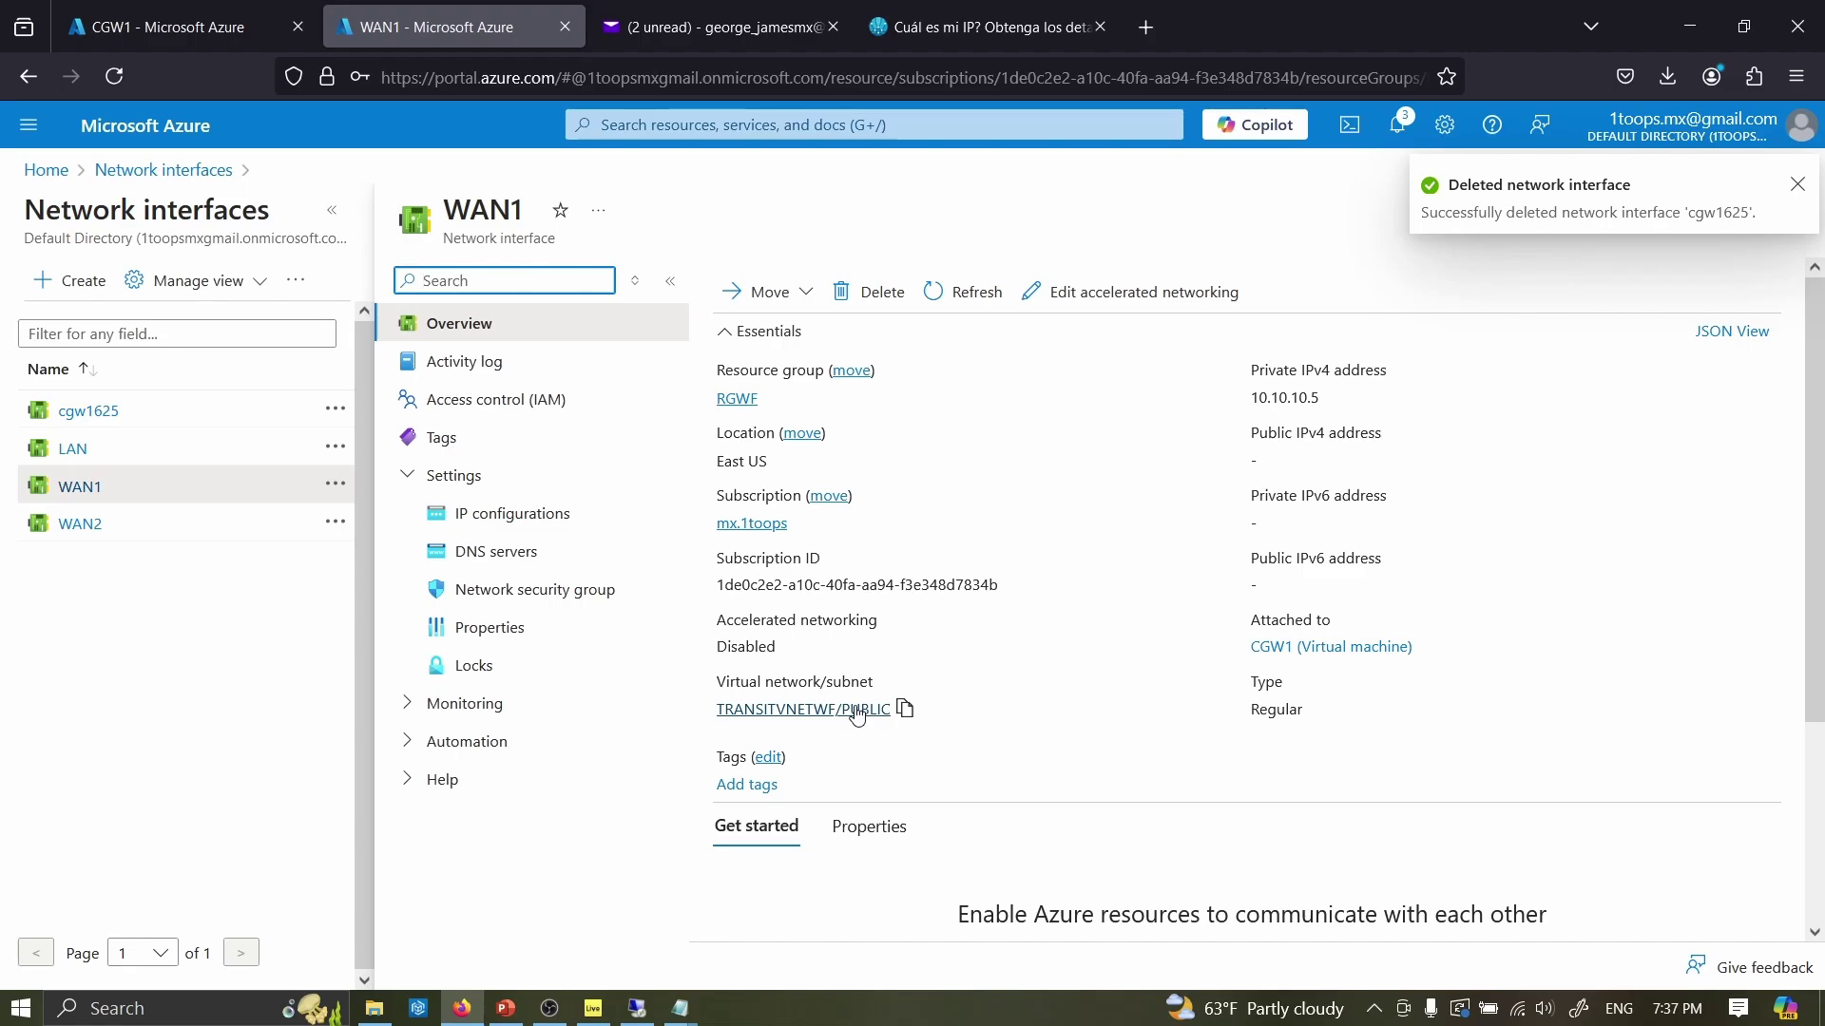
click(506, 515)
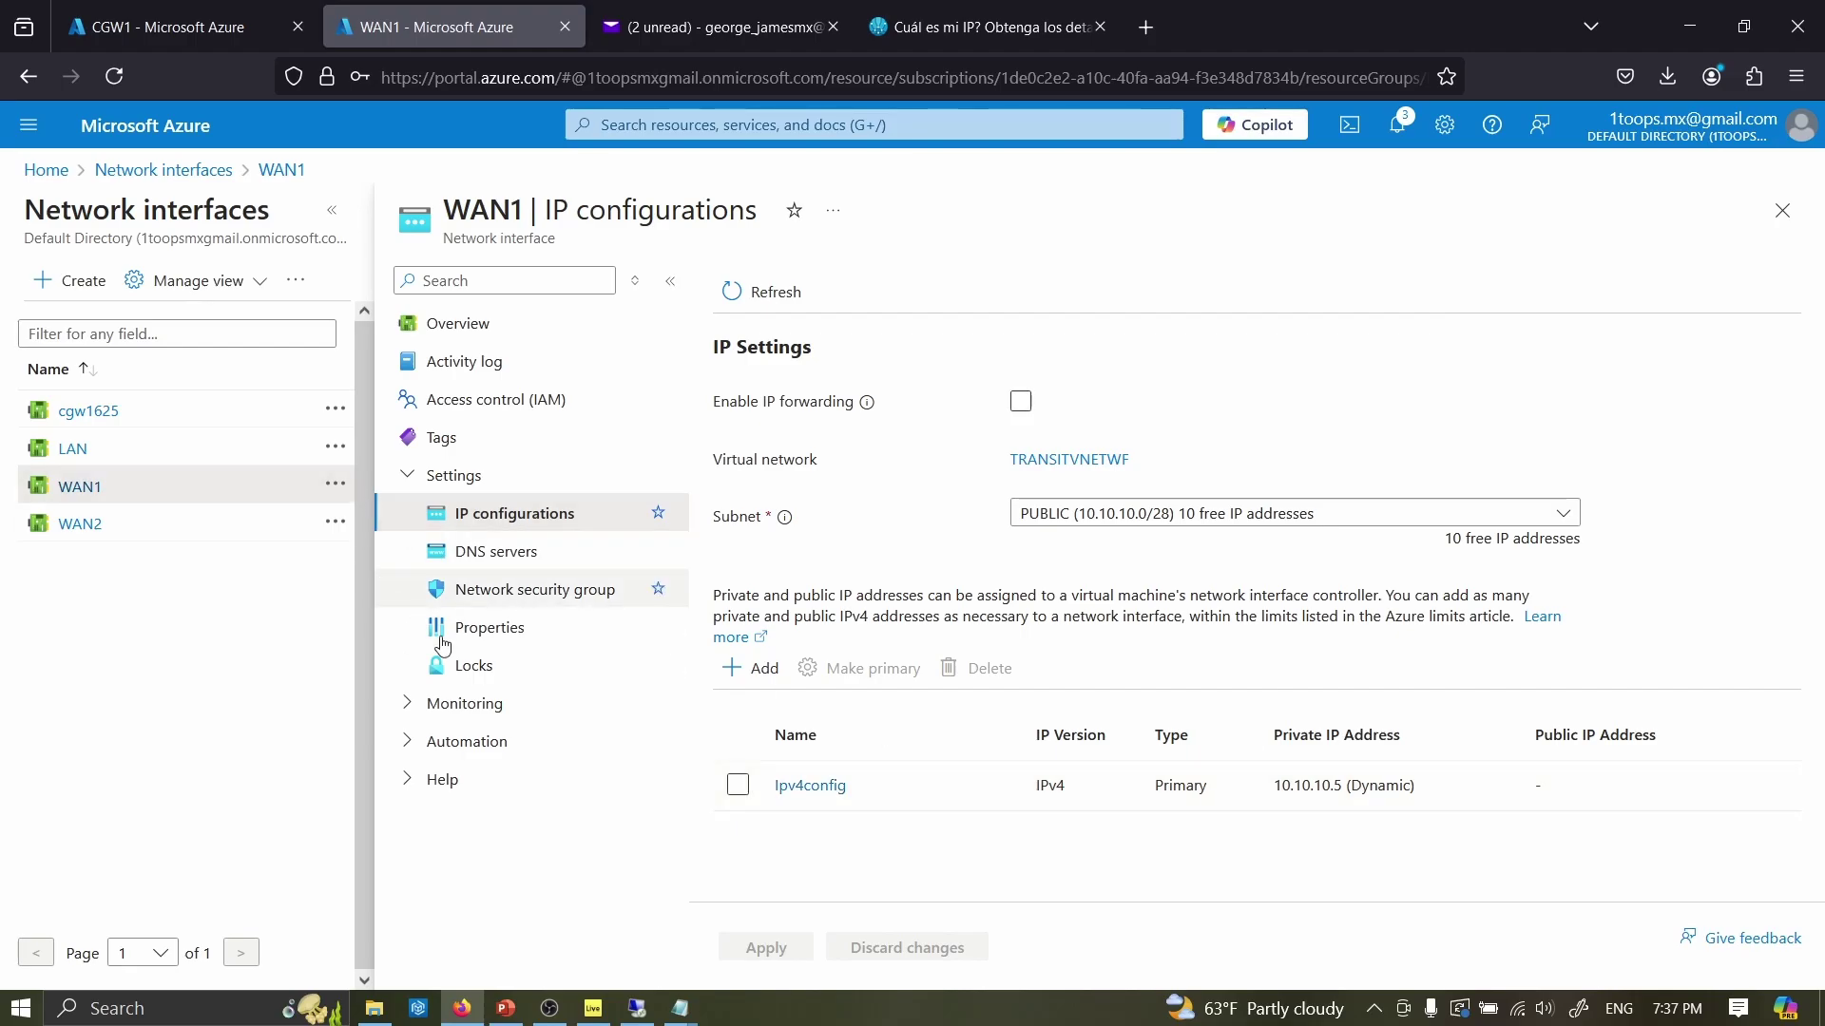
- Edit WAN1's Ipv4config IP configuration and tick Associate public IP address
click(827, 785)
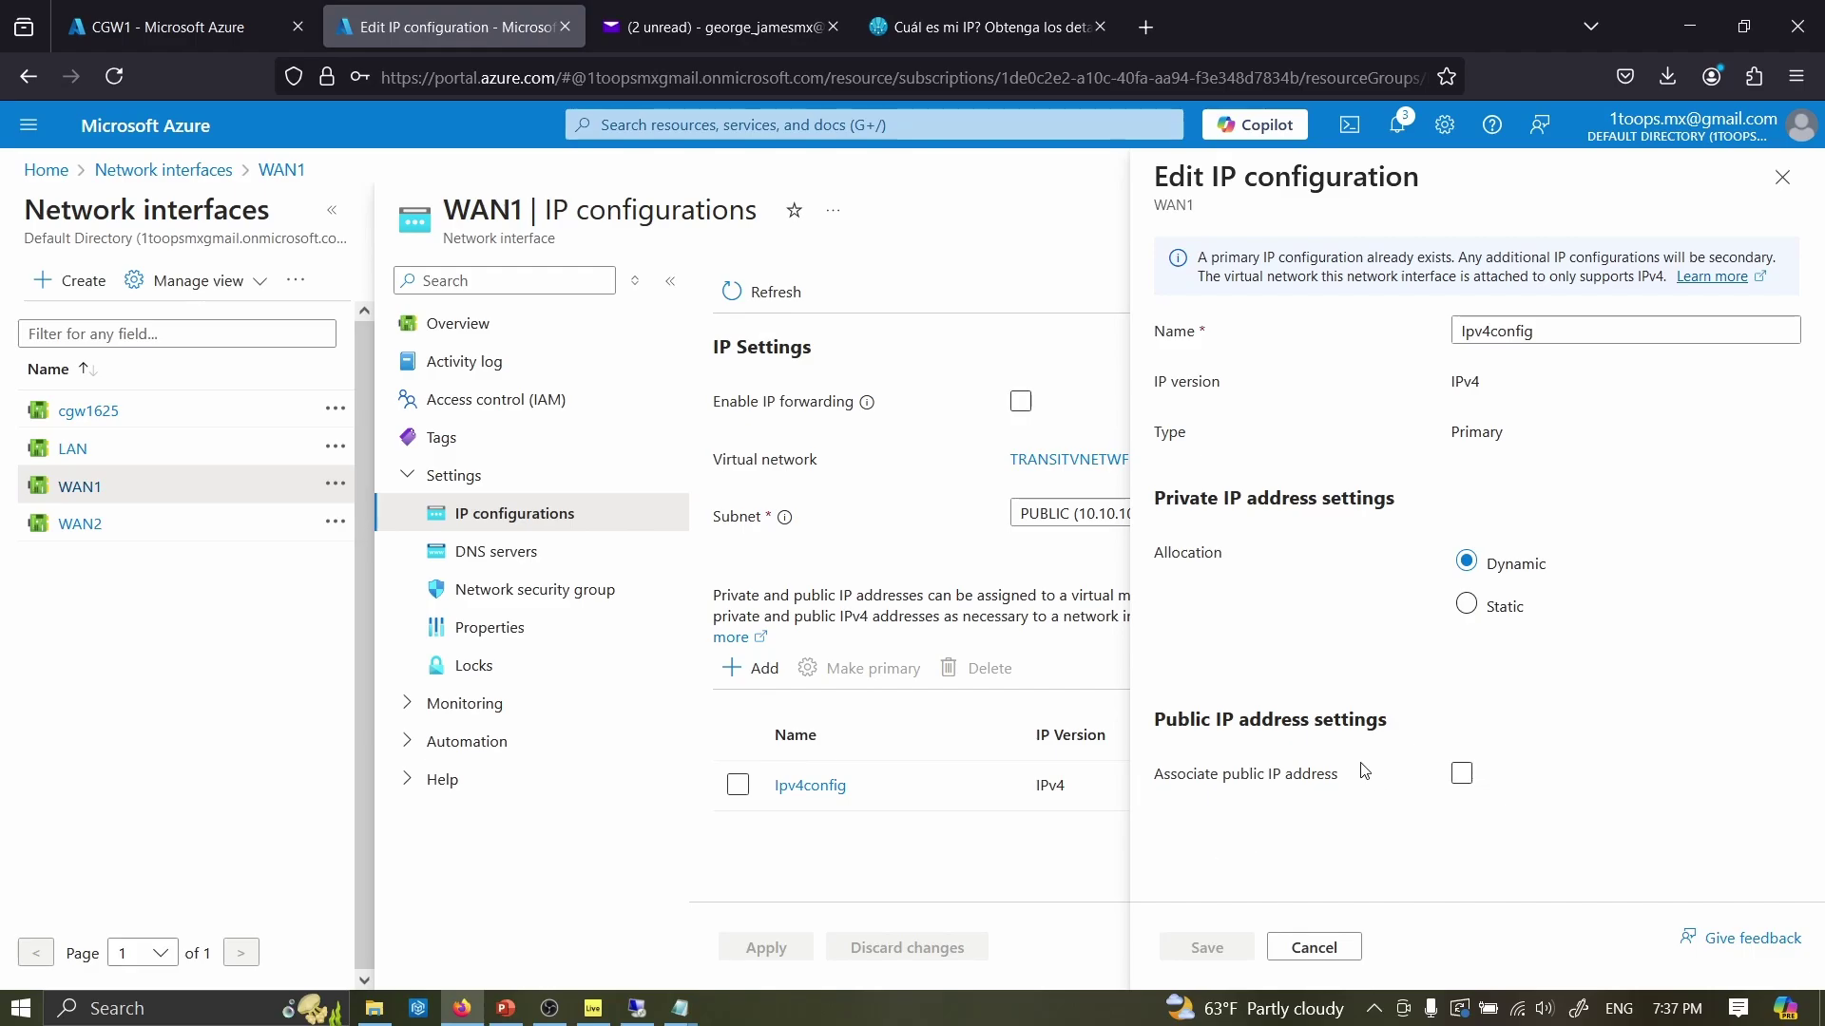
click(1458, 768)
- Cancel the Ipv4config edit and confirm CGW1's BFD sessions are up with show sdwan bfd sessions
click(1321, 954)
key(ctrl+shift+Tab)
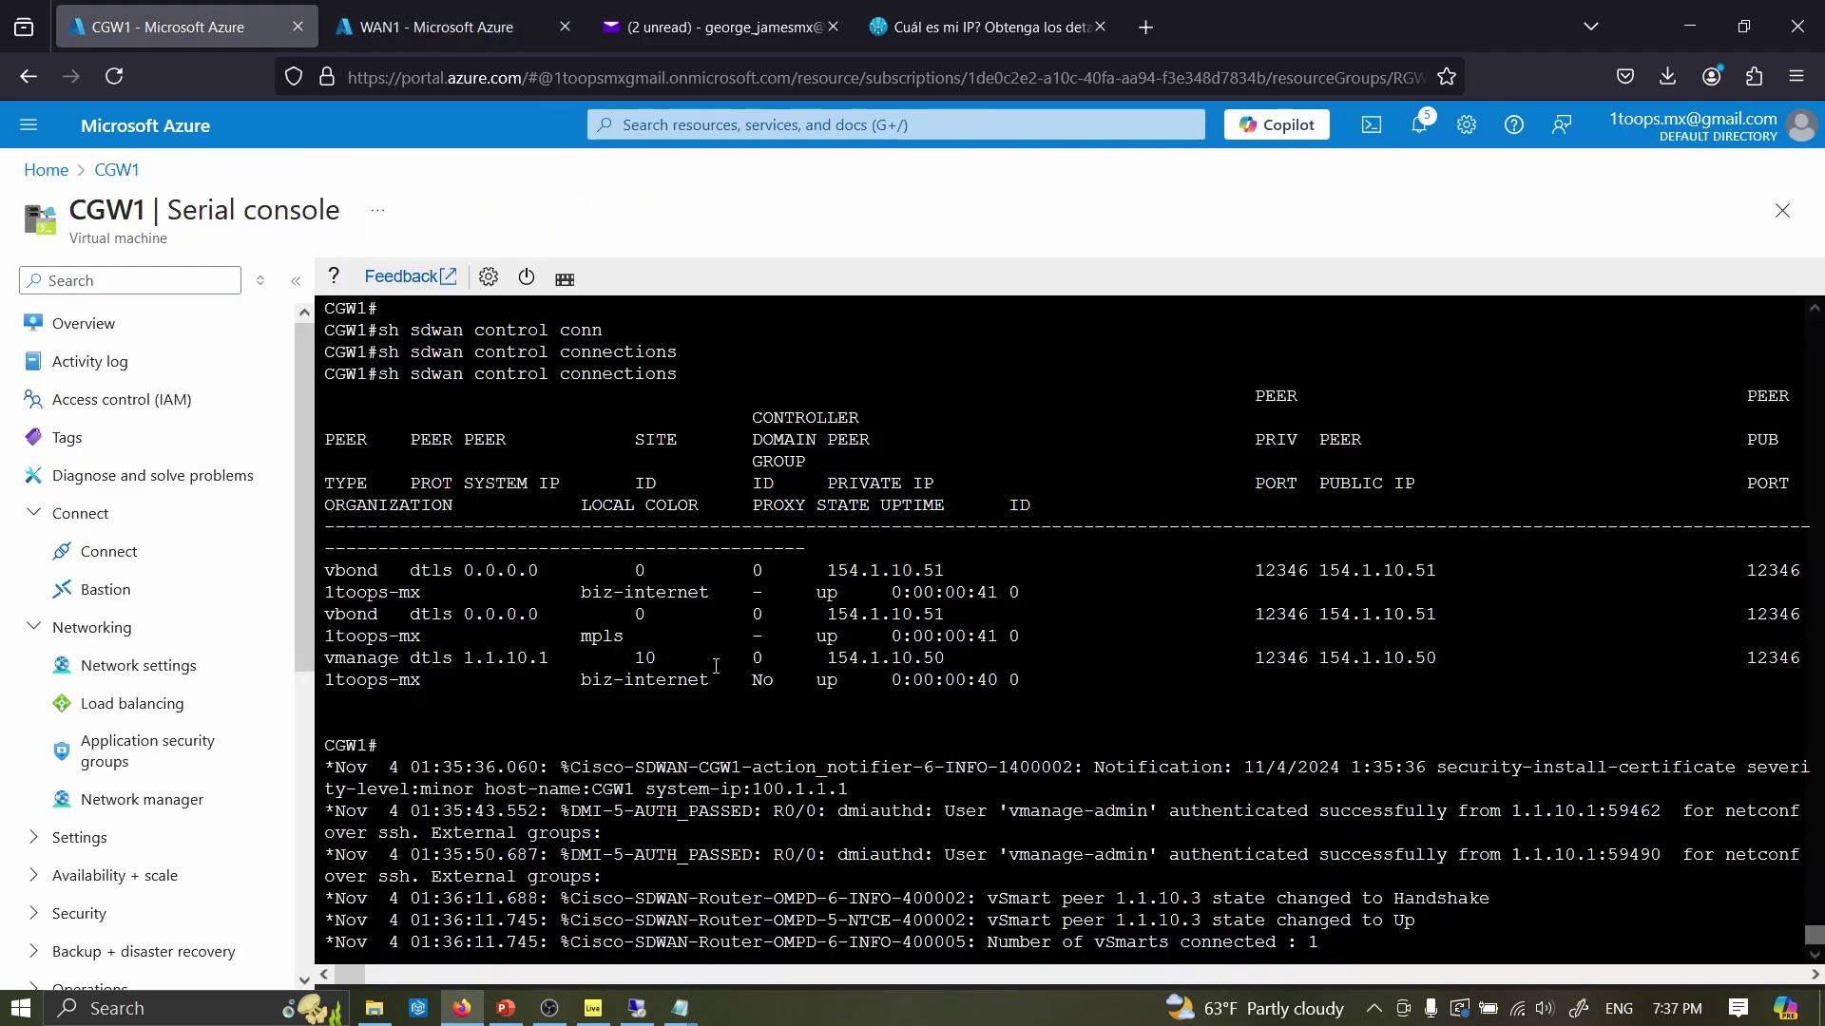
key(Return)
key(Return)
text(sh sdwan bfd ses)
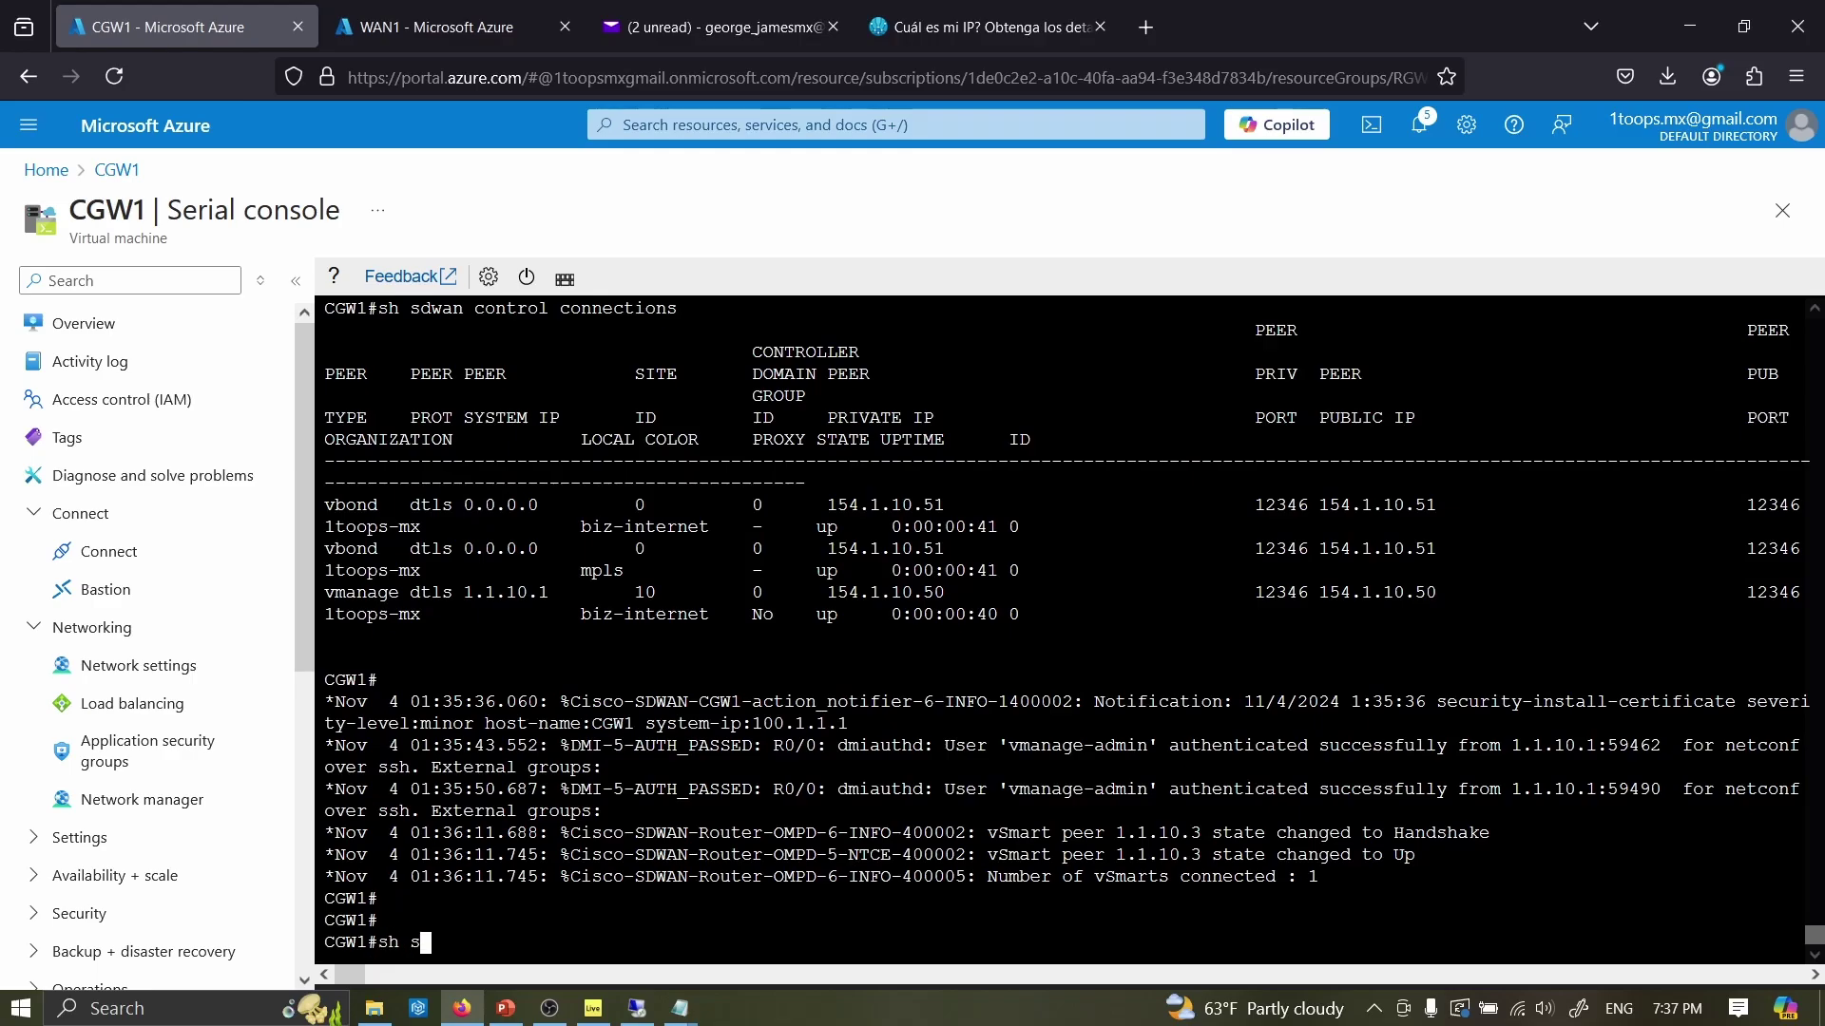
key(Tab)
key(Return)
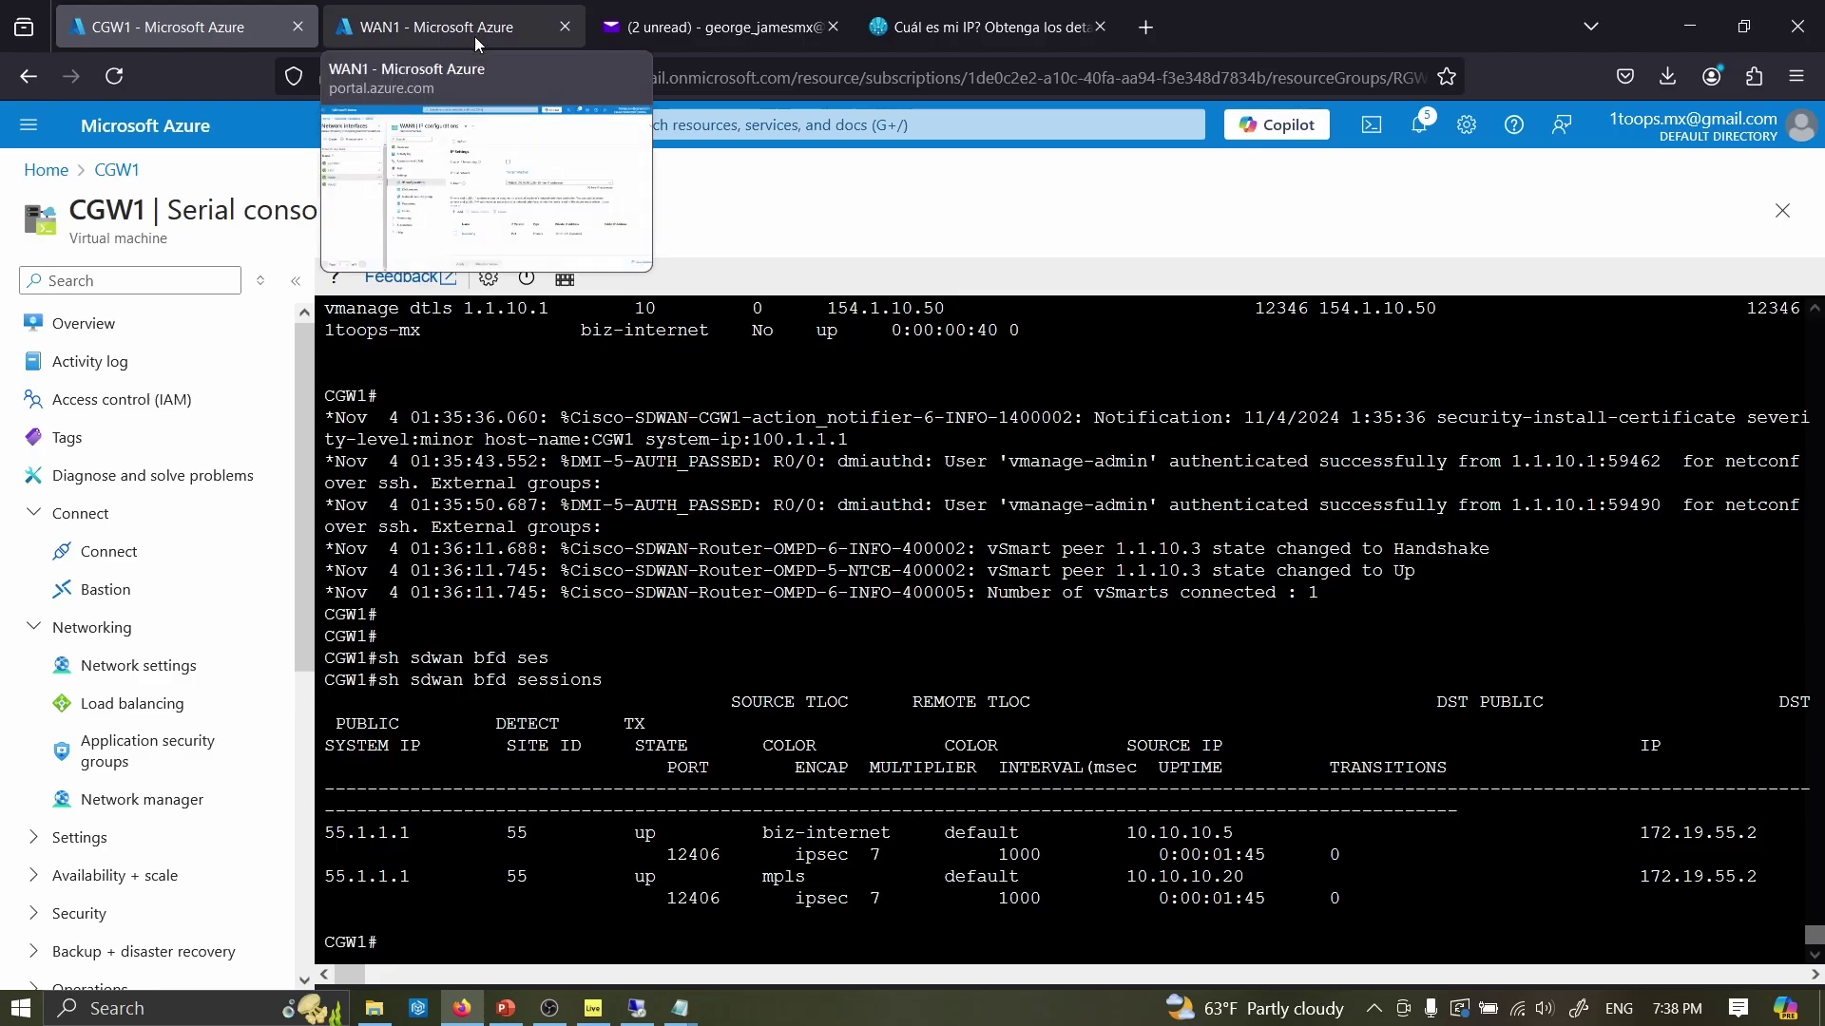
click(448, 30)
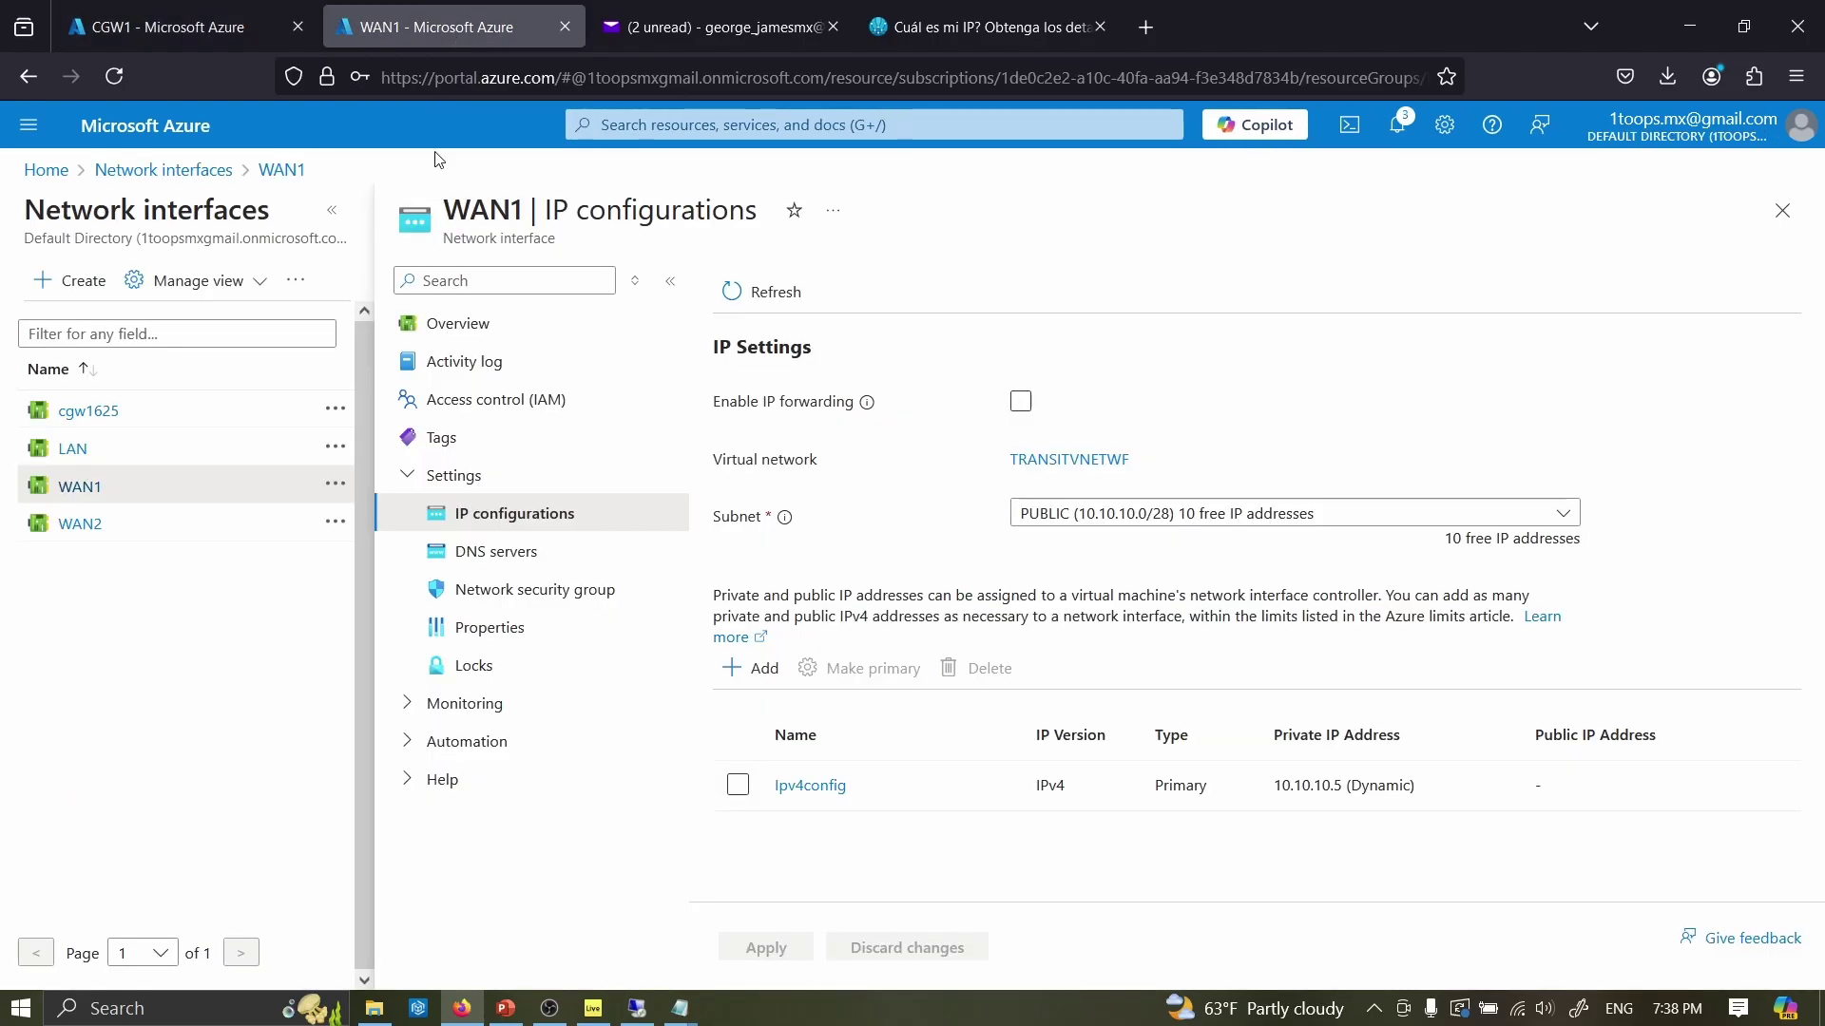
- Open the RSWF route server from the Route Servers list
click(55, 177)
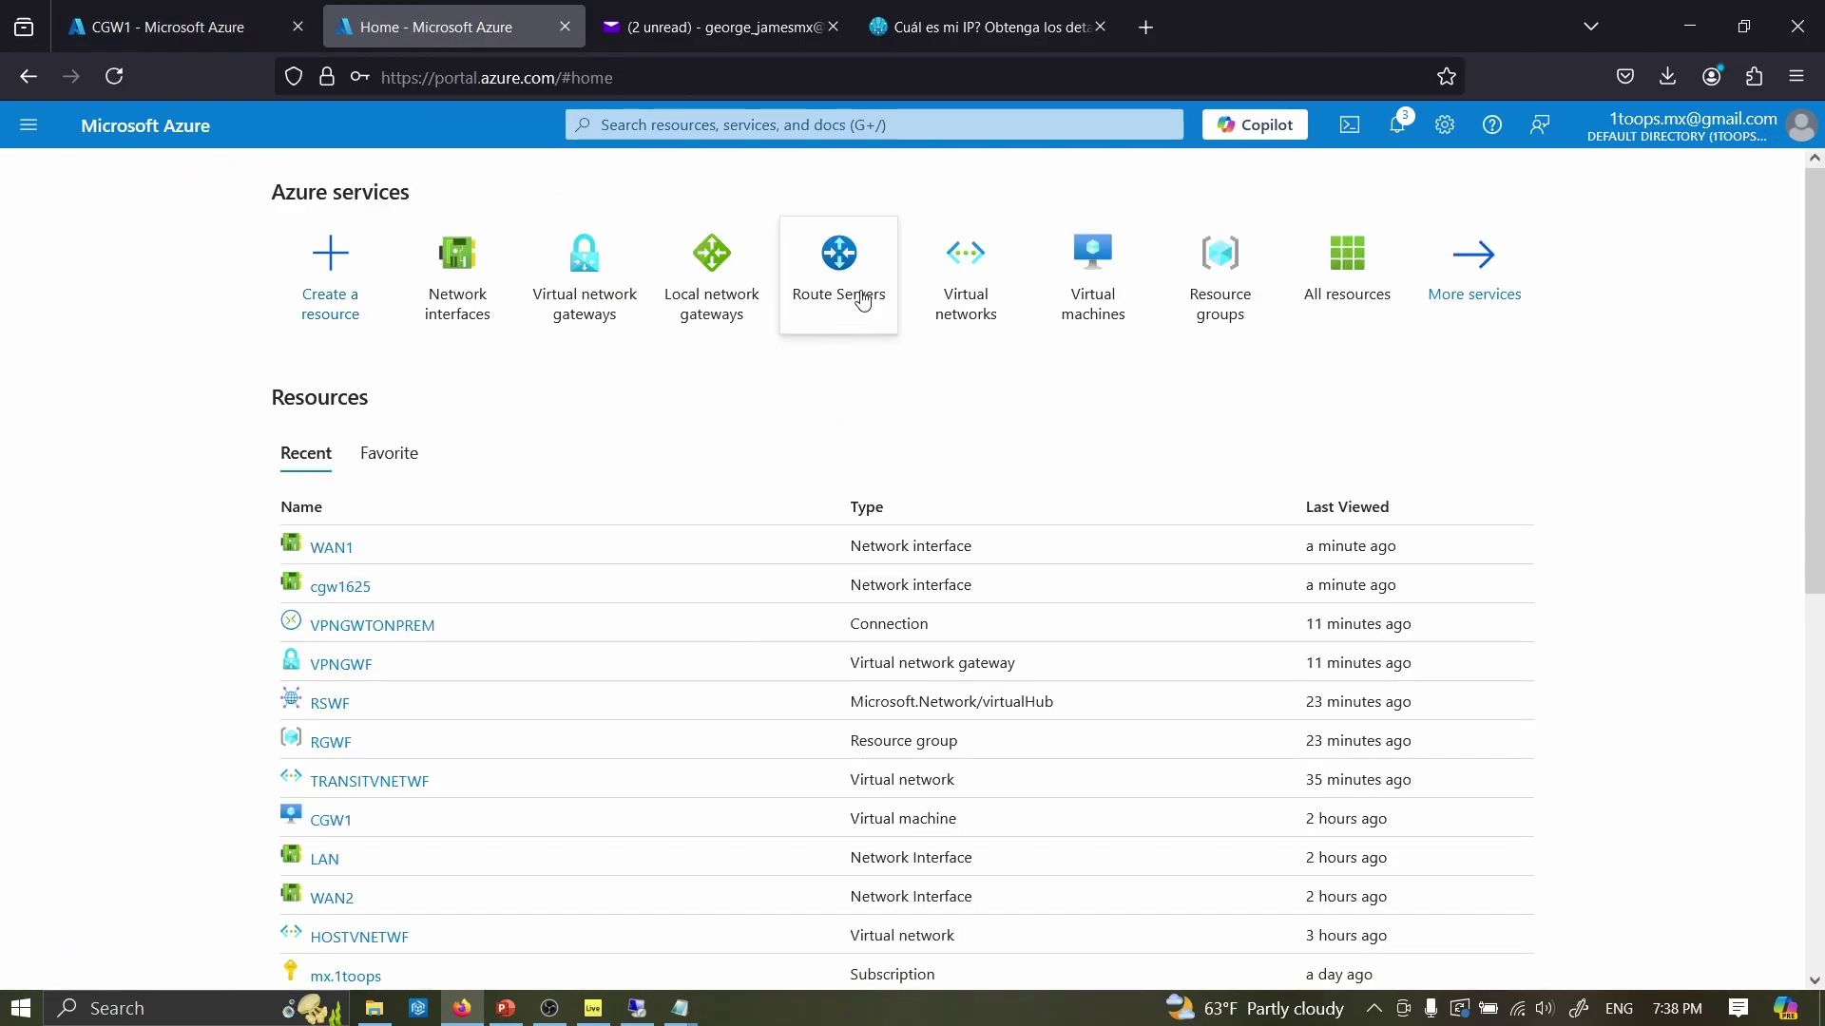
click(860, 296)
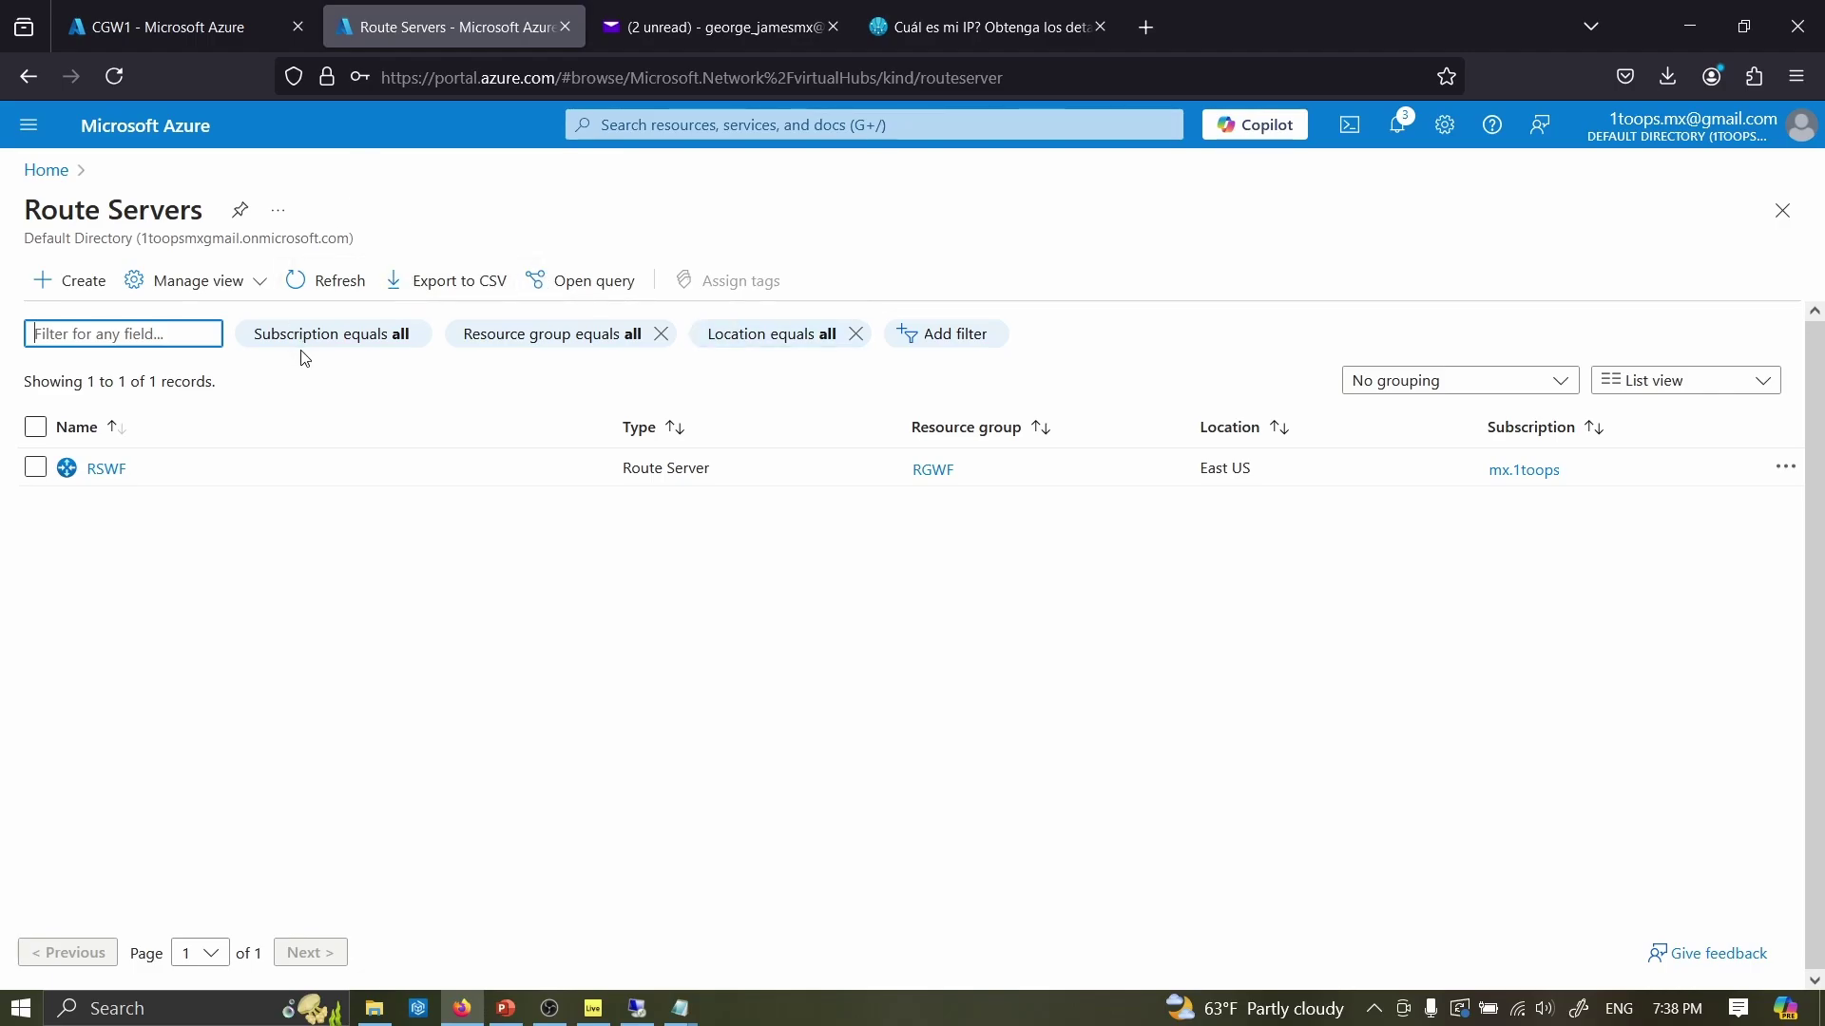
click(99, 469)
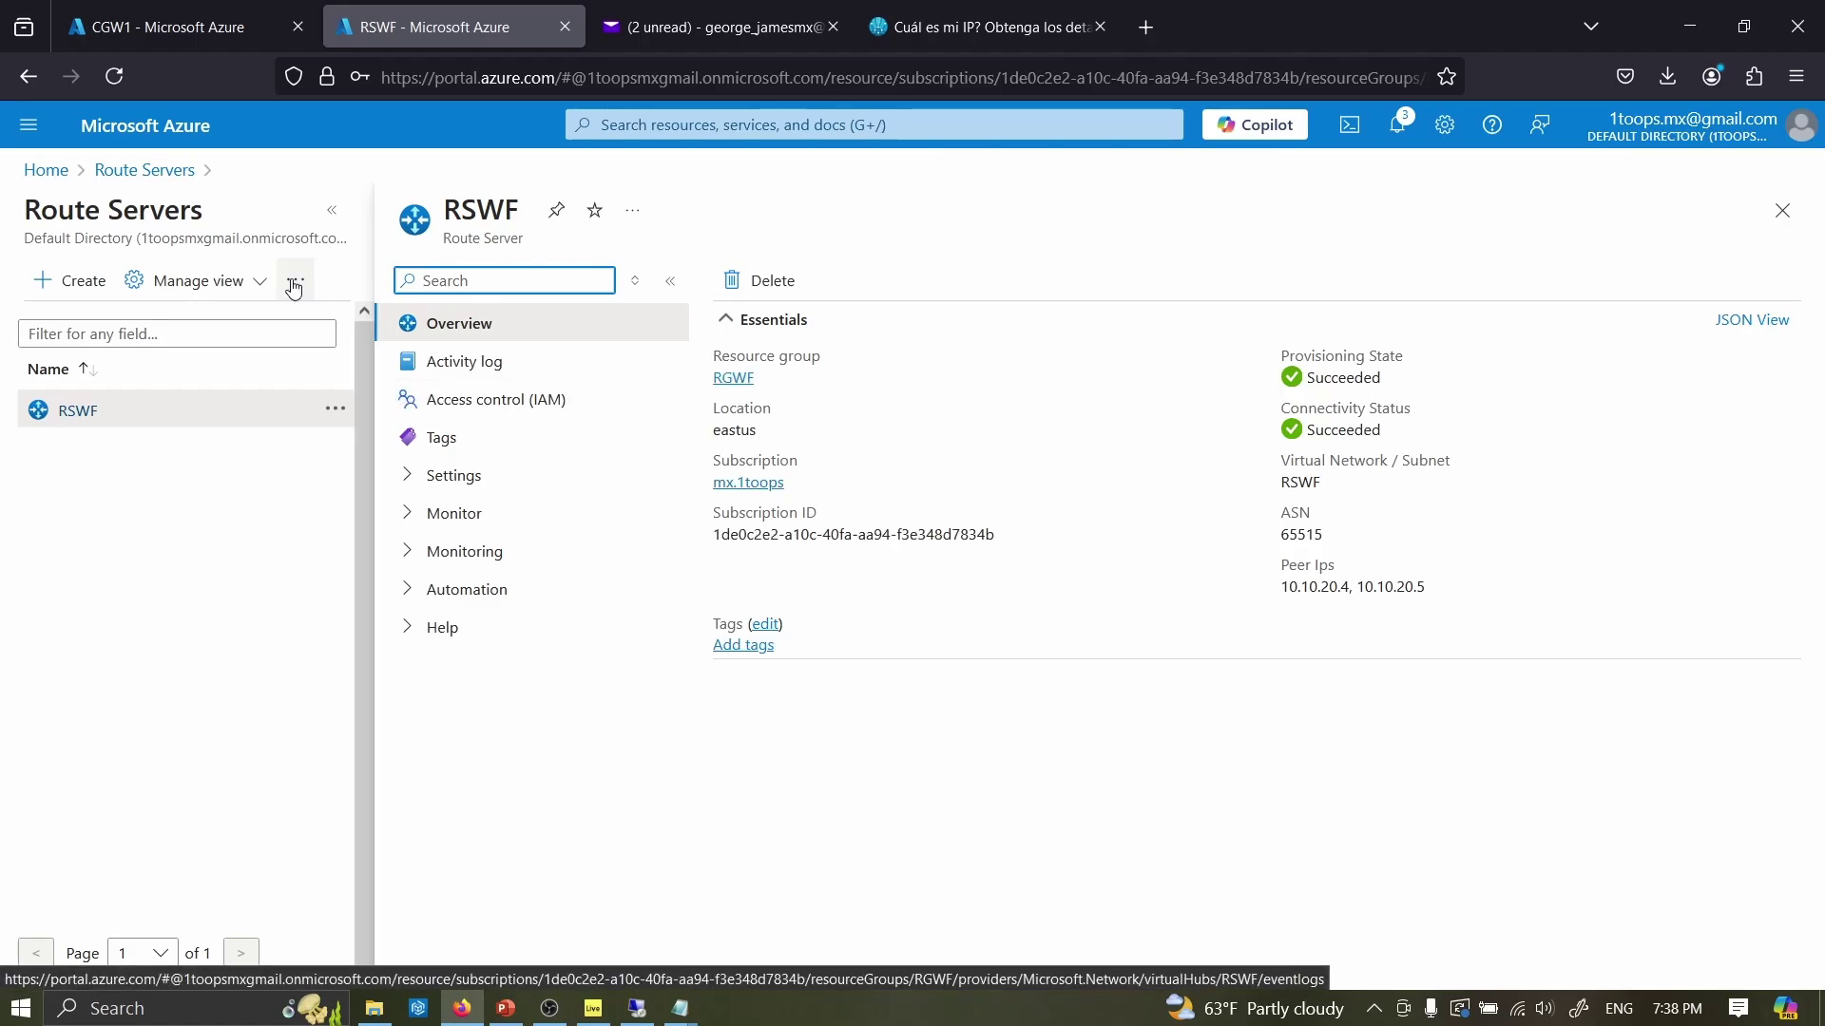
click(145, 170)
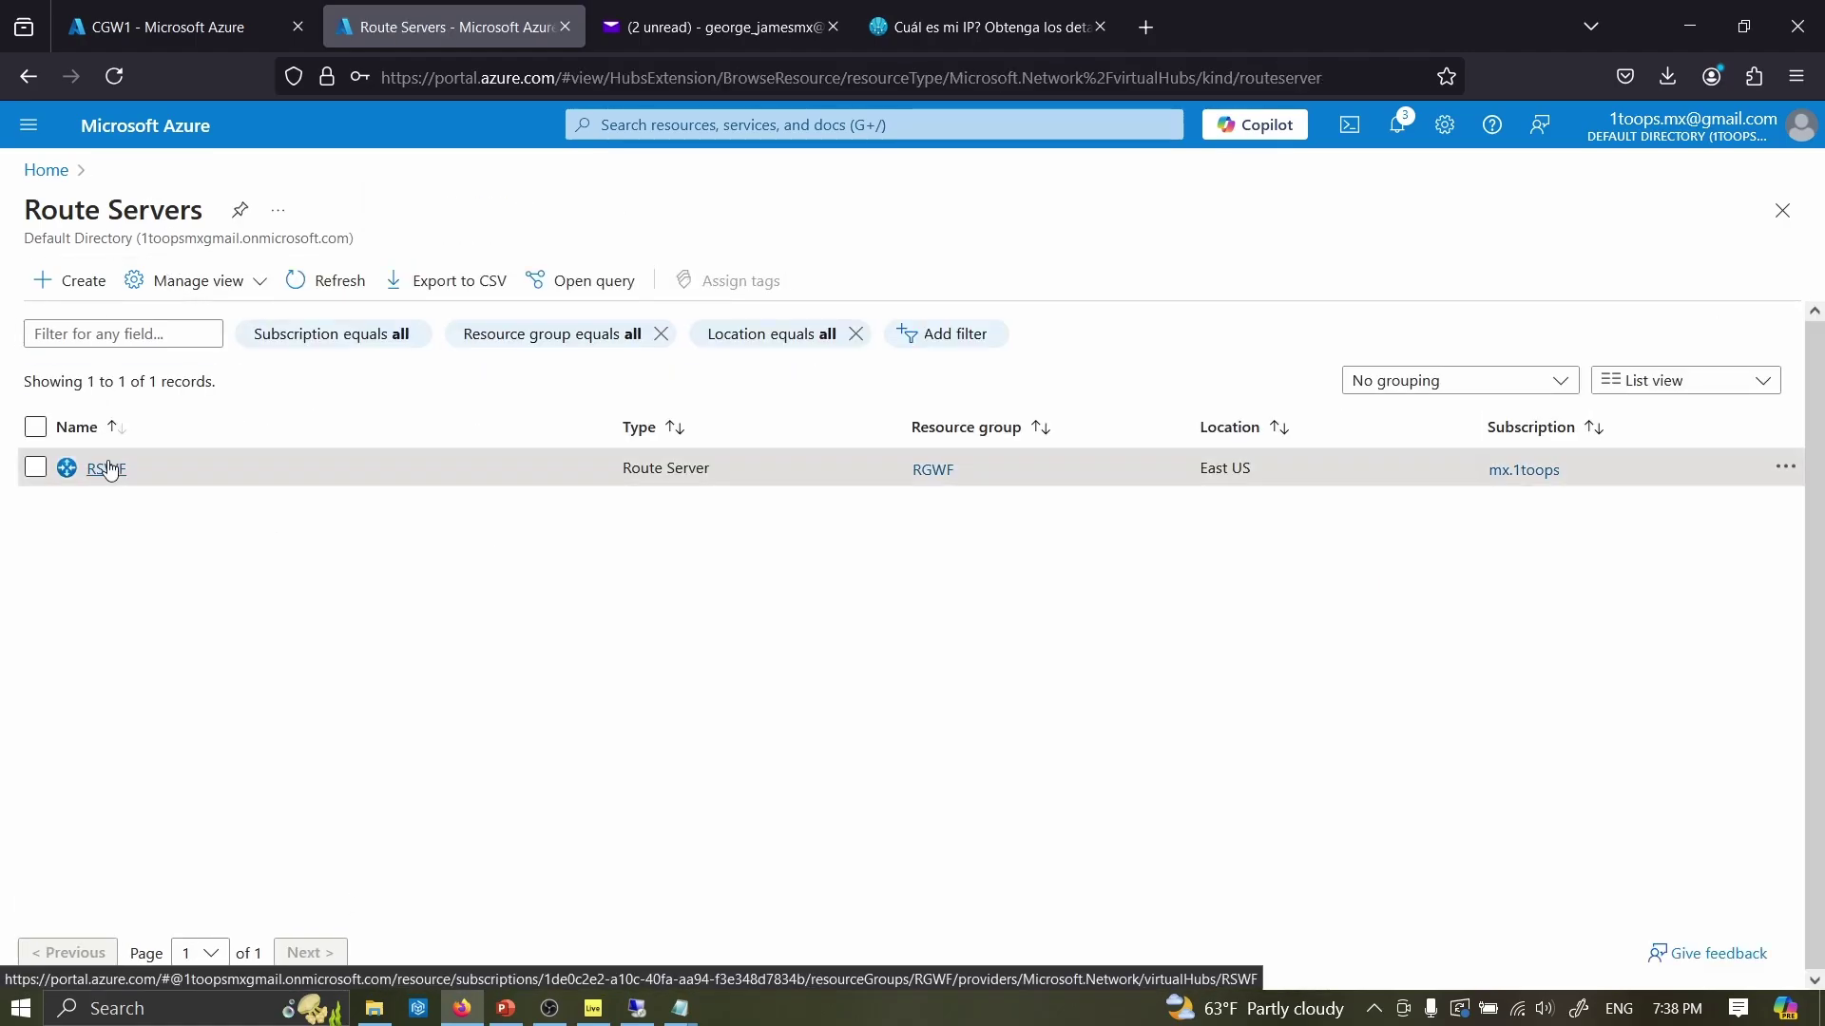
click(110, 468)
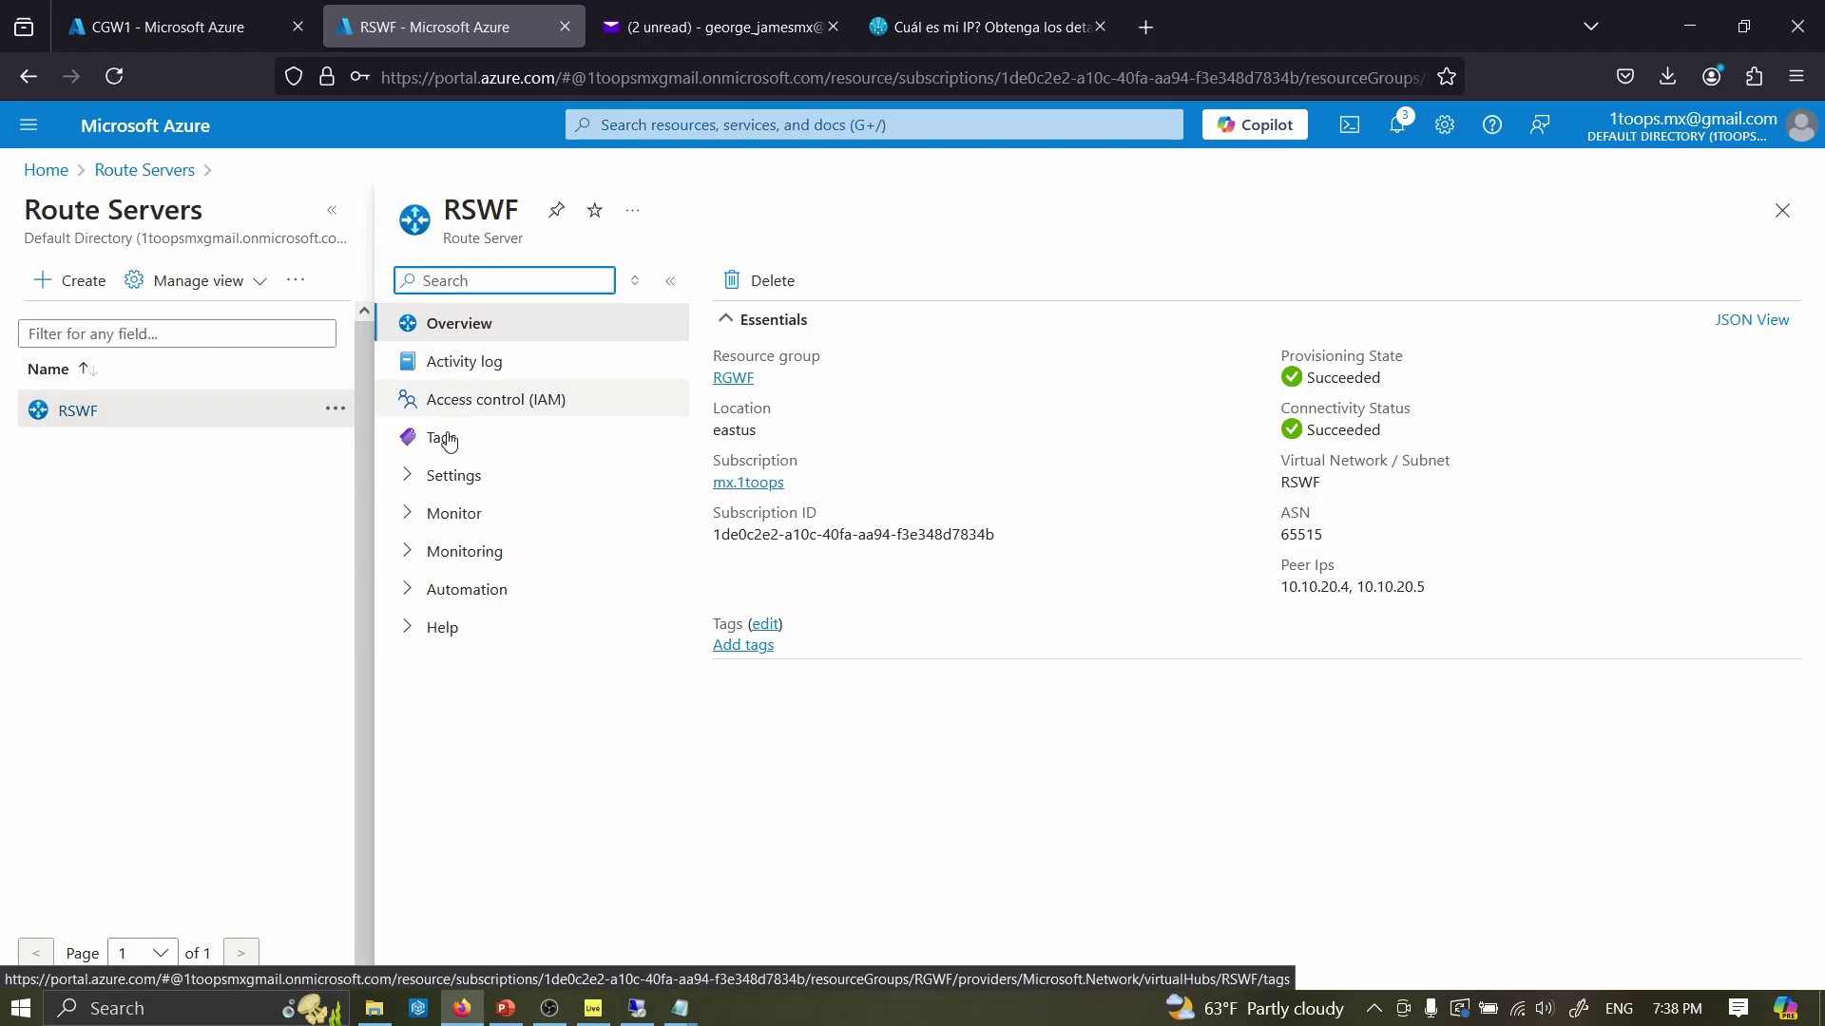
- Review RSWF's Configuration settings and overview, then start a new route server
click(447, 478)
click(455, 505)
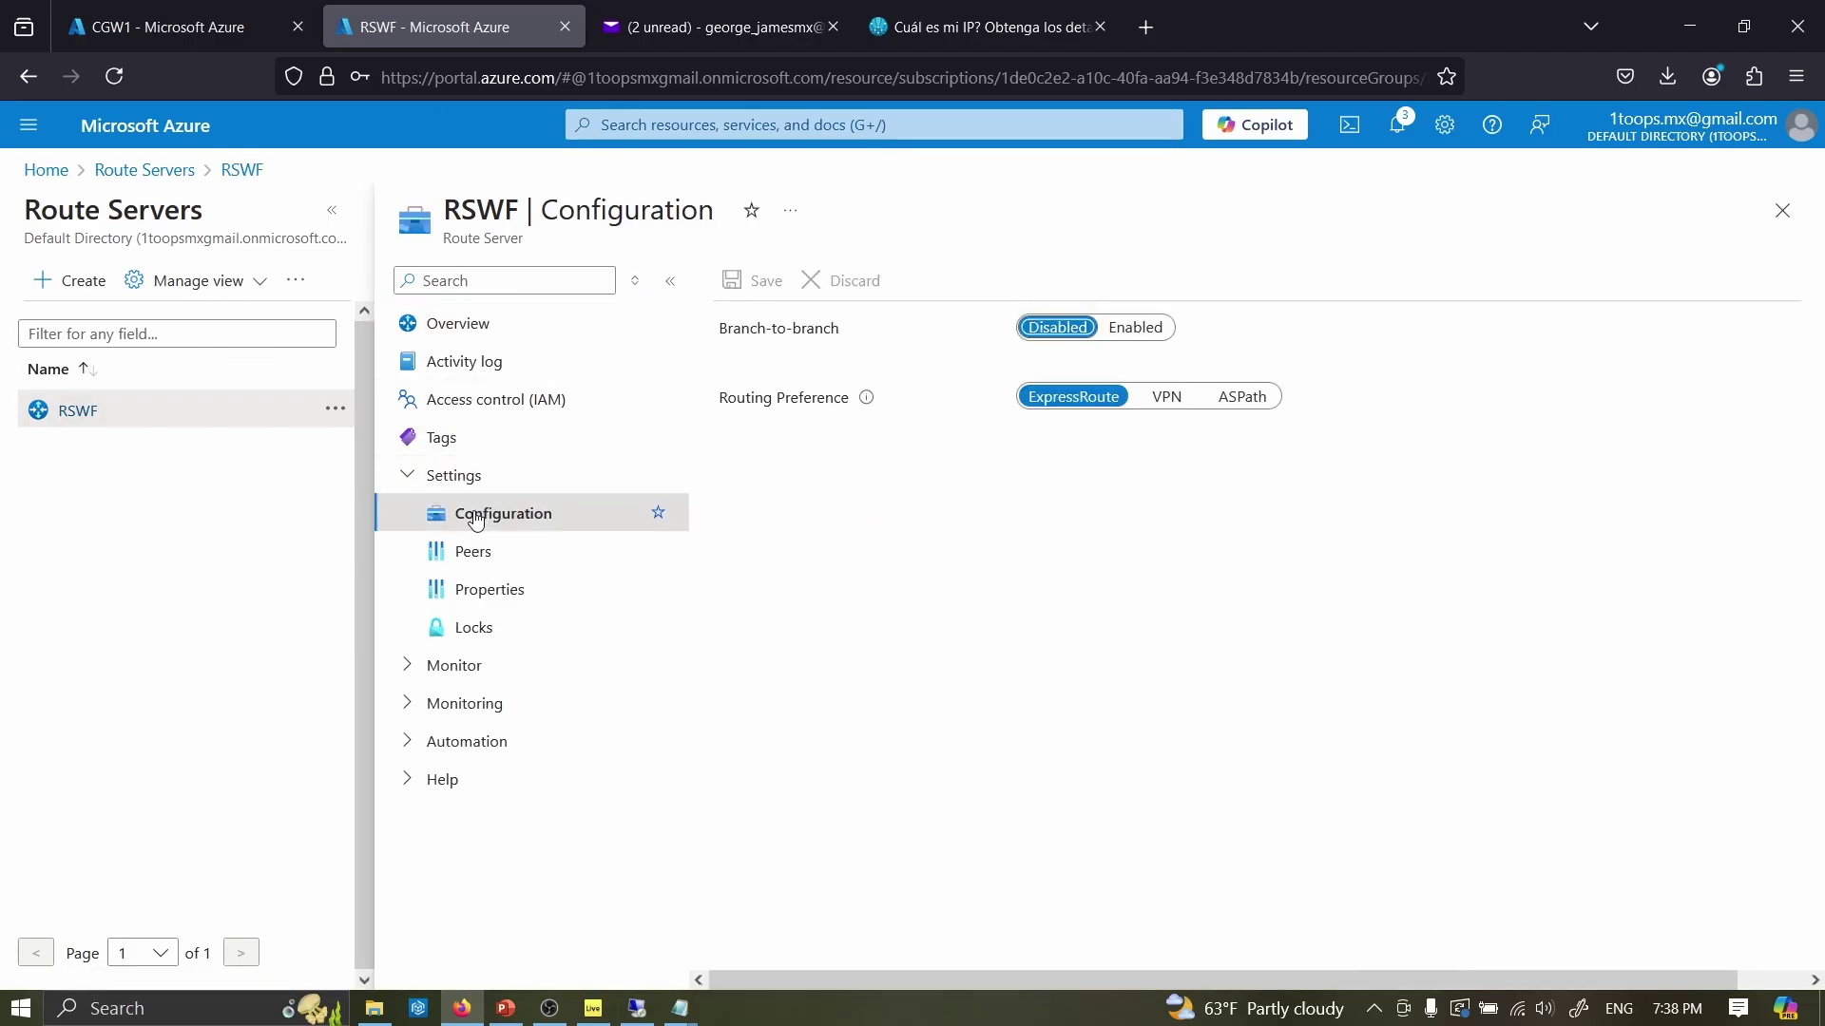
click(459, 326)
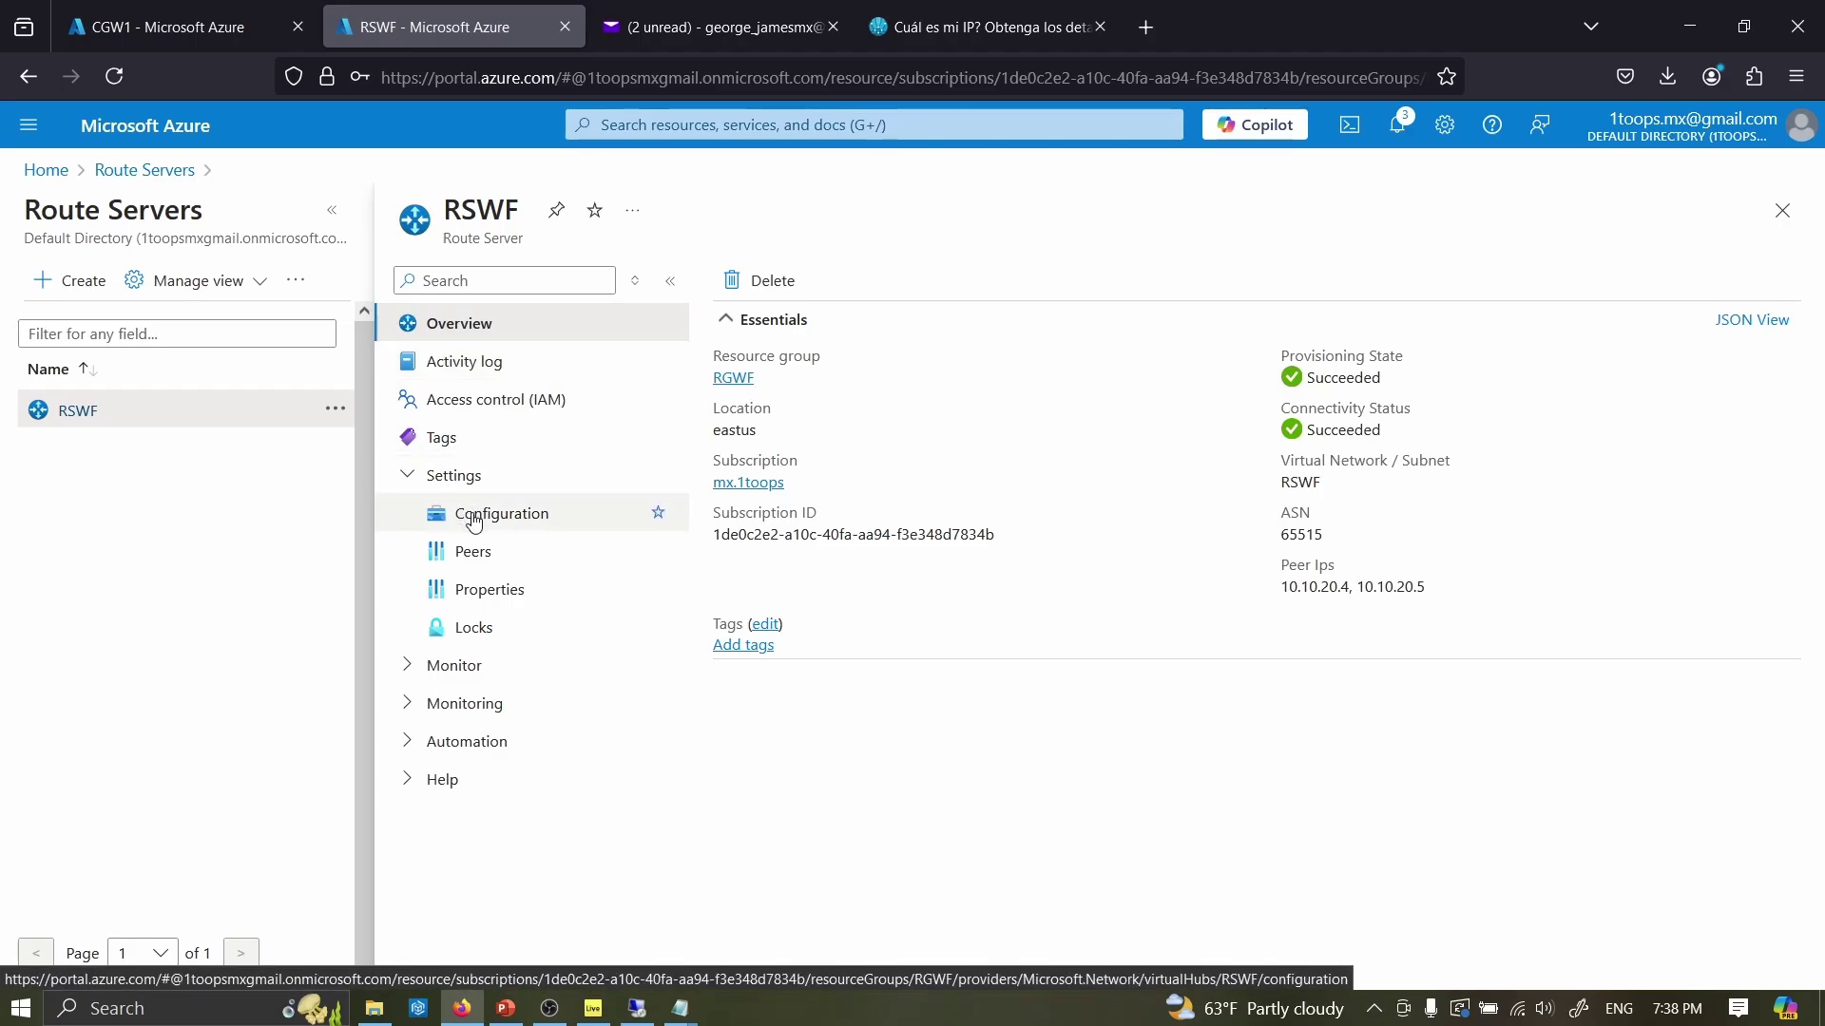
click(473, 522)
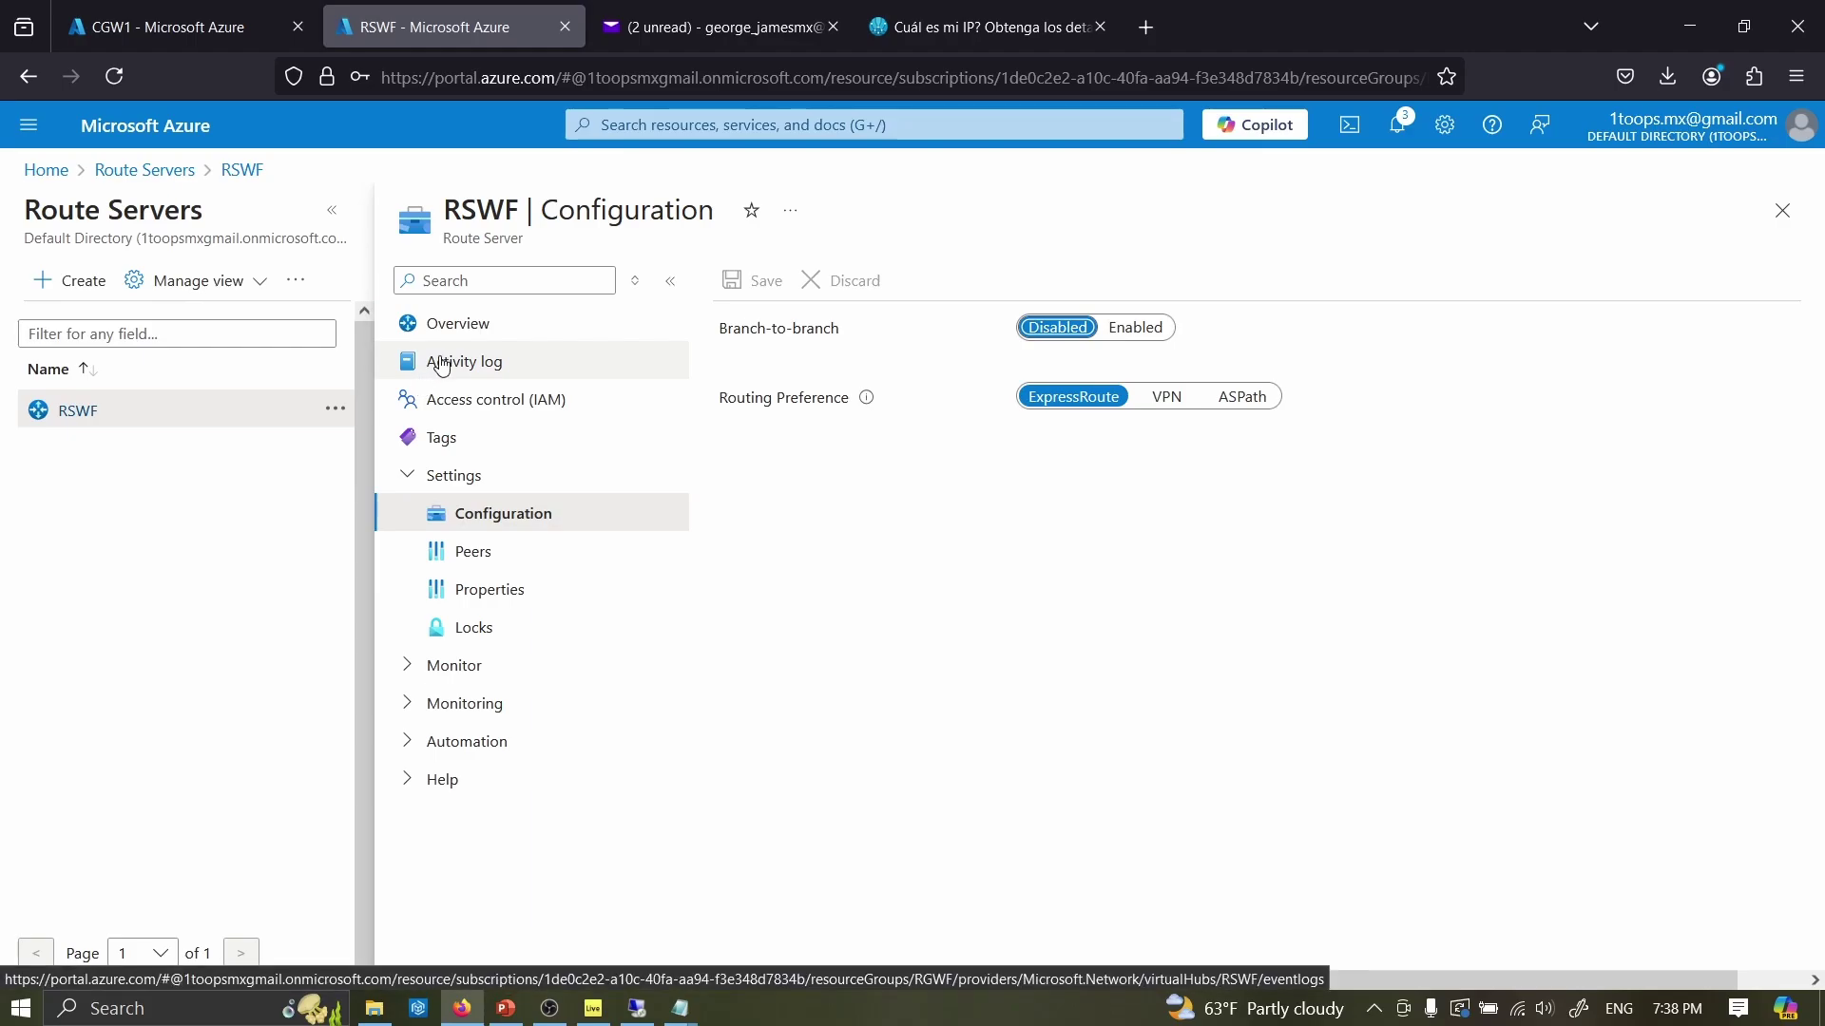
click(74, 281)
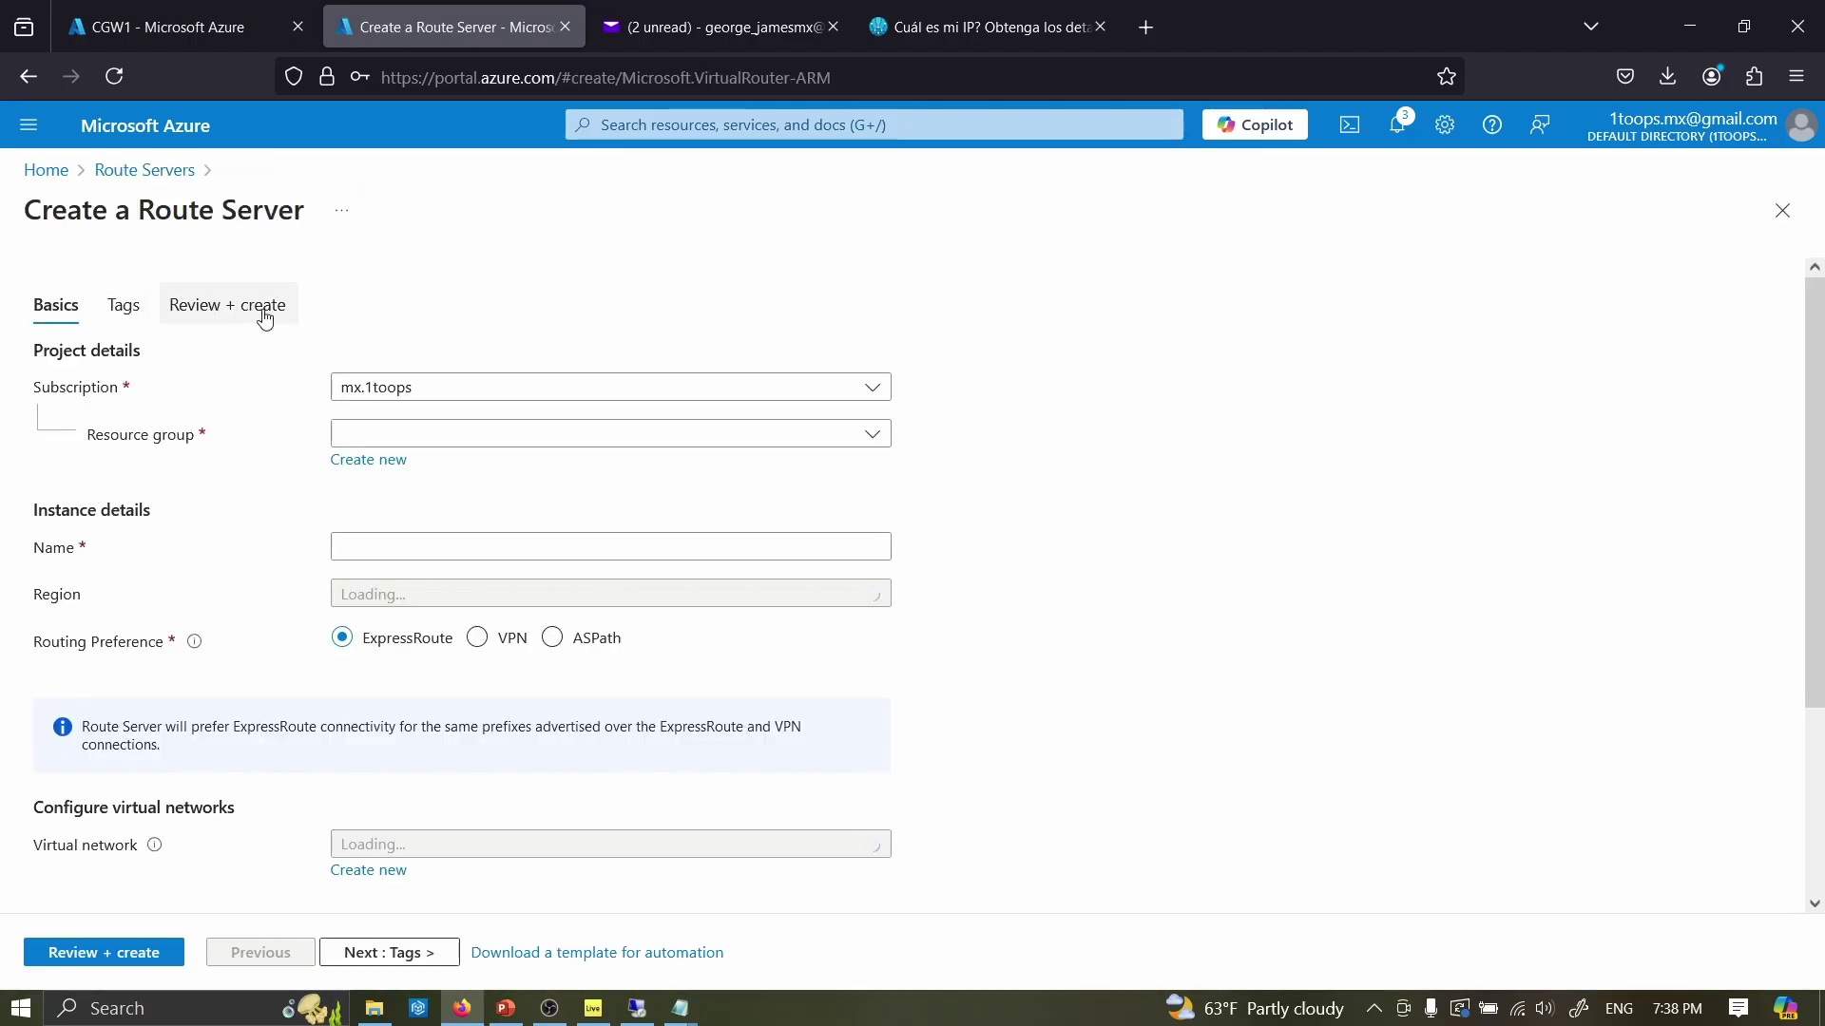
- Pick resource group RGWF, browse virtual networks, then discard the form via the Route Servers breadcrumb
click(395, 437)
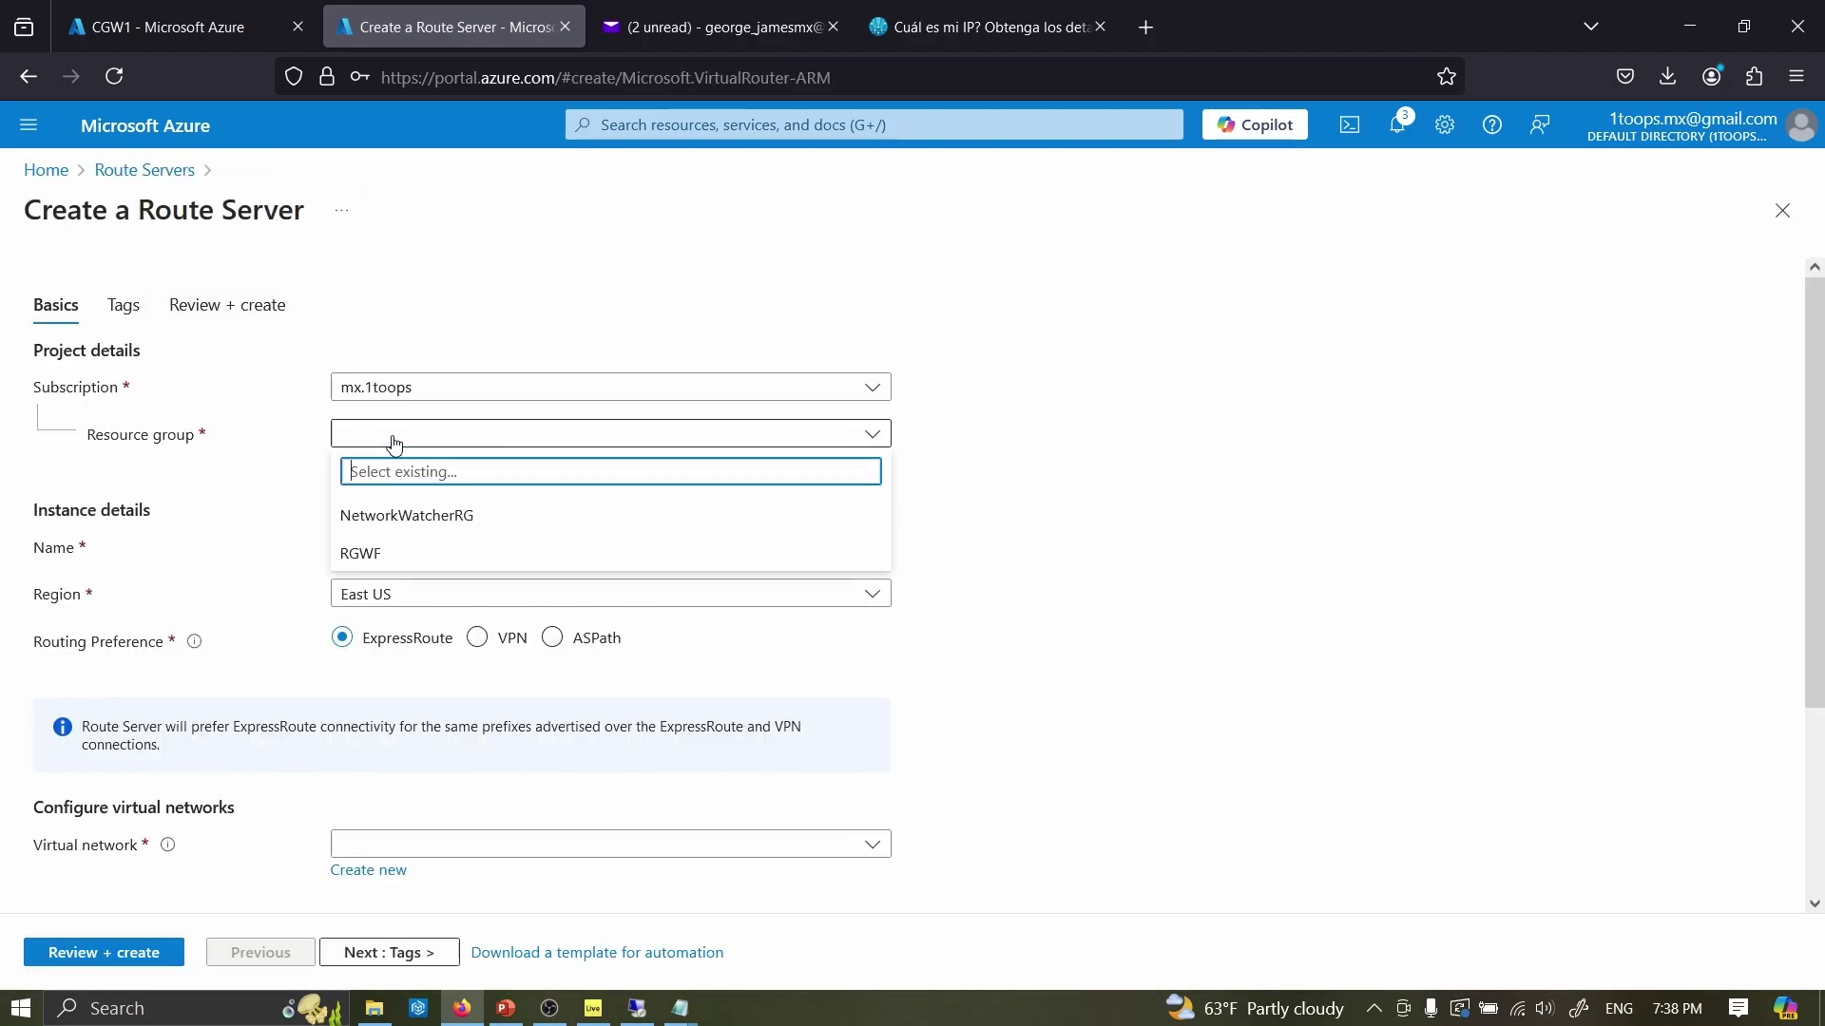
click(410, 568)
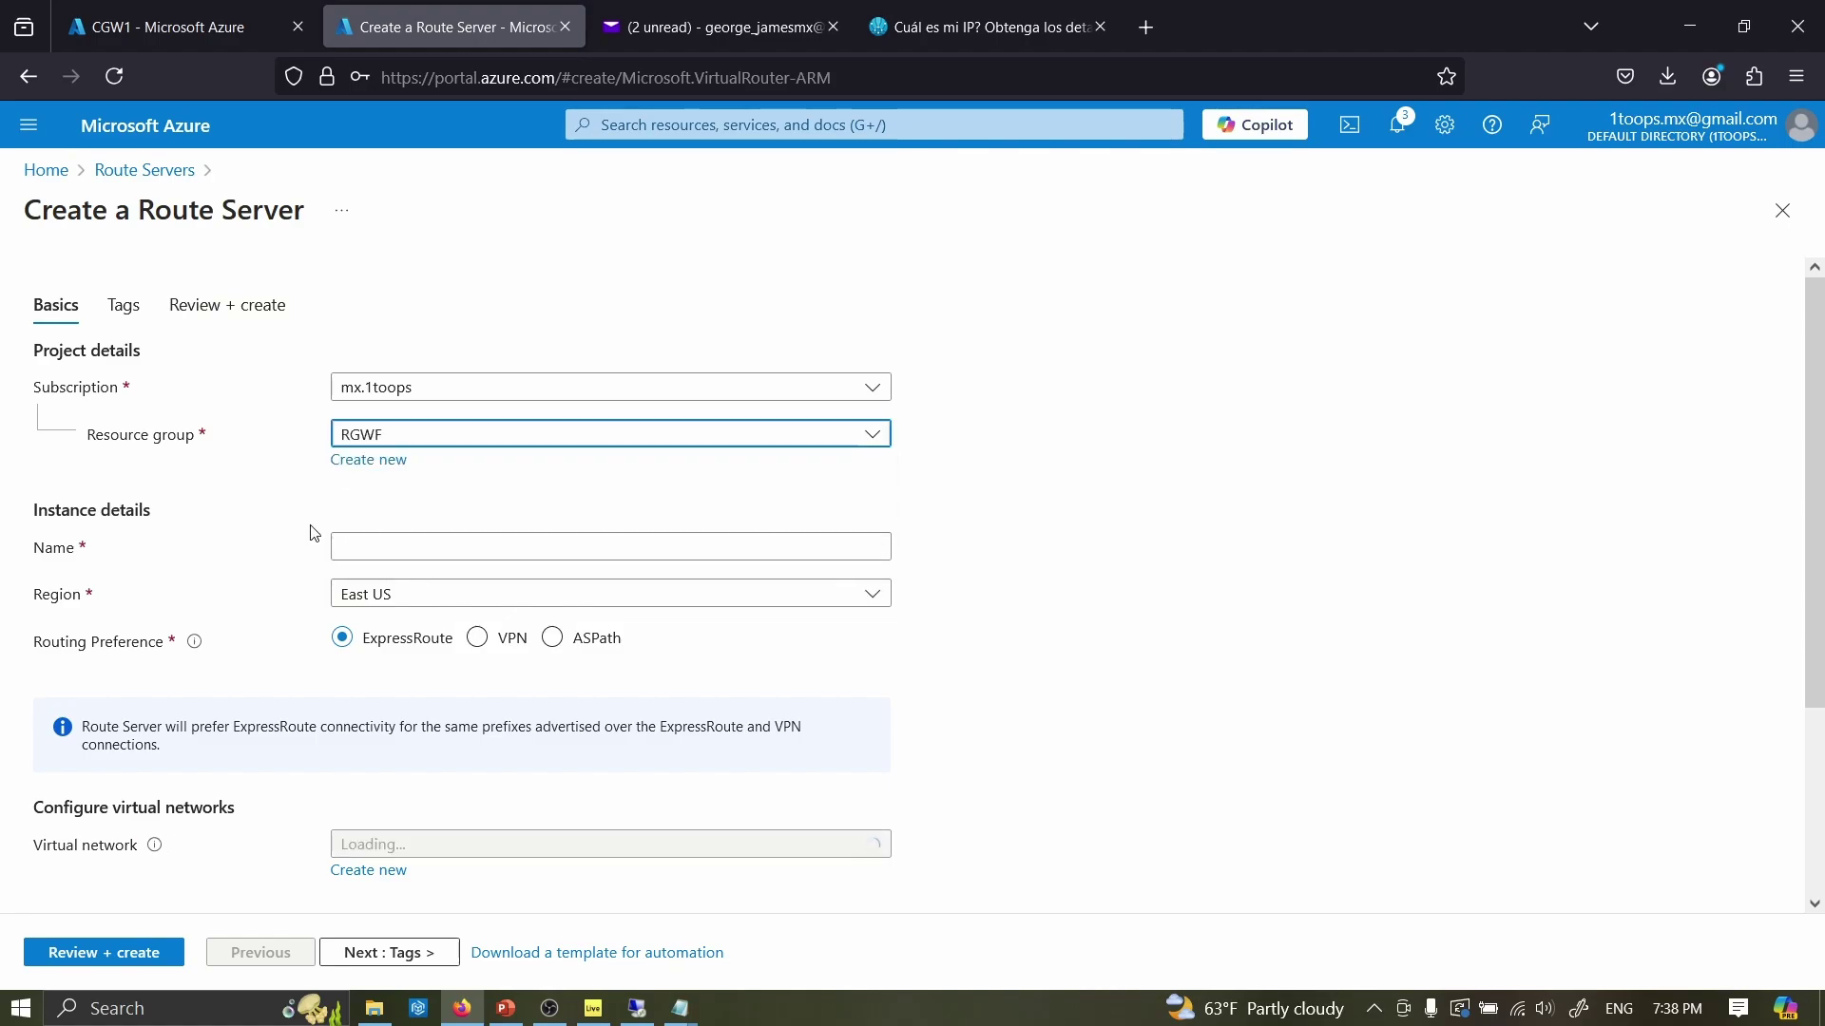
click(353, 544)
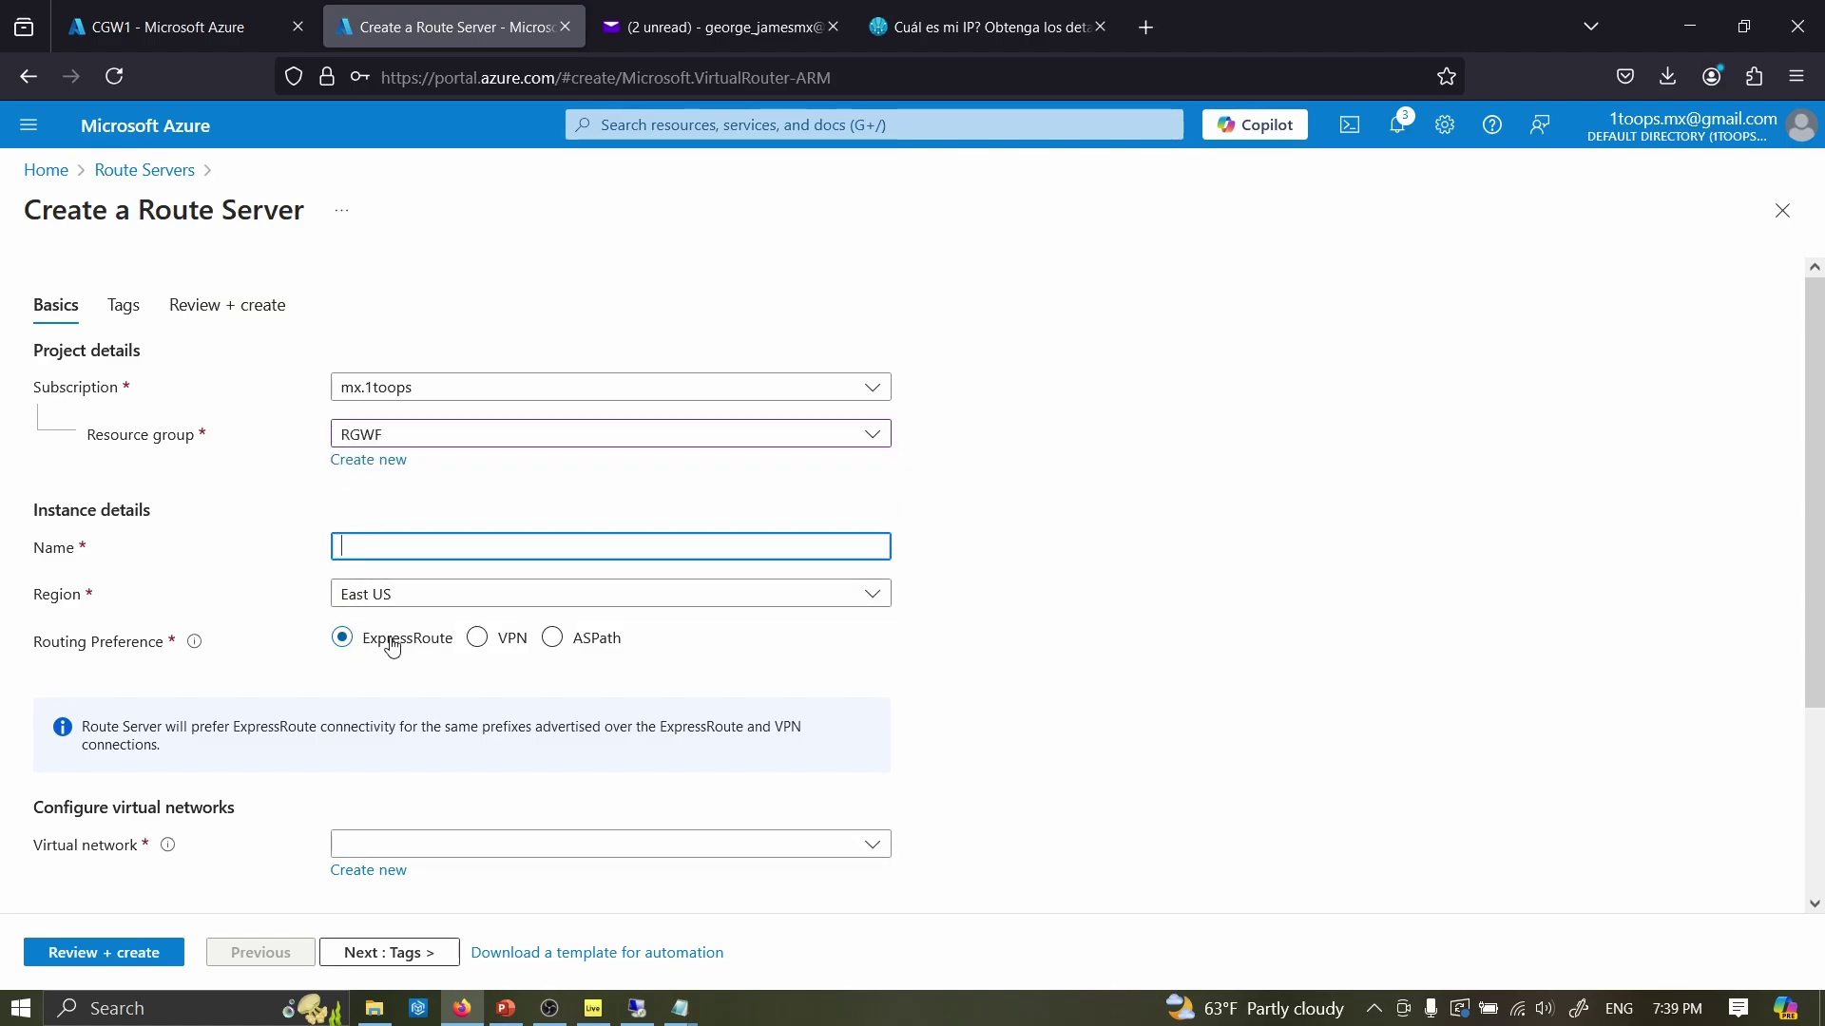
scroll(381, 643, down, 3)
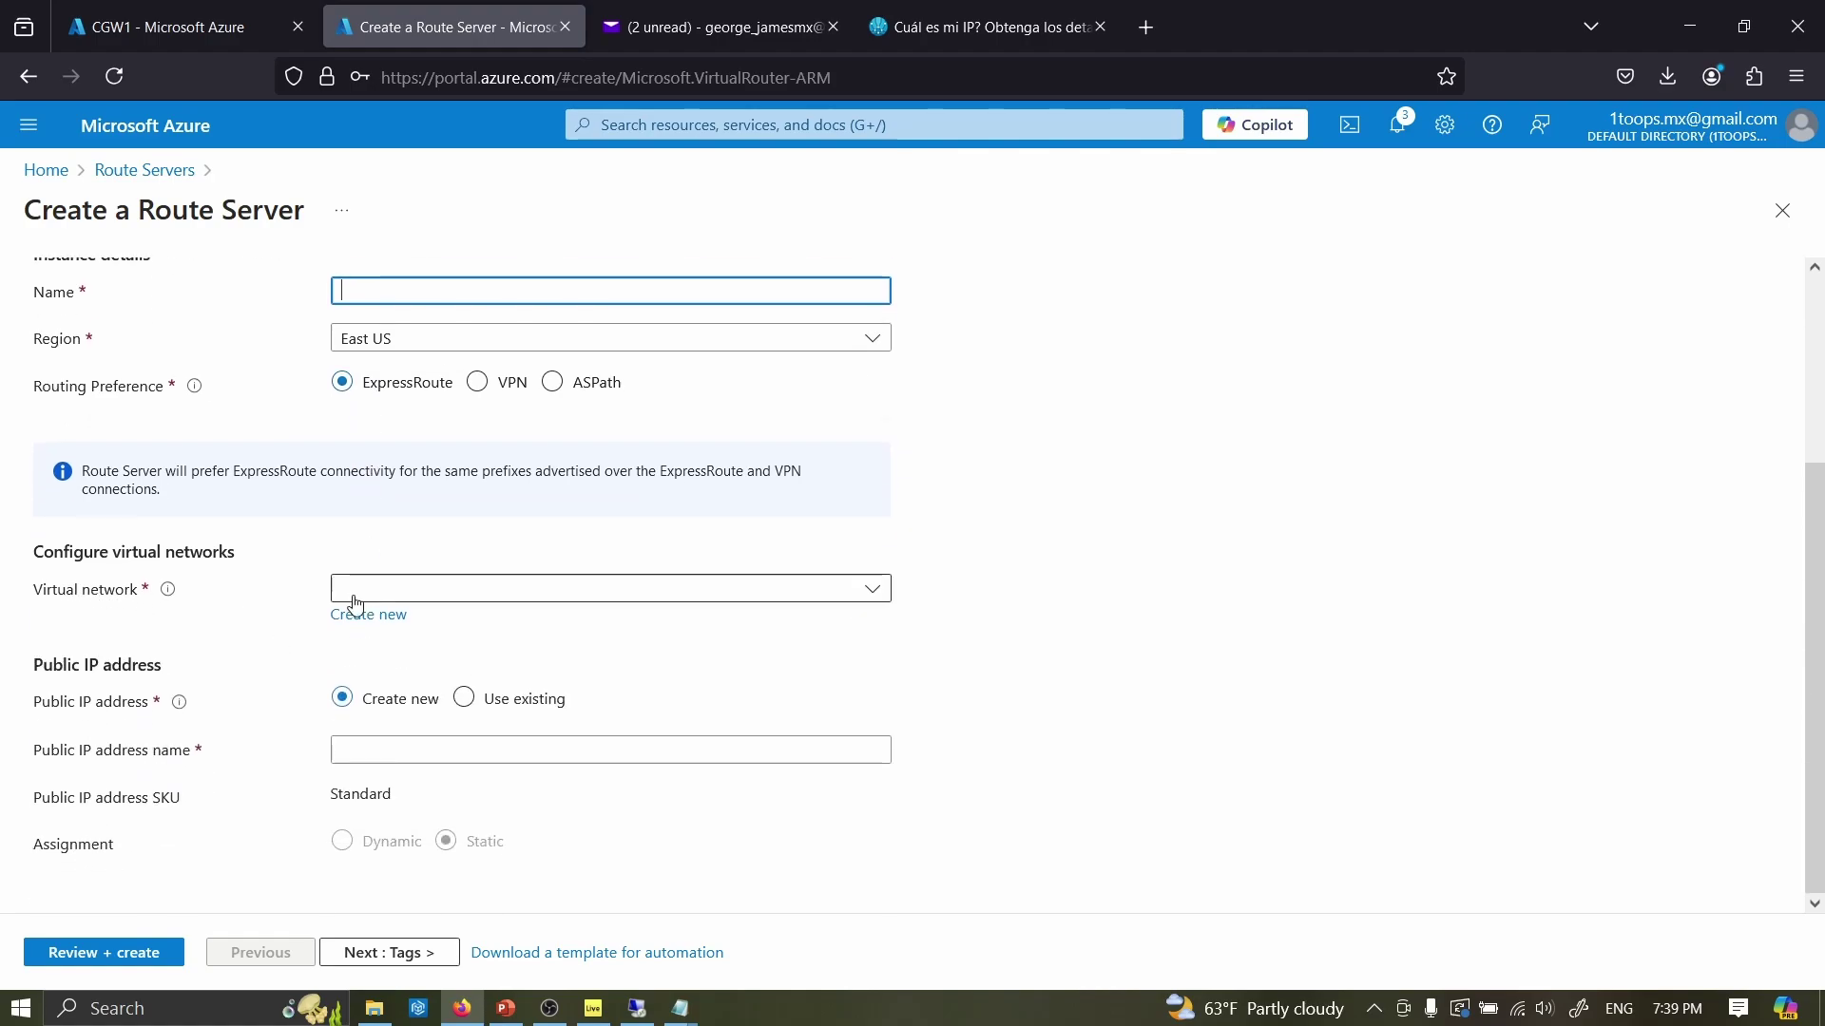
click(390, 590)
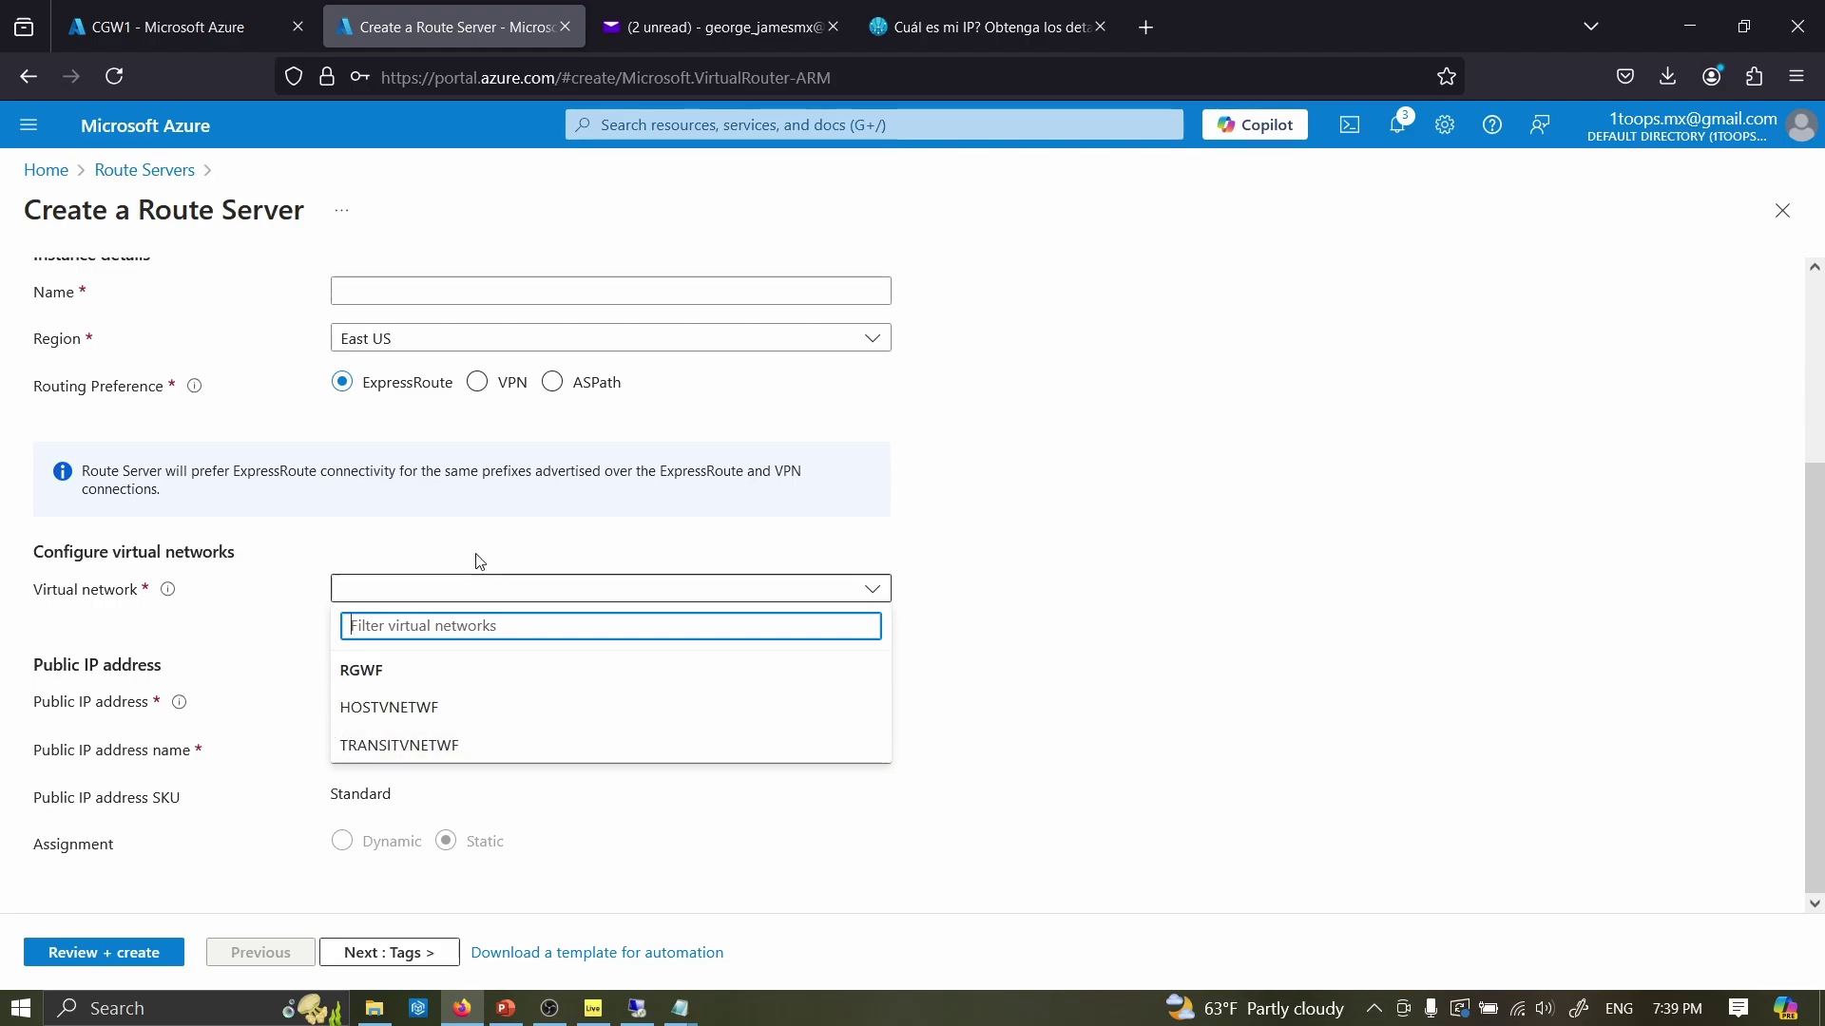
click(1486, 542)
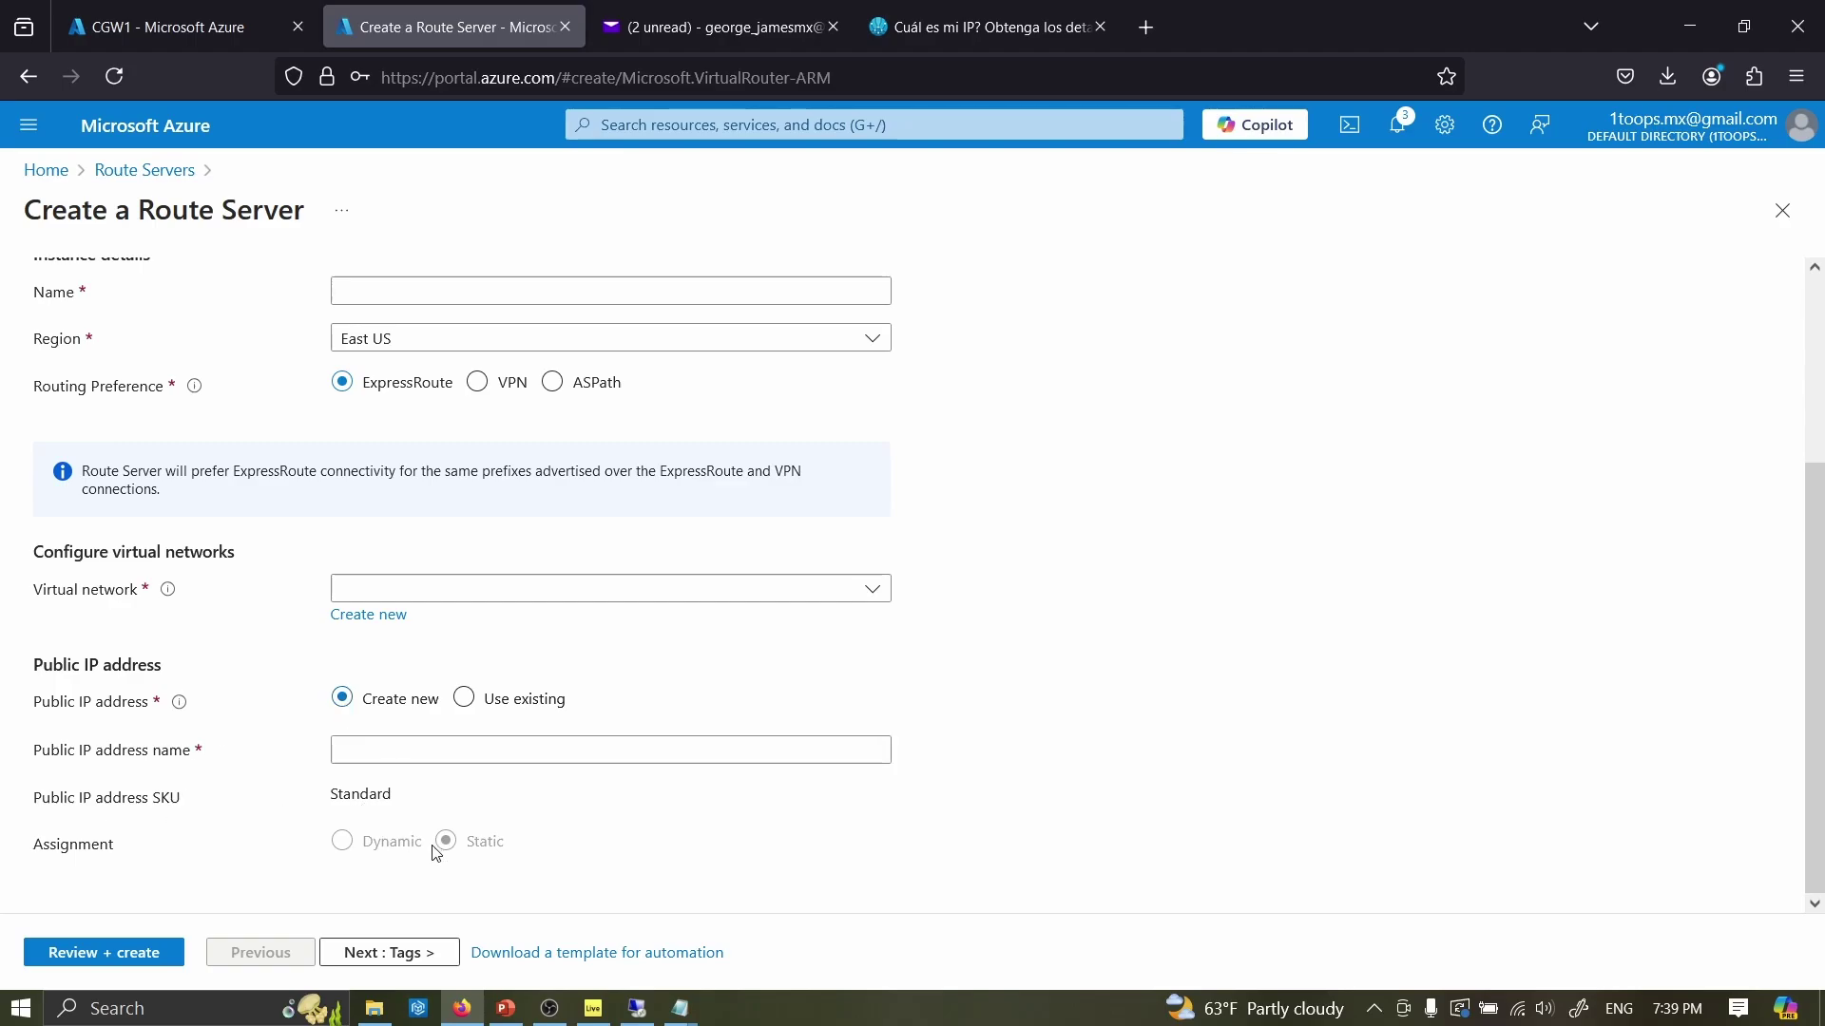
scroll(358, 698, up, 3)
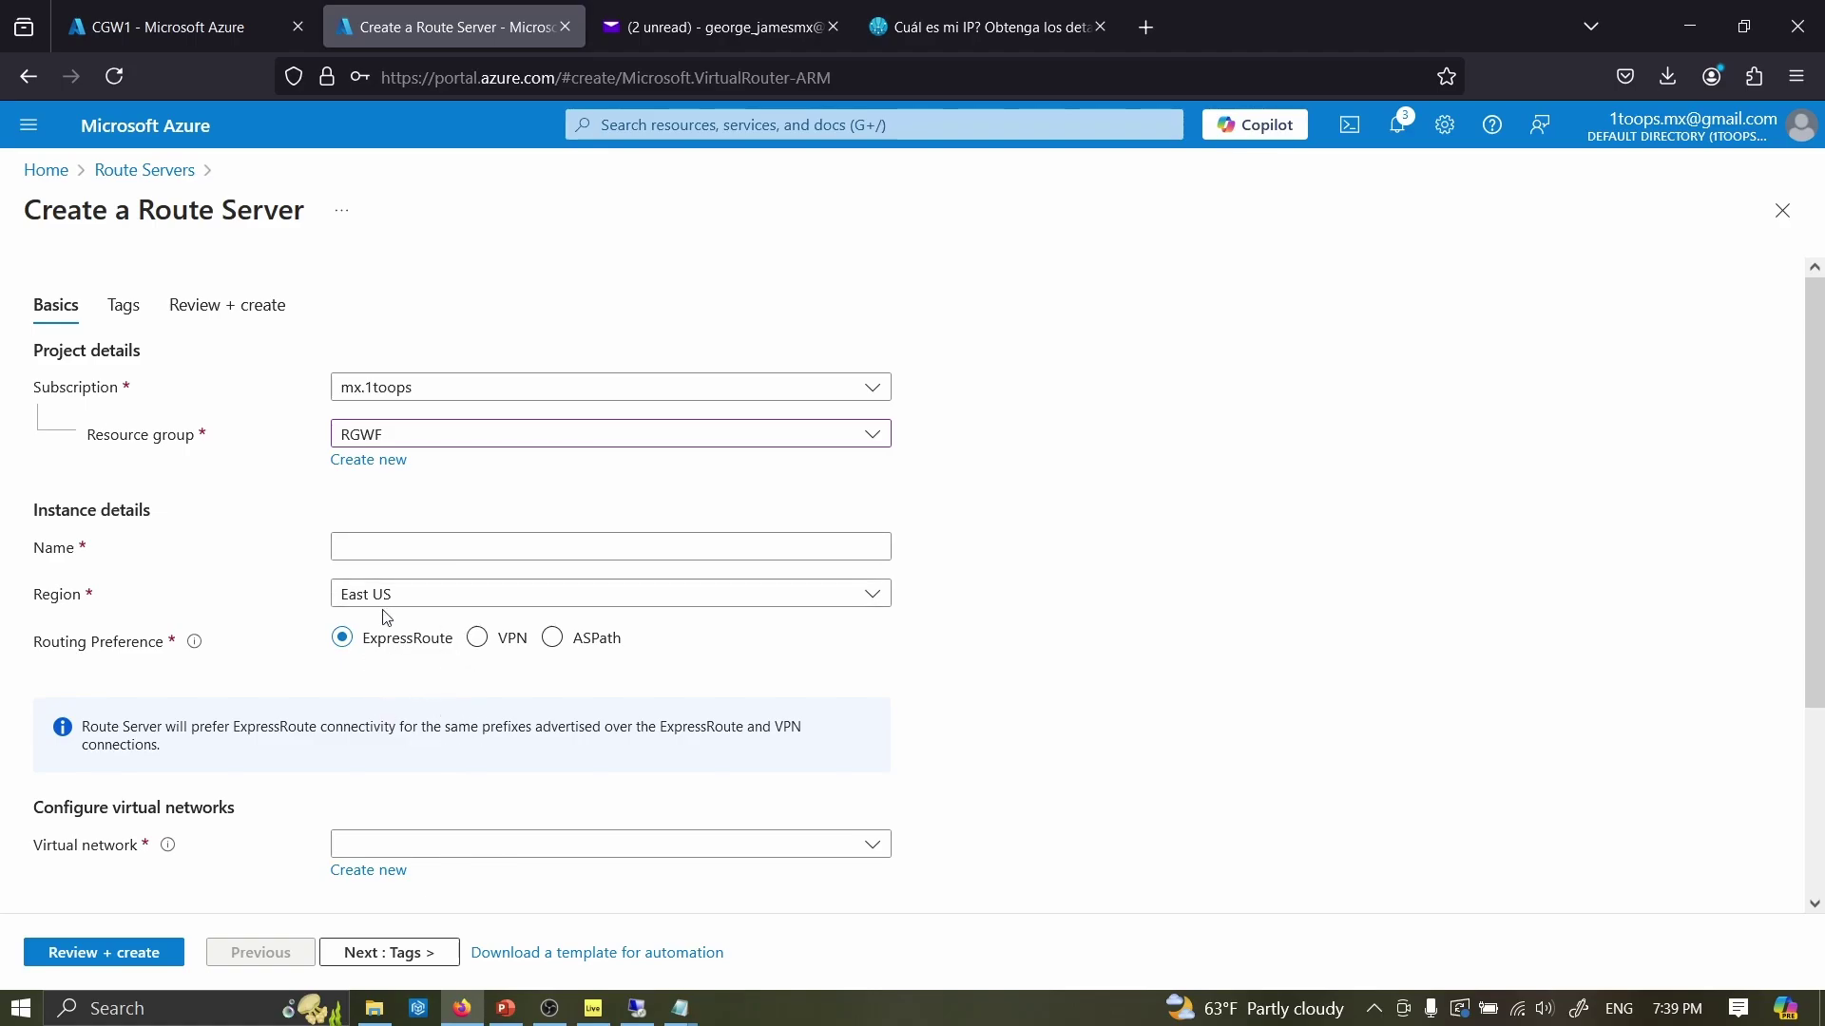
click(143, 172)
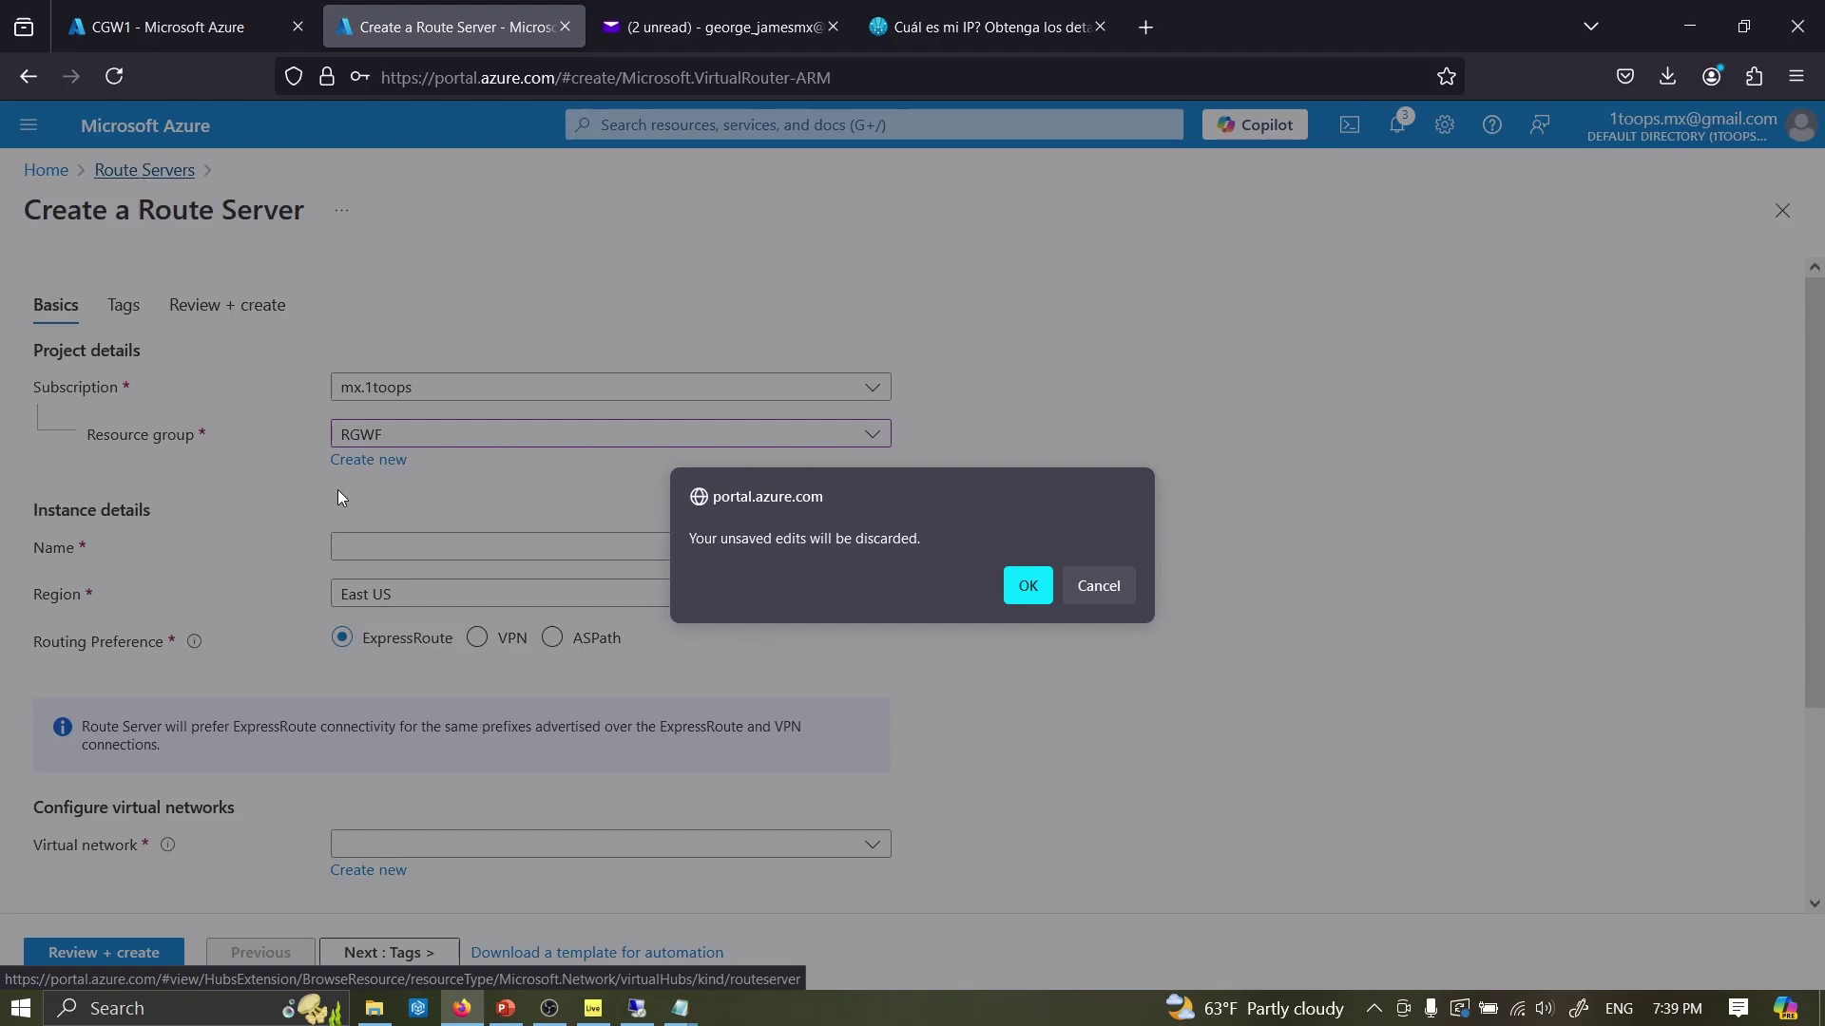
key(Return)
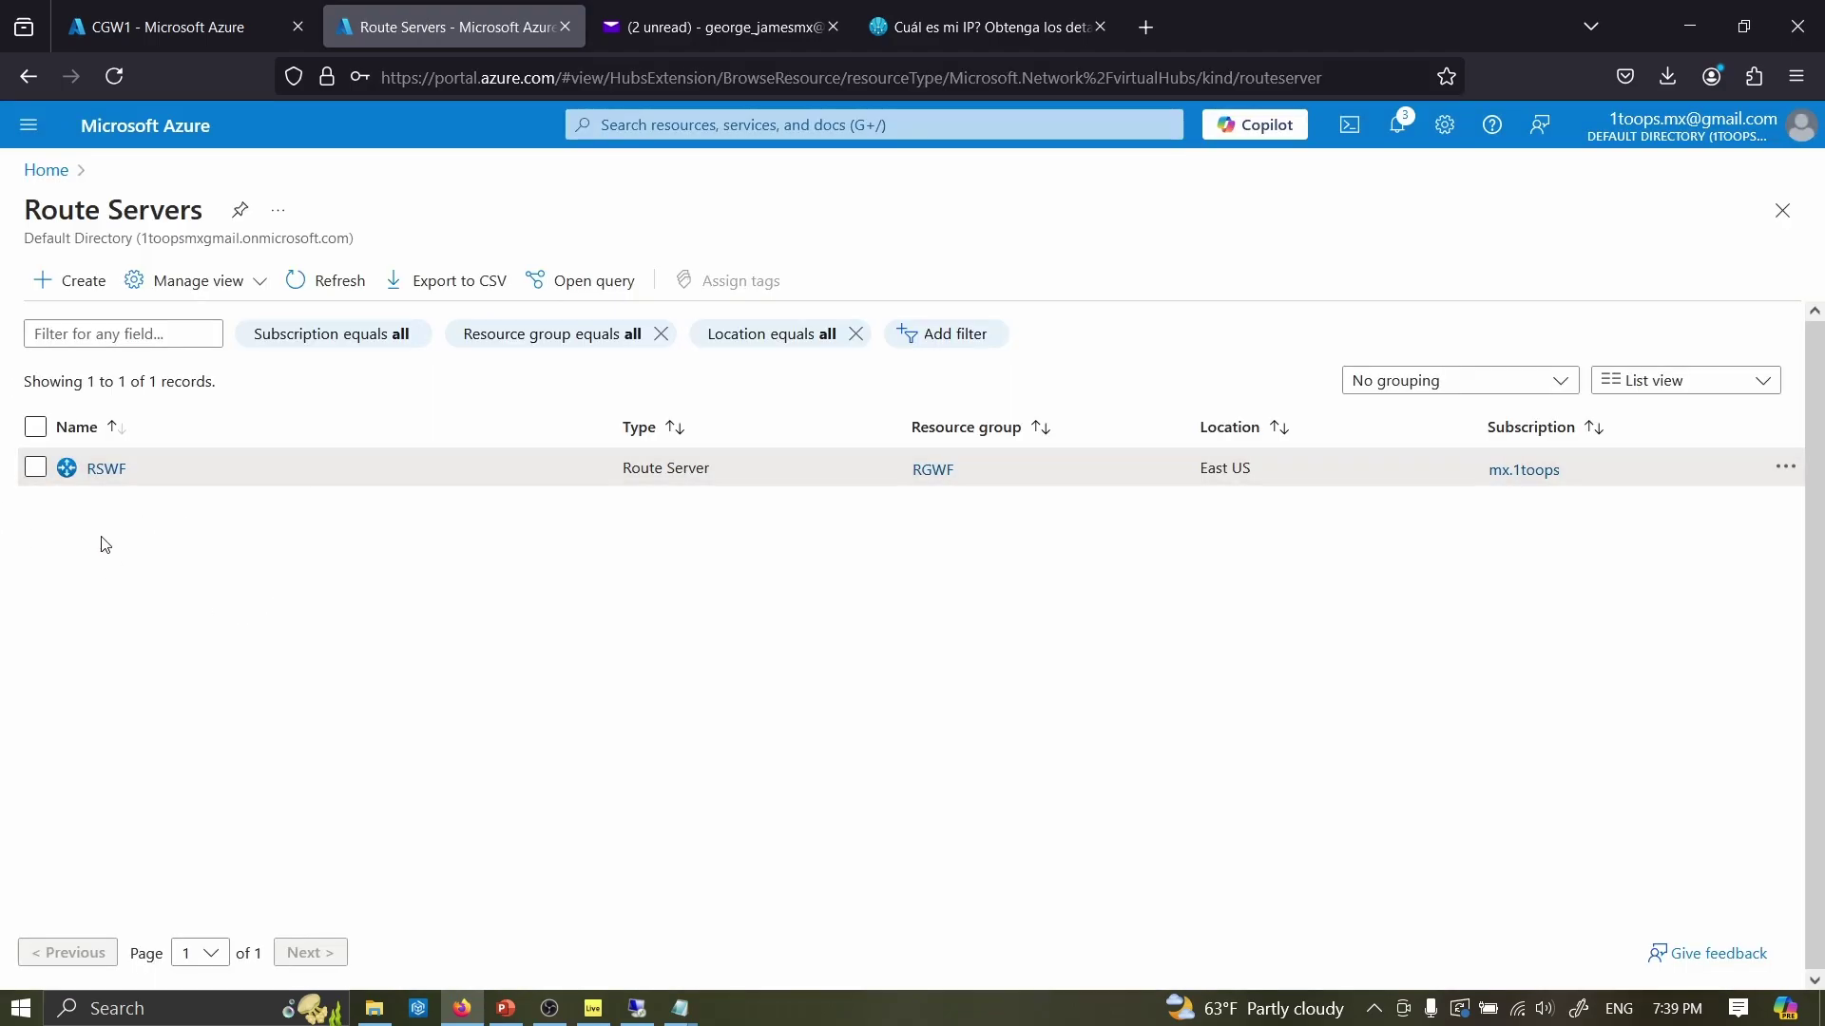
- Review RSWF's BGP peers, then set Branch-to-branch to Enabled in its Configuration
click(93, 471)
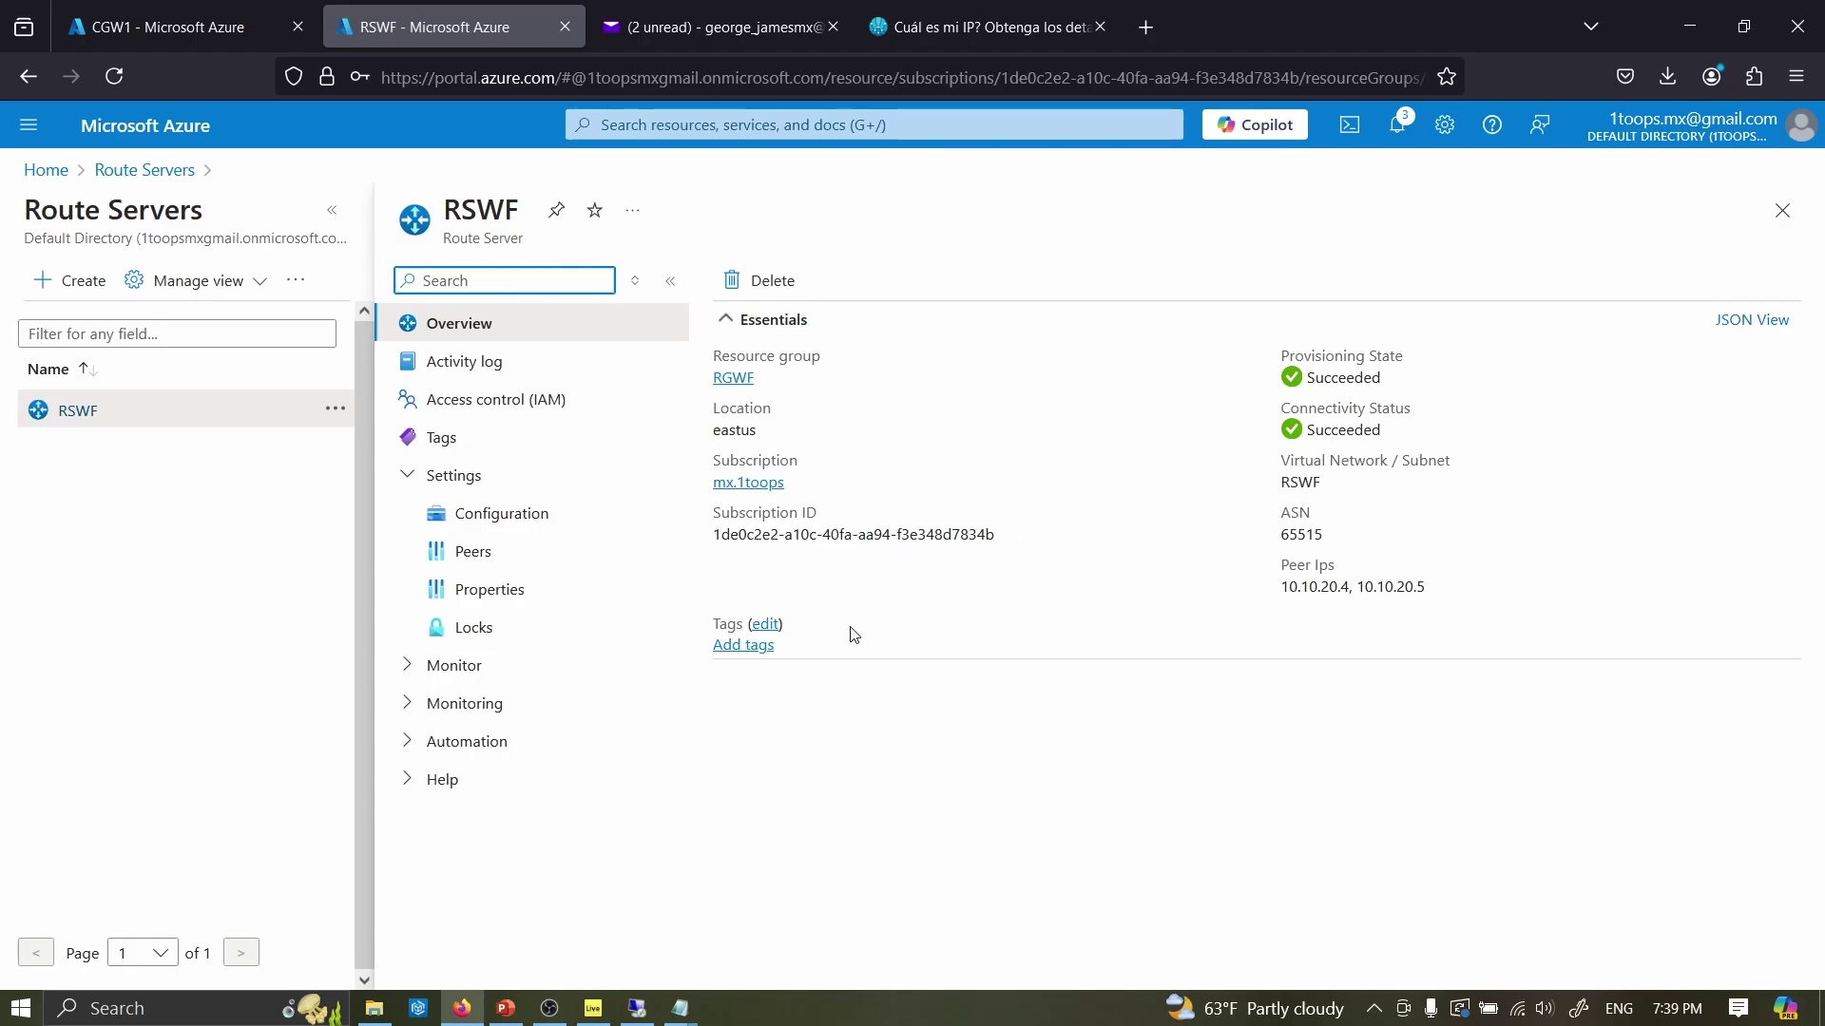
drag(1324, 430, 1354, 429)
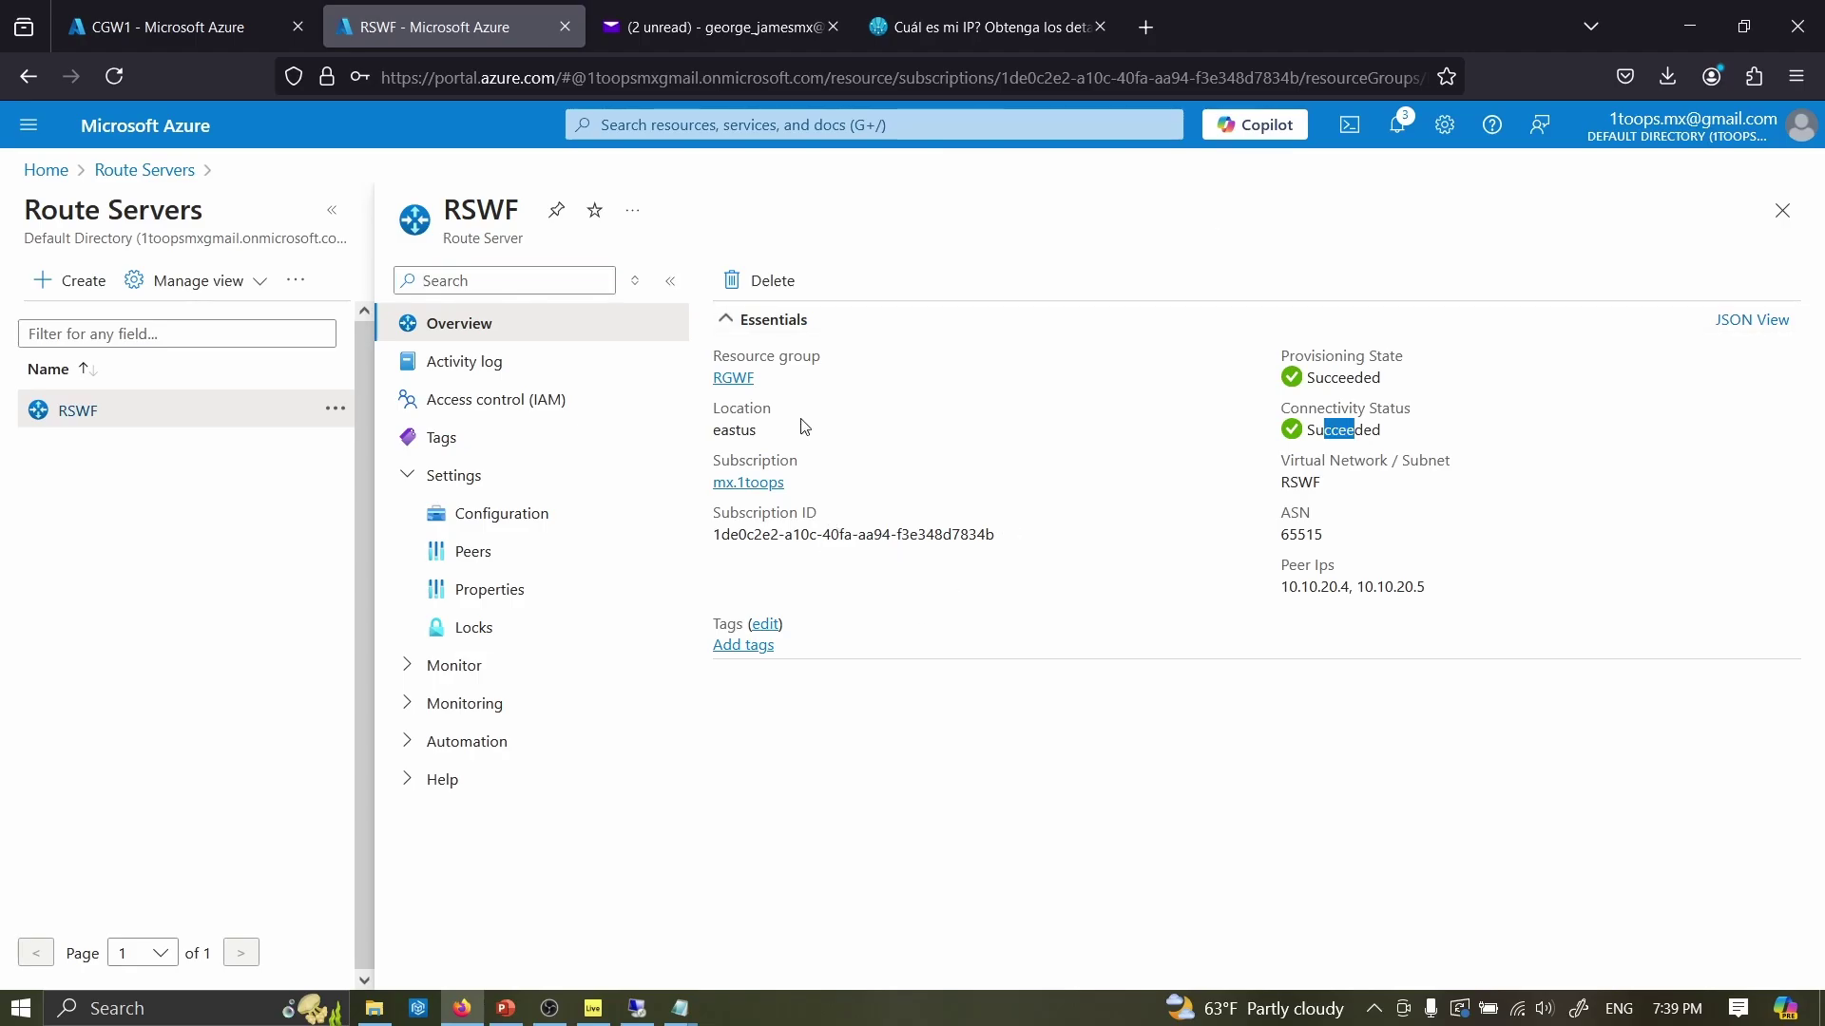
click(457, 569)
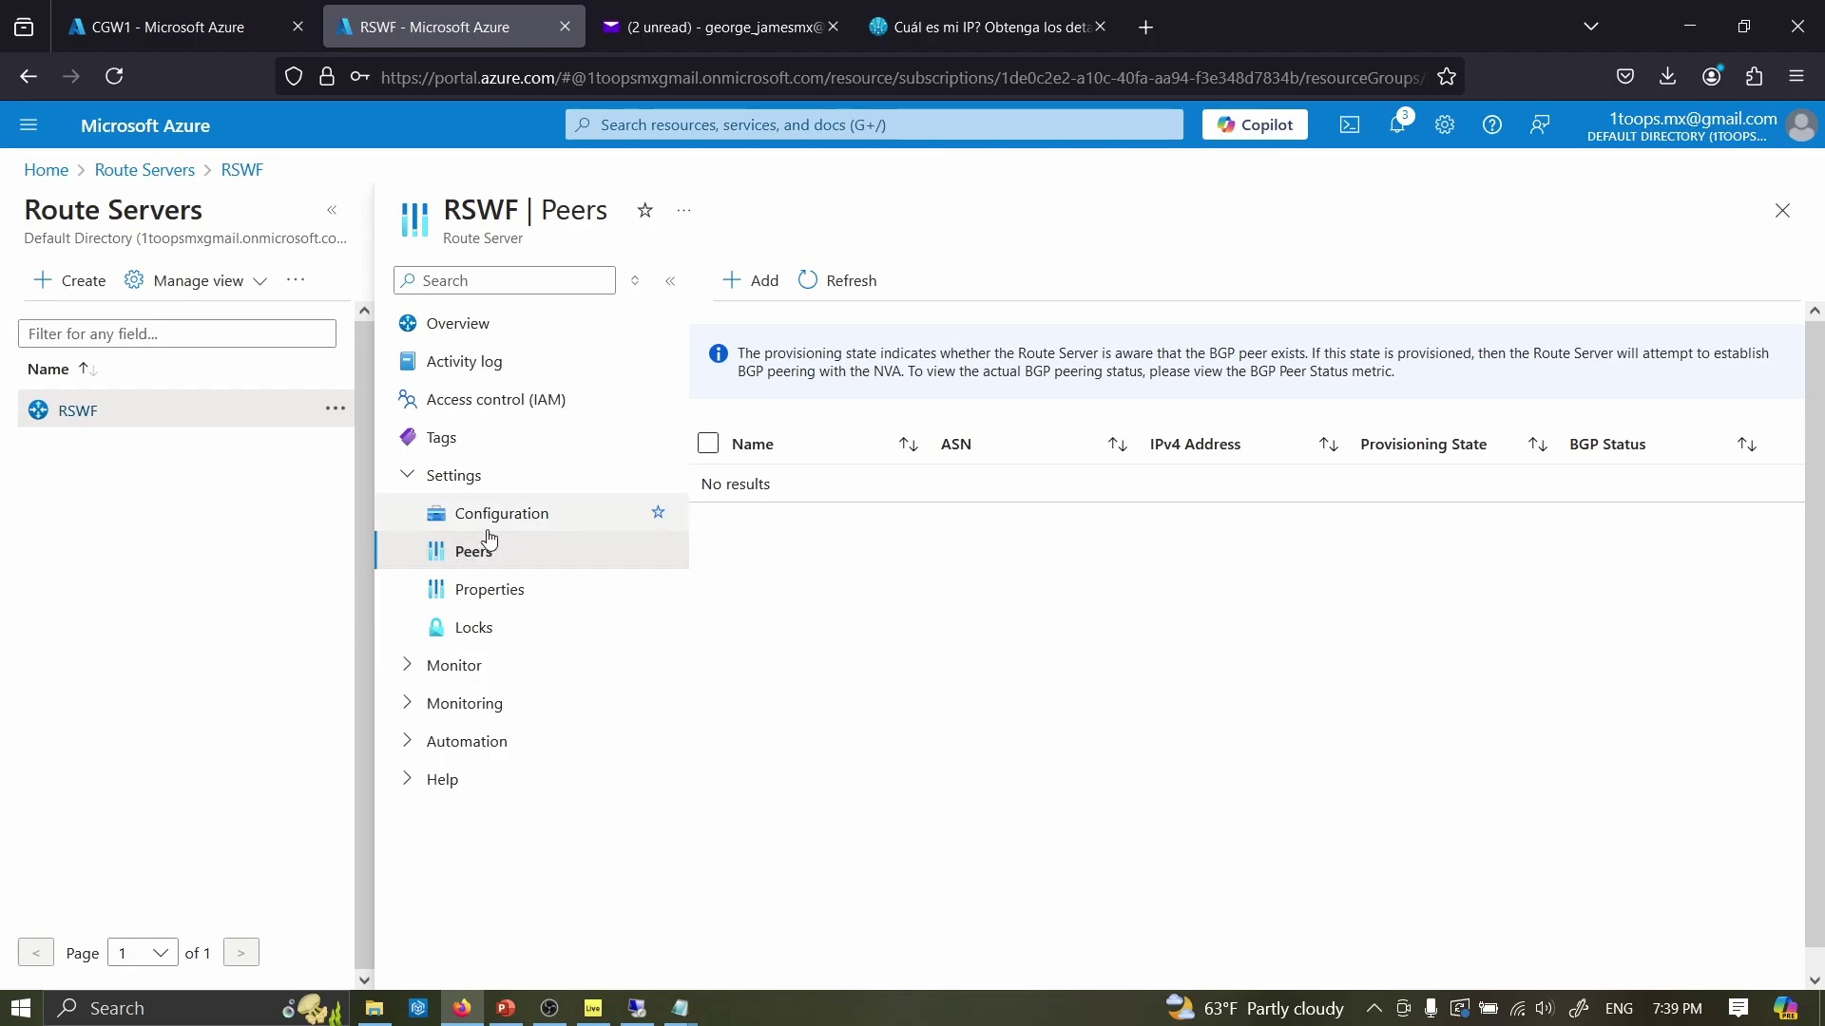
click(482, 522)
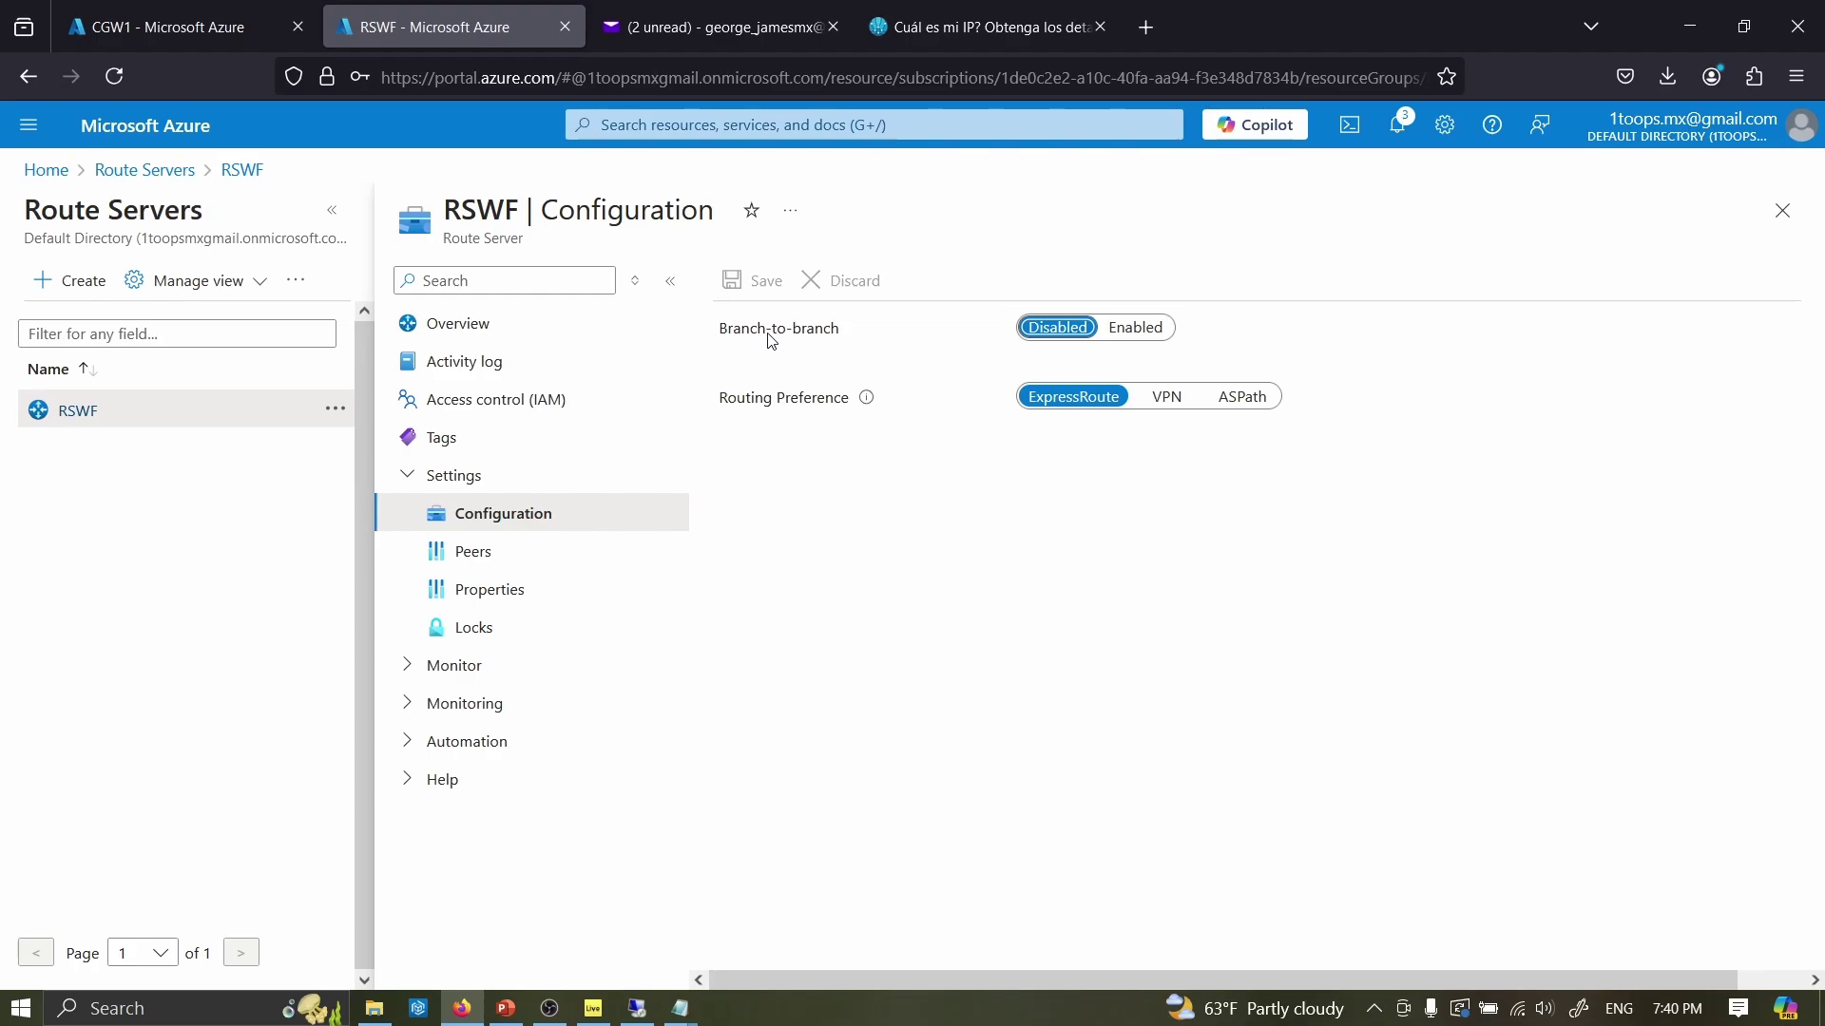
click(1136, 329)
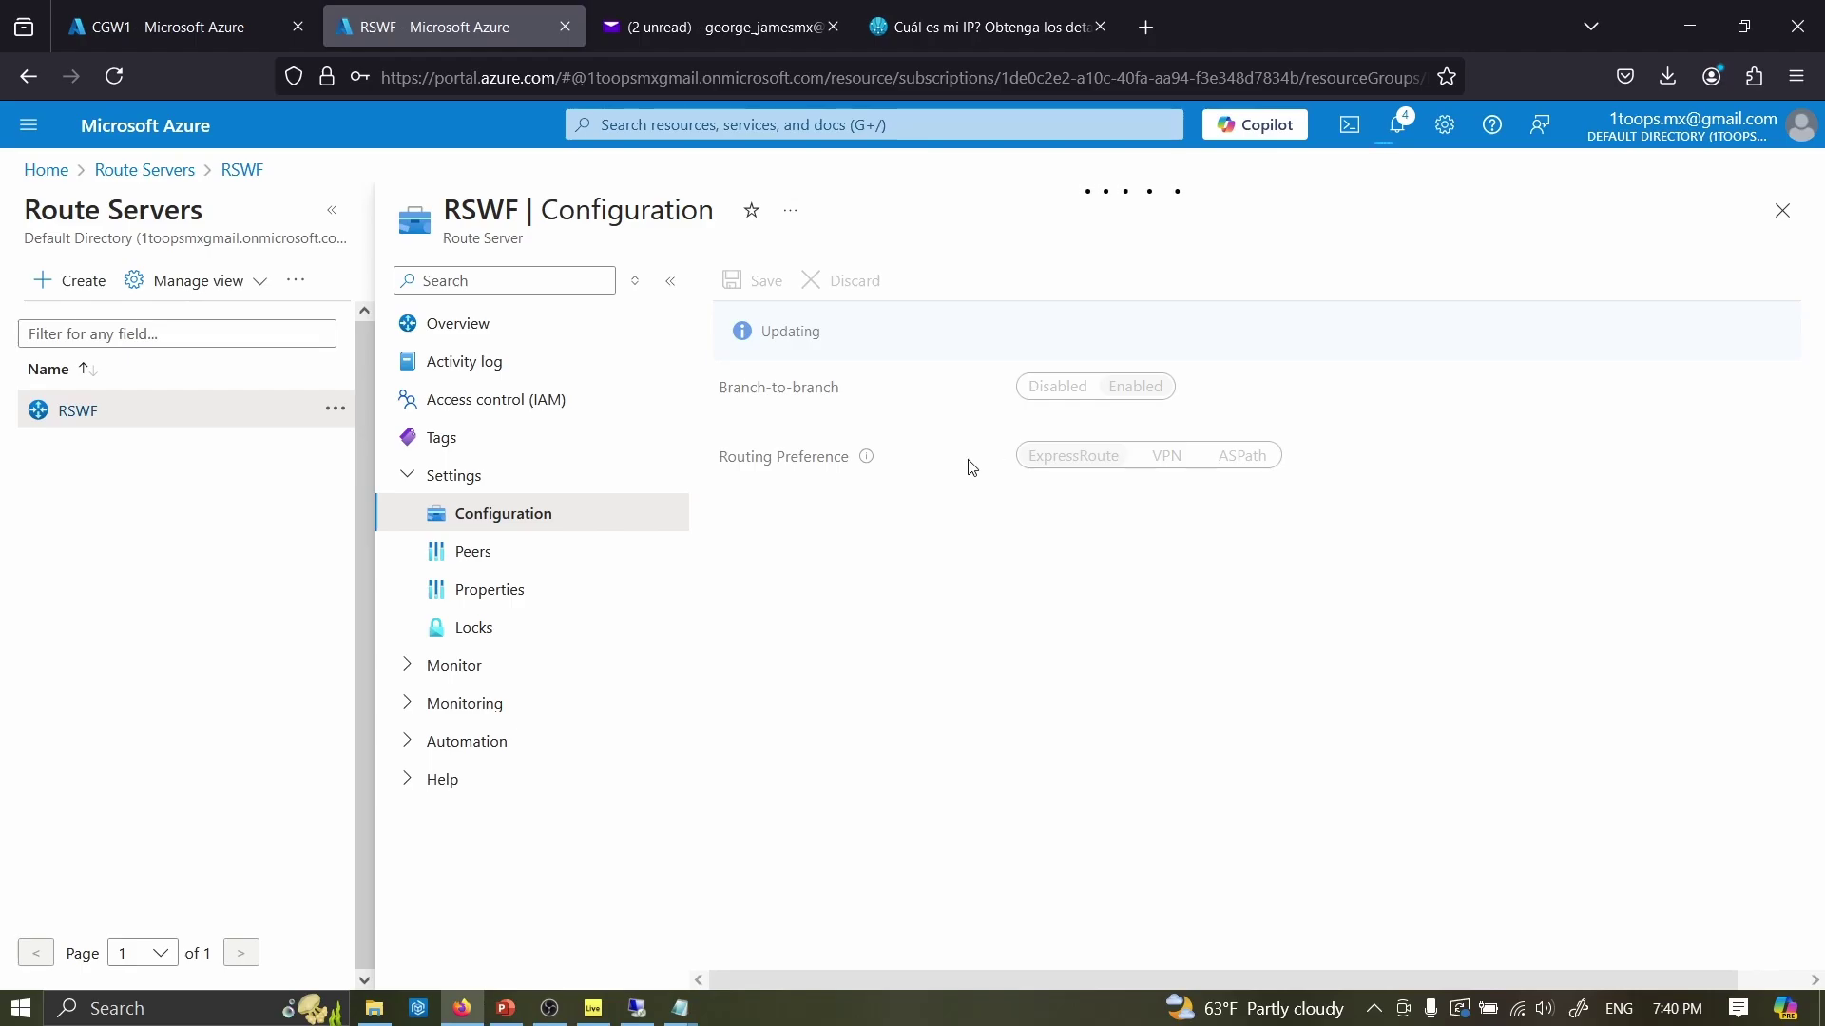
- Enter config-transaction mode on CGW1's serial console, correcting the mistyped command
mouse_move(308, 38)
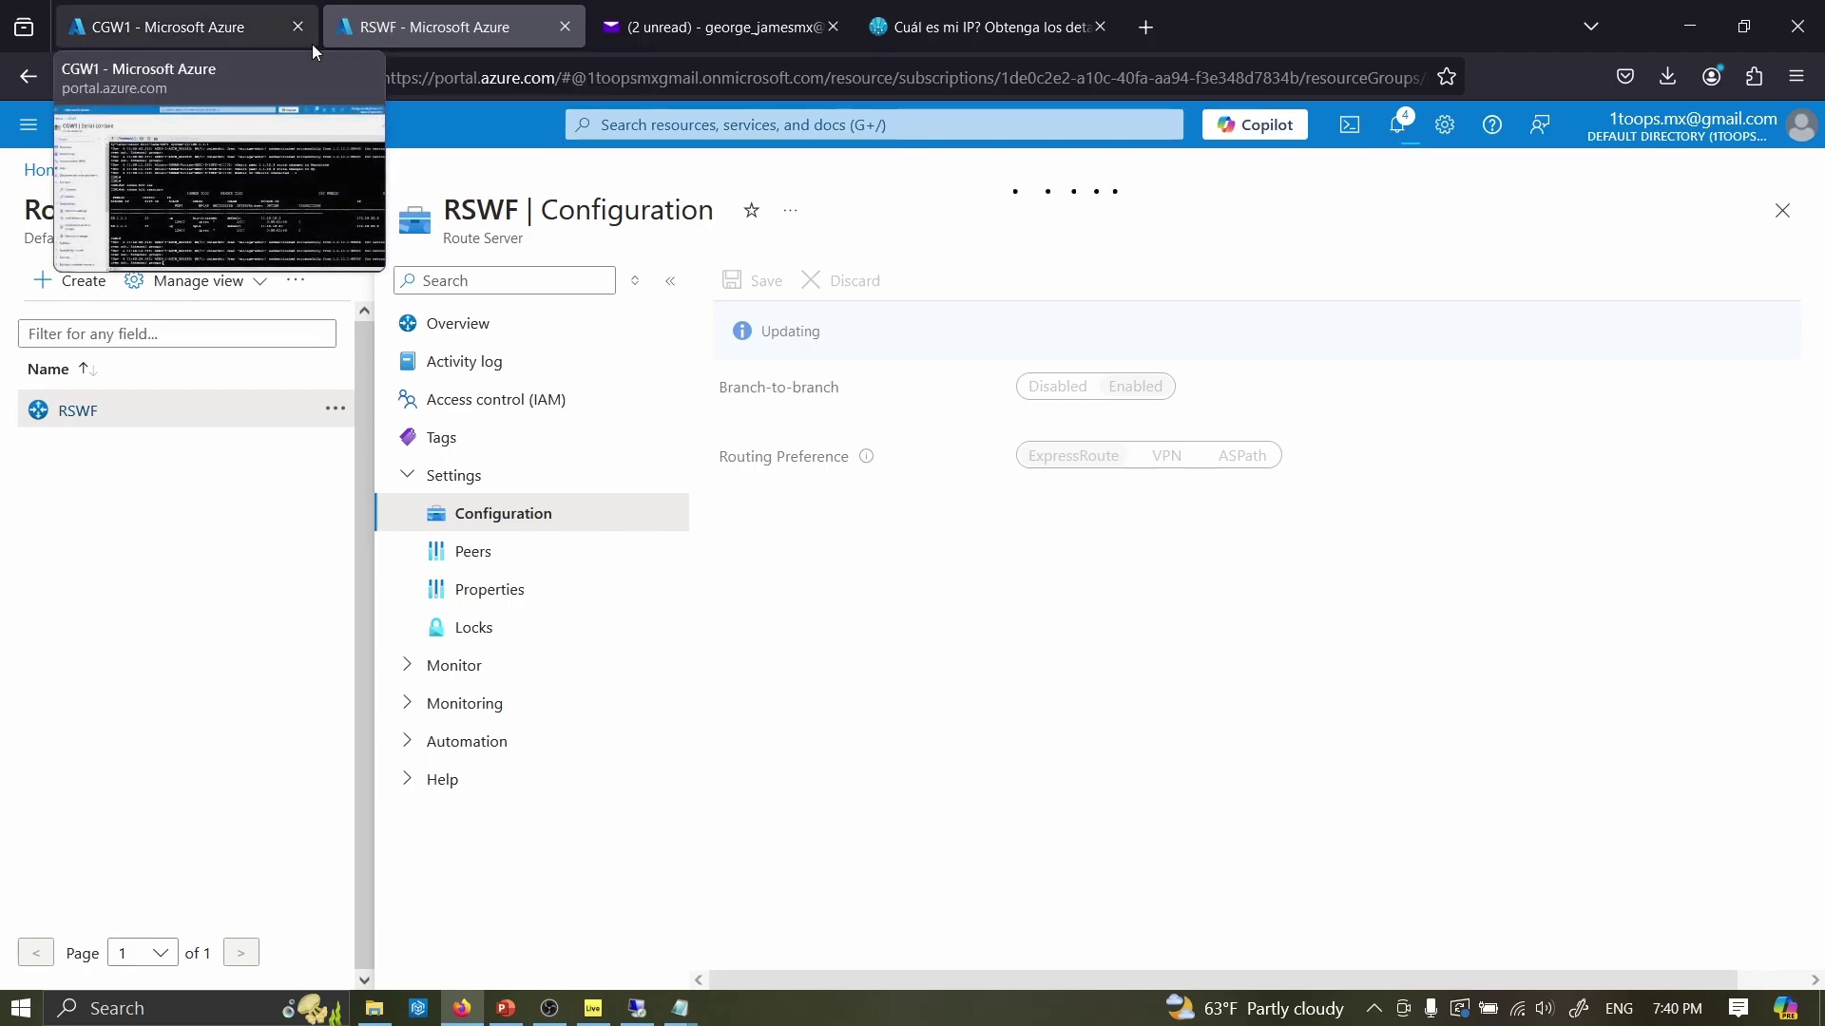
click(187, 28)
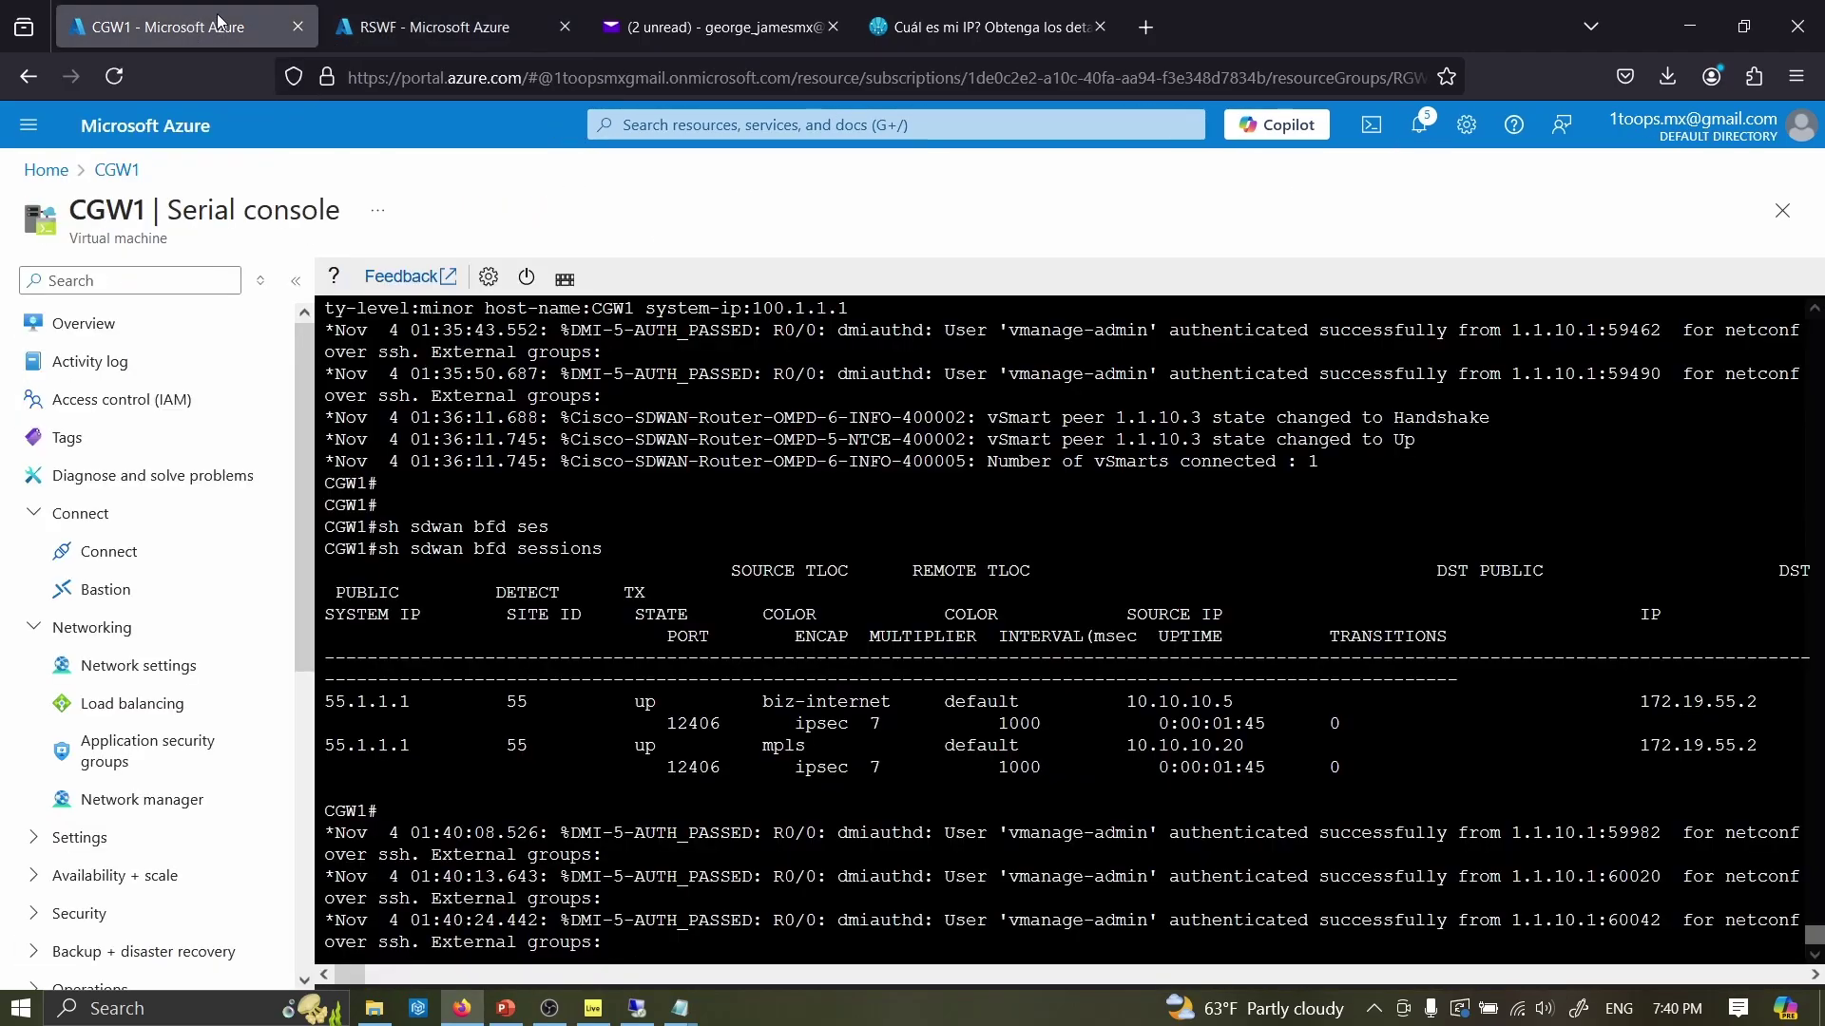
key(Return)
key(Return)
key(Return)
key(Return)
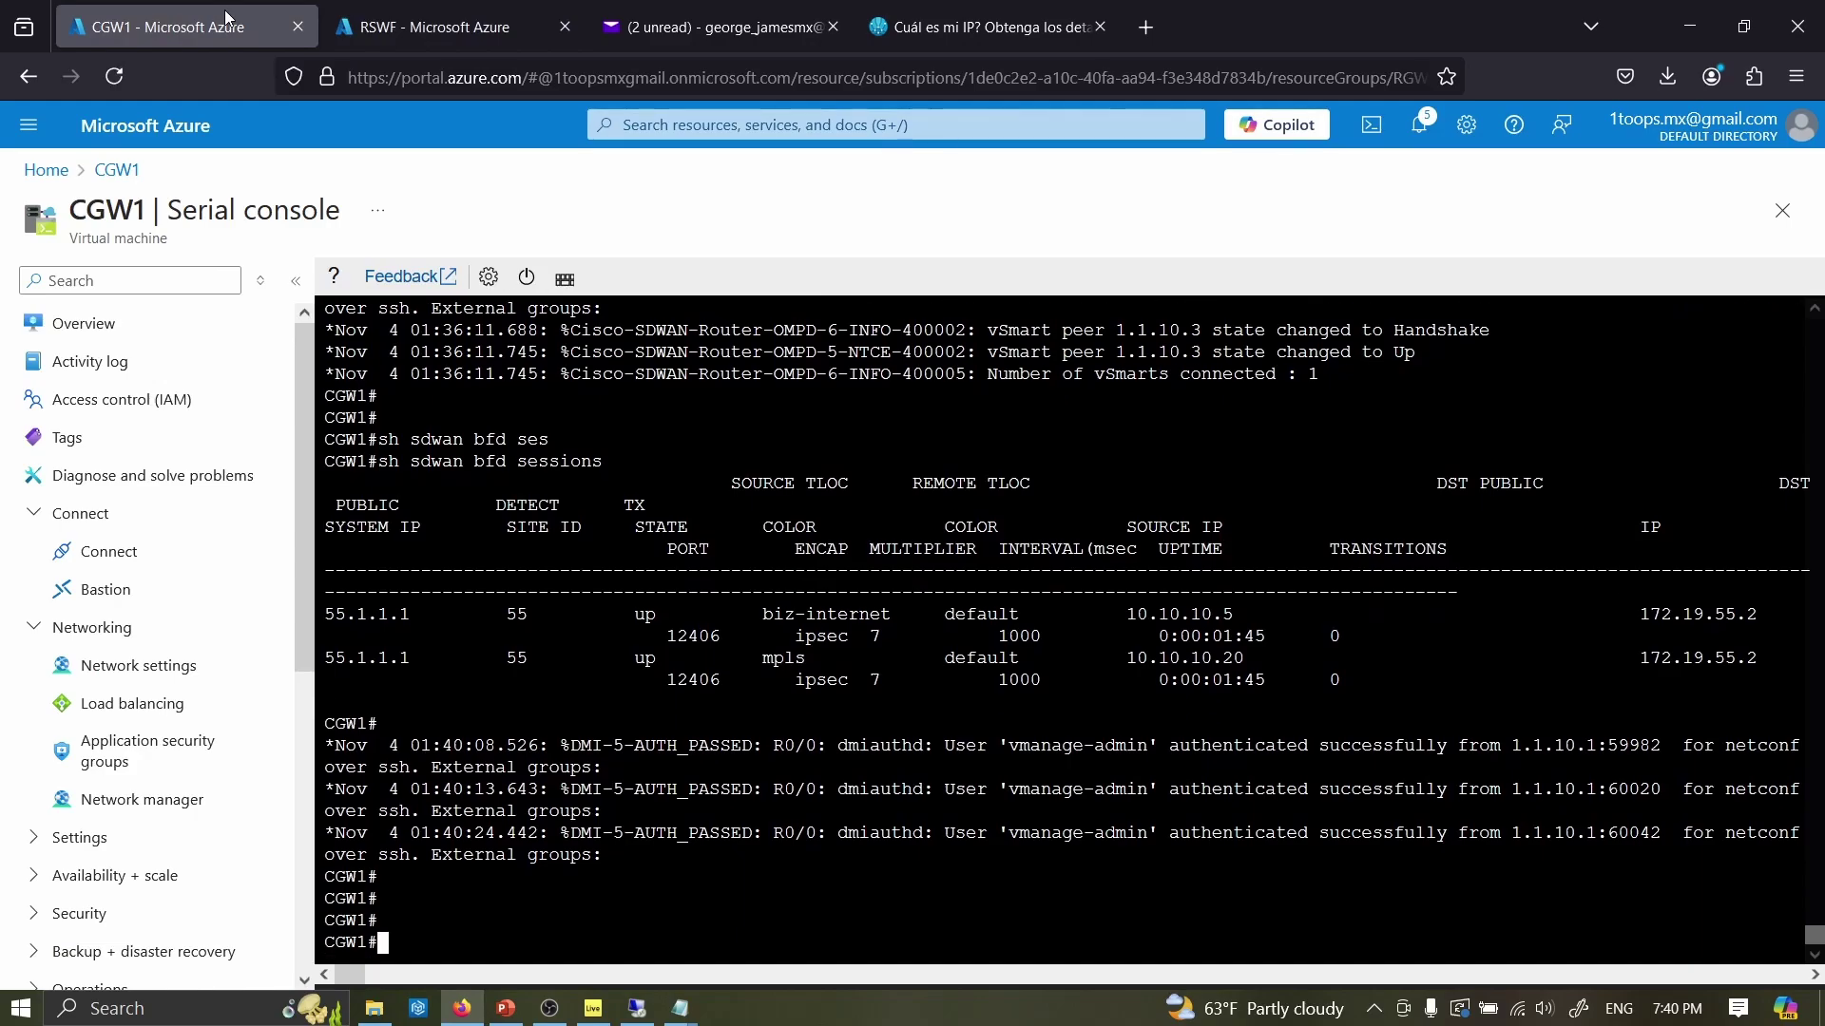
text(config-trt)
key(Tab)
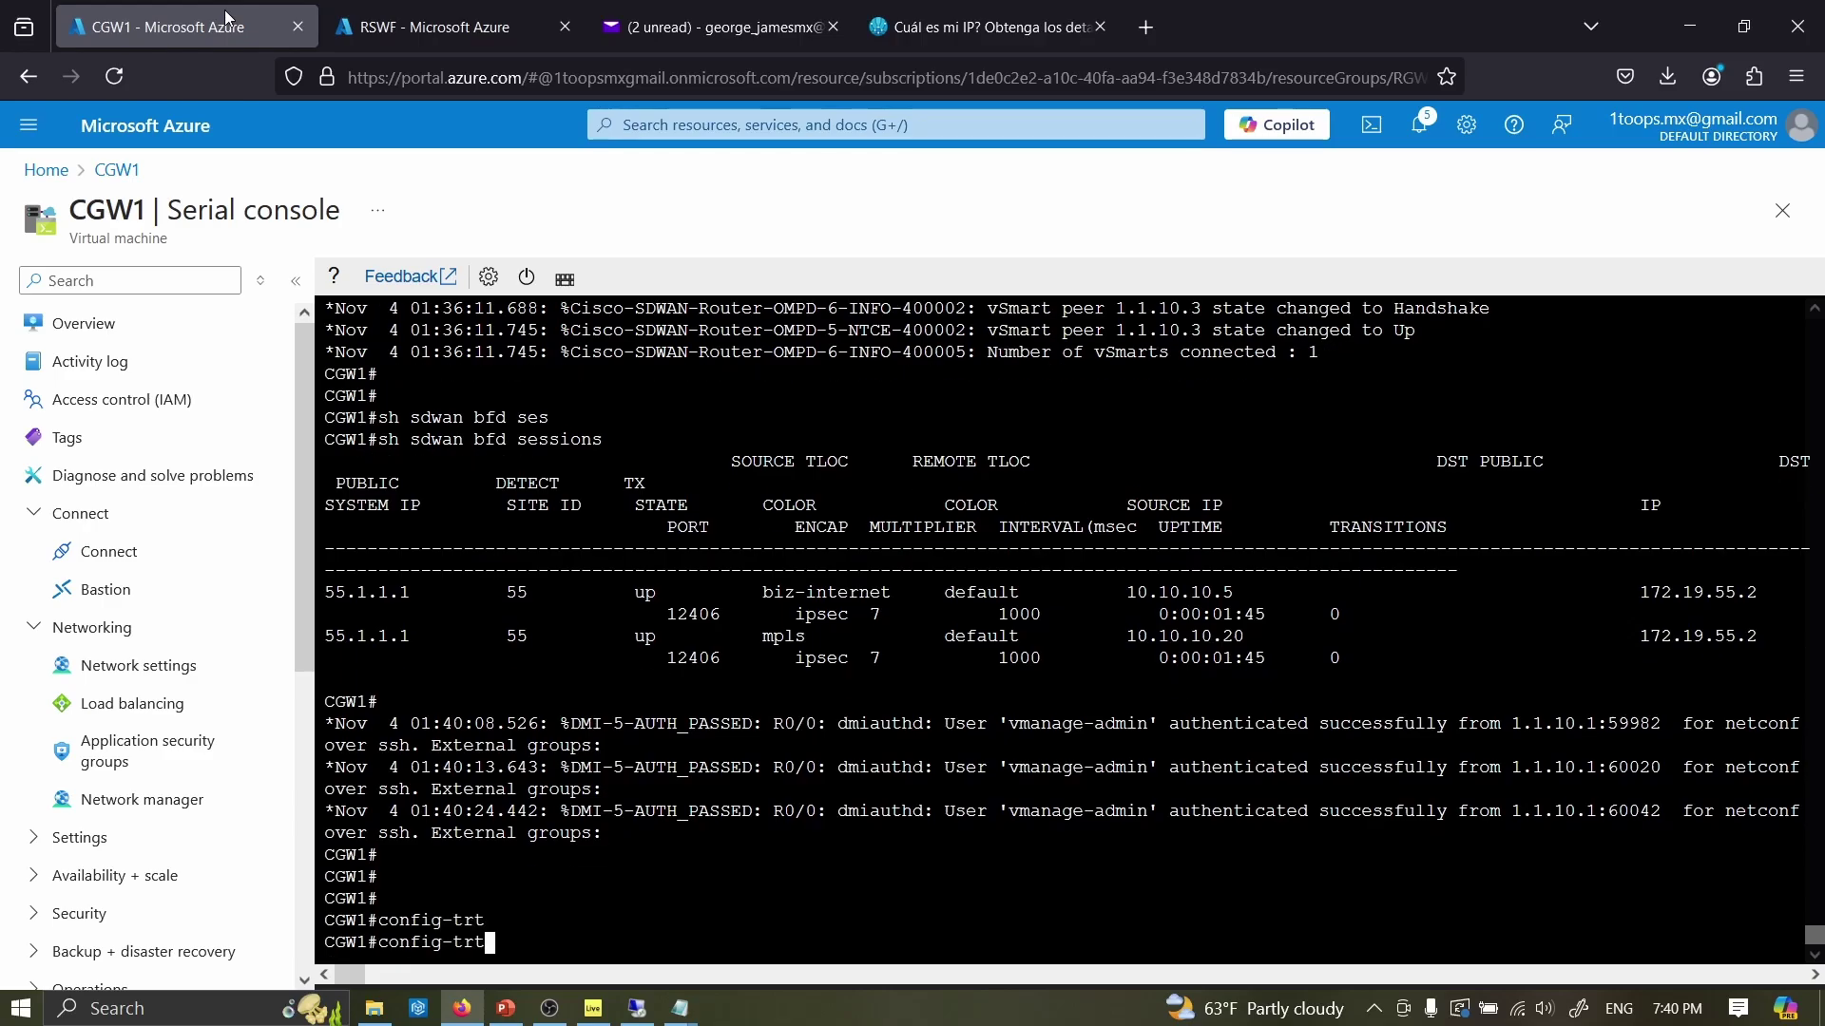
key(Return)
key(Up)
key(BackSpace)
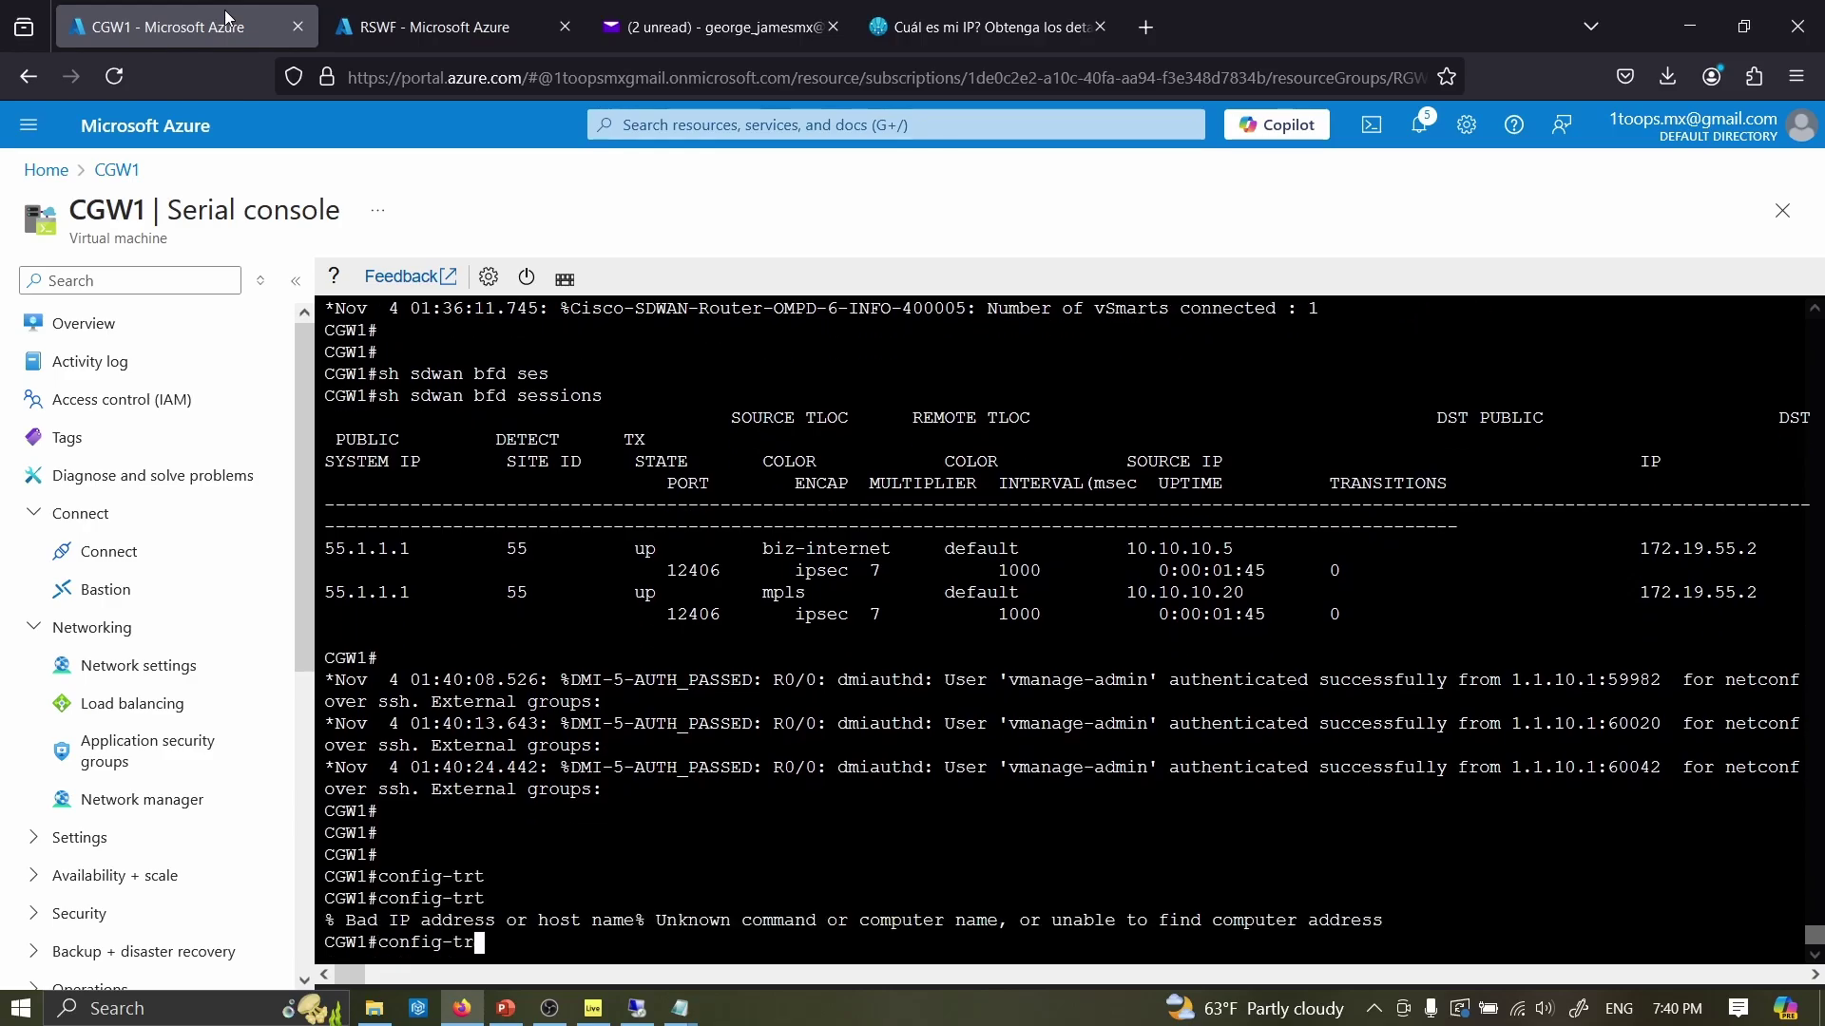
key(Tab)
key(Return)
- Enter router bgp 65000, exit, then commit and end the configuration
text(ro)
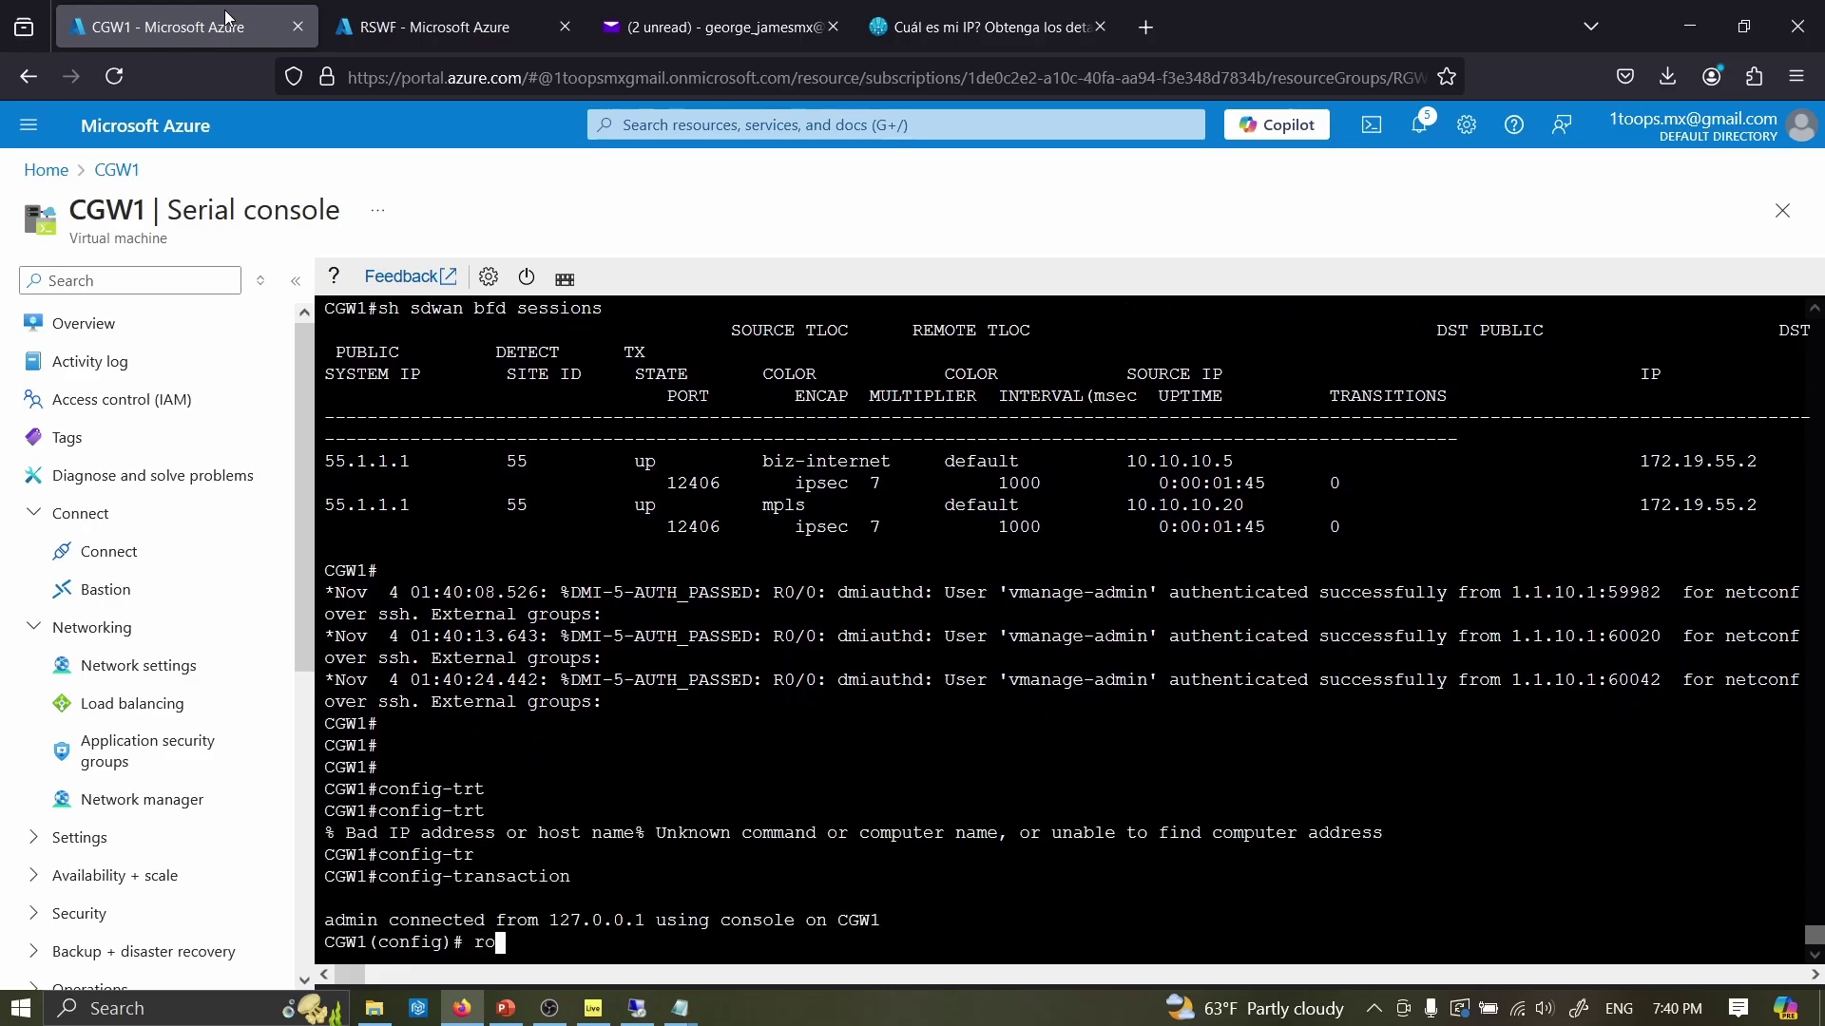
text(uter bgp 65000)
key(Return)
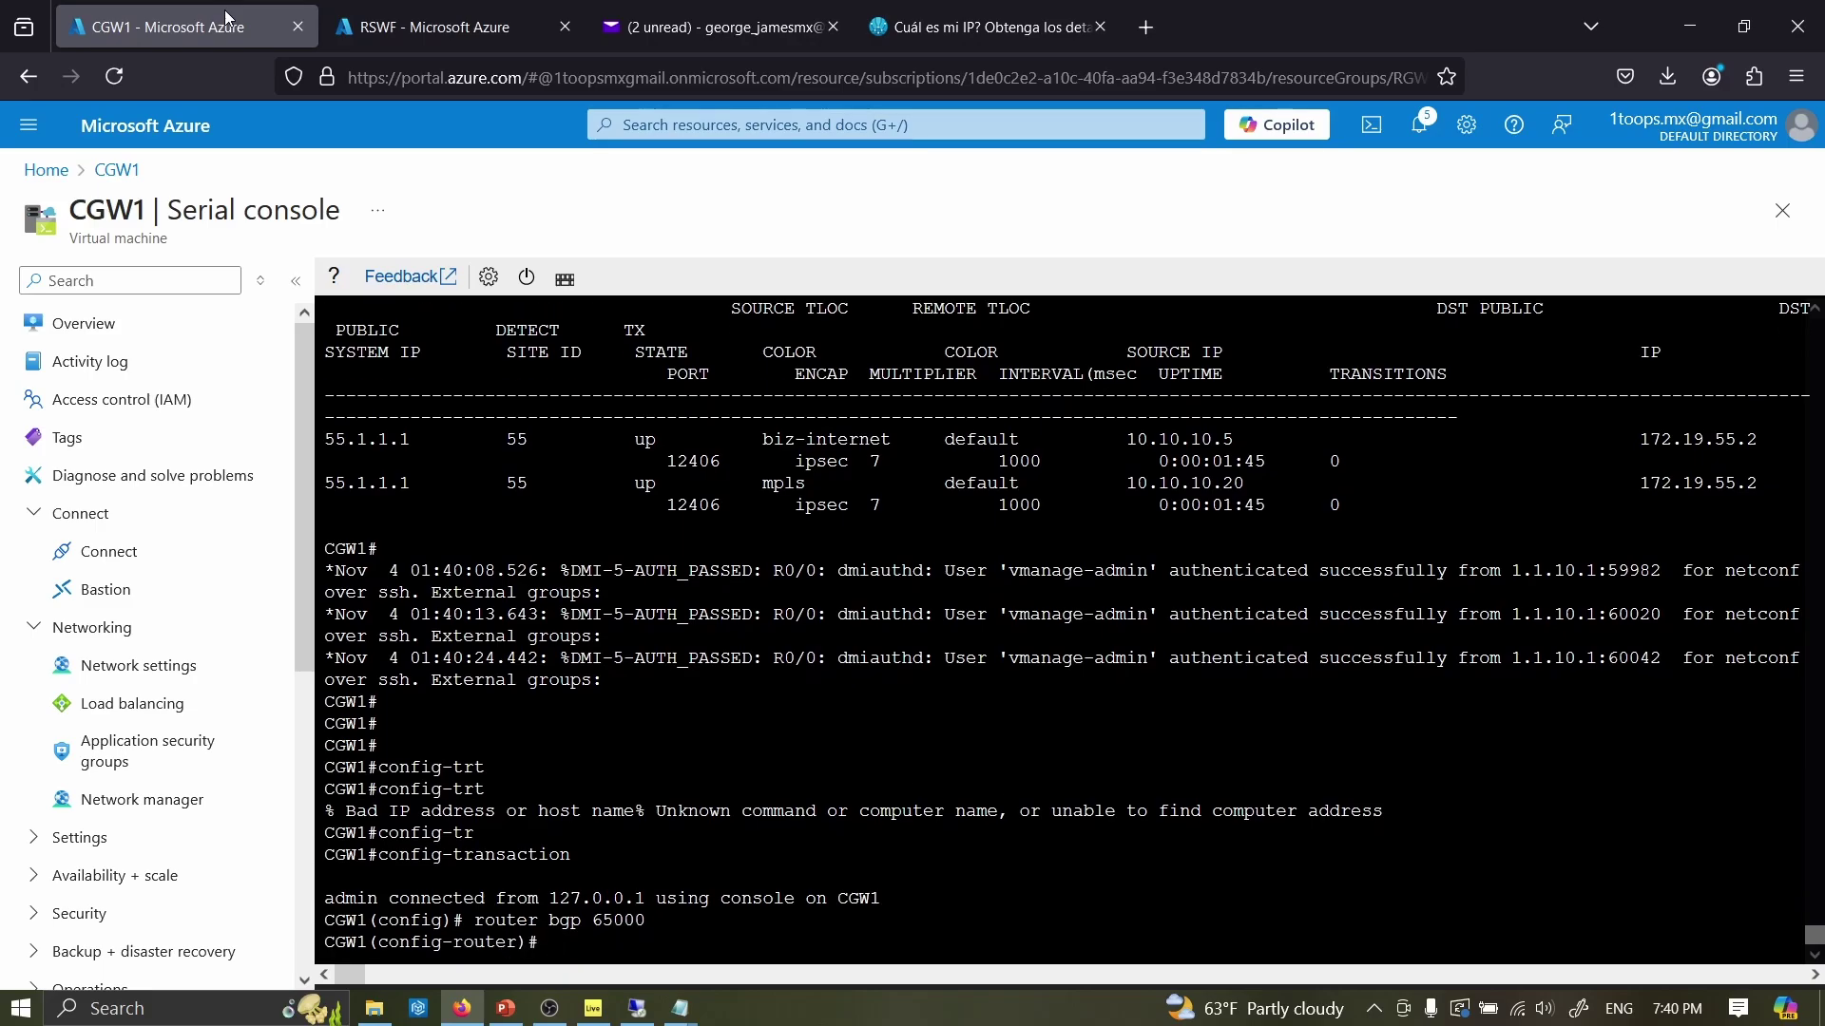
text(exit)
key(Return)
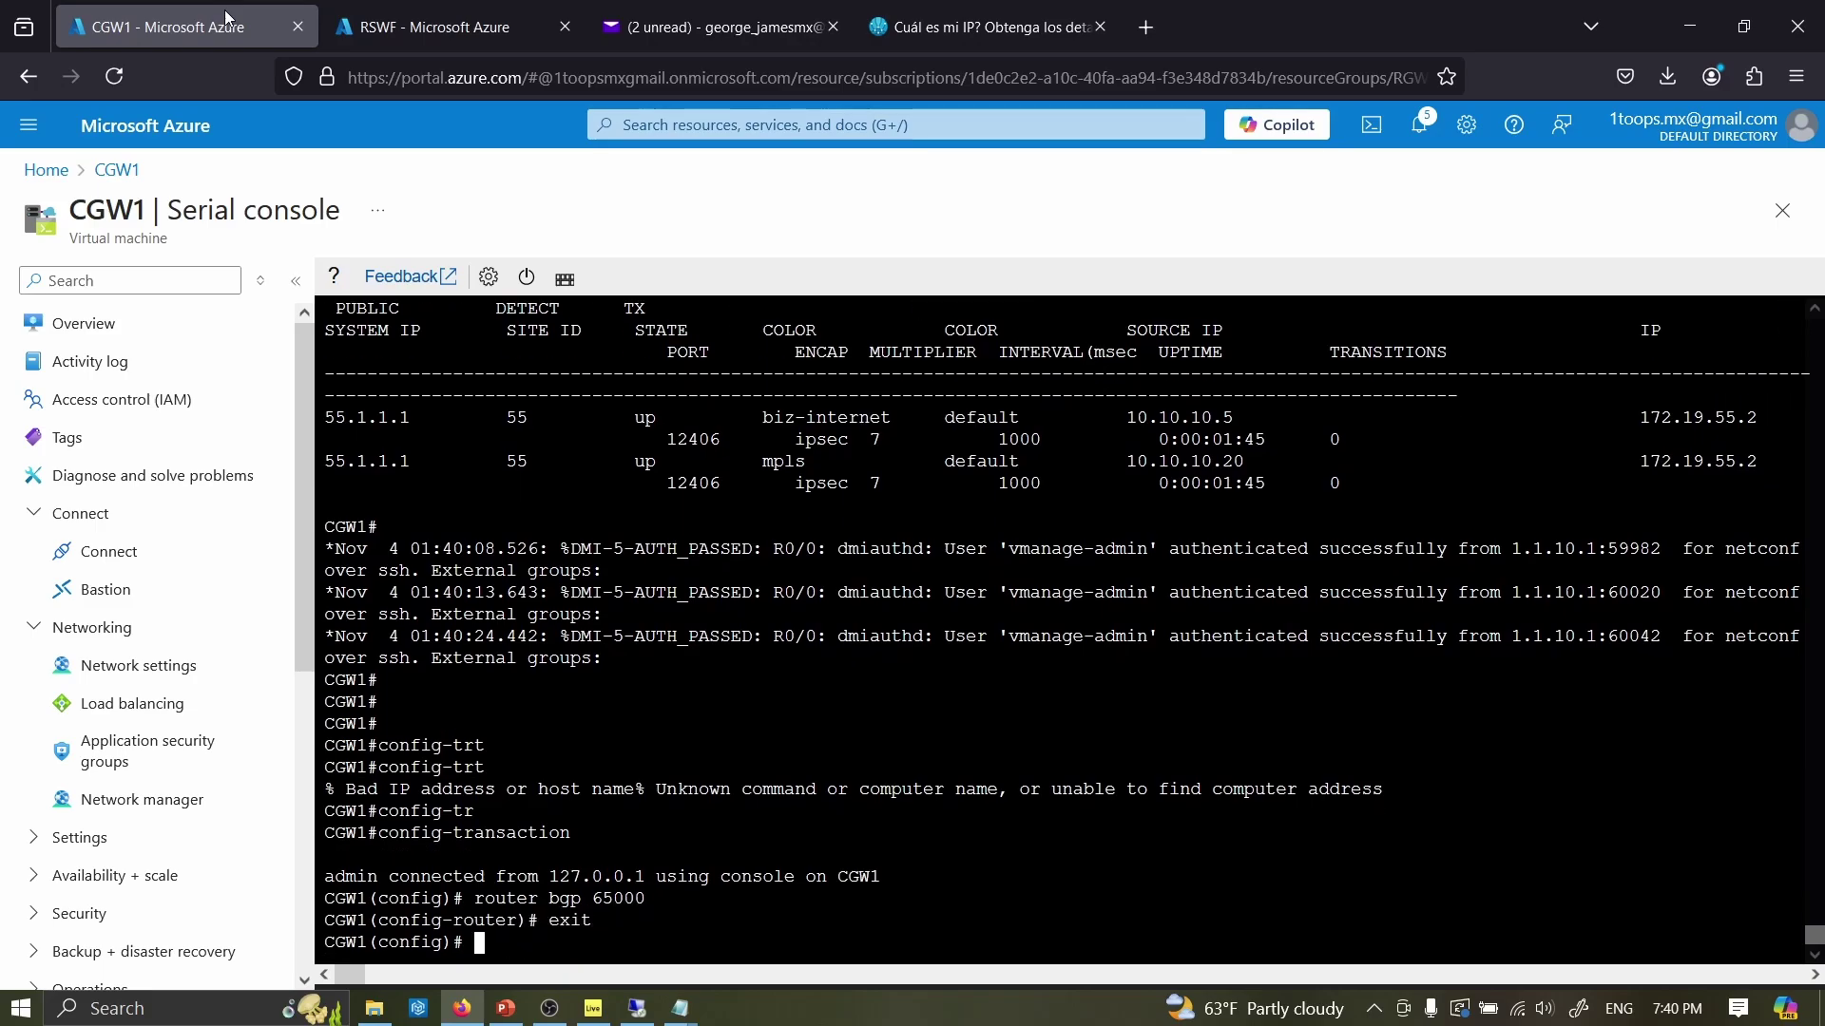
text(co)
text(mmit)
key(Return)
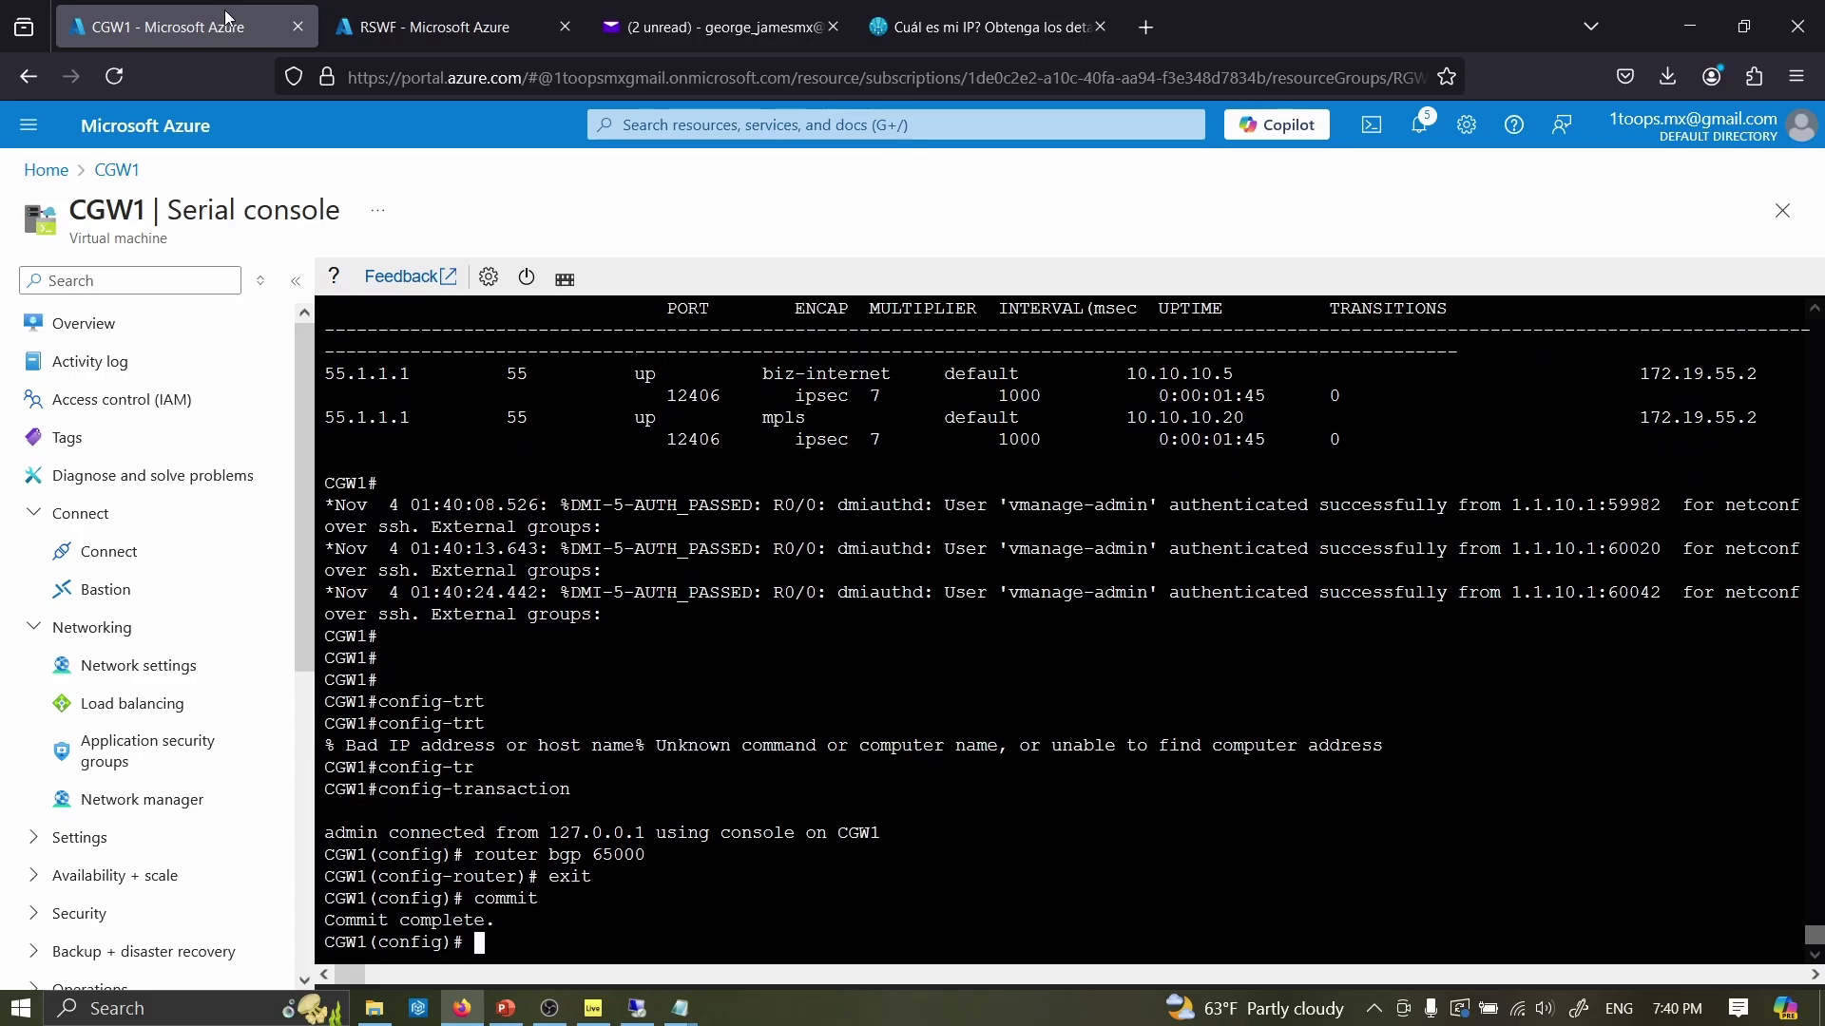
text(end)
key(Return)
- Run sh ip int b and check the GigabitEthernet interface rows
text(it)
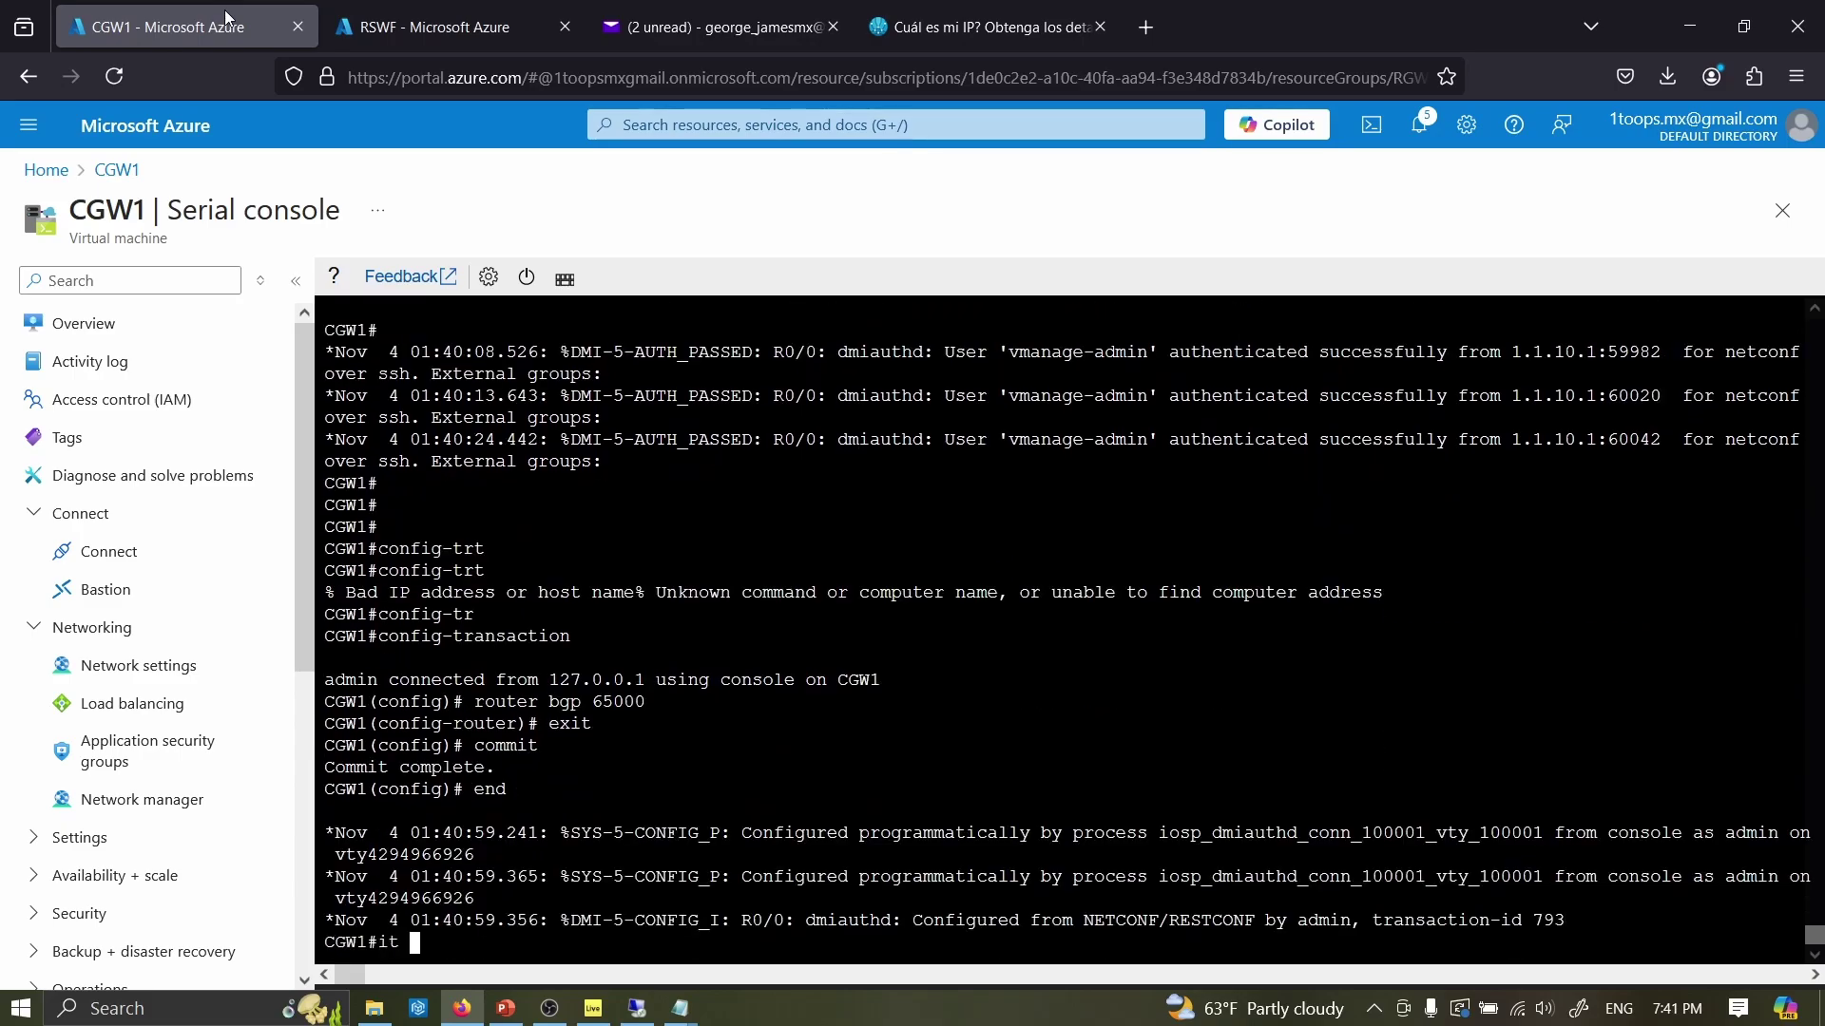
text(sh ip int b)
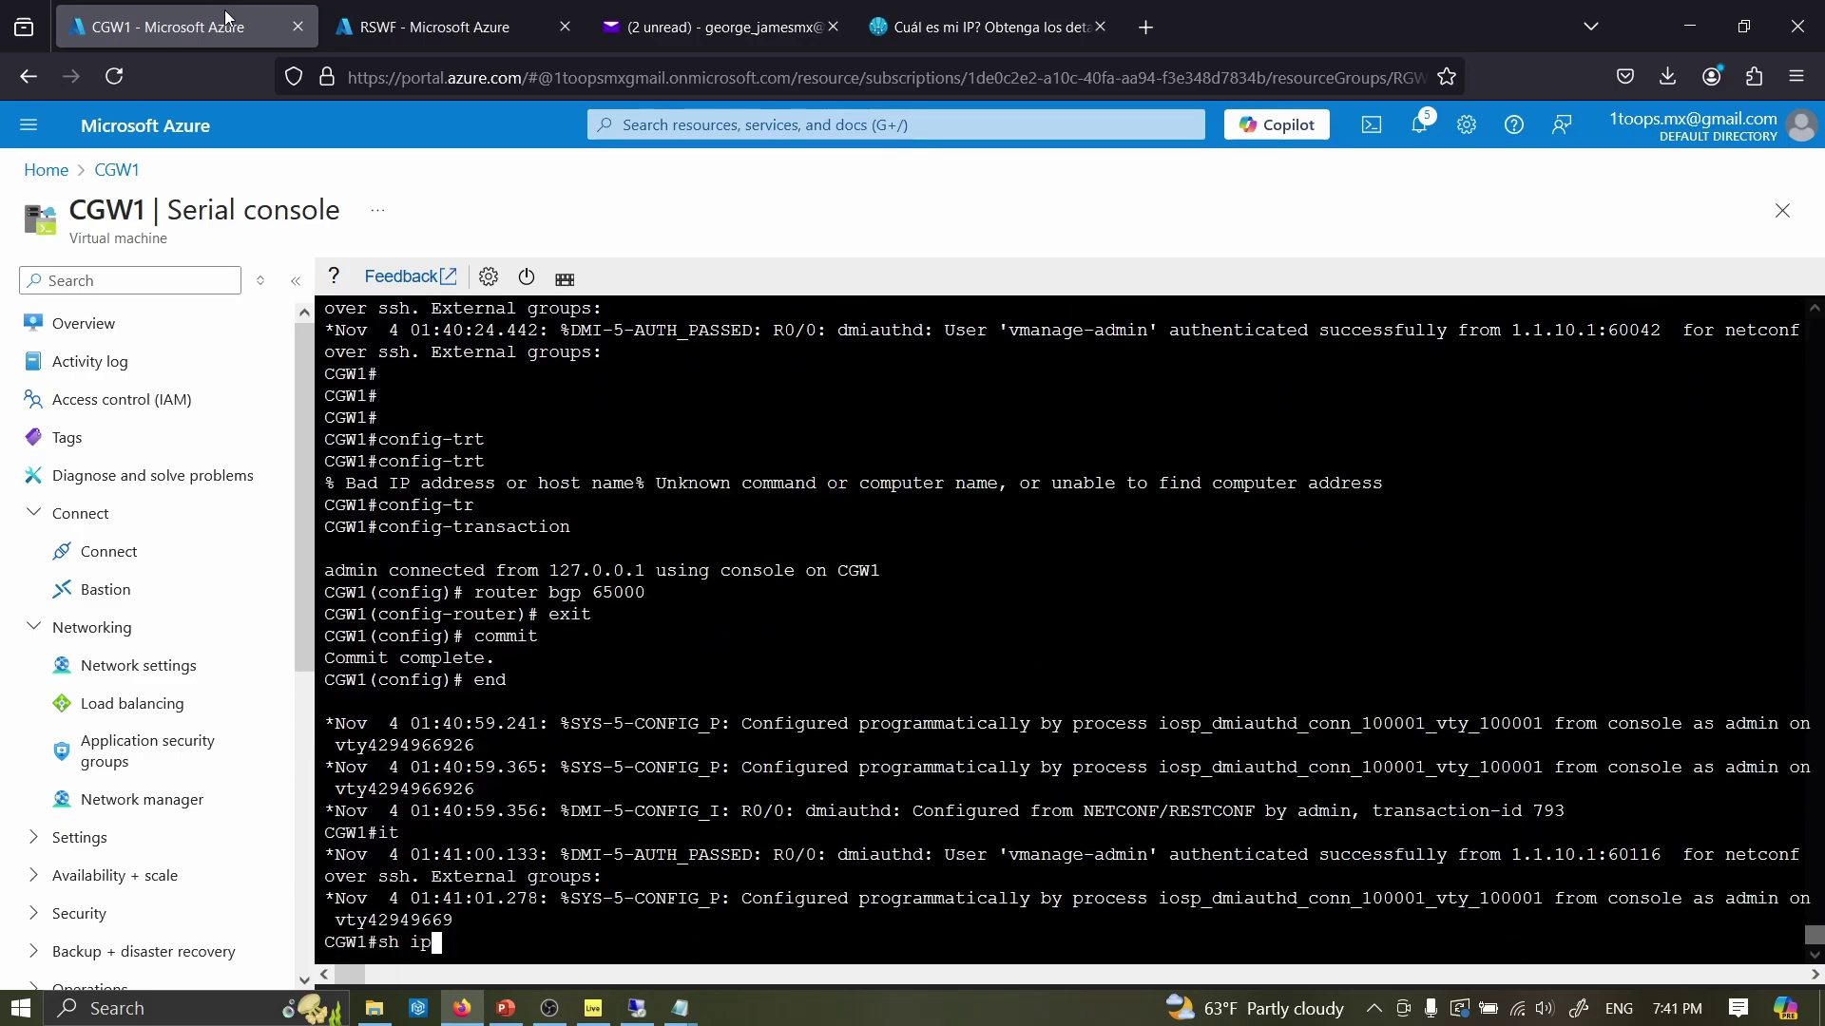
key(Return)
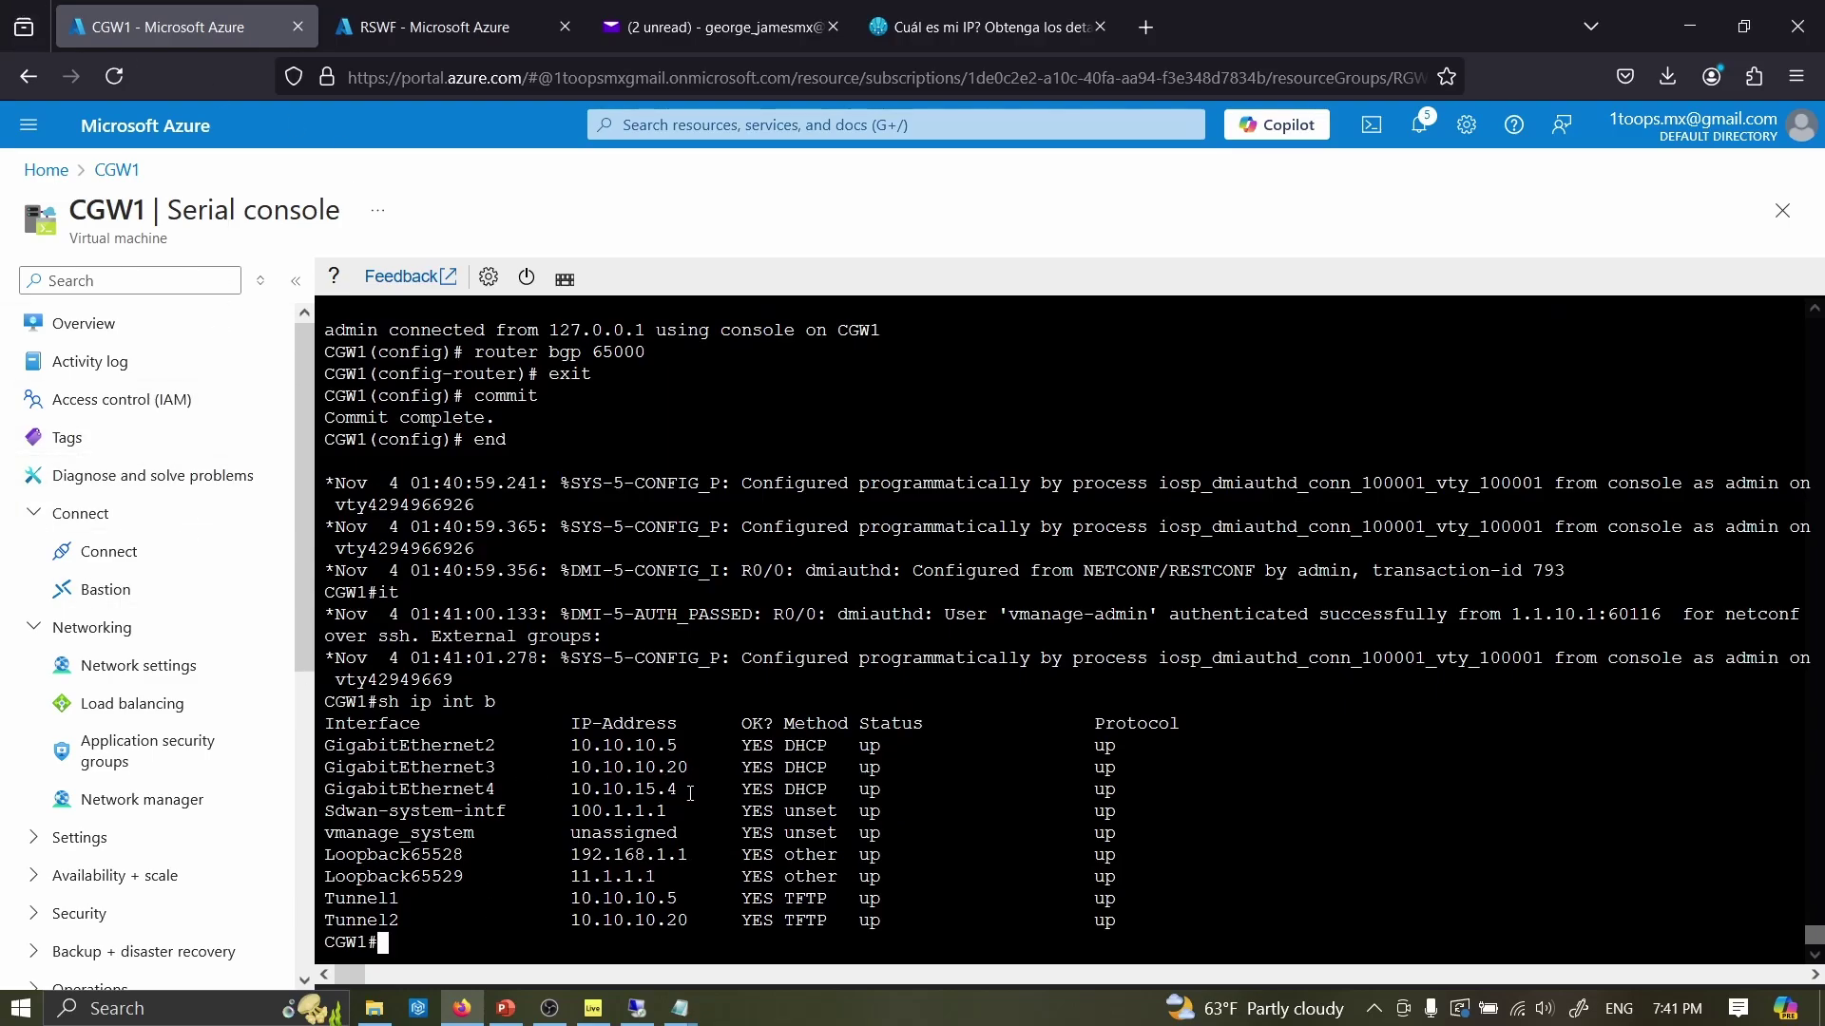
drag(689, 794, 471, 734)
click(460, 740)
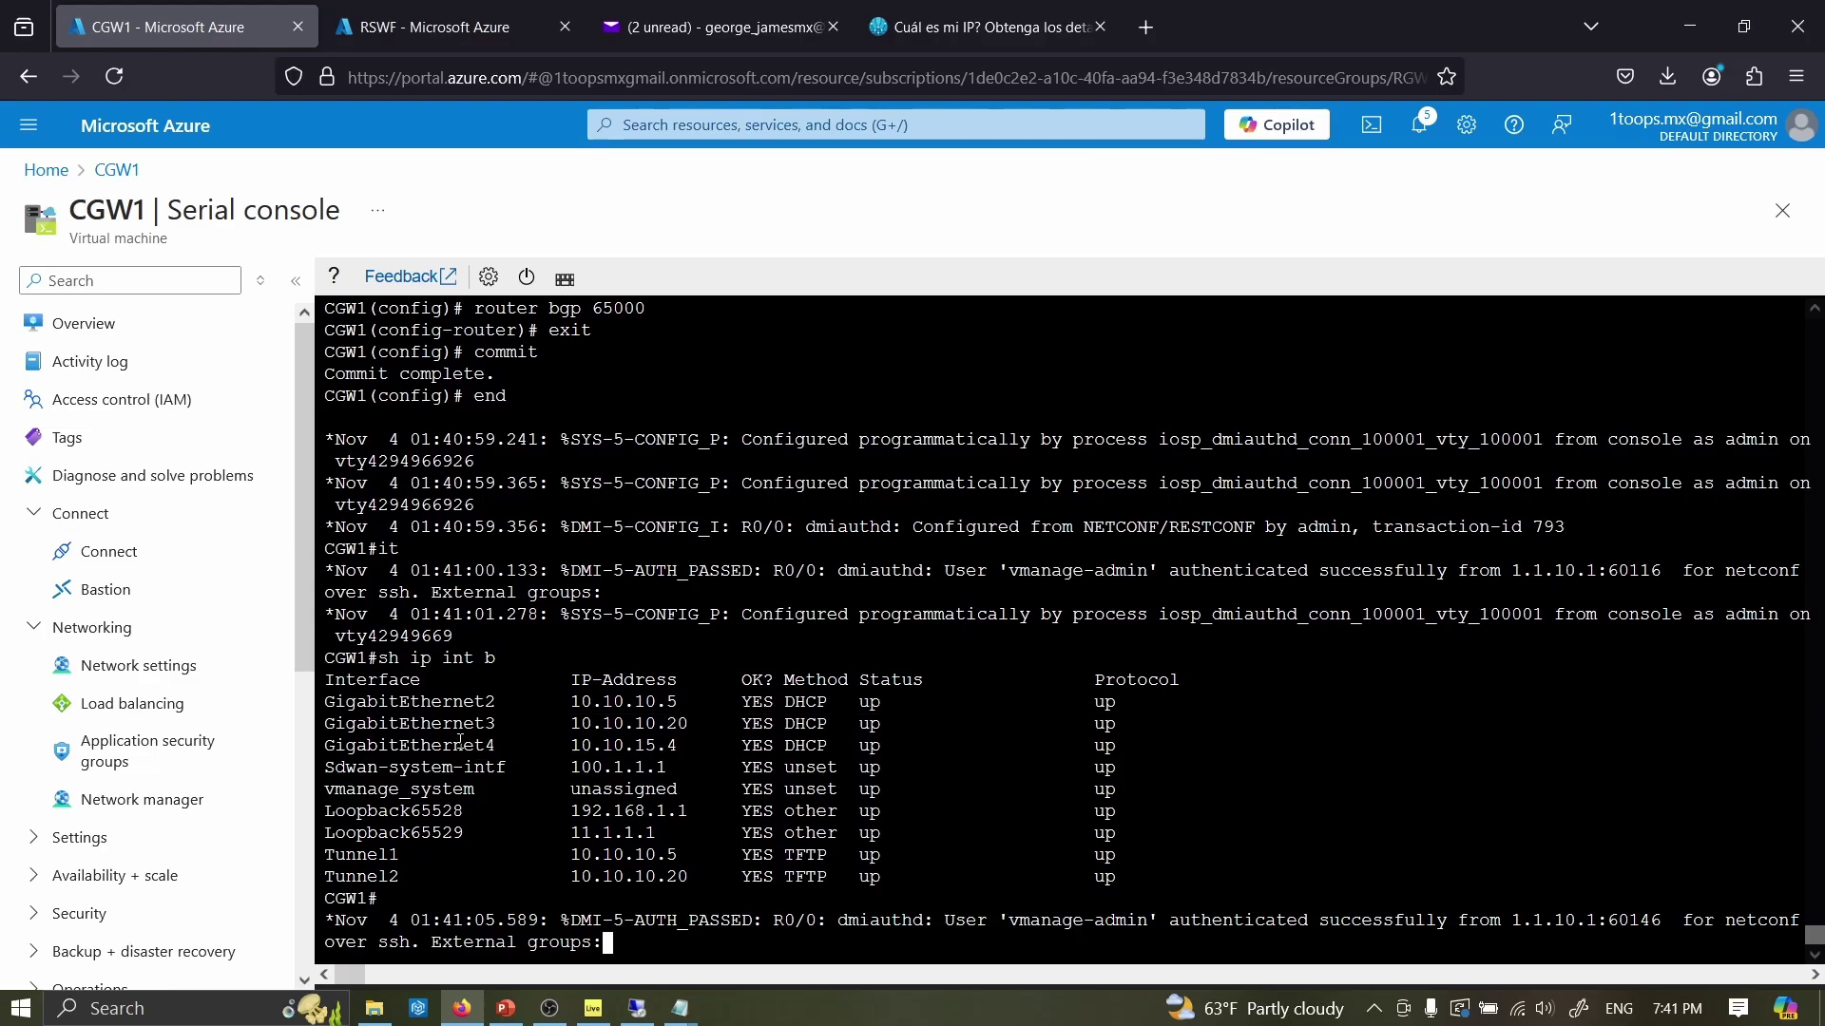
- In config-transaction, define VRF 100 with rd 100:100 and the IPv4 address family
text(config-tr)
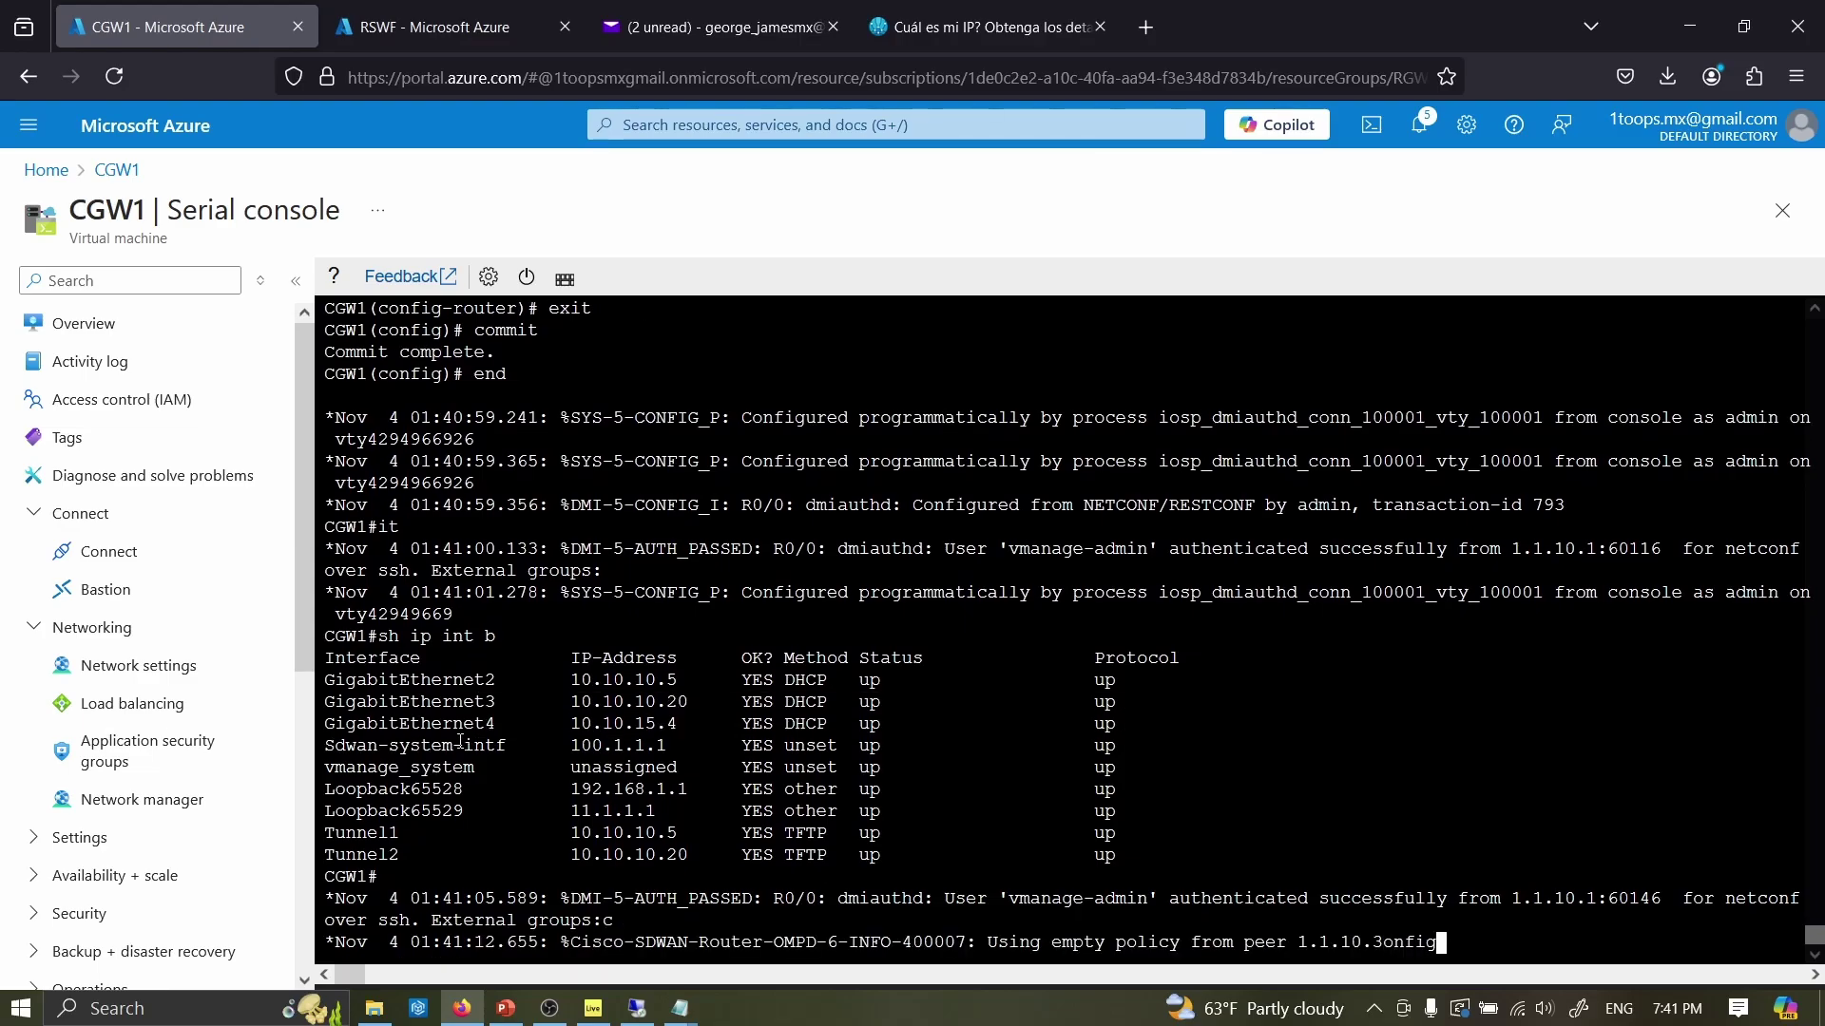
key(Tab)
key(Return)
text(vrf definition 100)
key(Return)
text(rd 100Ñ100)
key(Return)
text(rd 100:100)
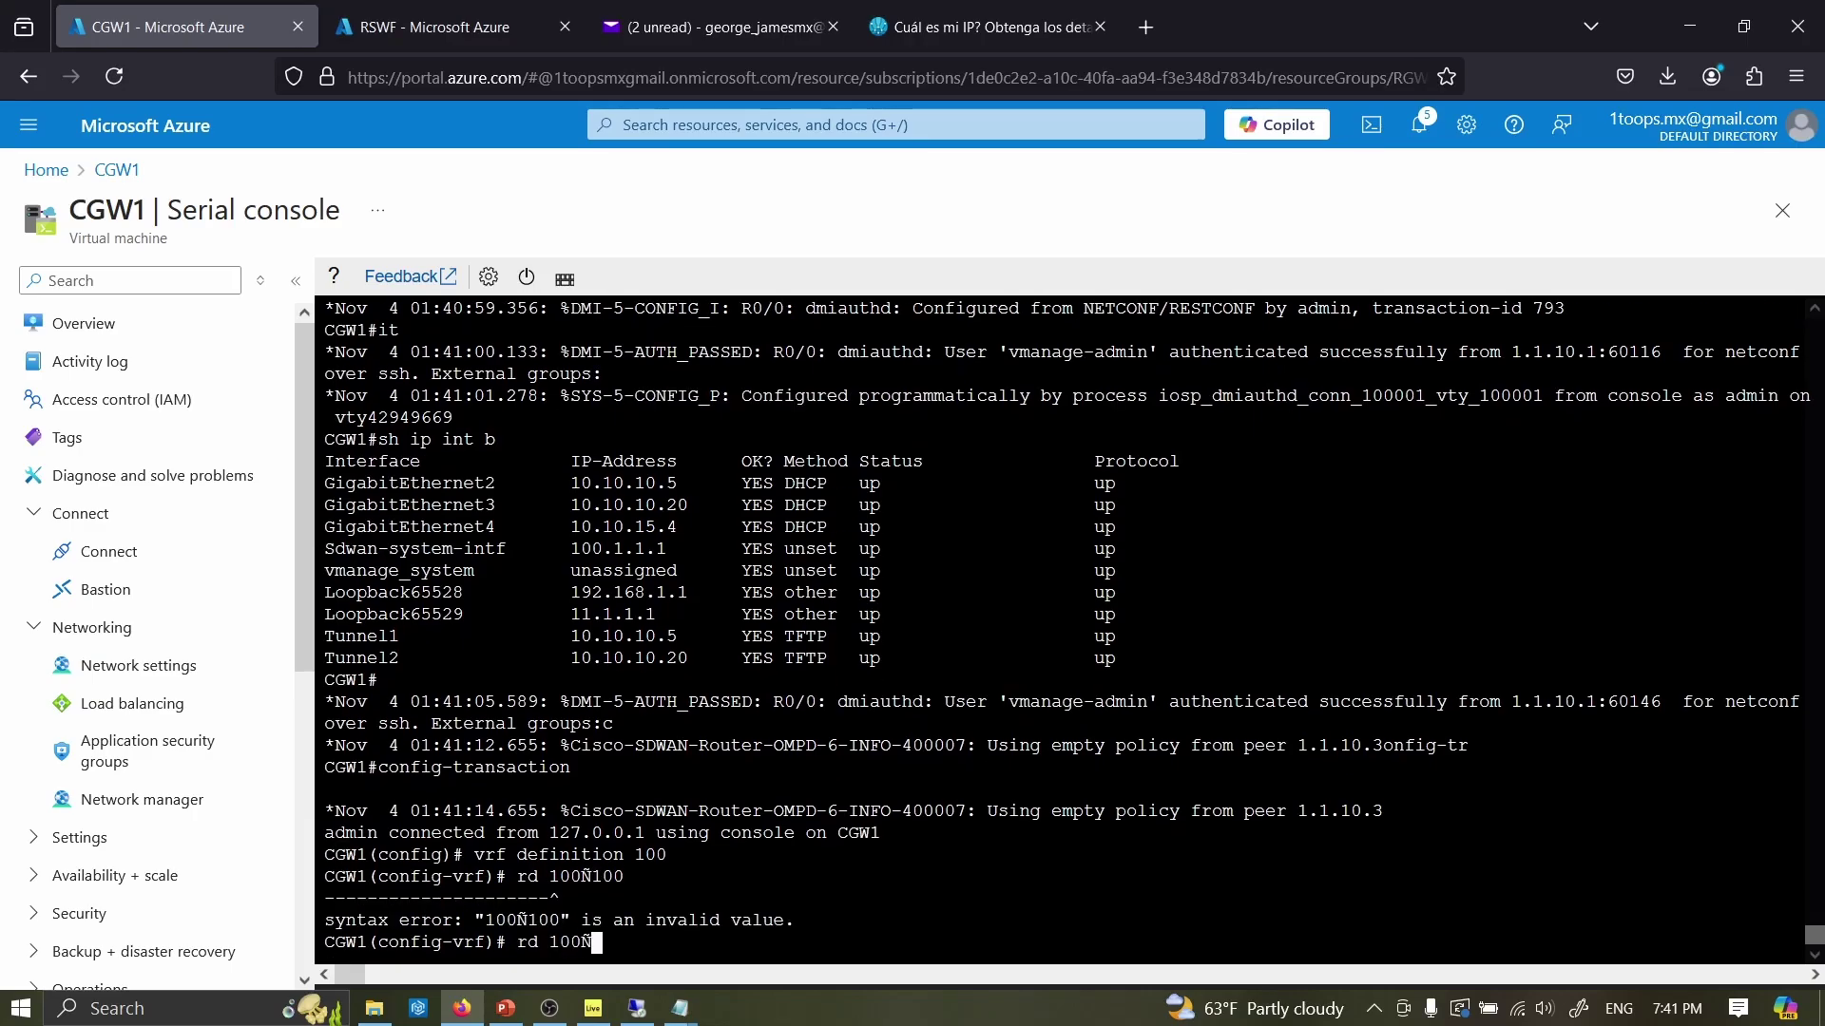
key(Return)
text(address-family ipv4)
key(Return)
- Put GigabitEthernet4 into VRF 100 with ip address dhcp
text(int GigabitEthernet4)
key(Return)
text(vrf forwarding 100)
key(Return)
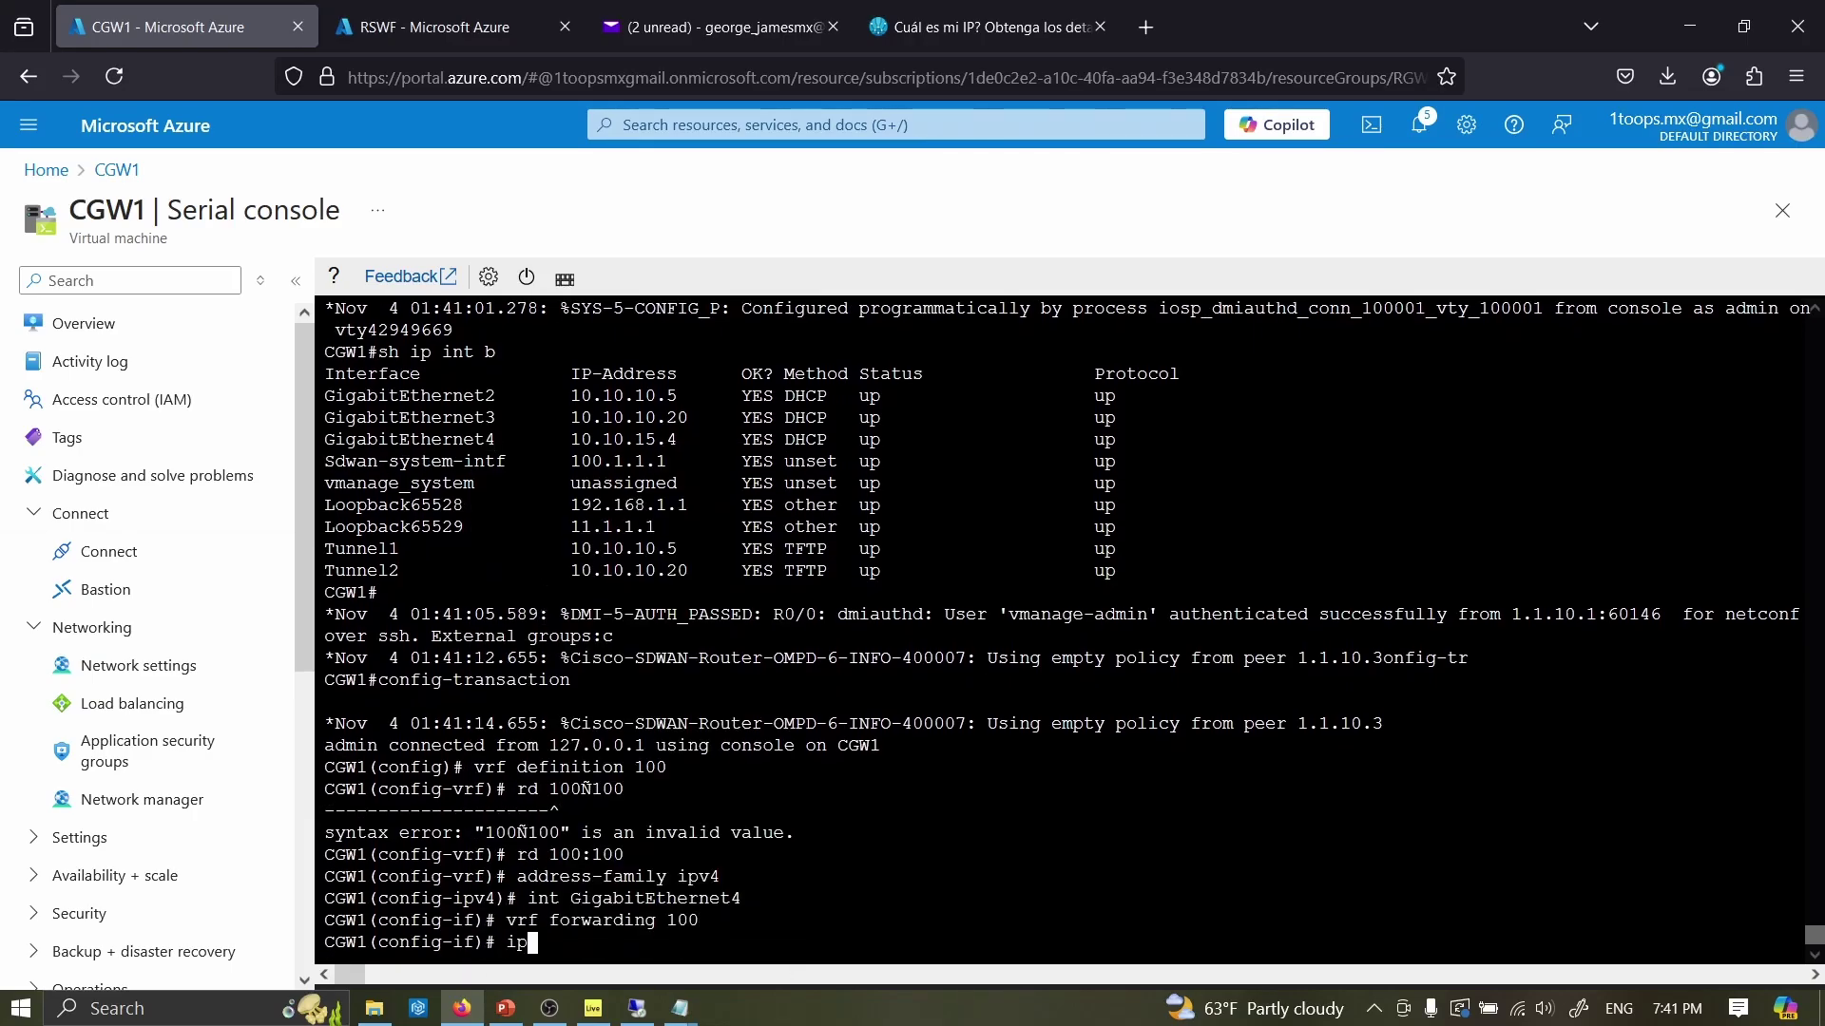
text(ip address dhcp)
key(Return)
- Under router bgp 65000, open address-family ipv4 unicast vrf 100
text(router)
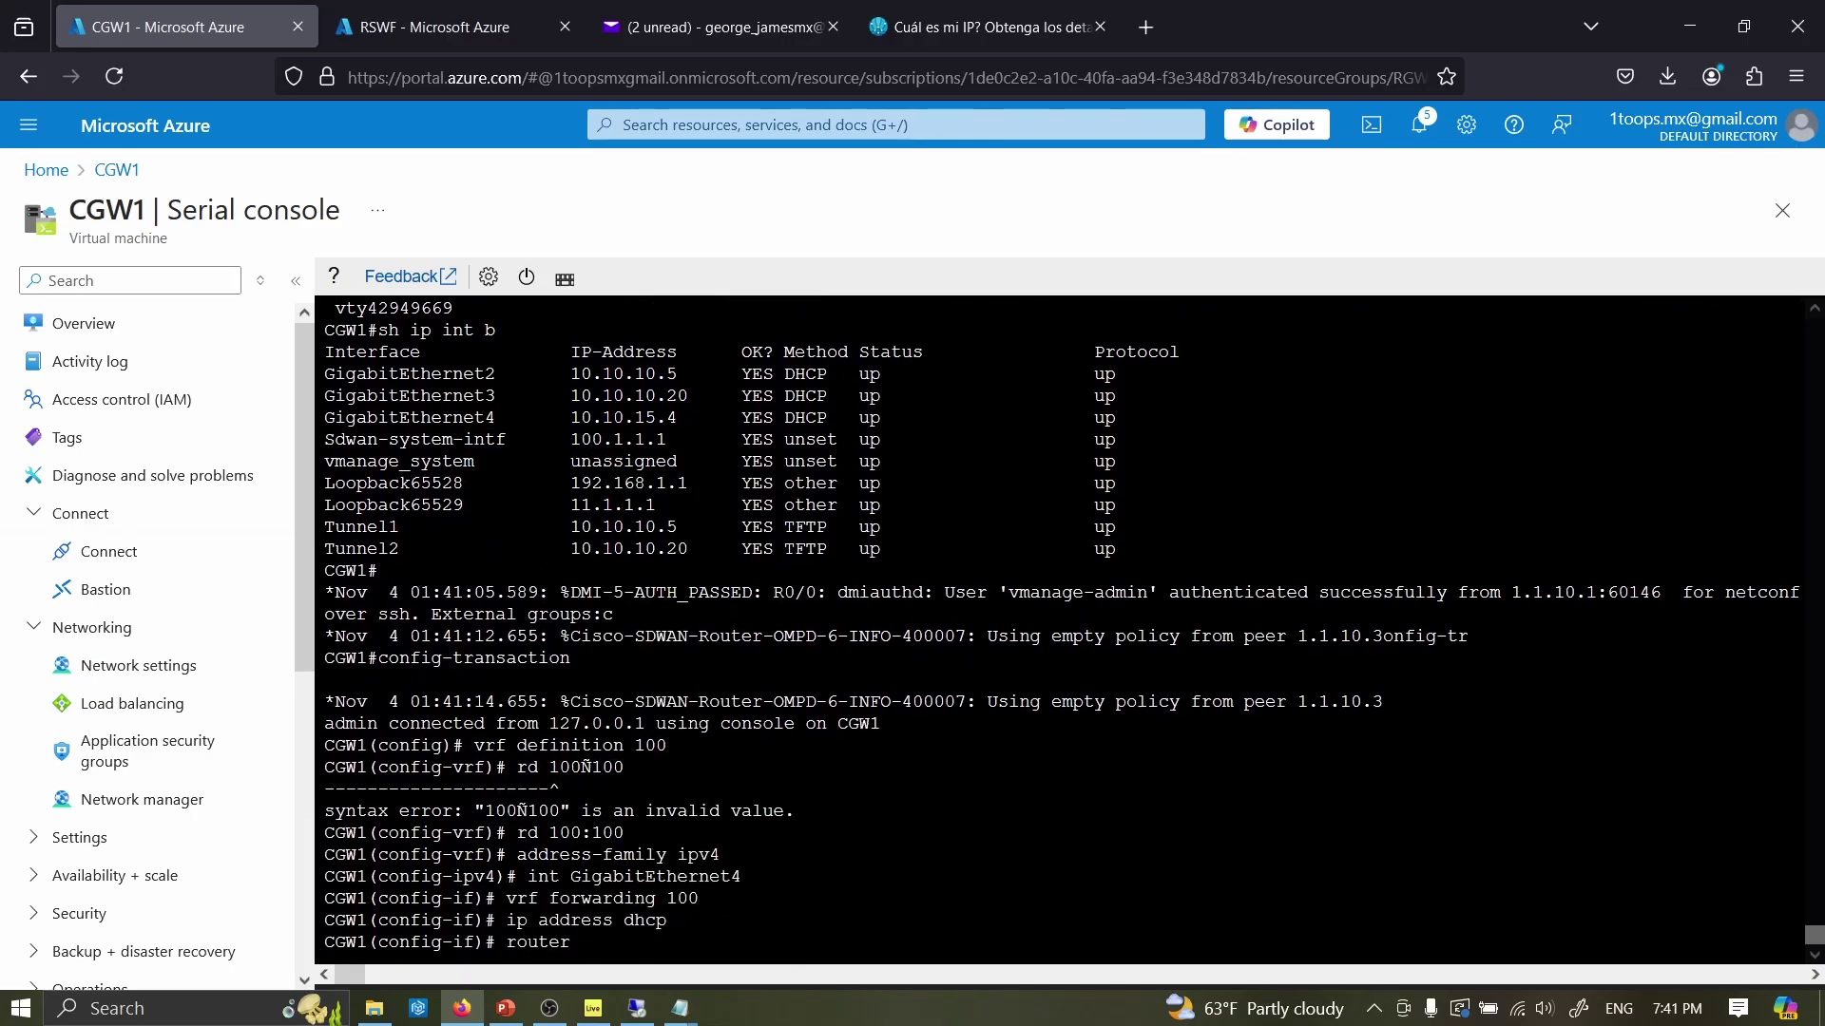
text( bgp 65000)
key(Return)
text(address-family ipv)
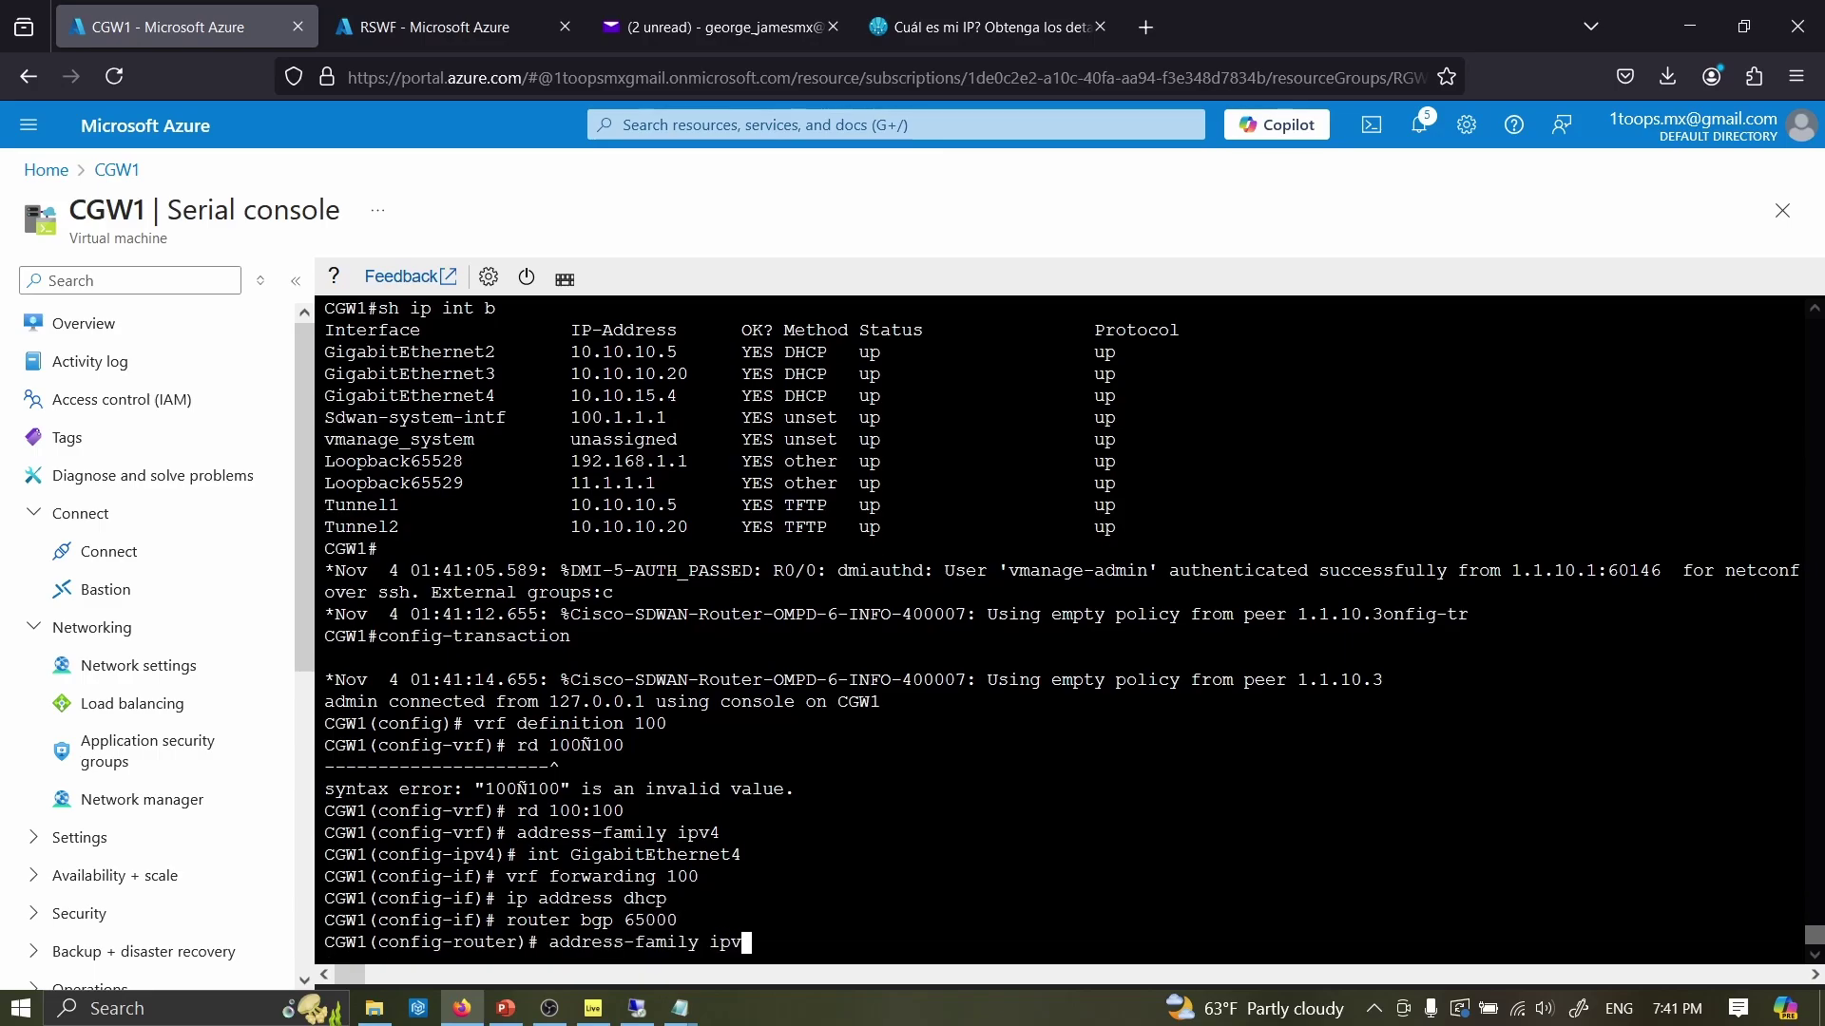
text(4 unicast vrf 100)
key(Return)
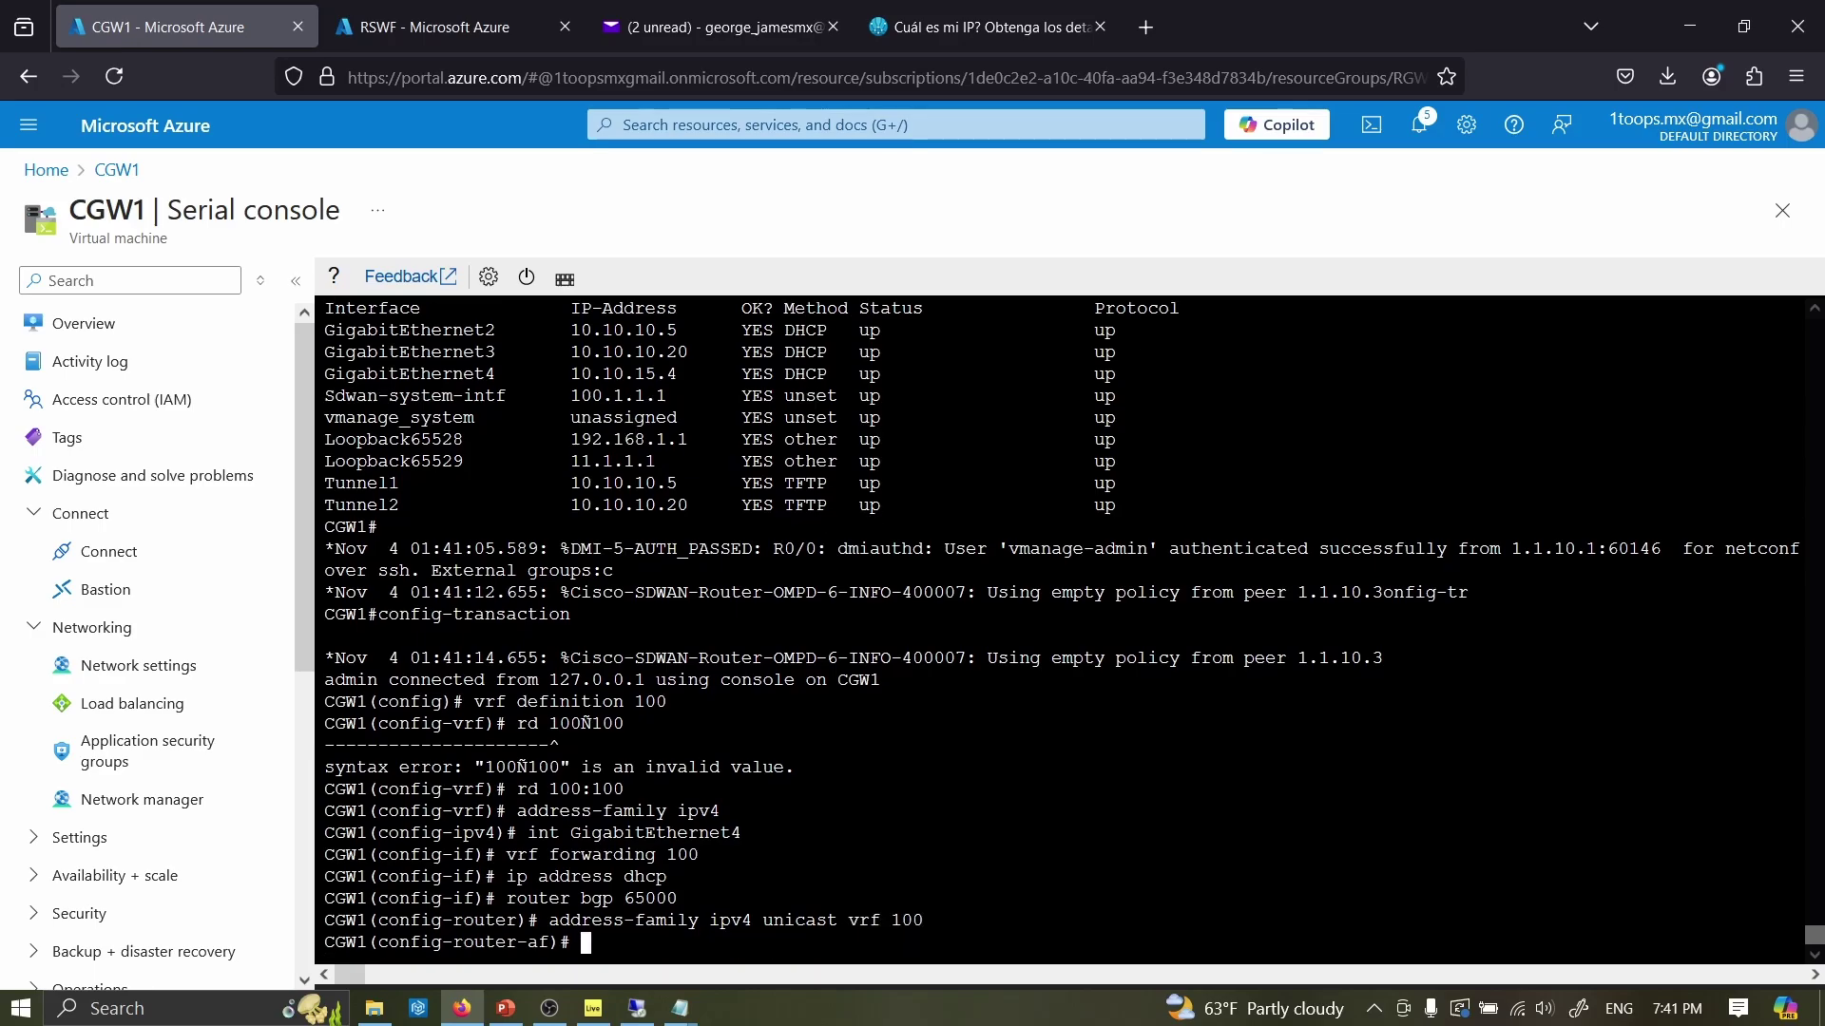
- On RSWF's overview, check ASN 65515 and copy the first peer IP 10.10.20.4
click(338, 37)
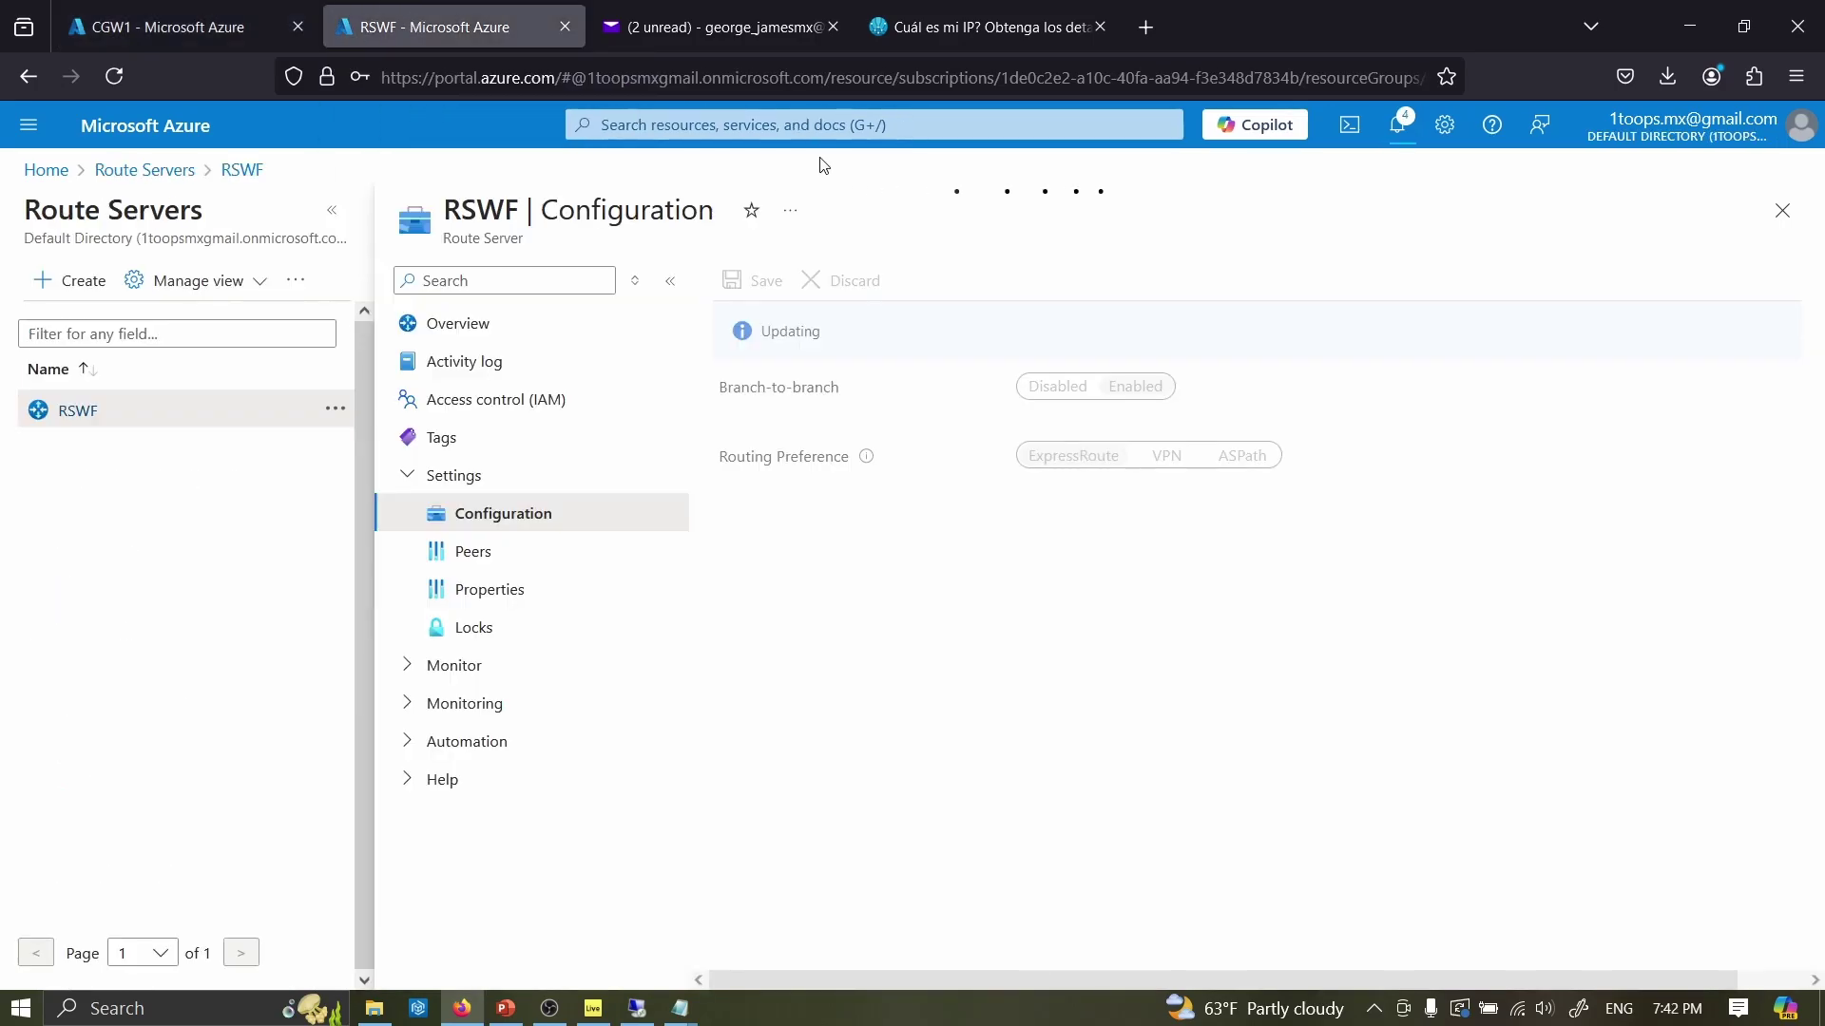
click(1397, 126)
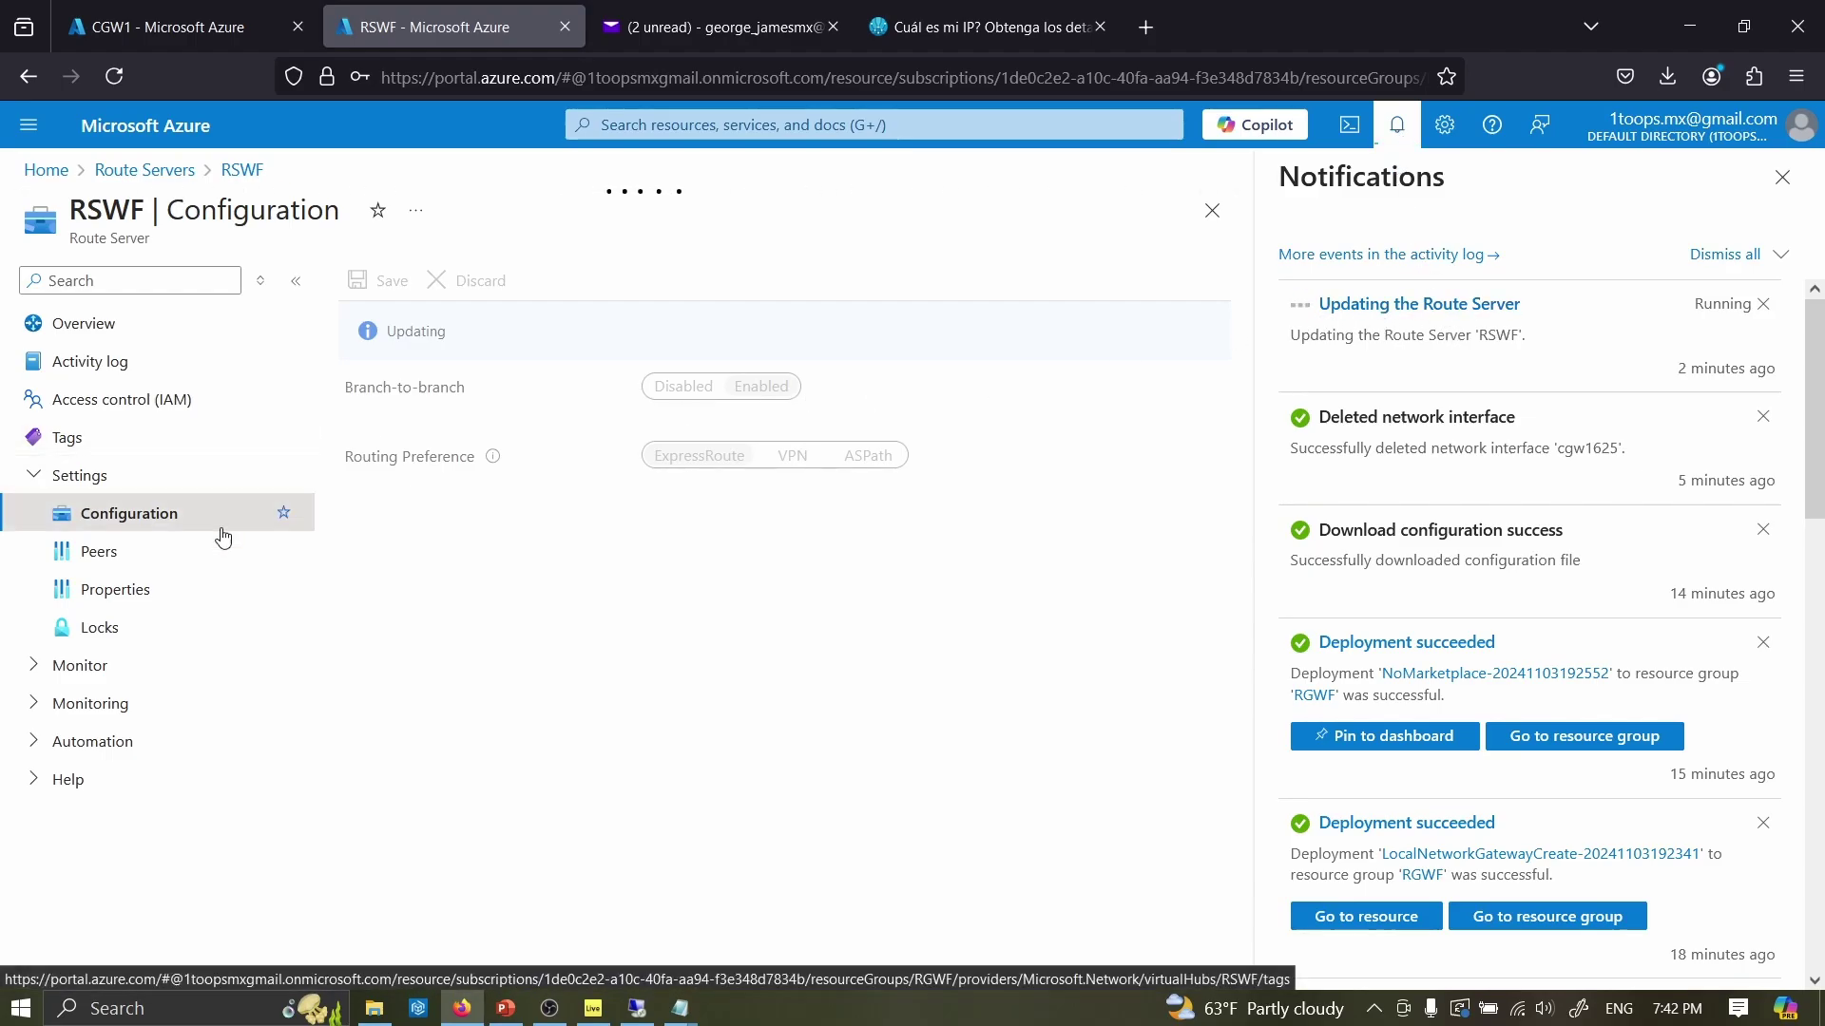
click(76, 323)
key(Return)
click(1782, 176)
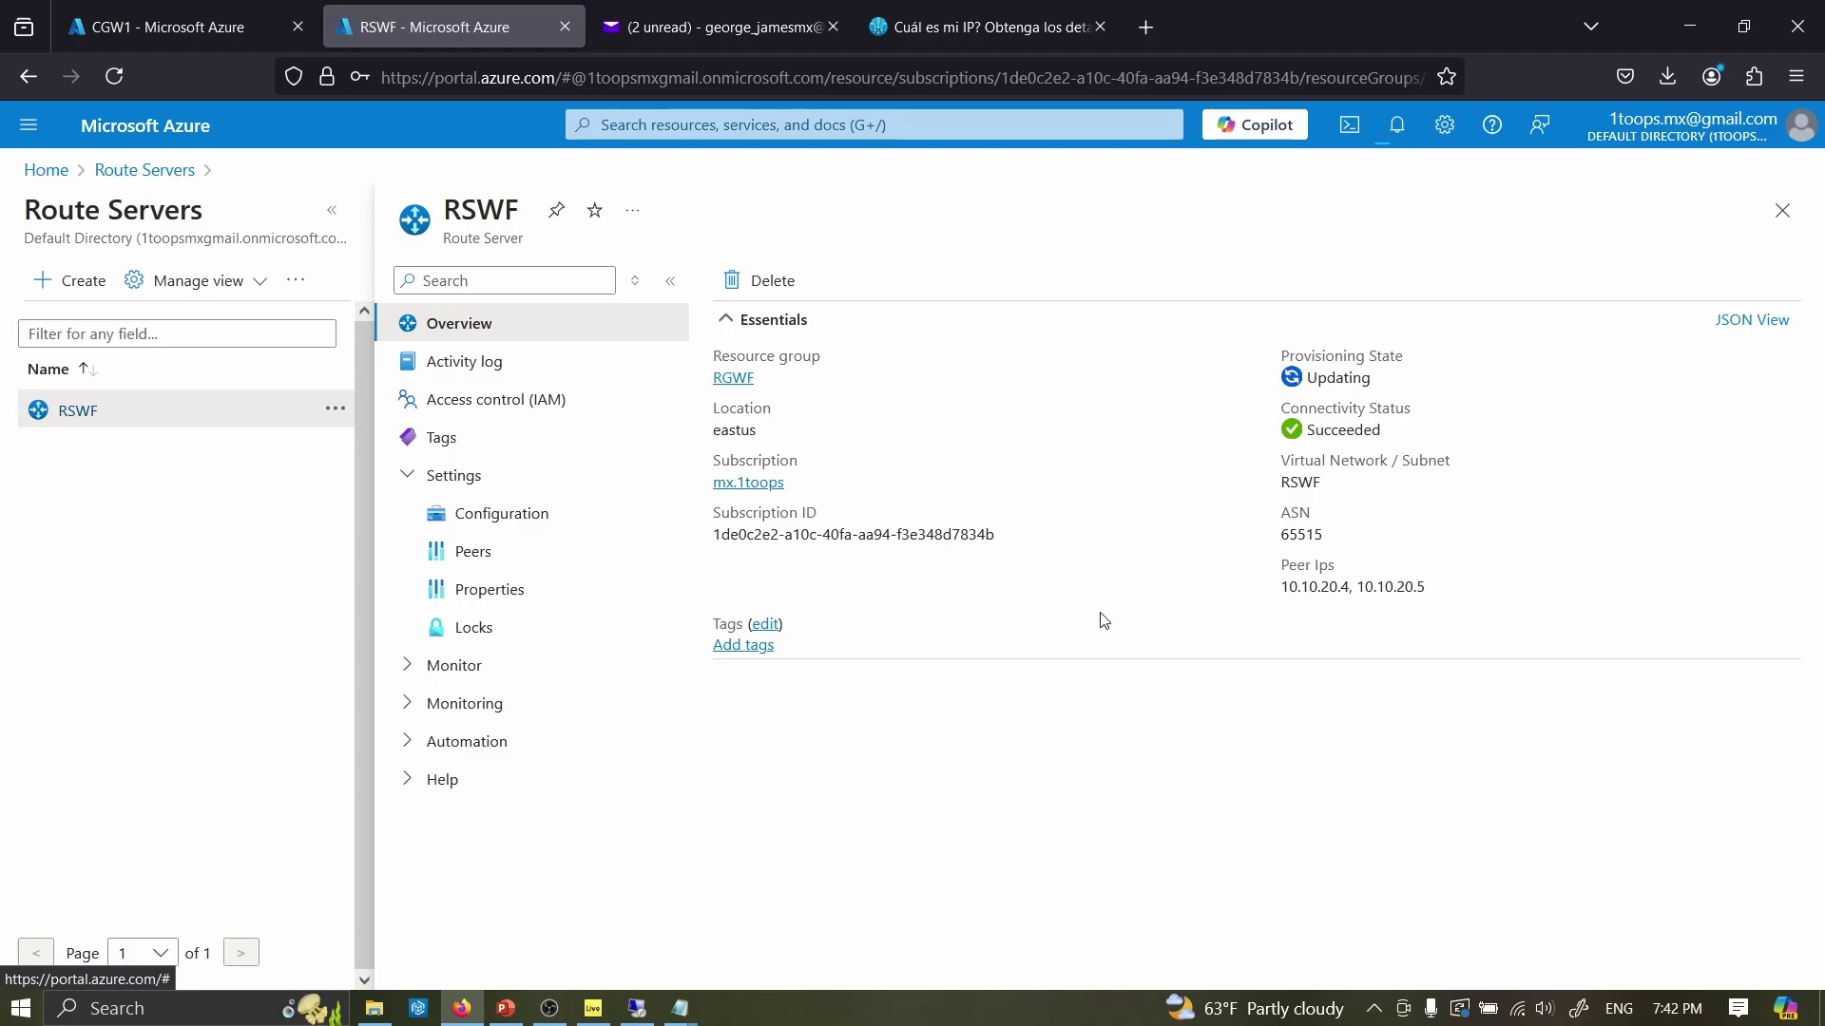
drag(1349, 586, 1285, 593)
key(ctrl+c)
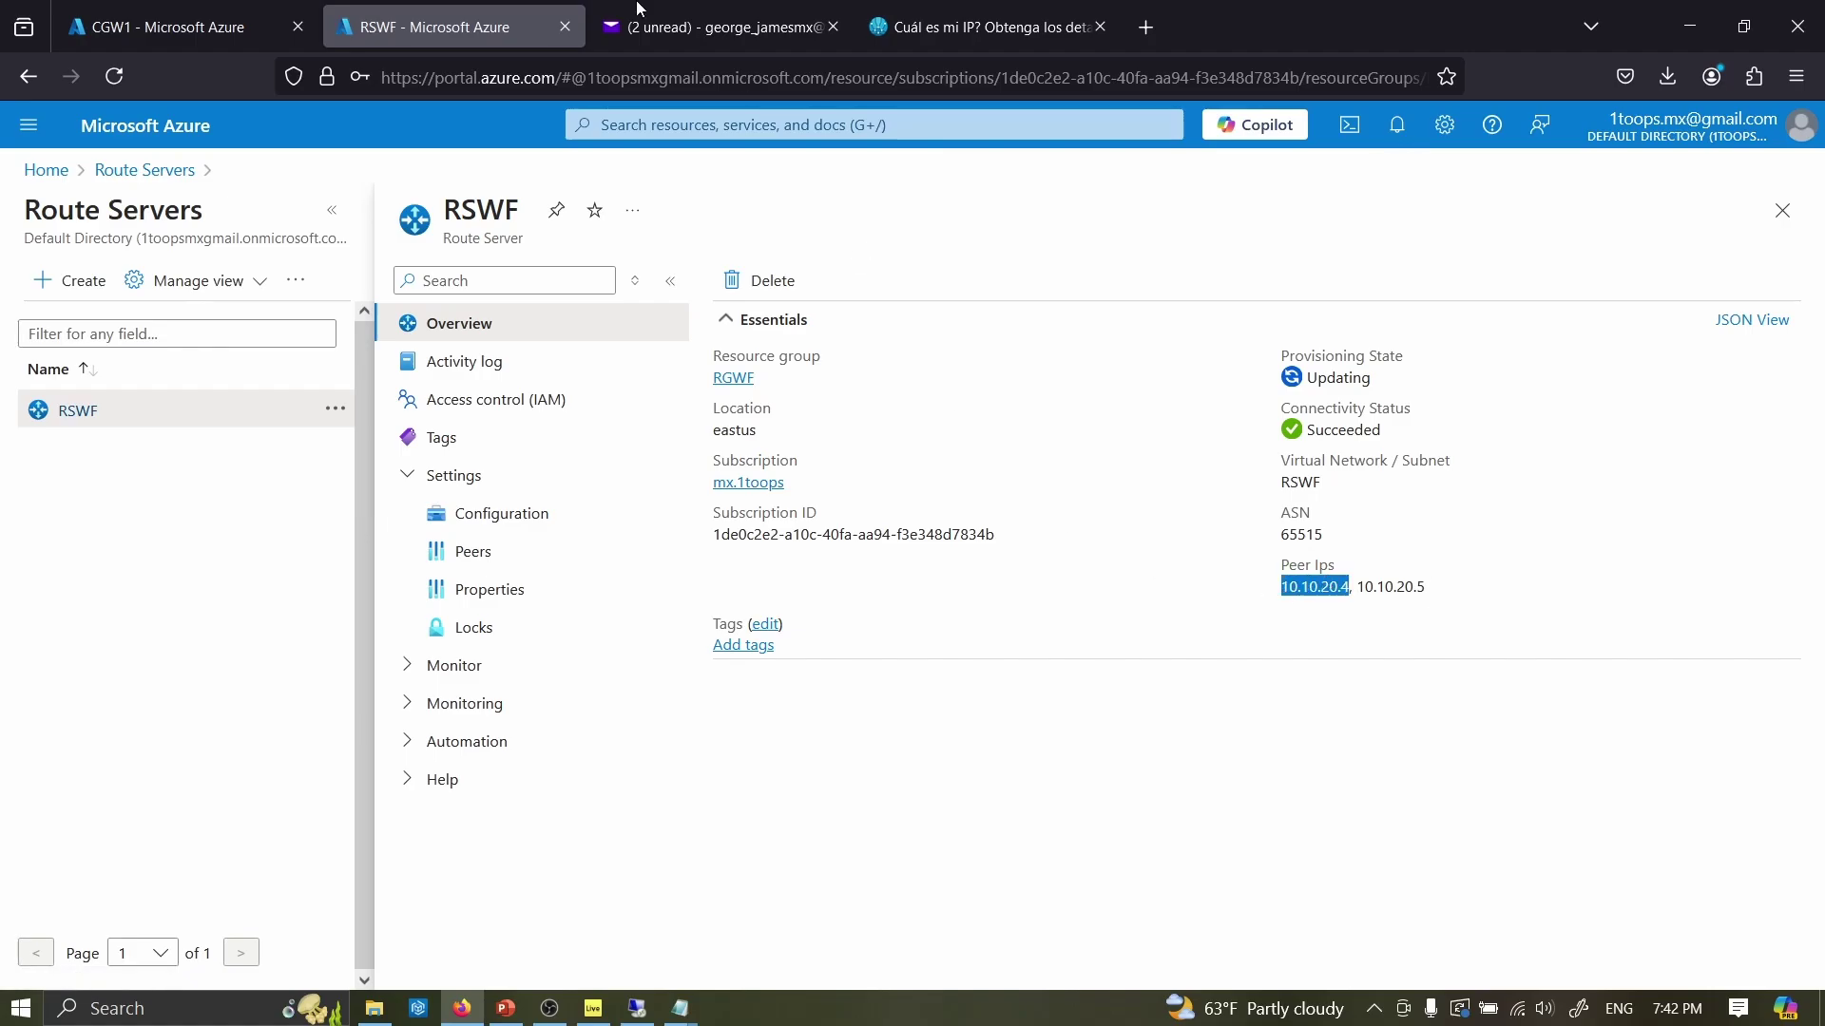
click(253, 26)
- Add neighbors 10.10.20.4 and 10.10.20.5 with remote-as 65515
text(neighbor)
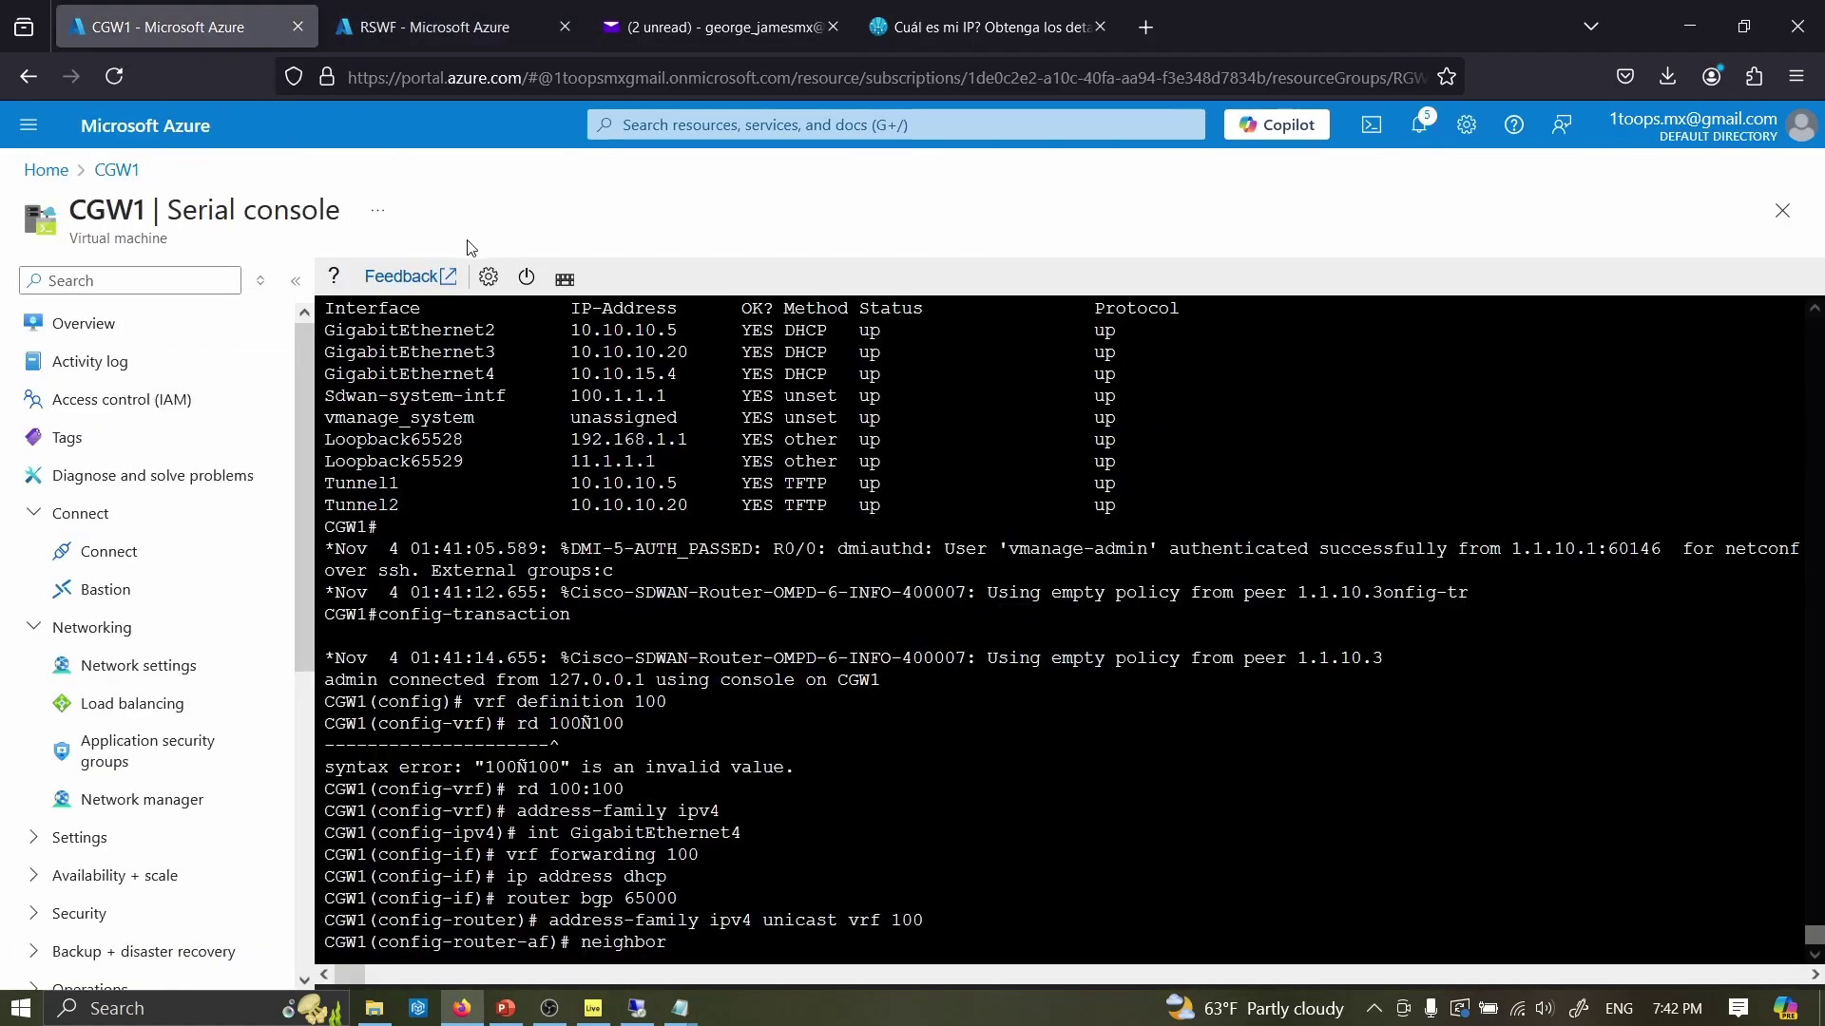
key(ctrl+v)
text(remote-as 65515)
key(Return)
key(Up)
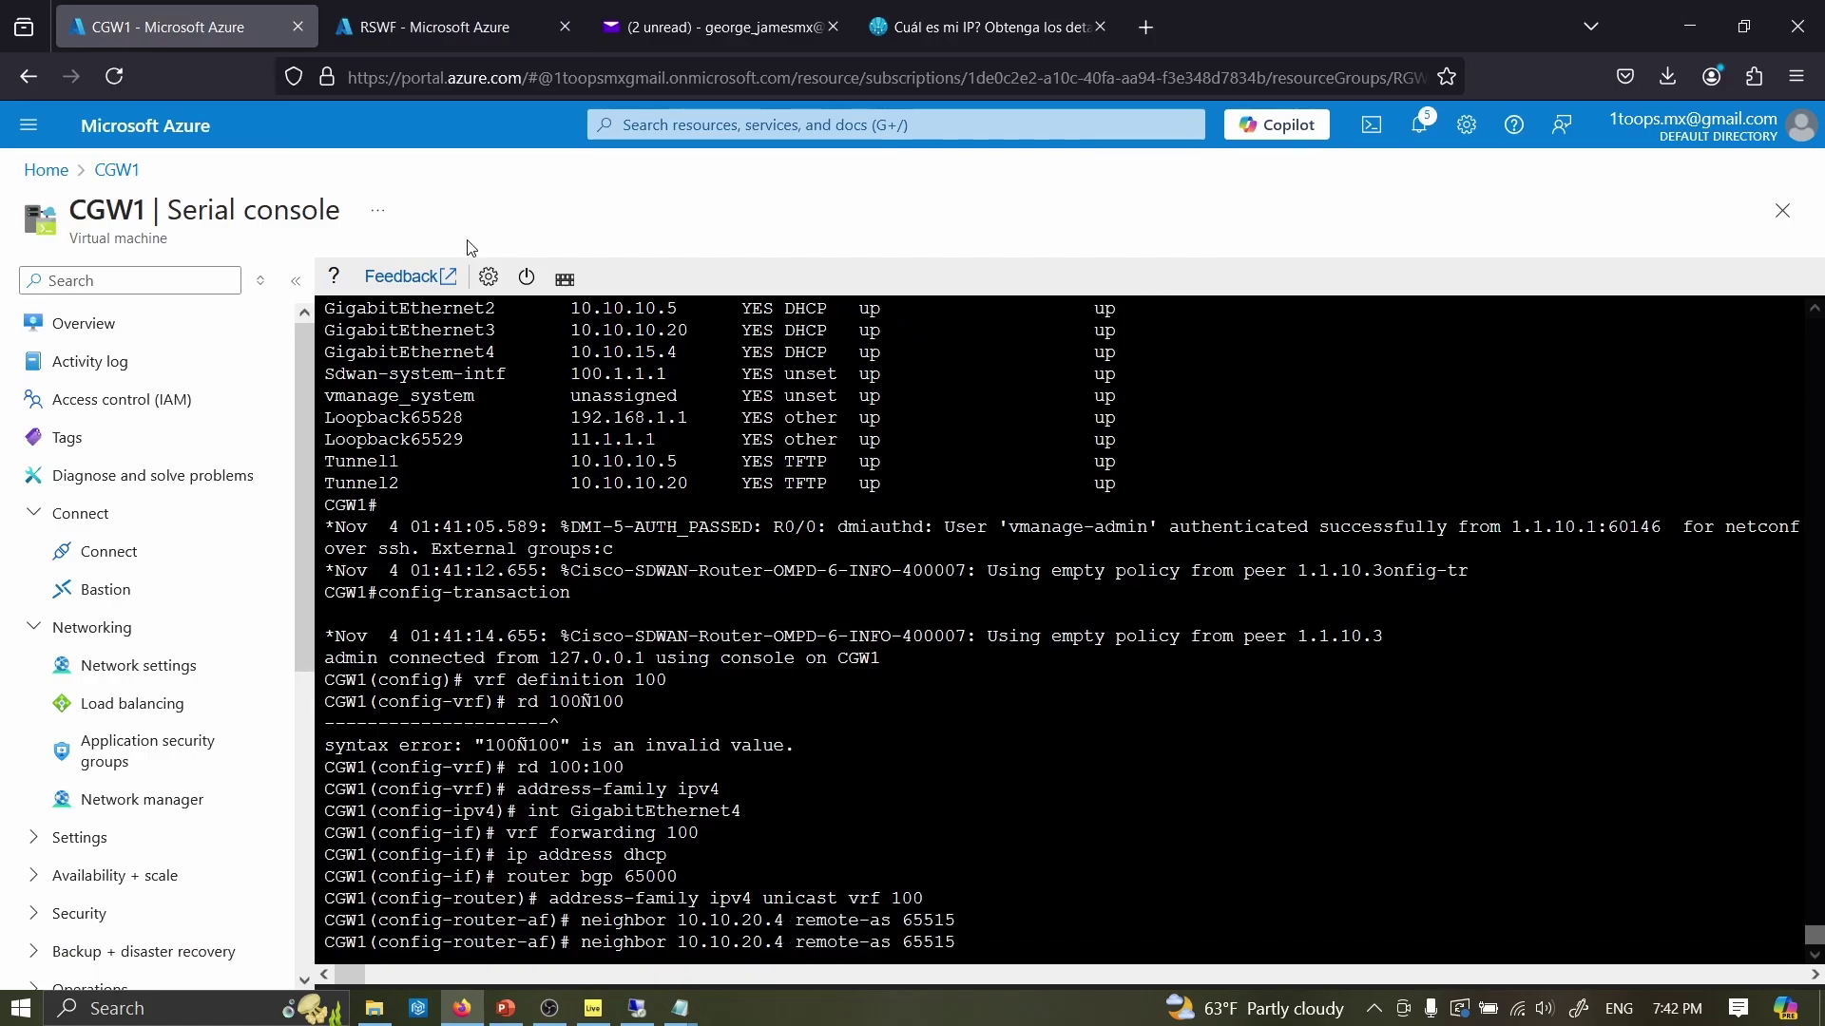
key(Left)
key(Left)
key(Left)
key(Left)
key(Left)
key(Left)
key(Left)
key(Left)
key(Left)
key(Left)
key(Left)
key(Left)
key(Left)
key(Left)
key(Left)
key(Left)
key(Left)
key(Left)
key(Right)
key(Delete)
text(5)
key(Return)
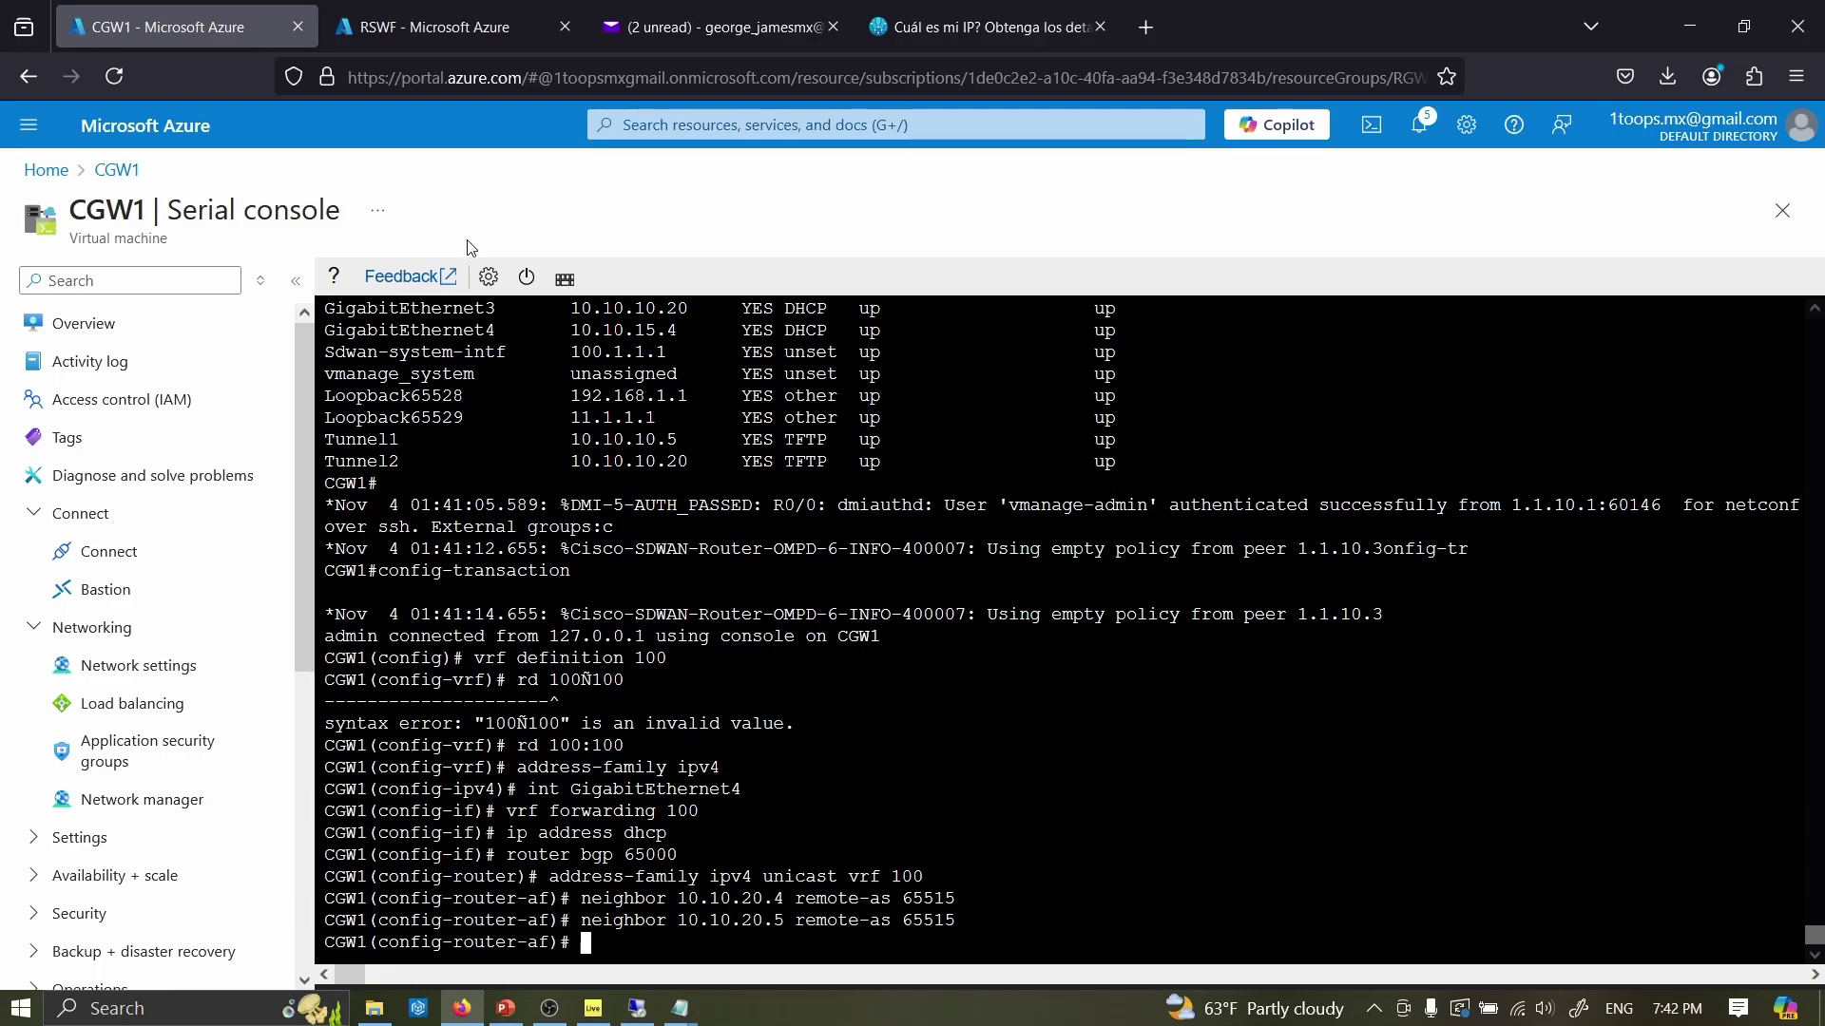
- Activate neighbors 10.10.20.4 and 10.10.20.5
key(Up)
key(Up)
key(BackSpace)
key(BackSpace)
key(BackSpace)
key(BackSpace)
key(BackSpace)
key(BackSpace)
key(BackSpace)
key(BackSpace)
key(BackSpace)
key(BackSpace)
key(BackSpace)
key(BackSpace)
key(BackSpace)
key(BackSpace)
key(BackSpace)
text(activate)
key(Return)
key(Up)
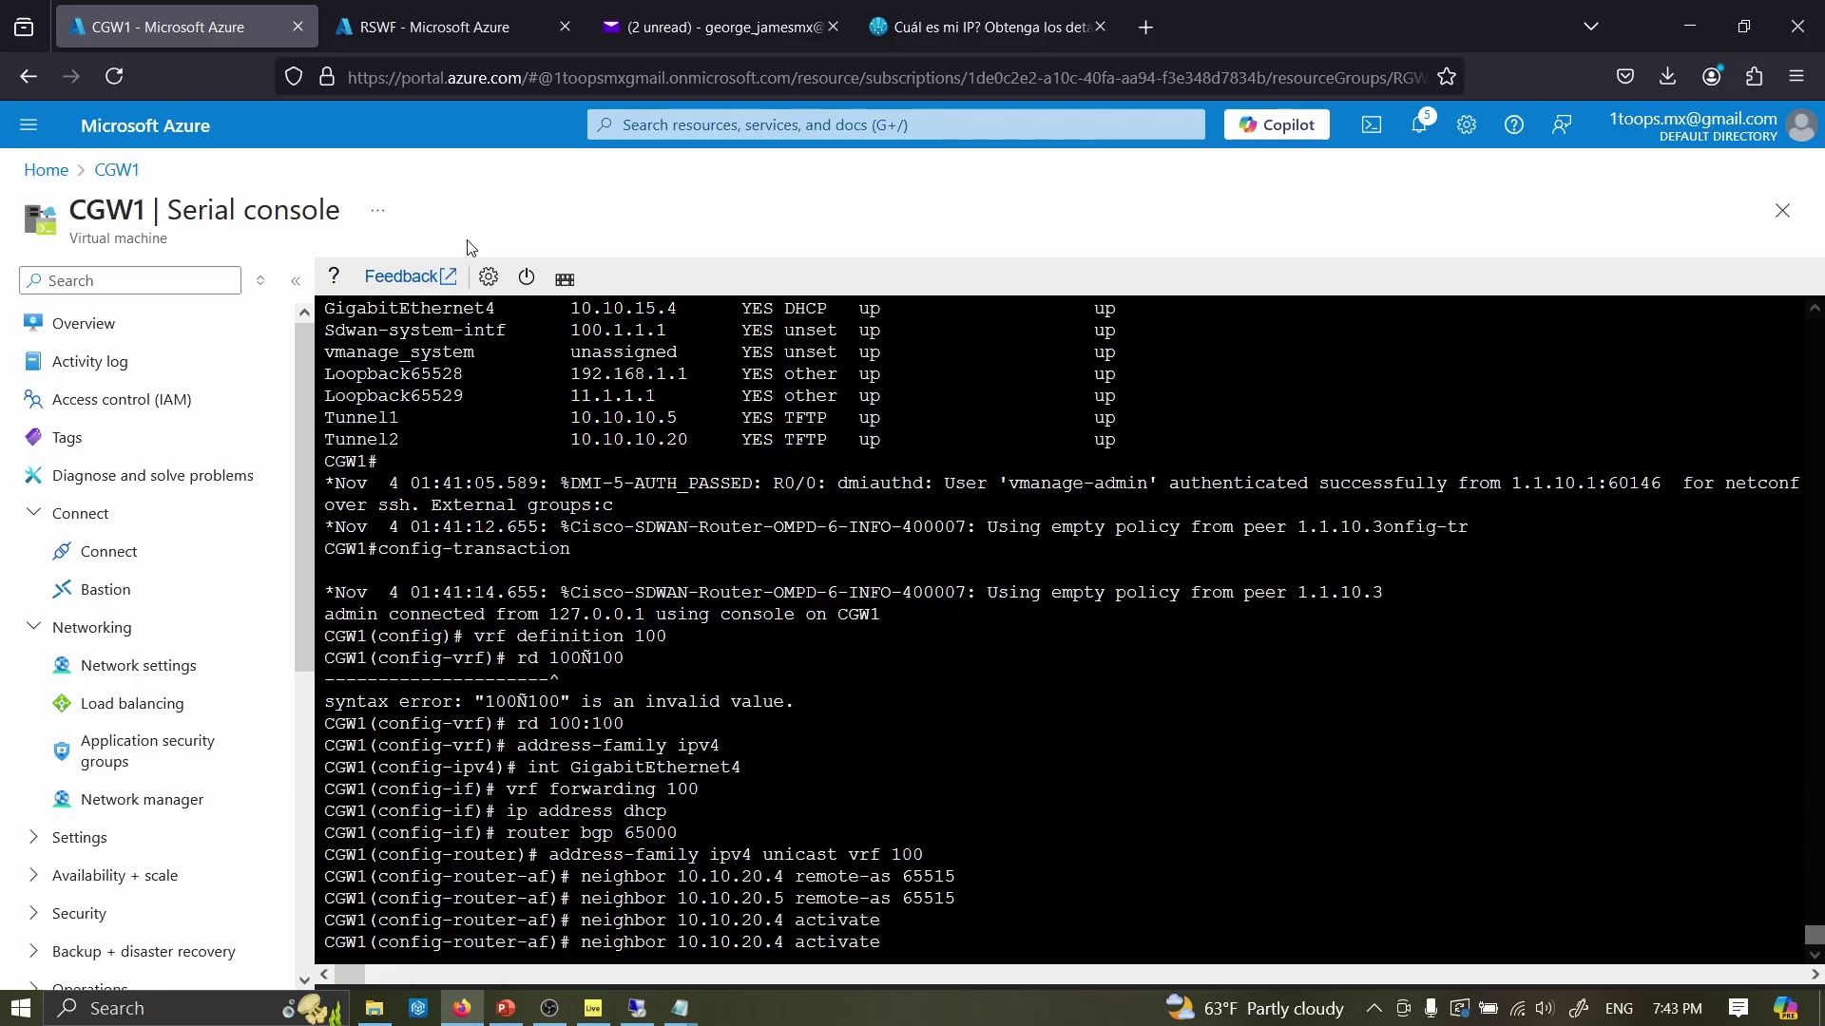
key(Left)
key(Left)
key(Left)
key(Left)
key(Left)
key(Left)
key(Left)
key(Left)
key(Left)
key(Left)
key(Right)
key(Right)
key(BackSpace)
text(5)
key(Return)
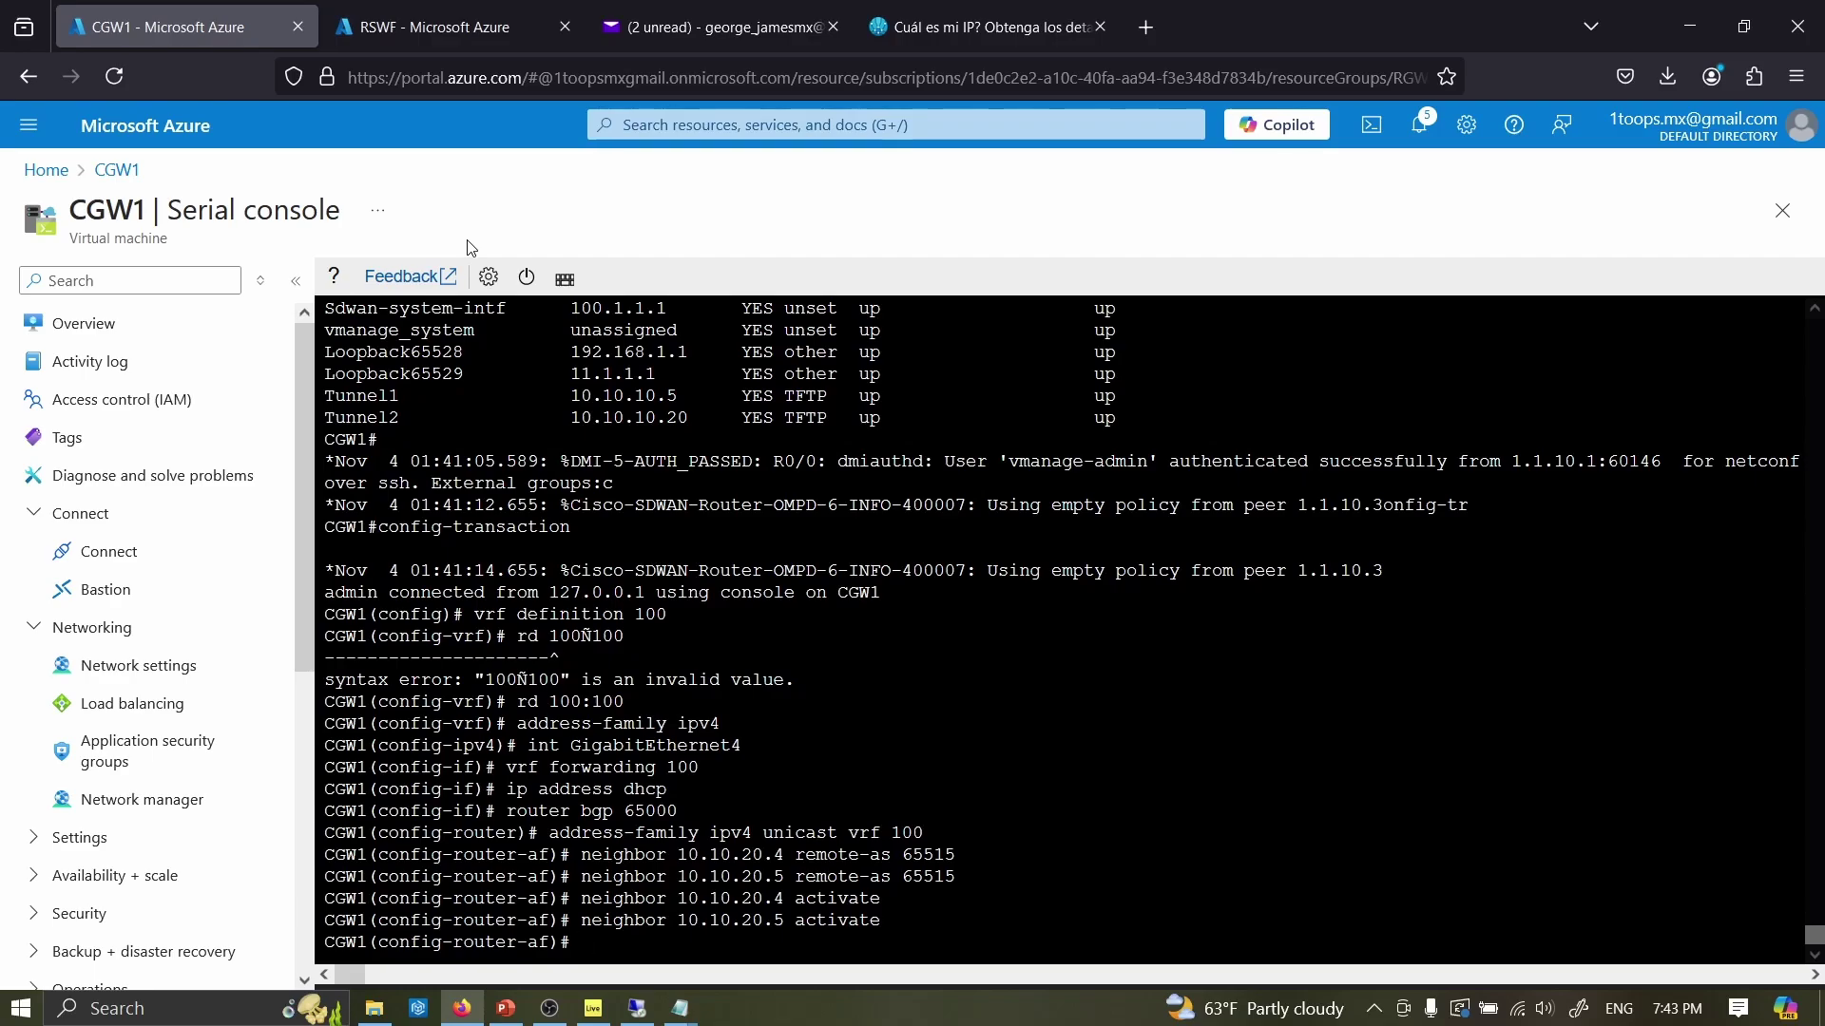
- Set disable-connected-check on both neighbors and commit the BGP configuration
key(Up)
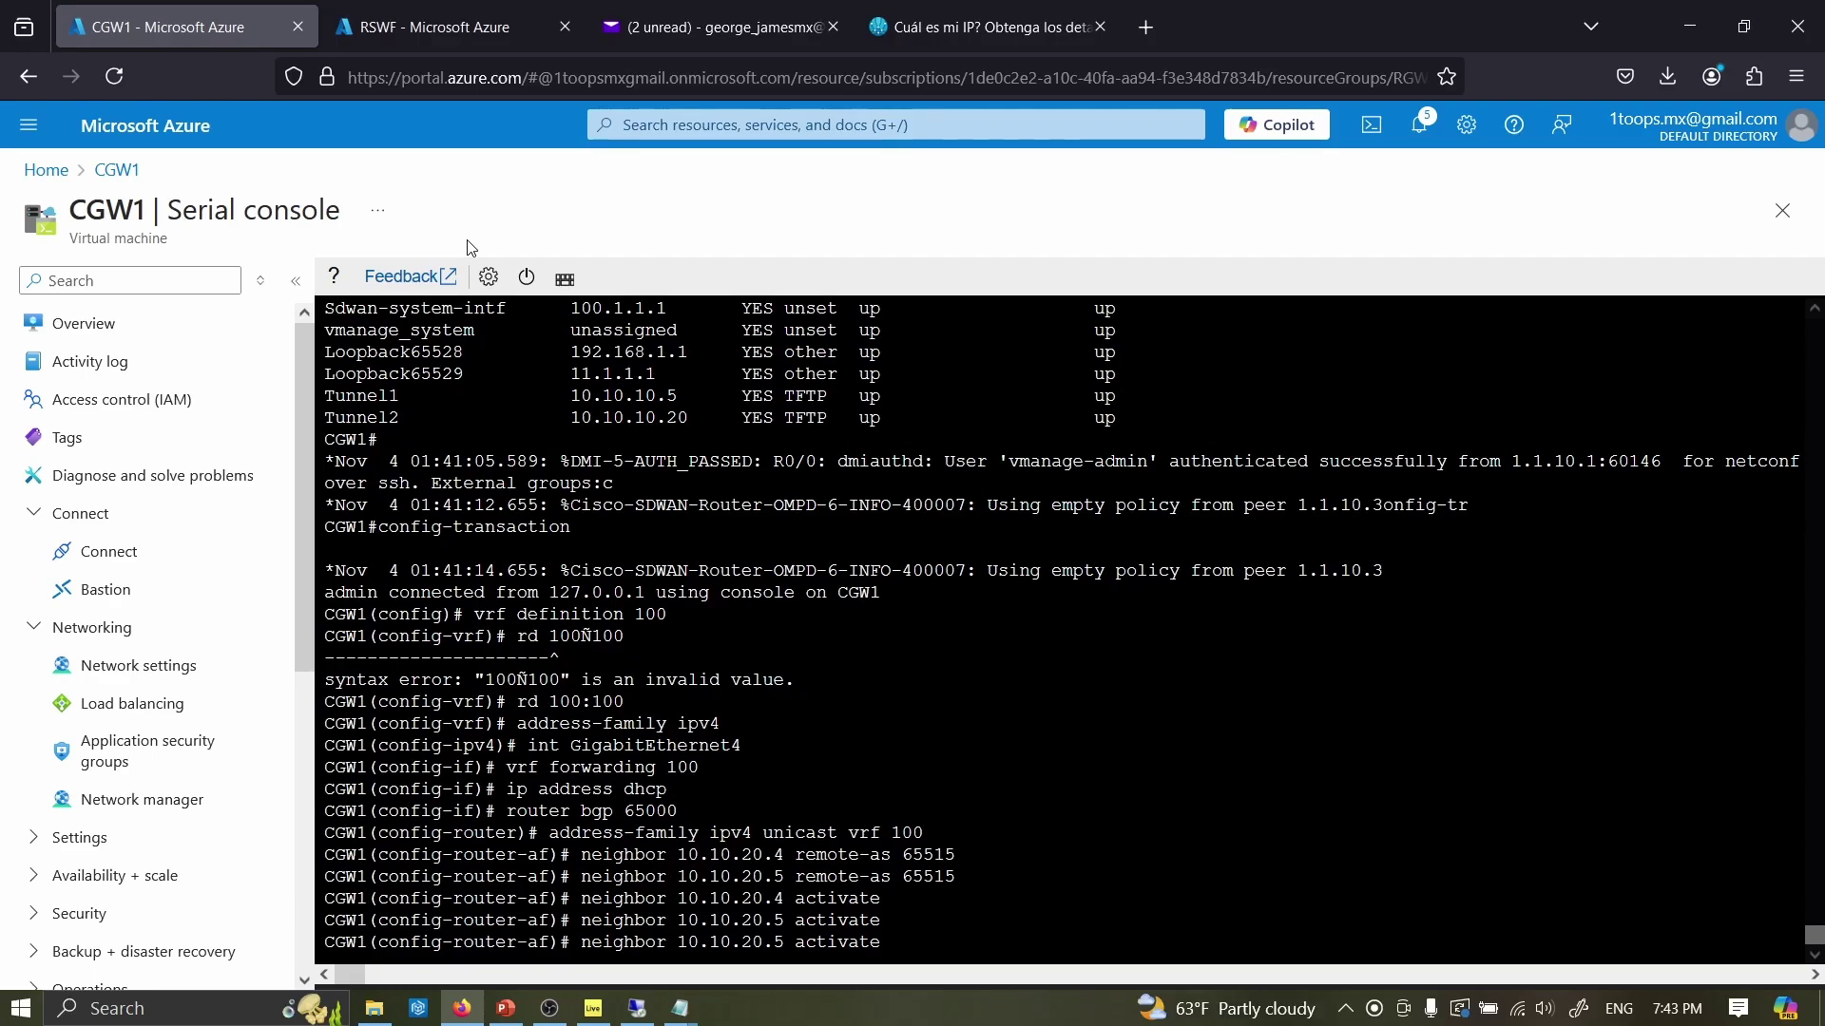
key(BackSpace)
key(BackSpace)
key(BackSpace)
key(BackSpace)
key(BackSpace)
key(BackSpace)
key(BackSpace)
key(BackSpace)
text(dis?able-connected-check)
key(Return)
text(neighbor 10.10.20.4 disable-connected-check)
key(Return)
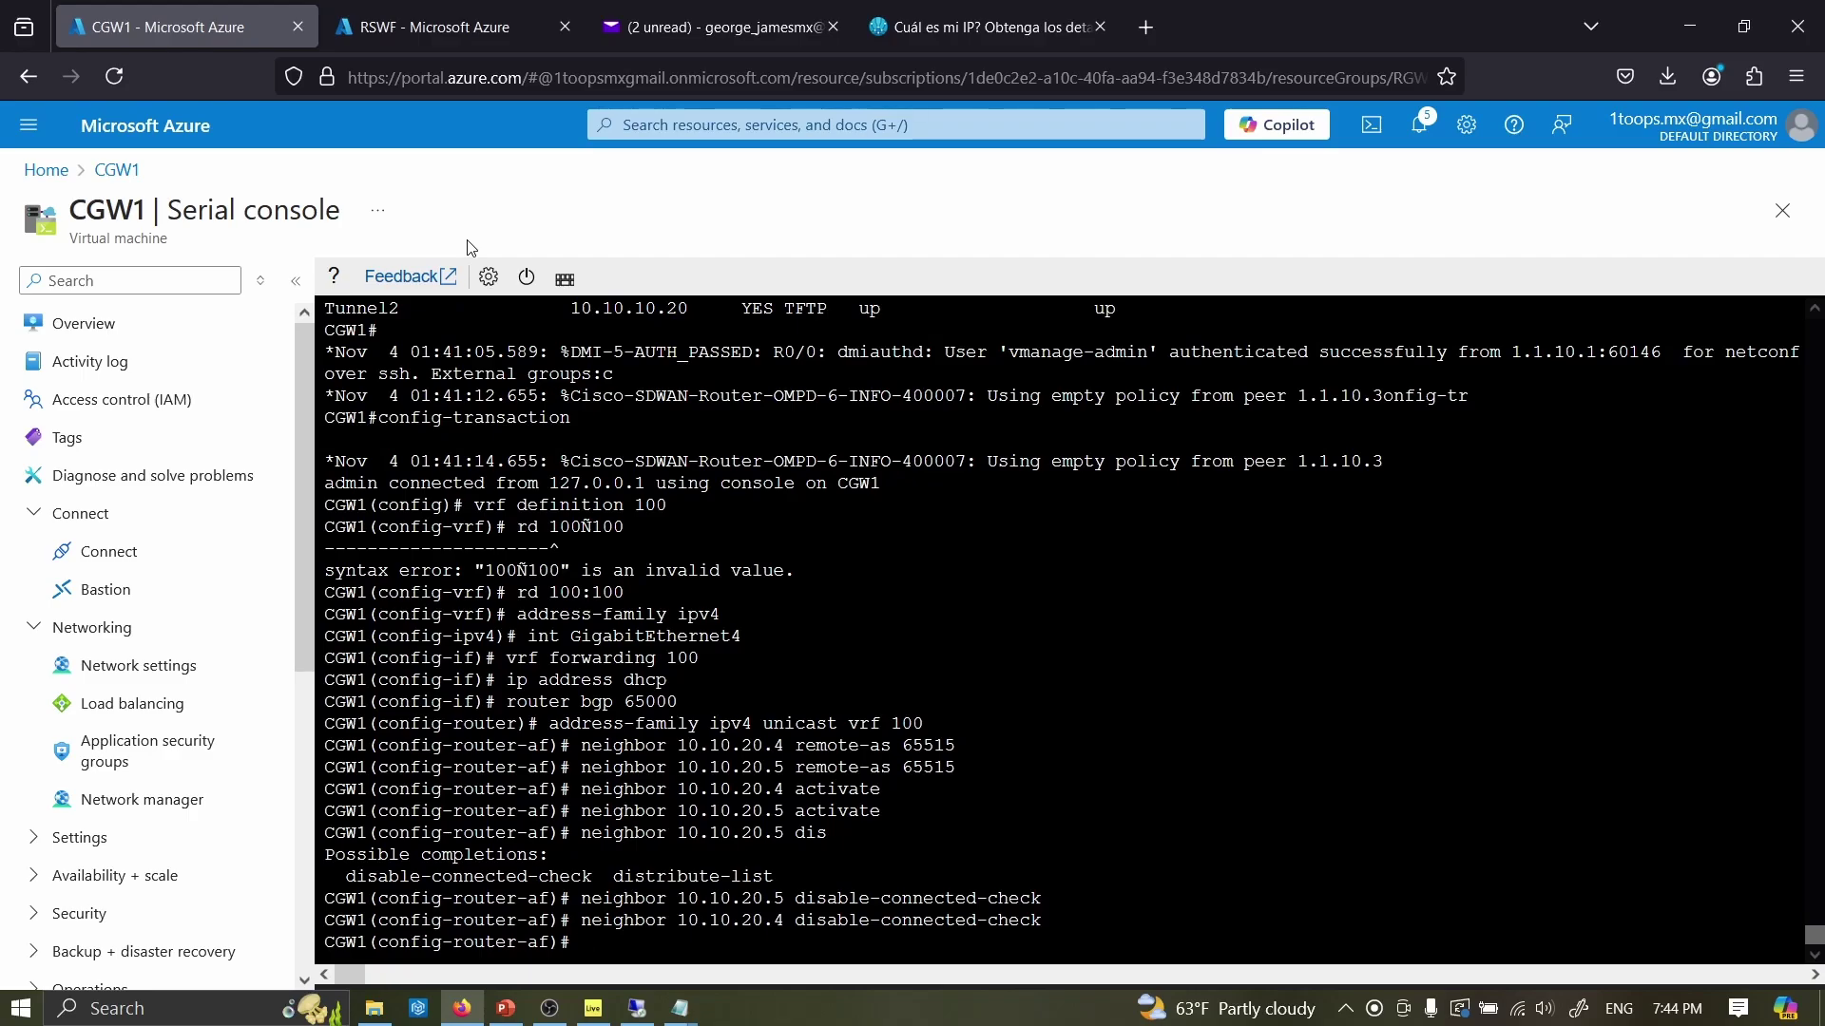
text(commit)
key(Return)
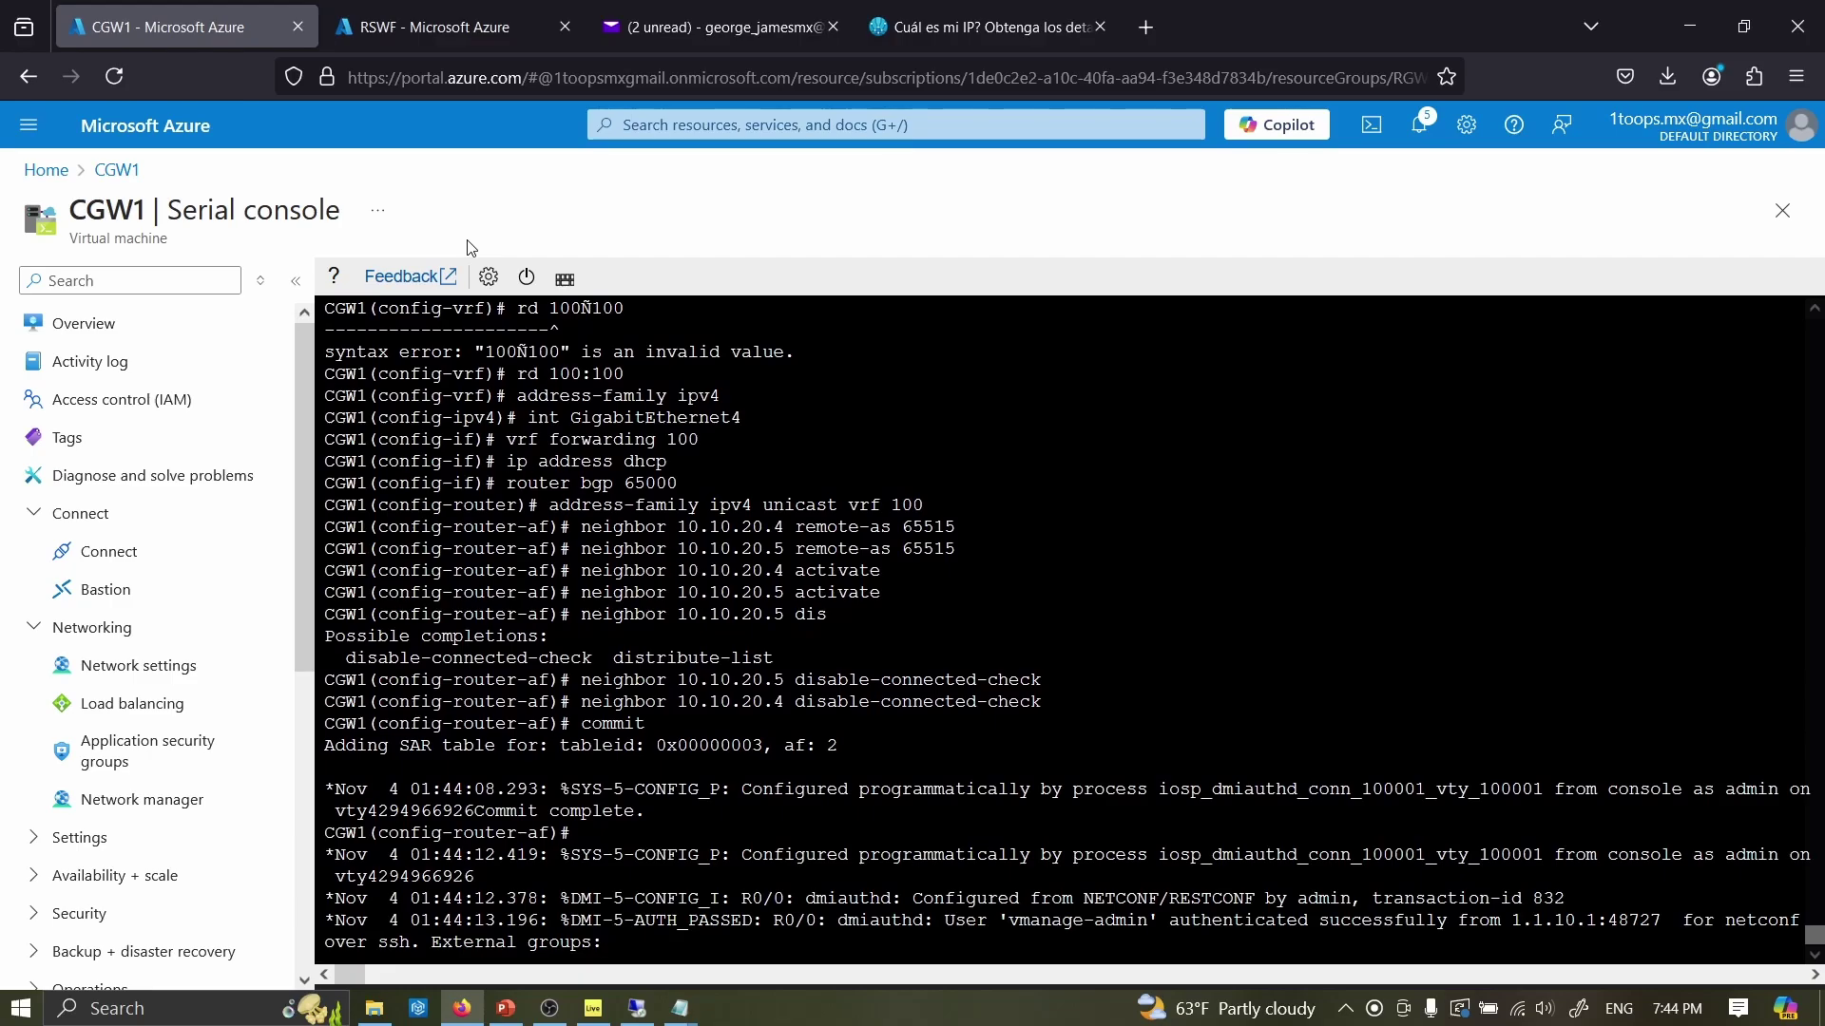
key(Return)
key(Return)
key(Return)
key(Return)
key(Return)
key(Return)
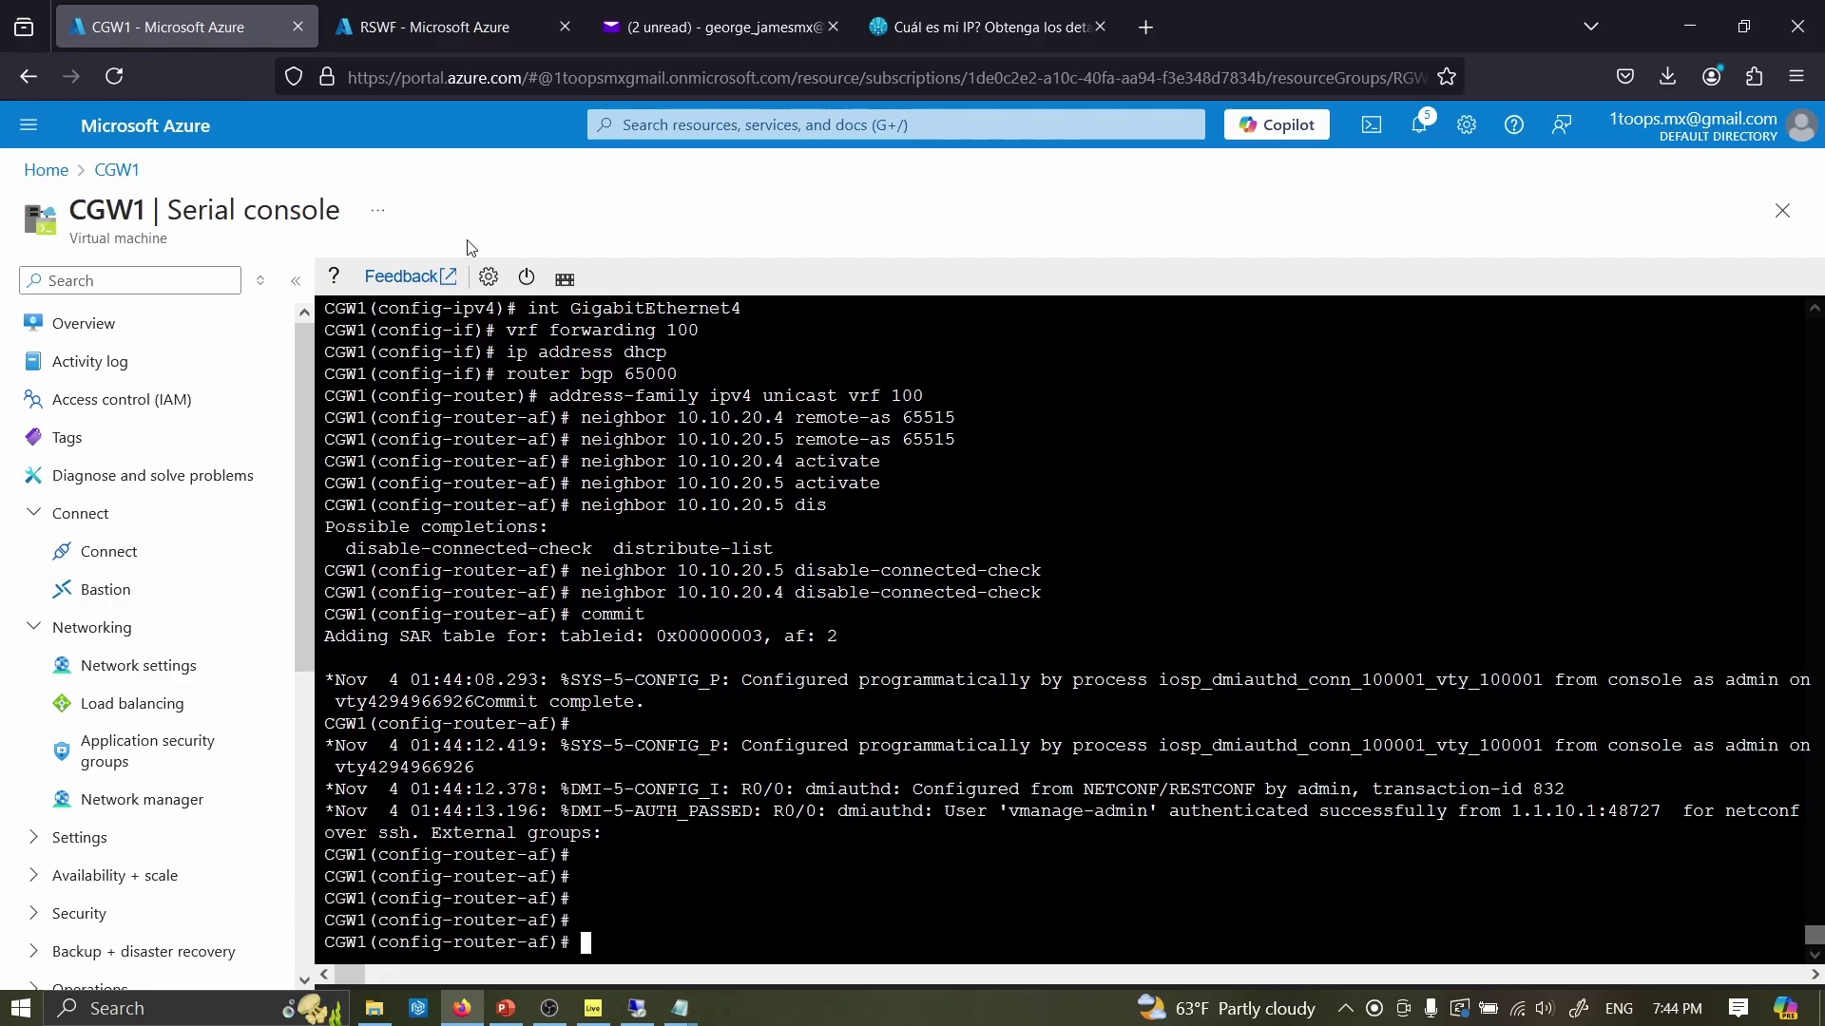
- Exit configuration with end and recheck interface addresses with sh ip int b
text(end)
key(Return)
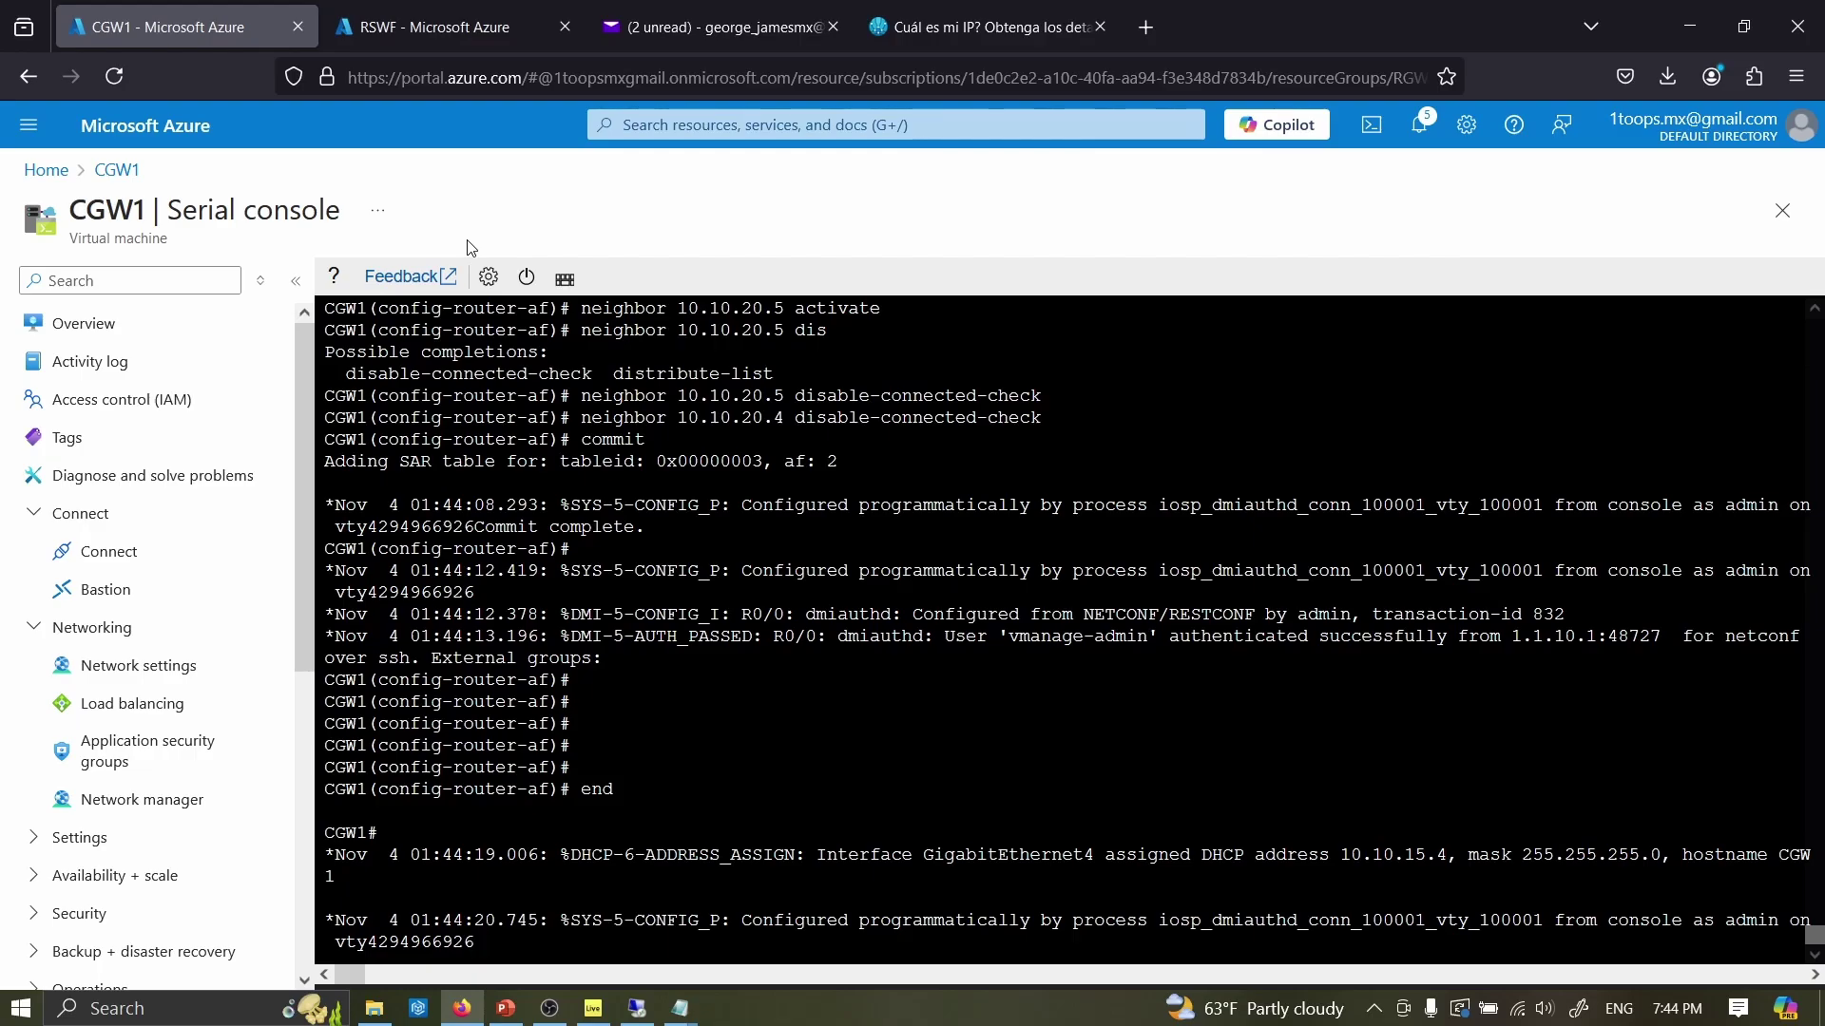
key(Return)
key(Return)
key(Return)
text(sh)
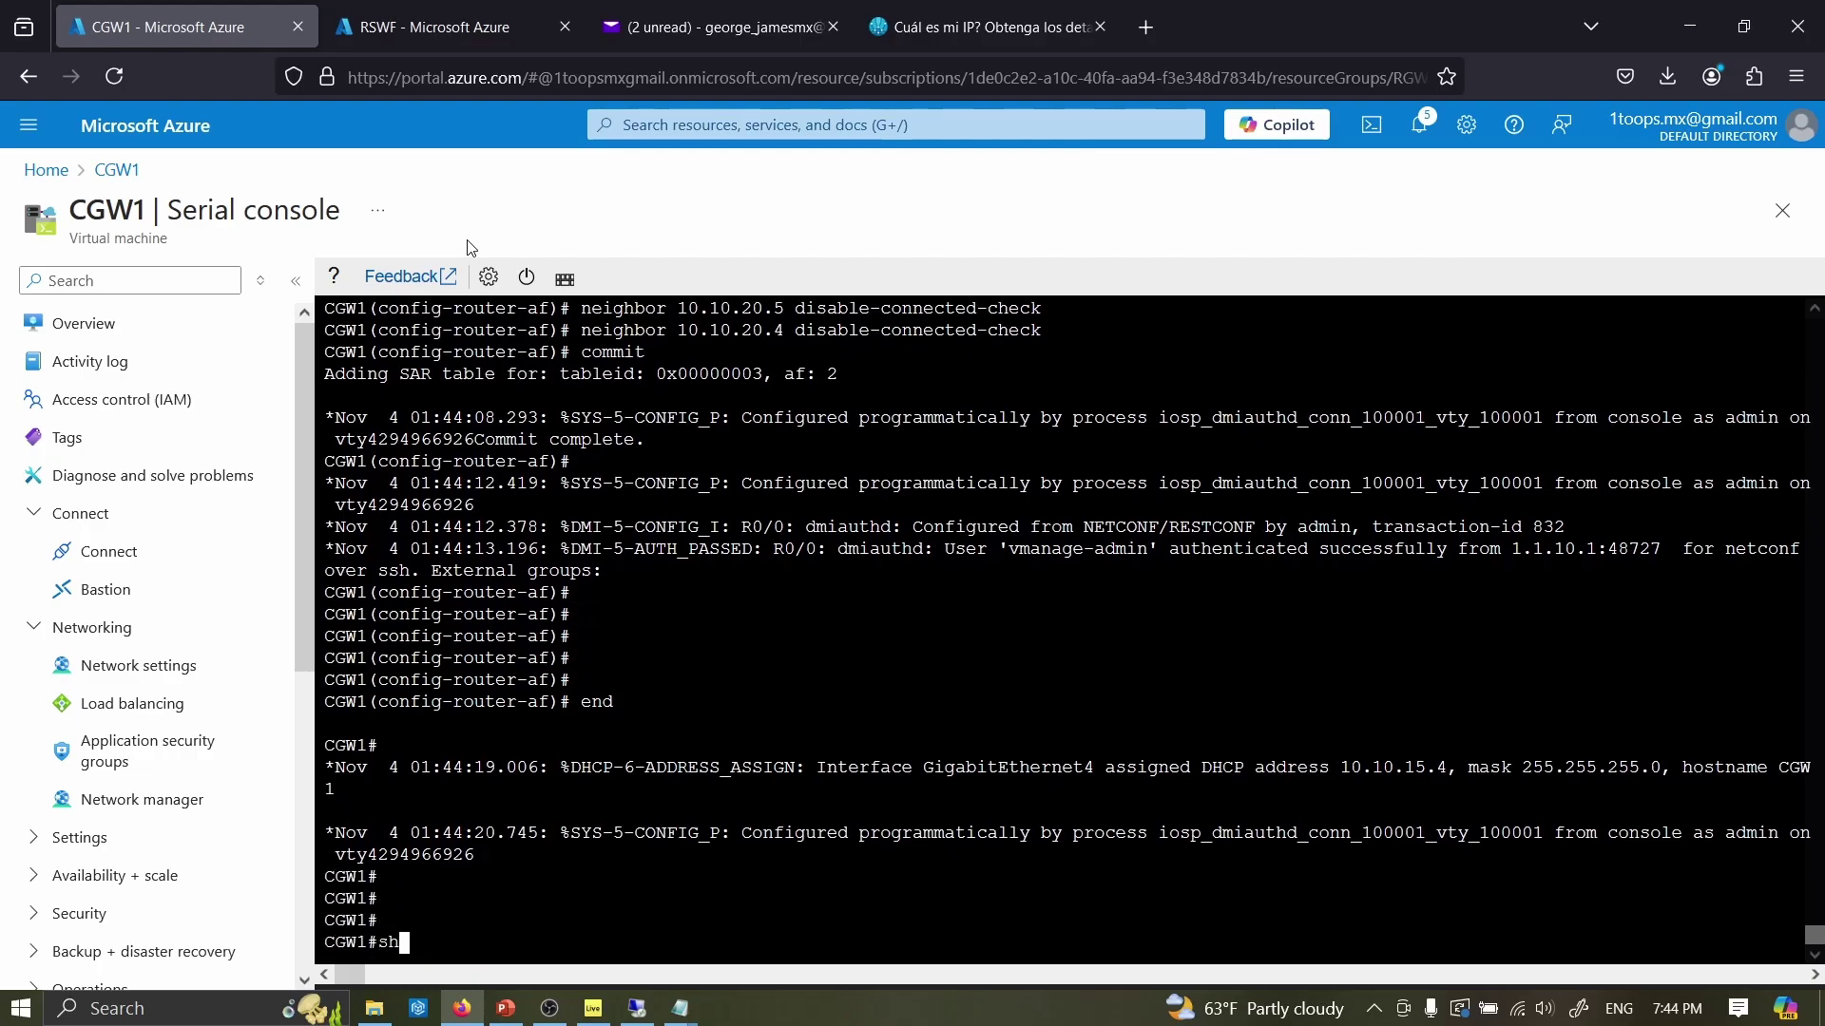
text( ip int b)
key(Return)
- Re-enter configuration mode with conf t, then return to the RSWF overview
text(conf t)
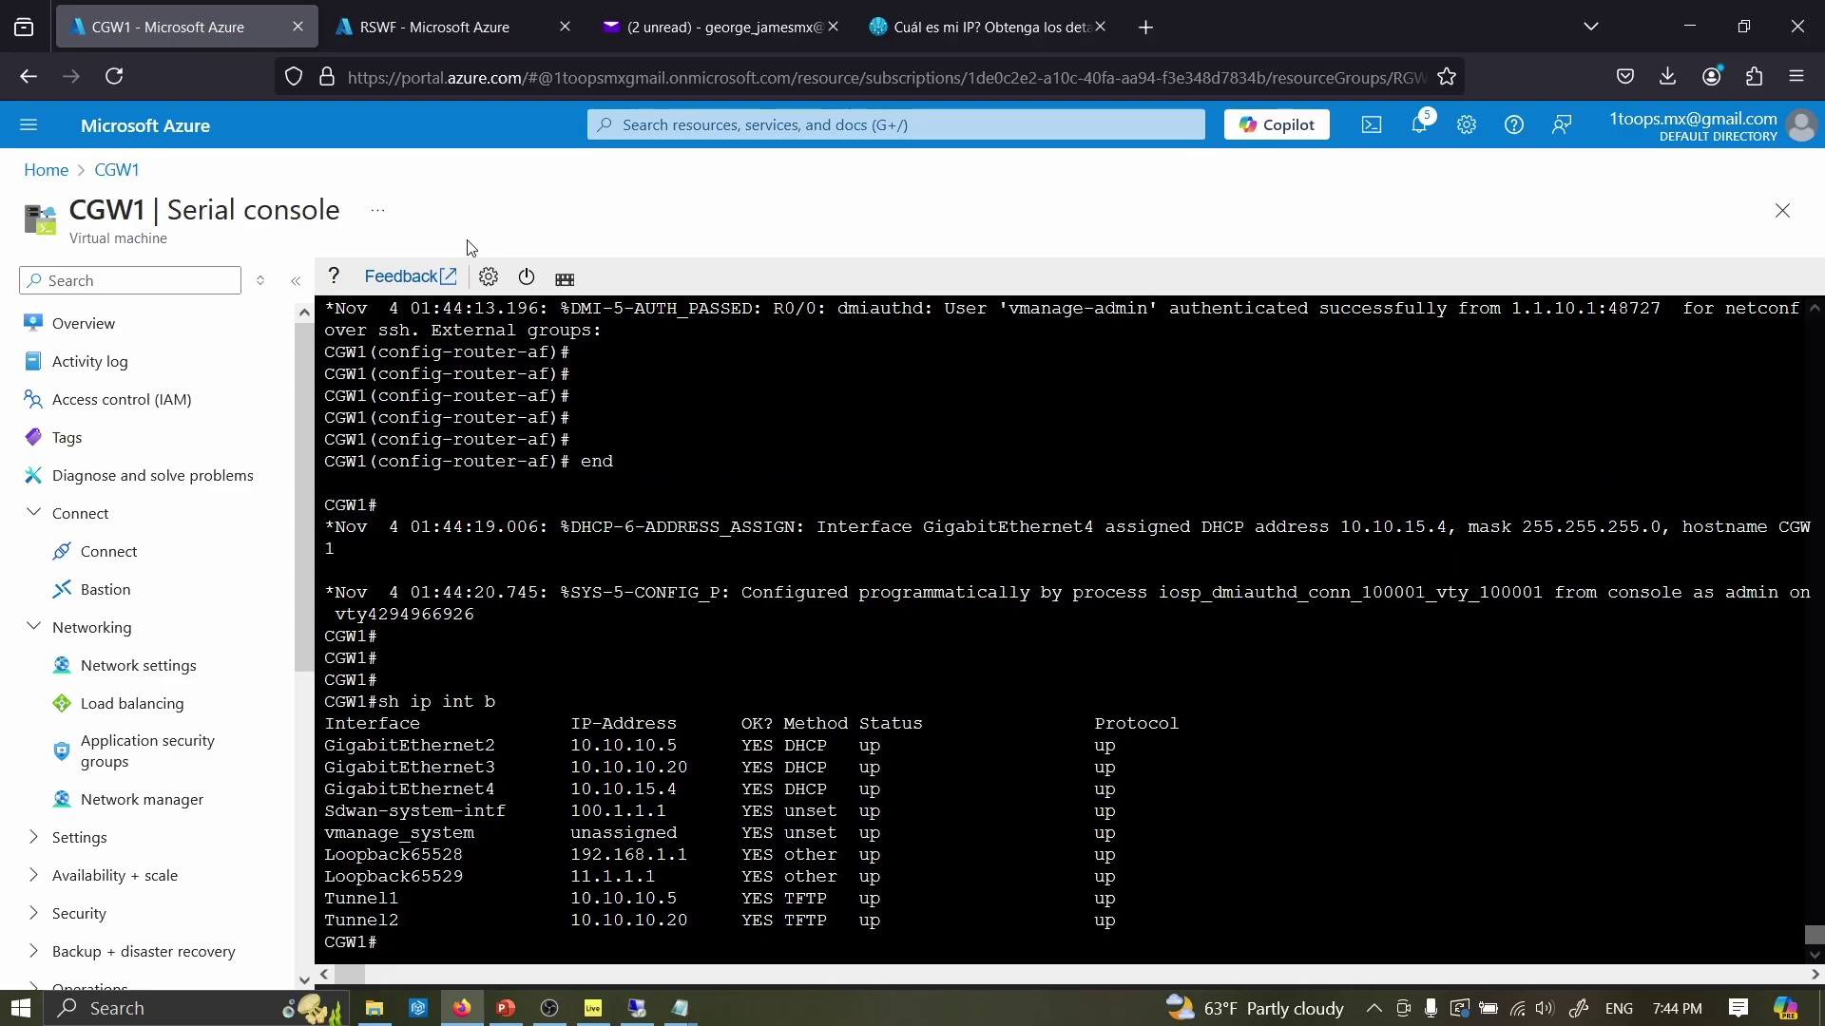
key(Return)
key(ctrl+v)
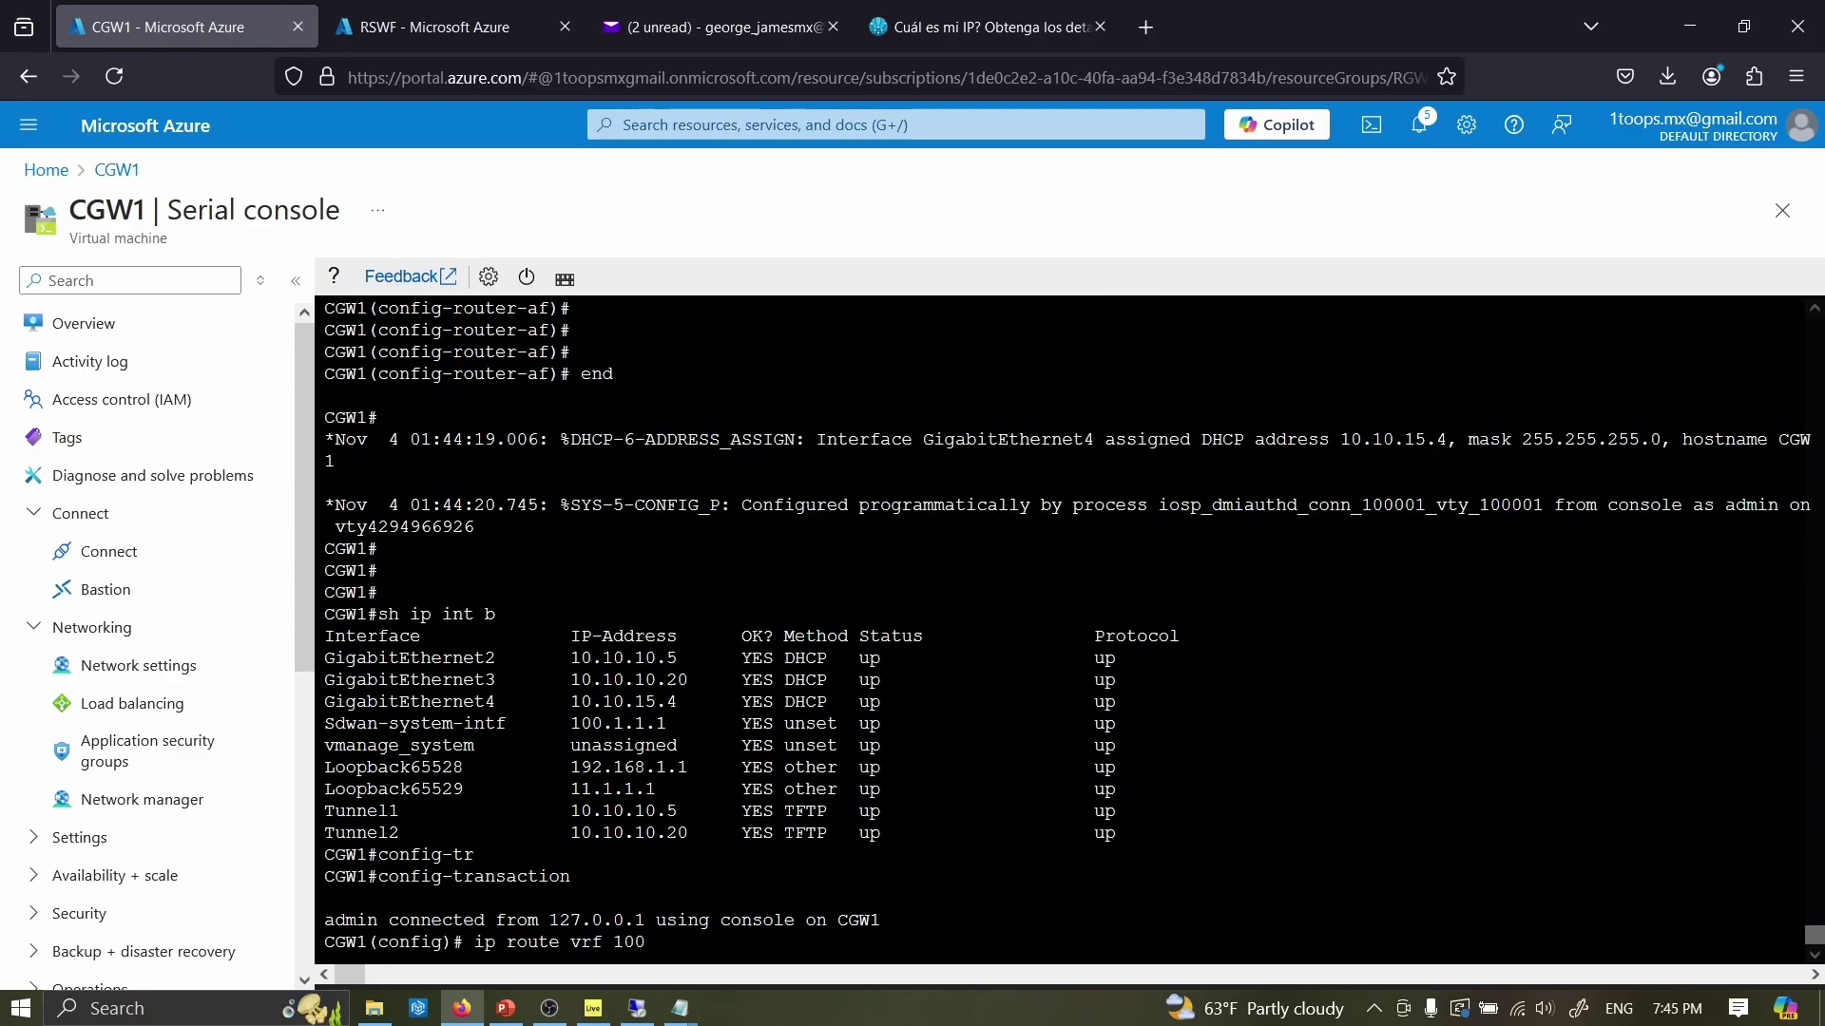
key(ctrl+Tab)
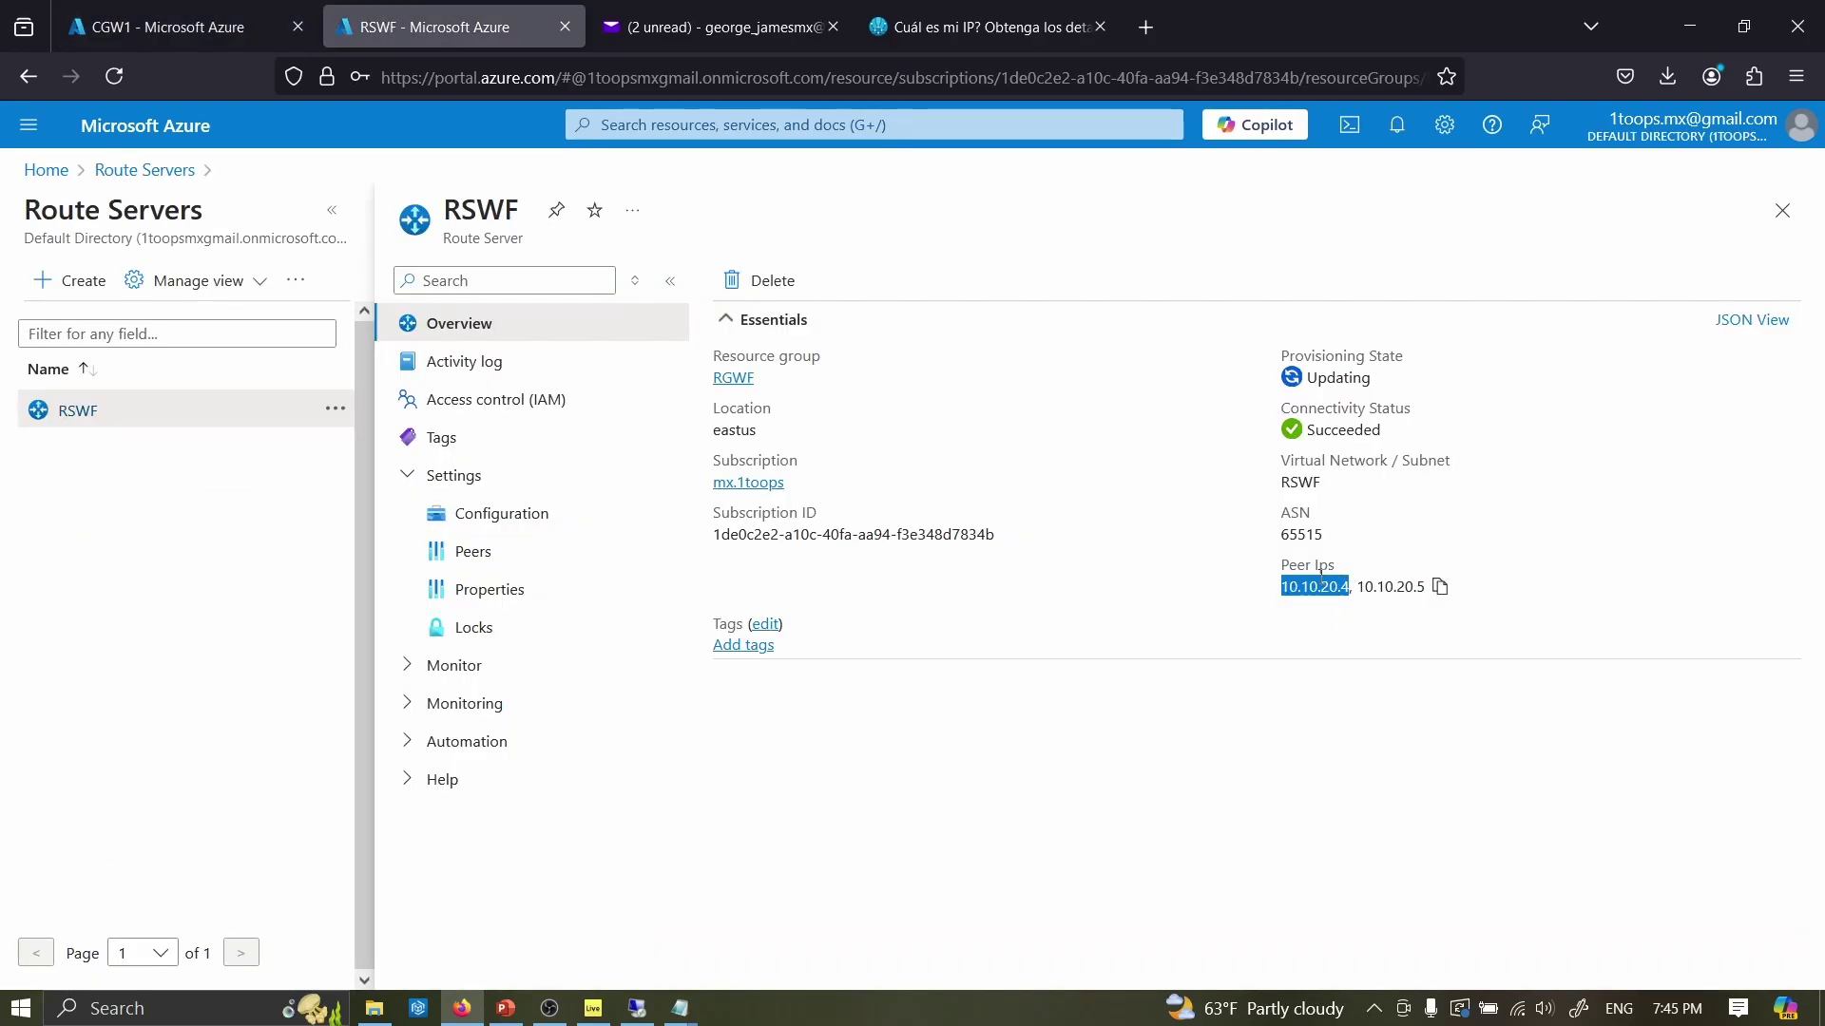
- Open the TRANSITVNETWF subnets and select RouteServerSubnet's address range 10.10.20.0/27
click(1320, 576)
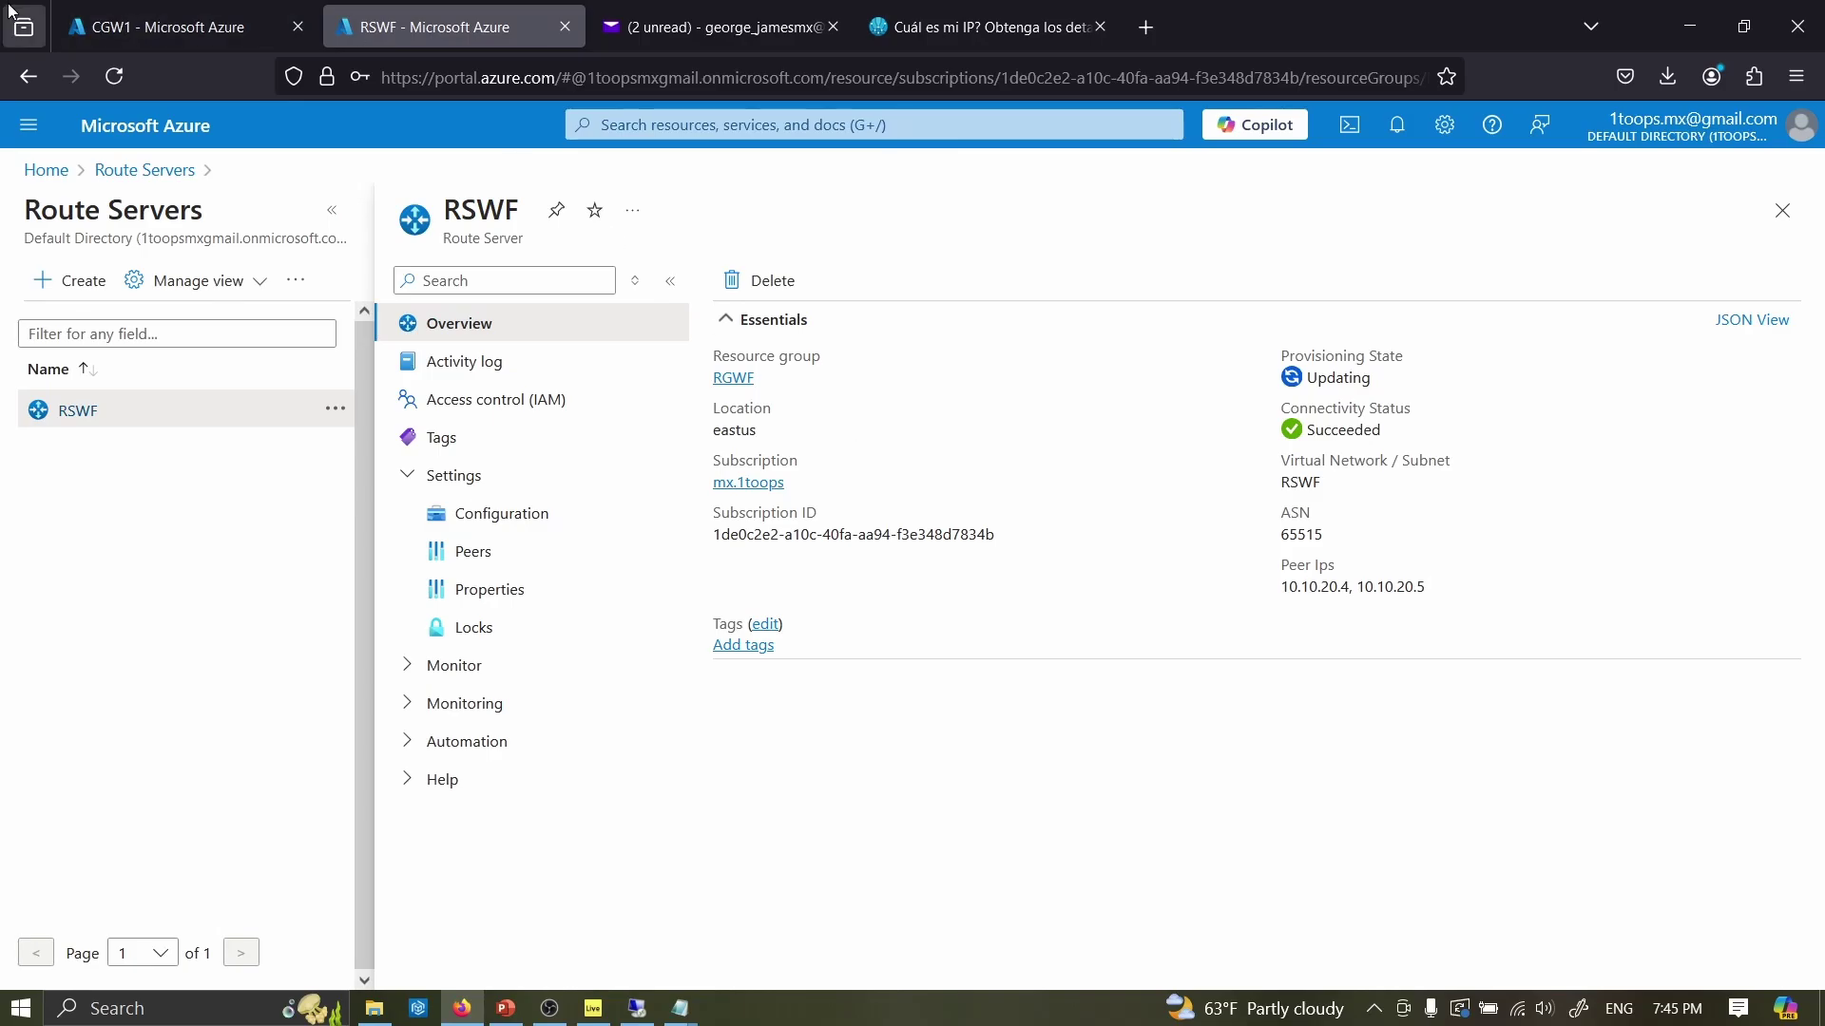
click(46, 170)
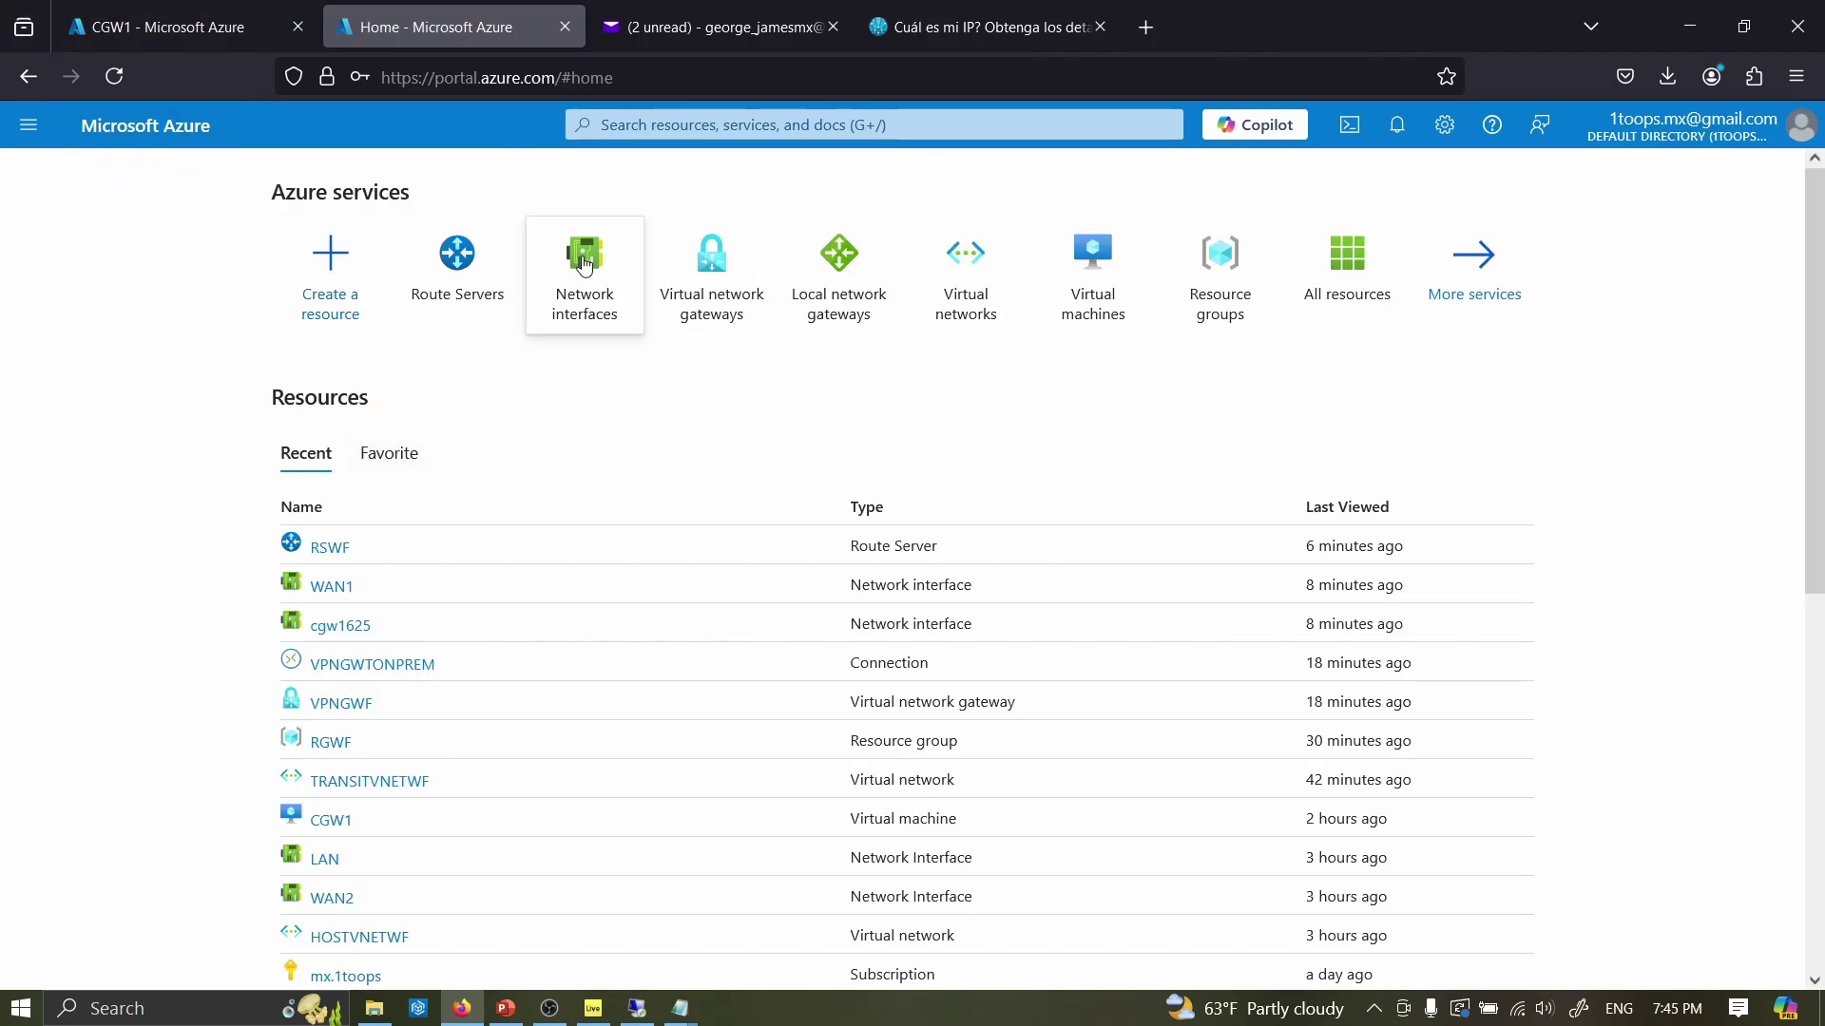
click(711, 275)
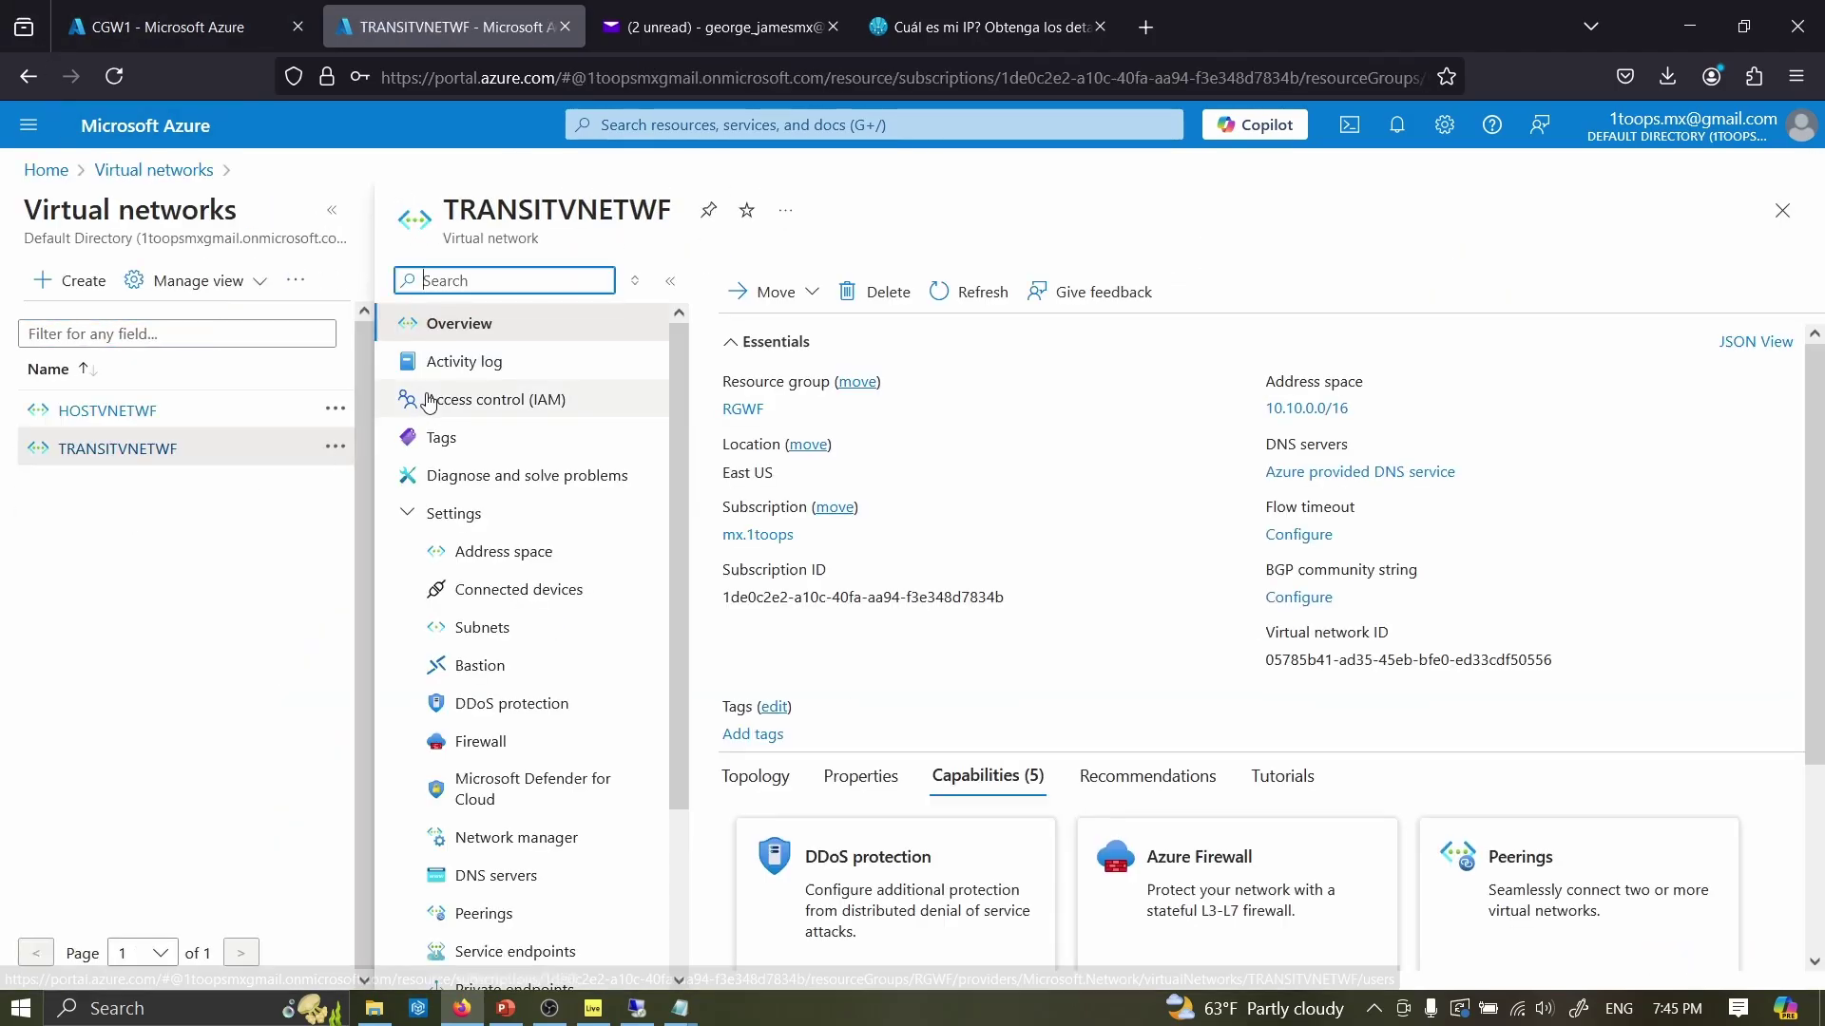
click(487, 629)
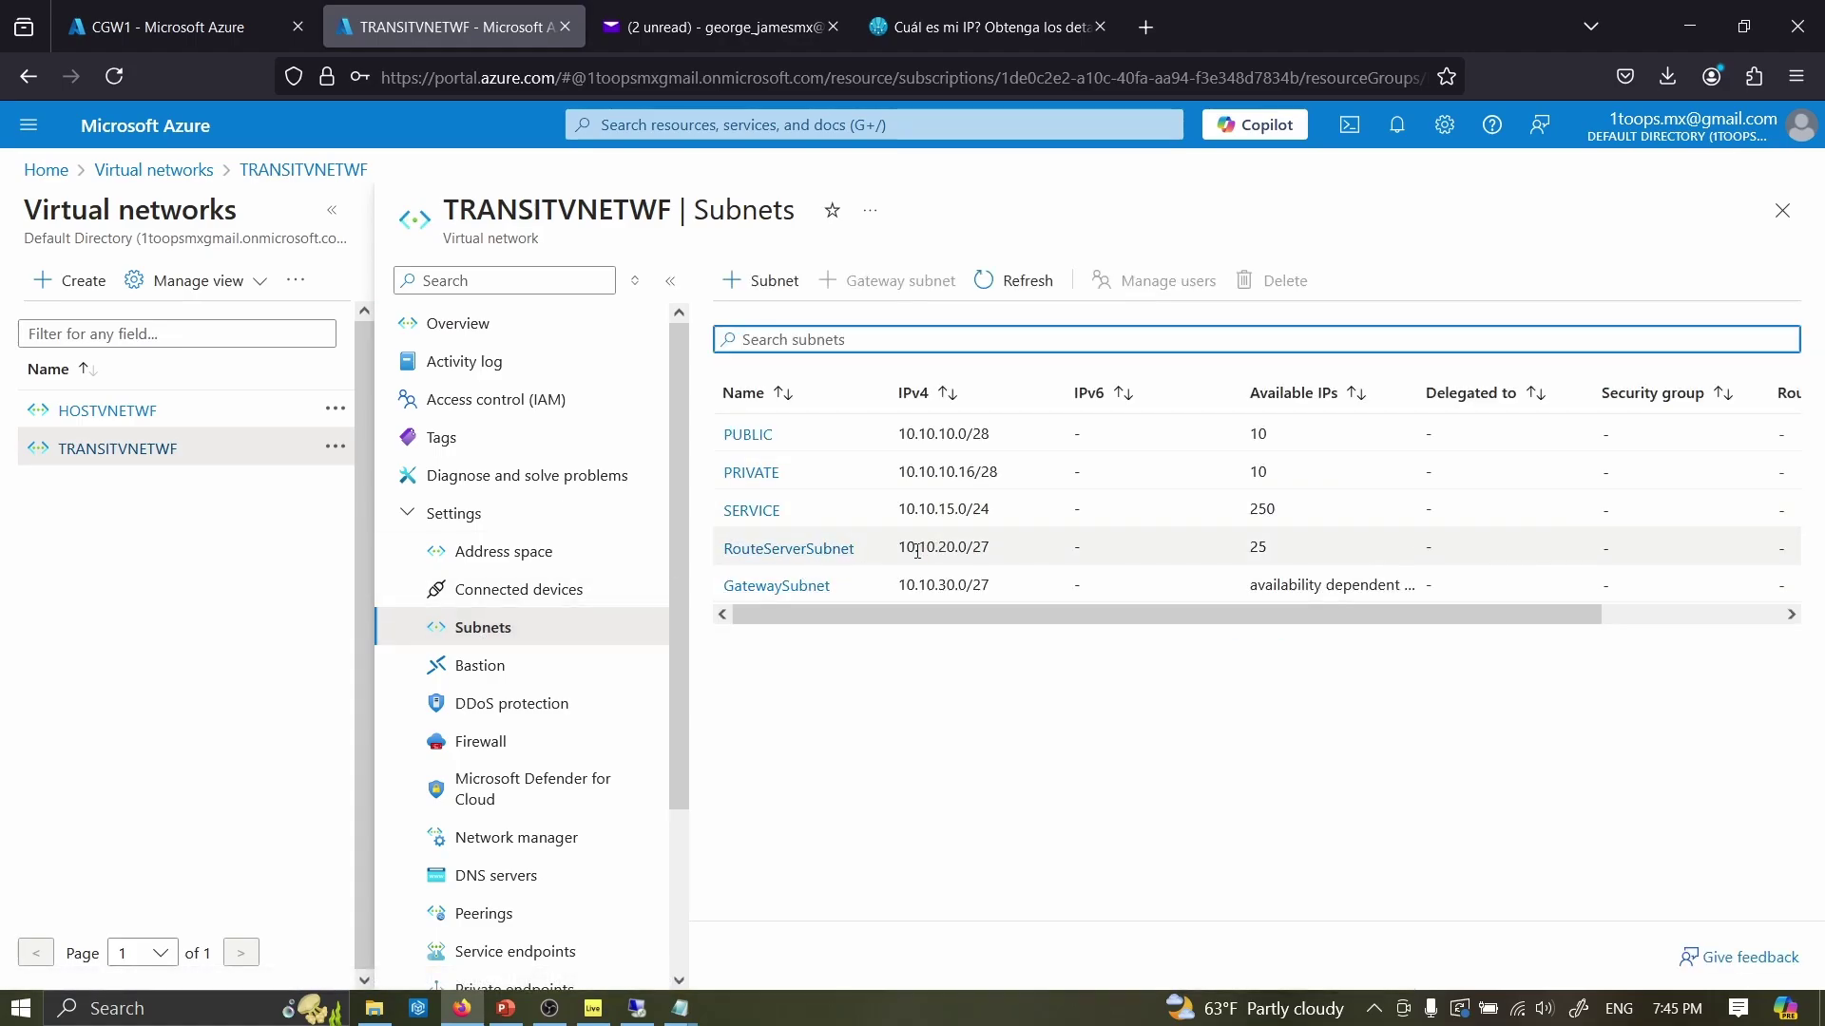
click(916, 548)
drag(916, 548, 1001, 540)
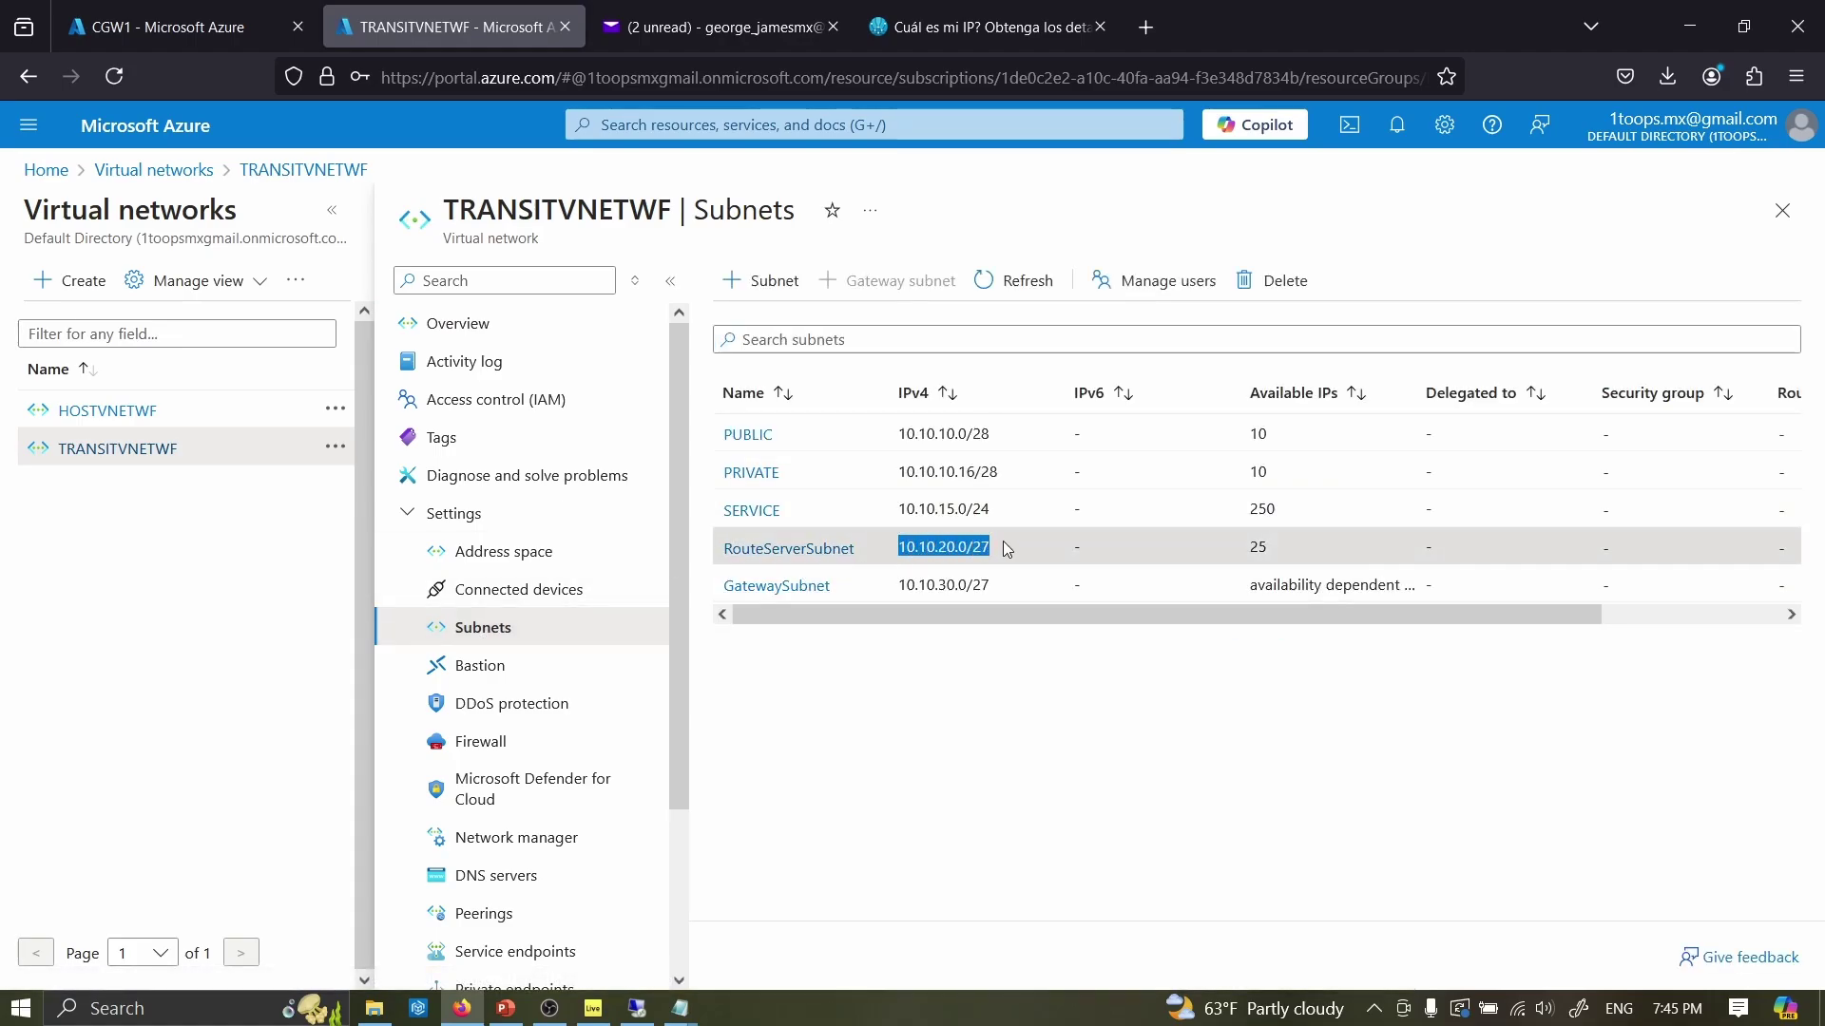
right_click(998, 548)
key(Escape)
drag(898, 547, 1009, 546)
- On CGW1's console, add the VRF 100 route to 10.10.20.0 255.255.255.224 via 10.10.15.1 and commit
click(141, 29)
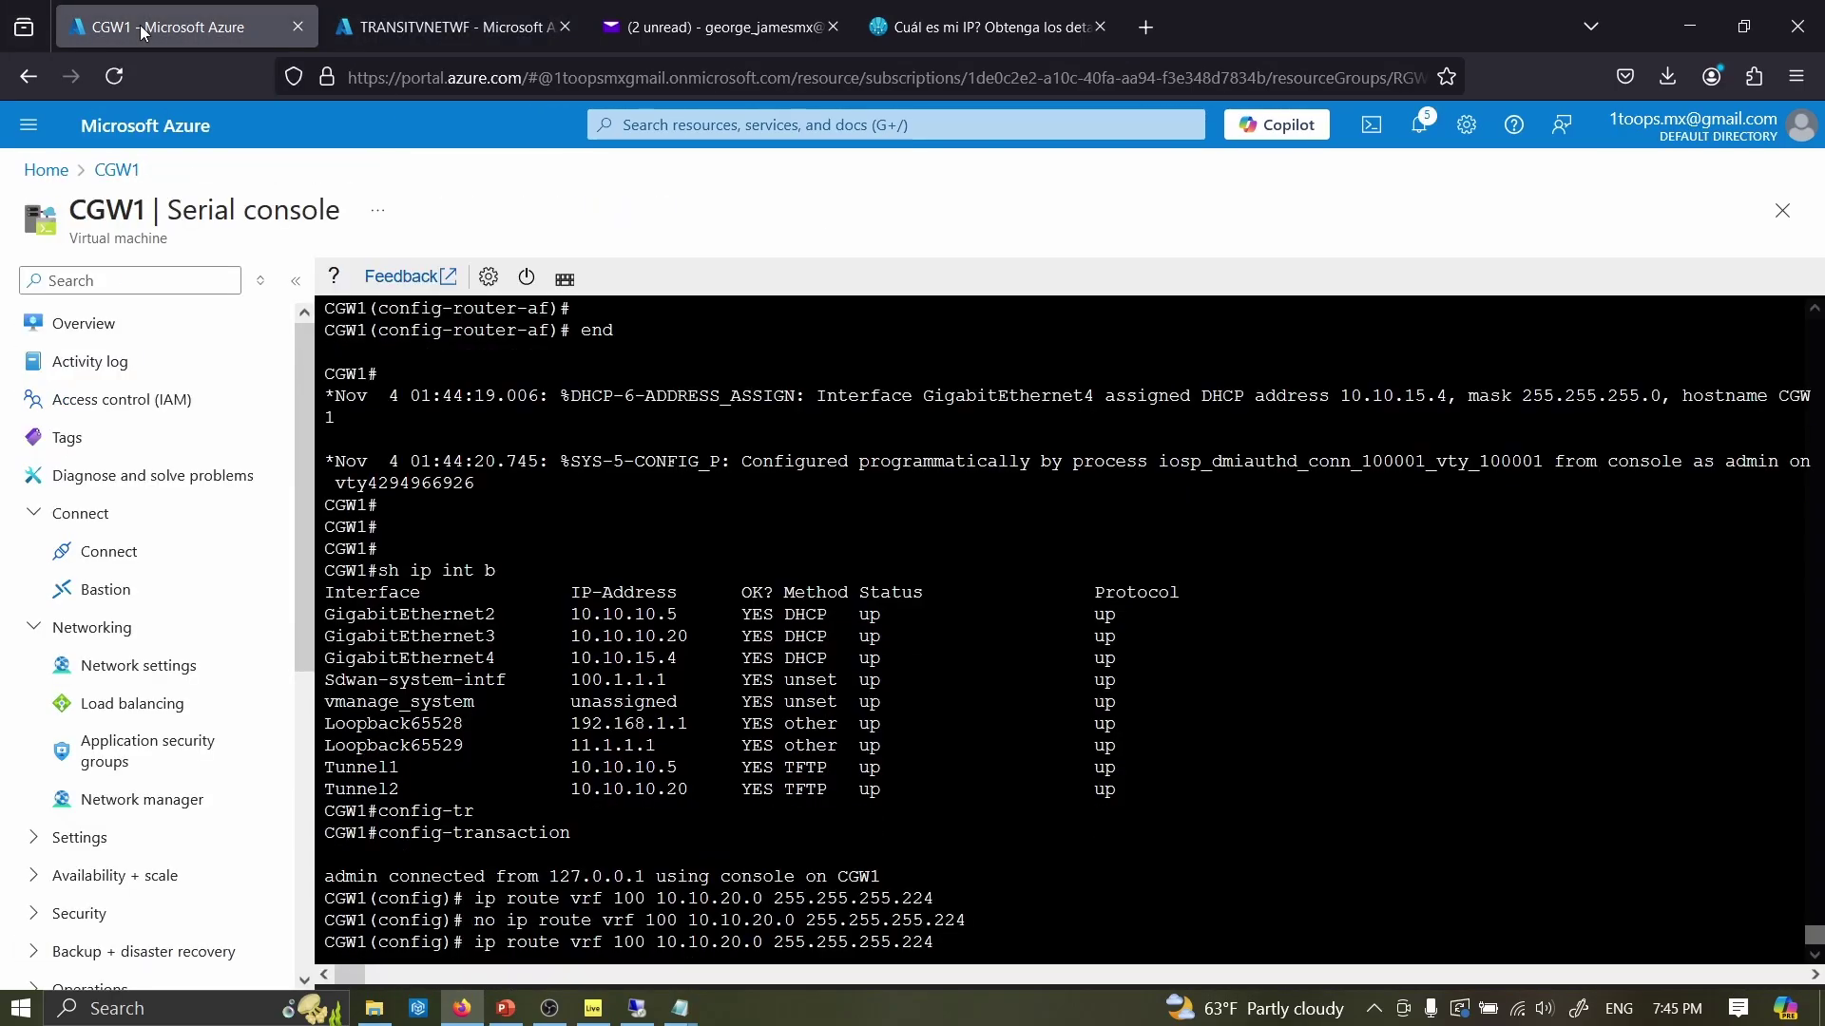
text(10.10.15.1)
key(Return)
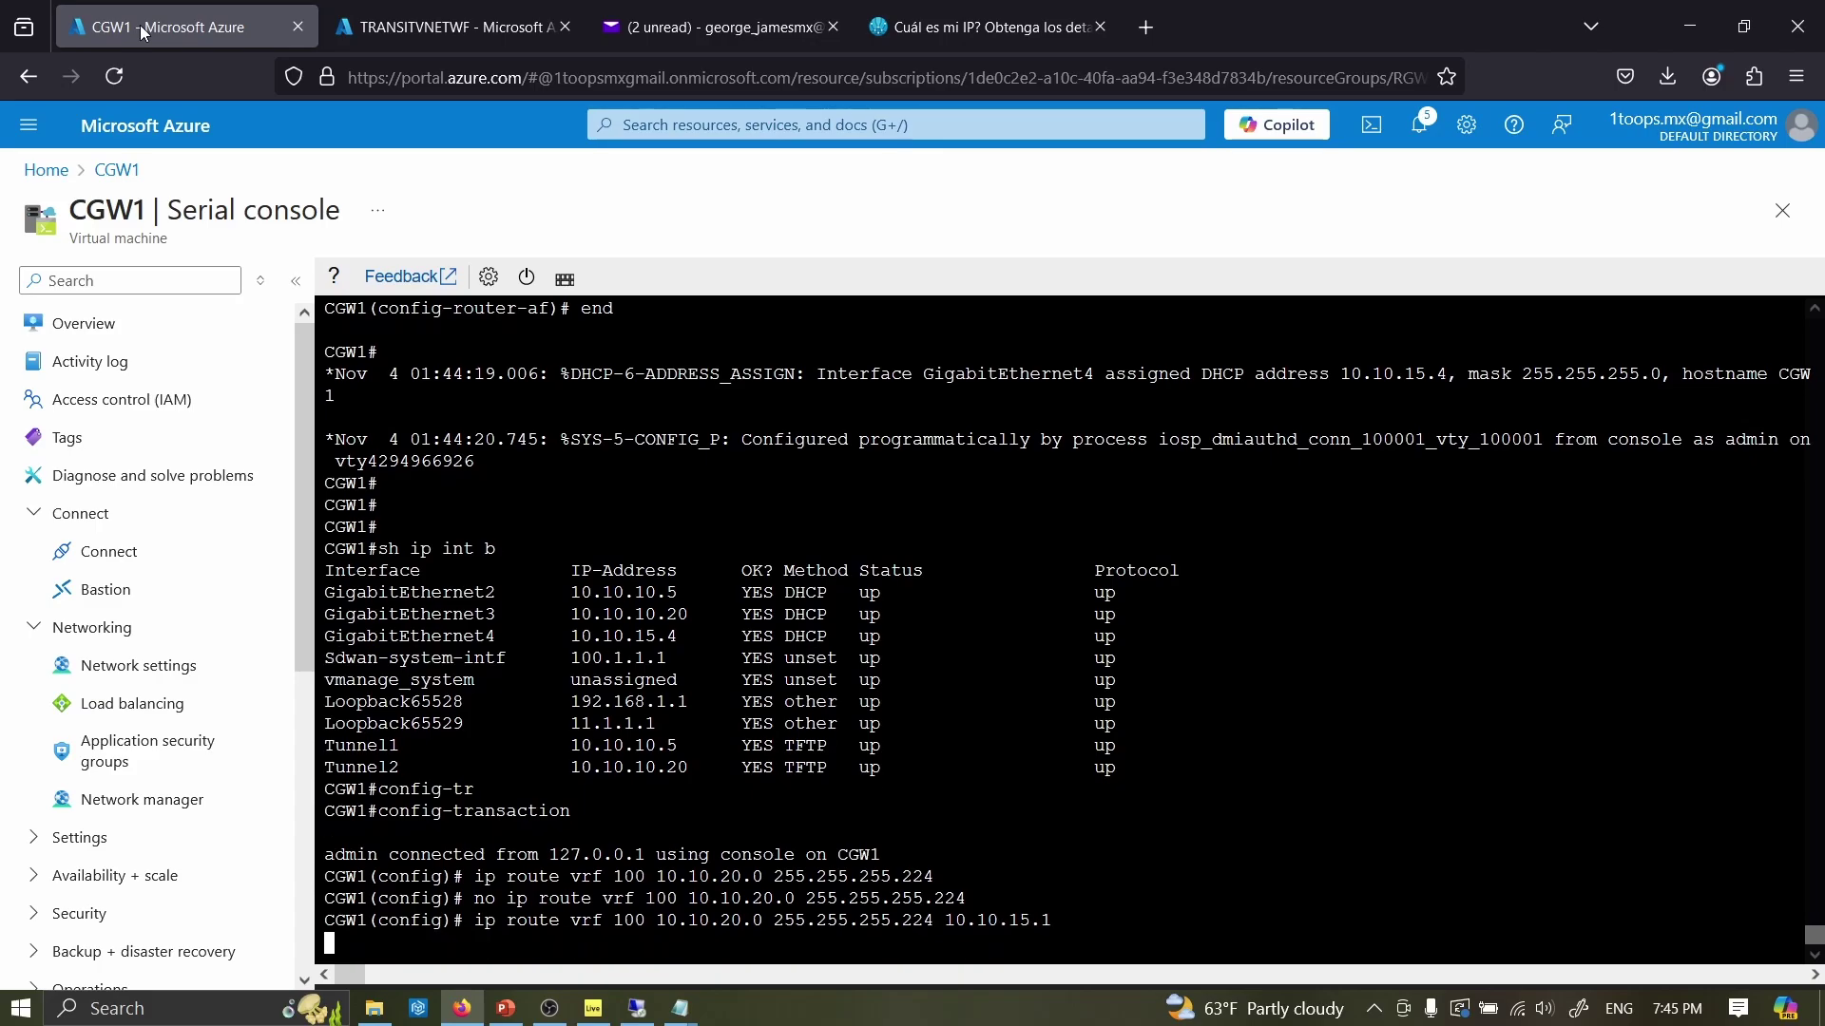
text(commit)
key(Return)
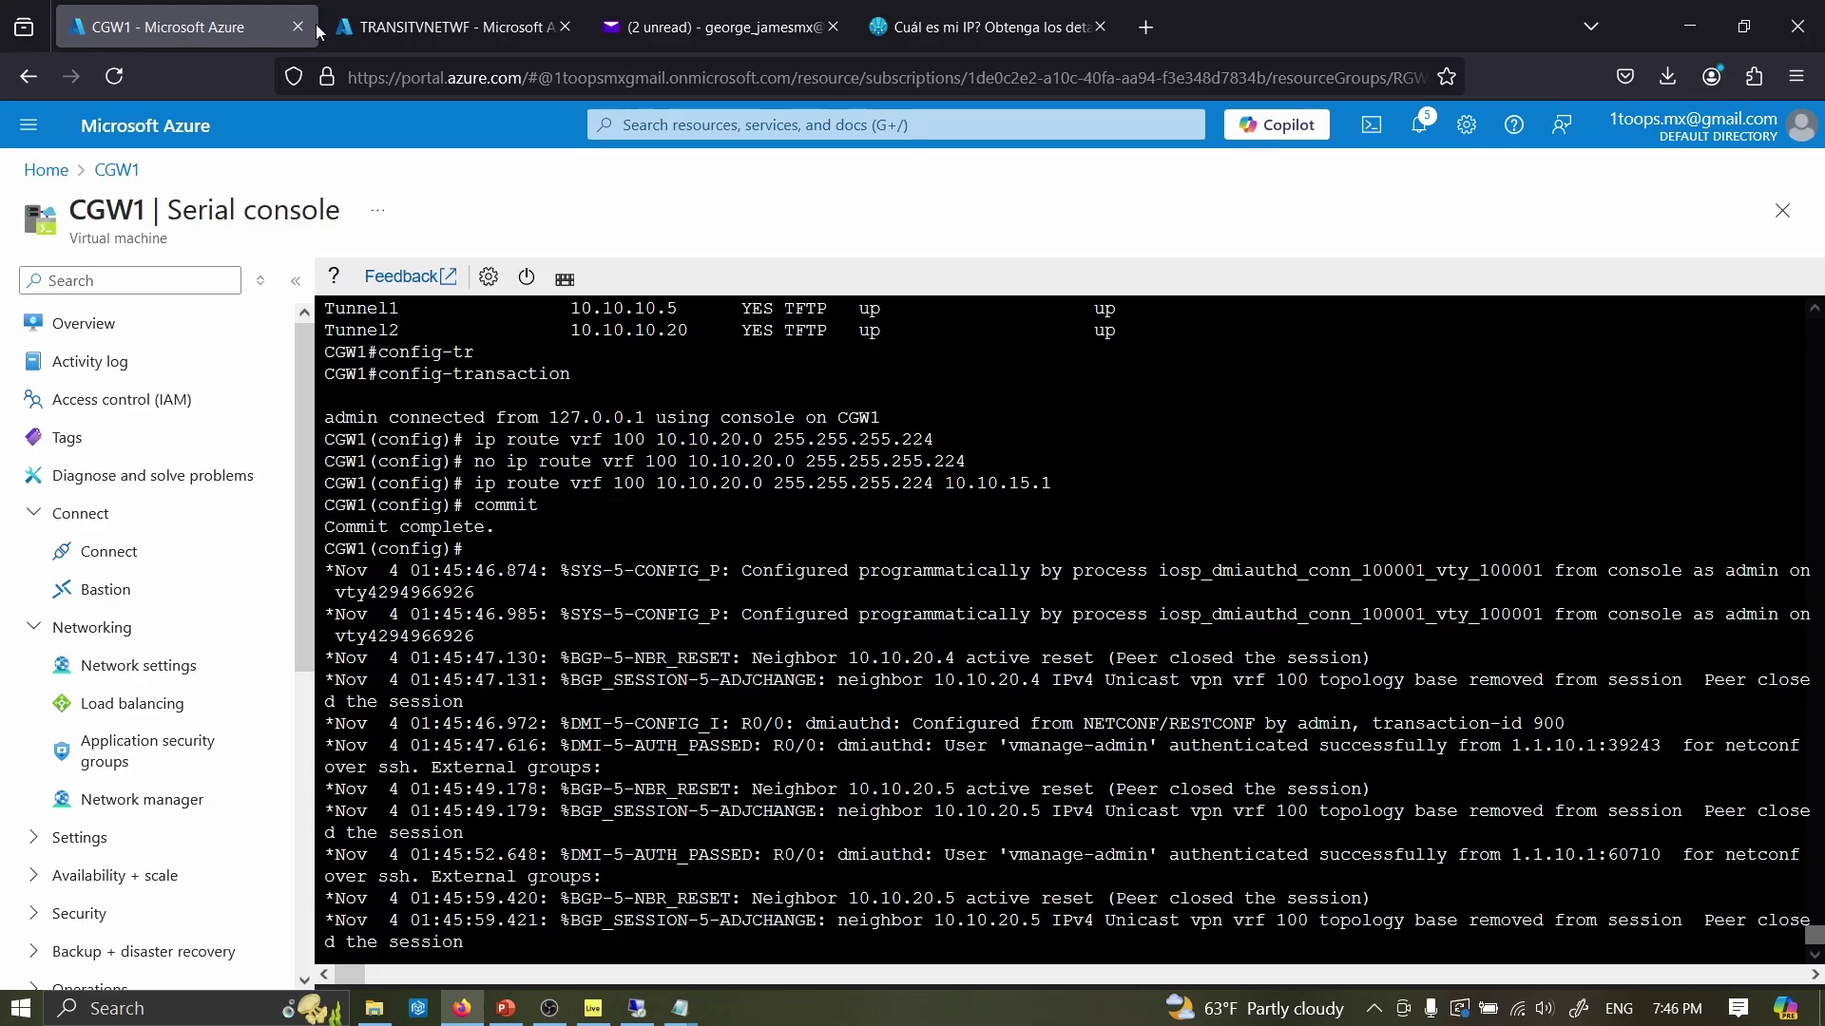
- Navigate from the portal home to the Peers page of route server RSWF
mouse_move(351, 35)
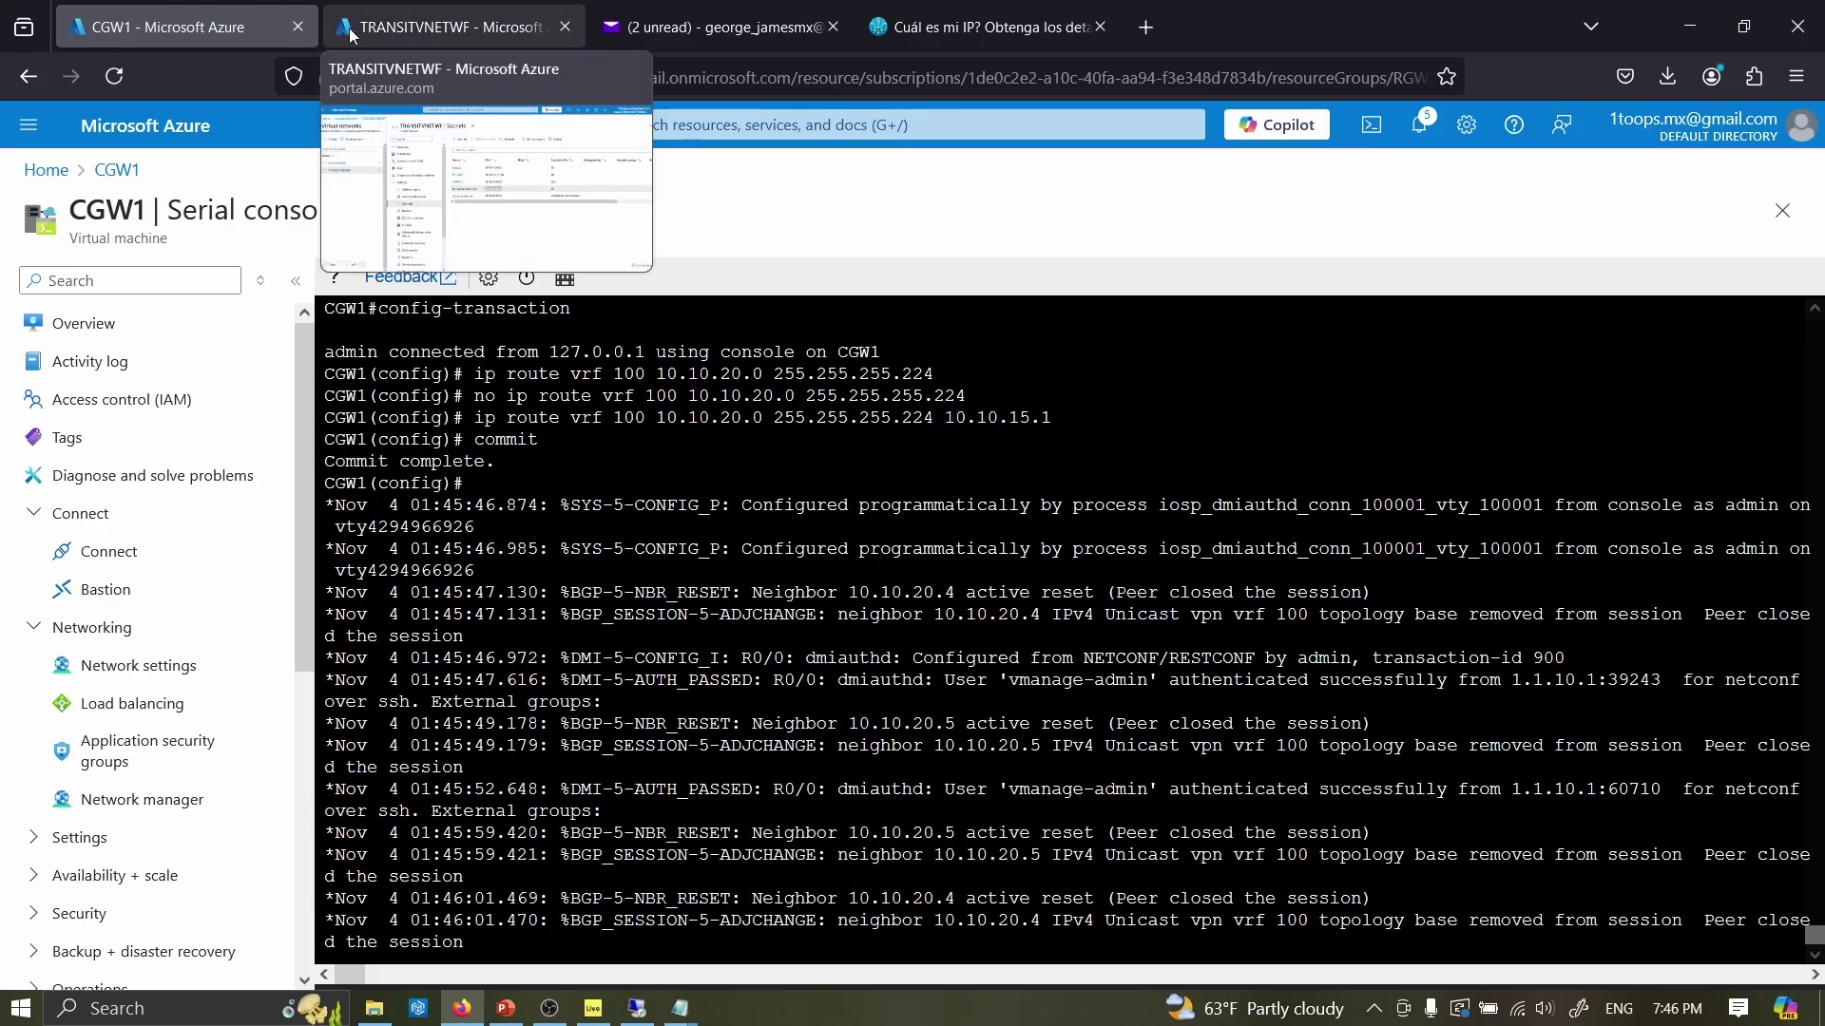
click(351, 35)
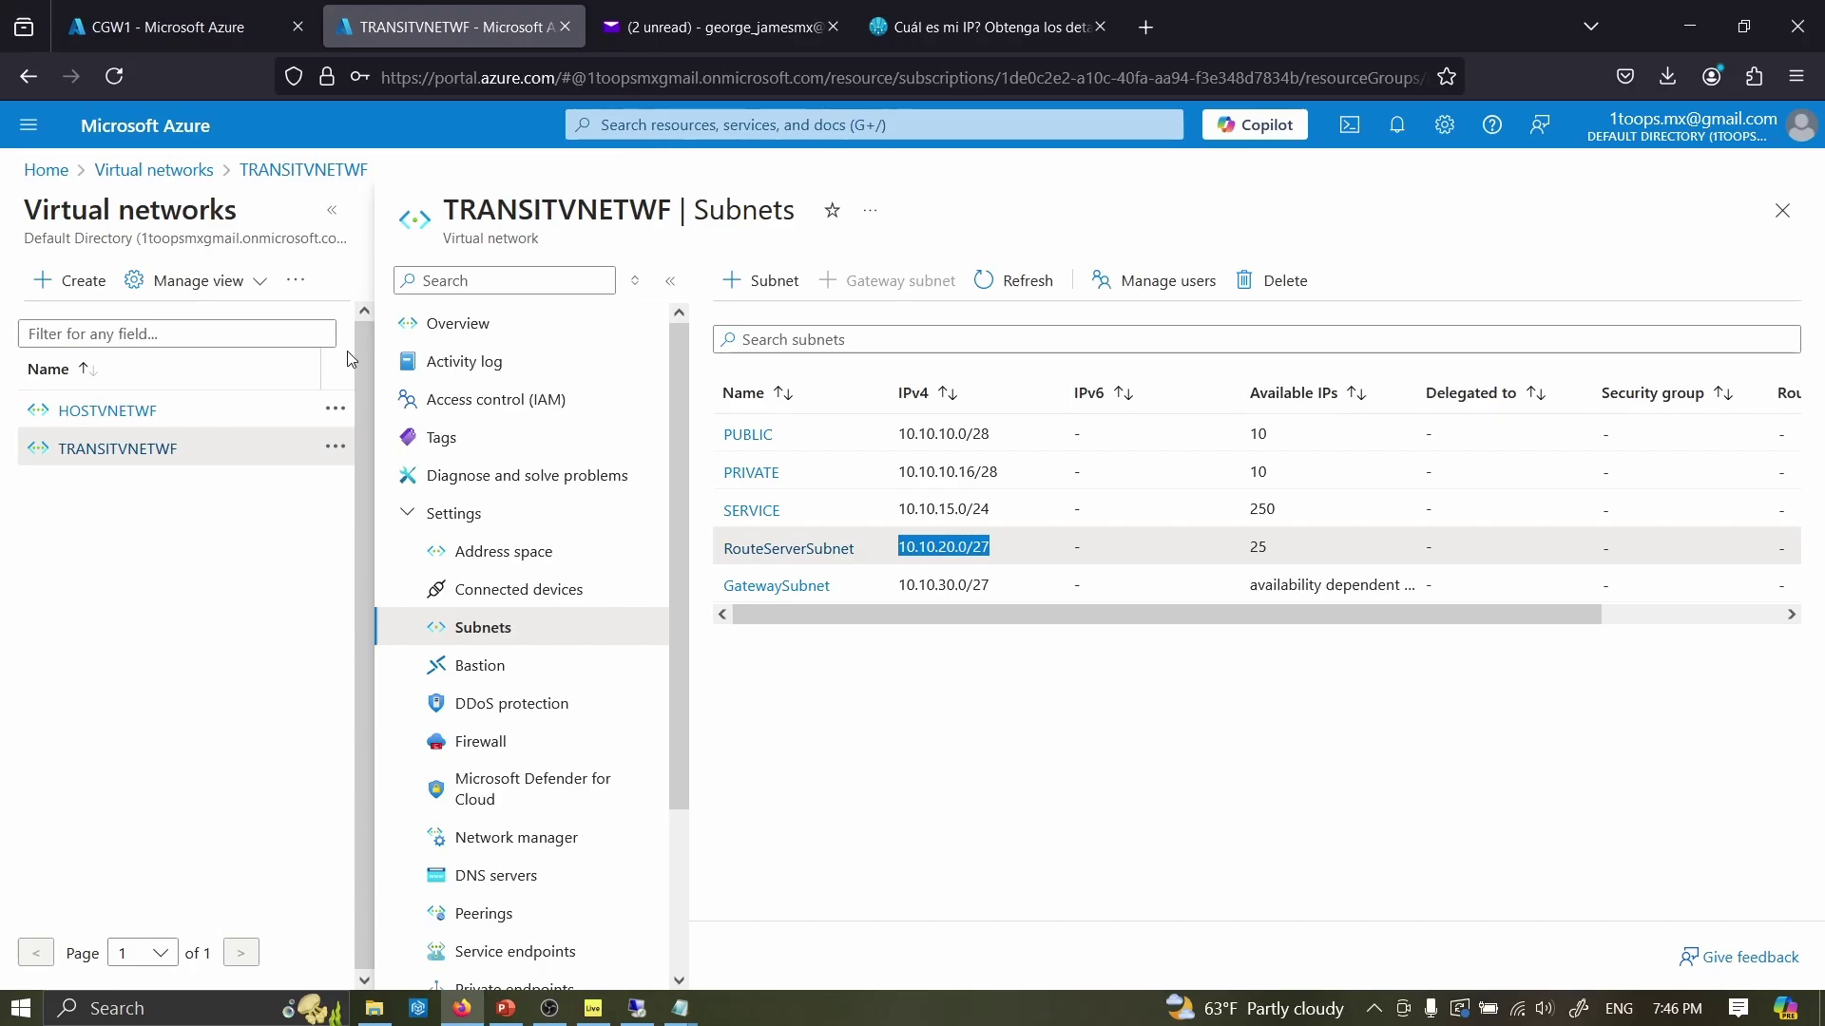
click(46, 170)
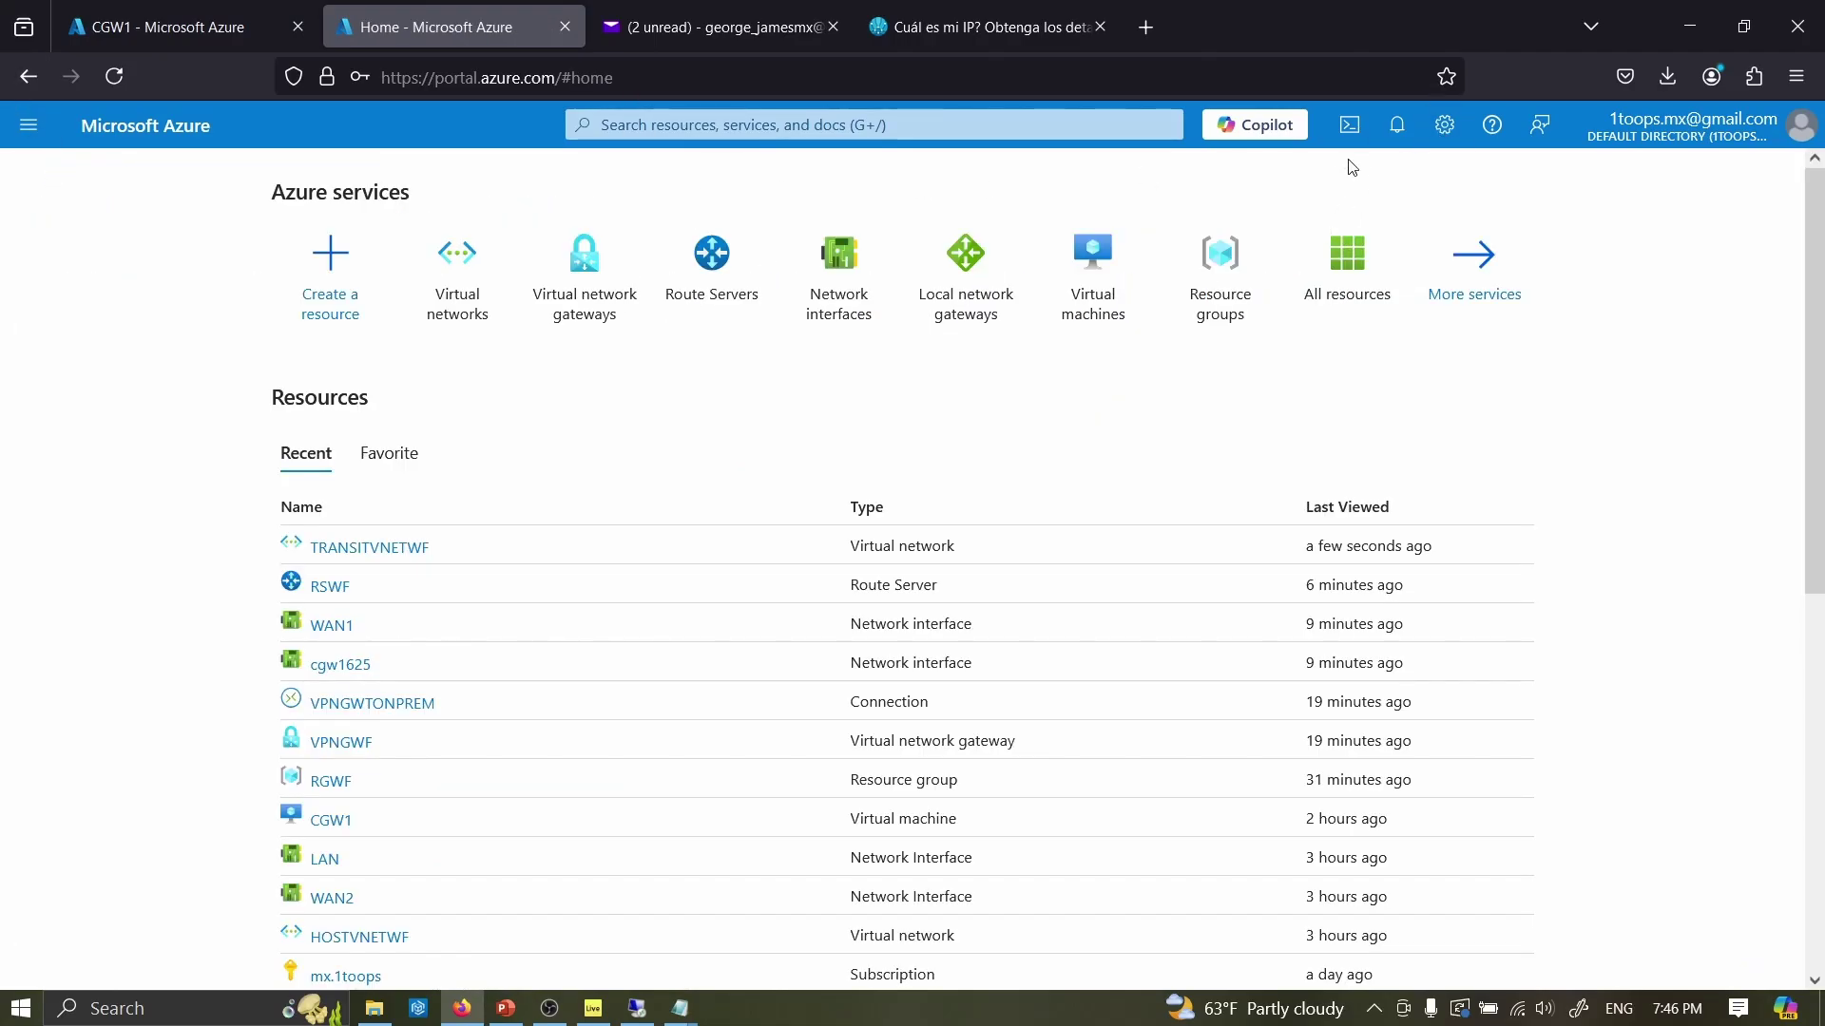
click(1394, 130)
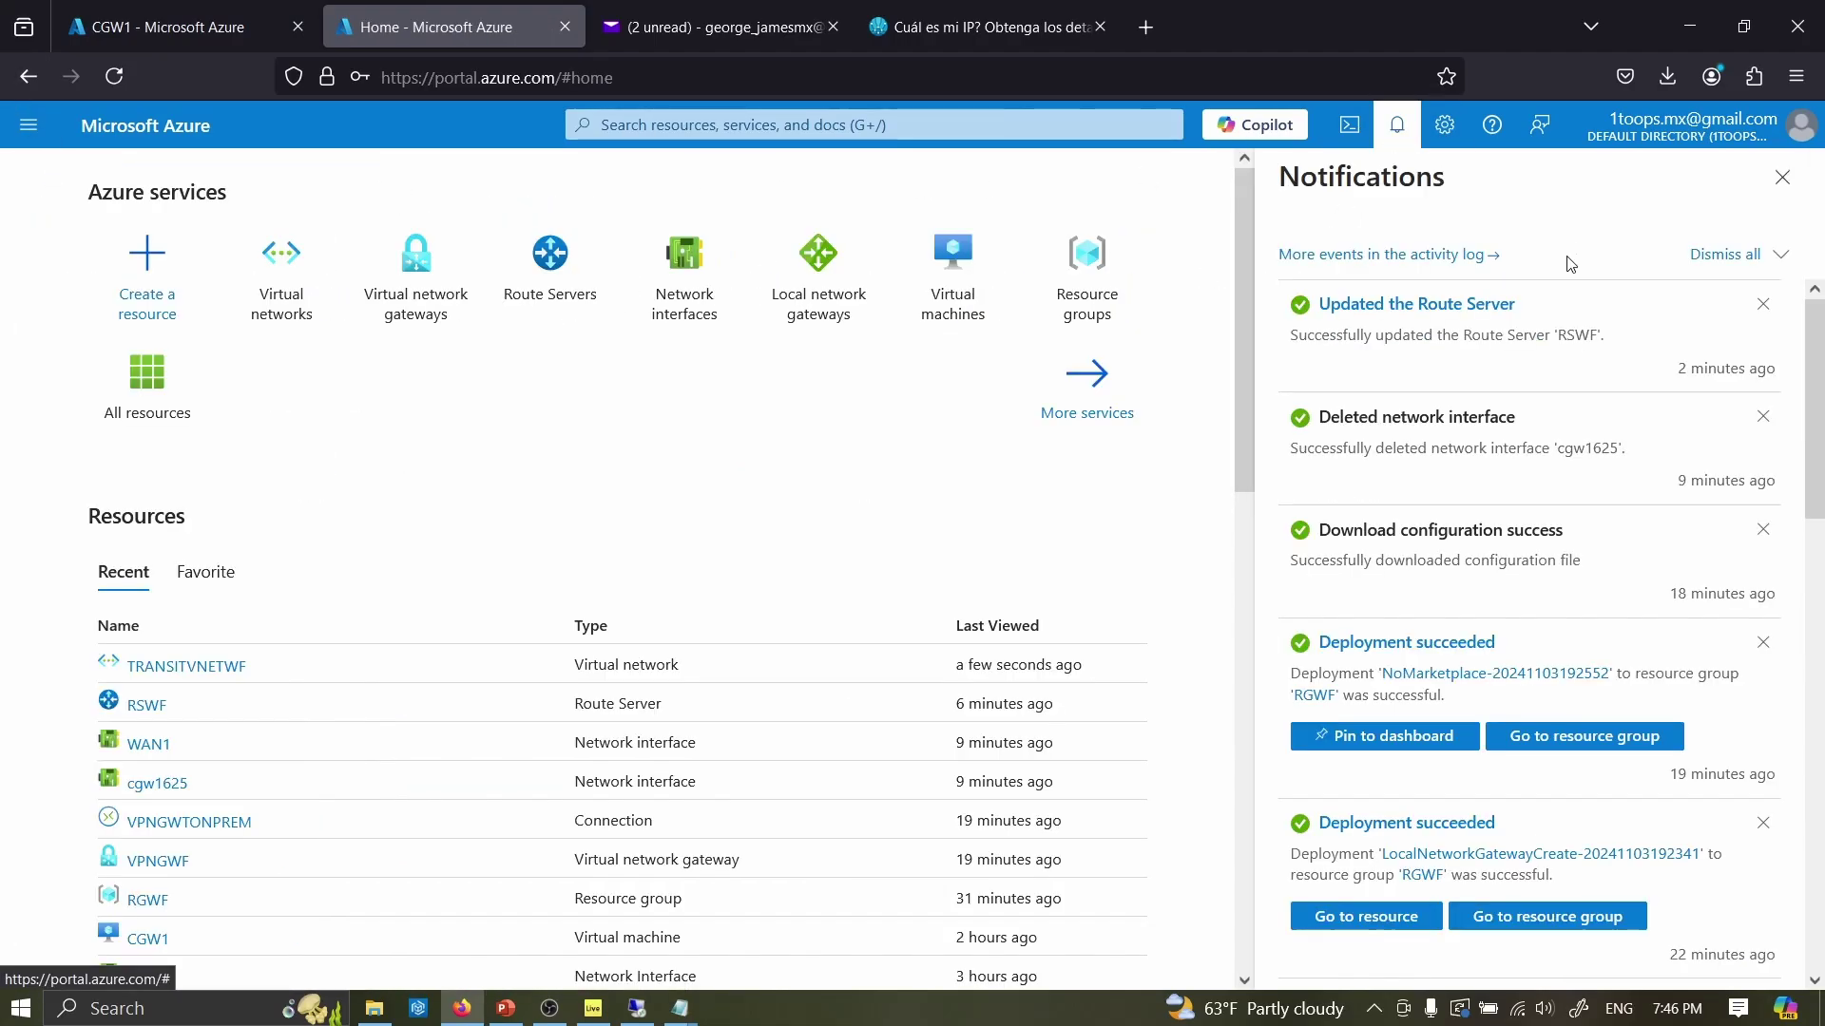
click(1781, 178)
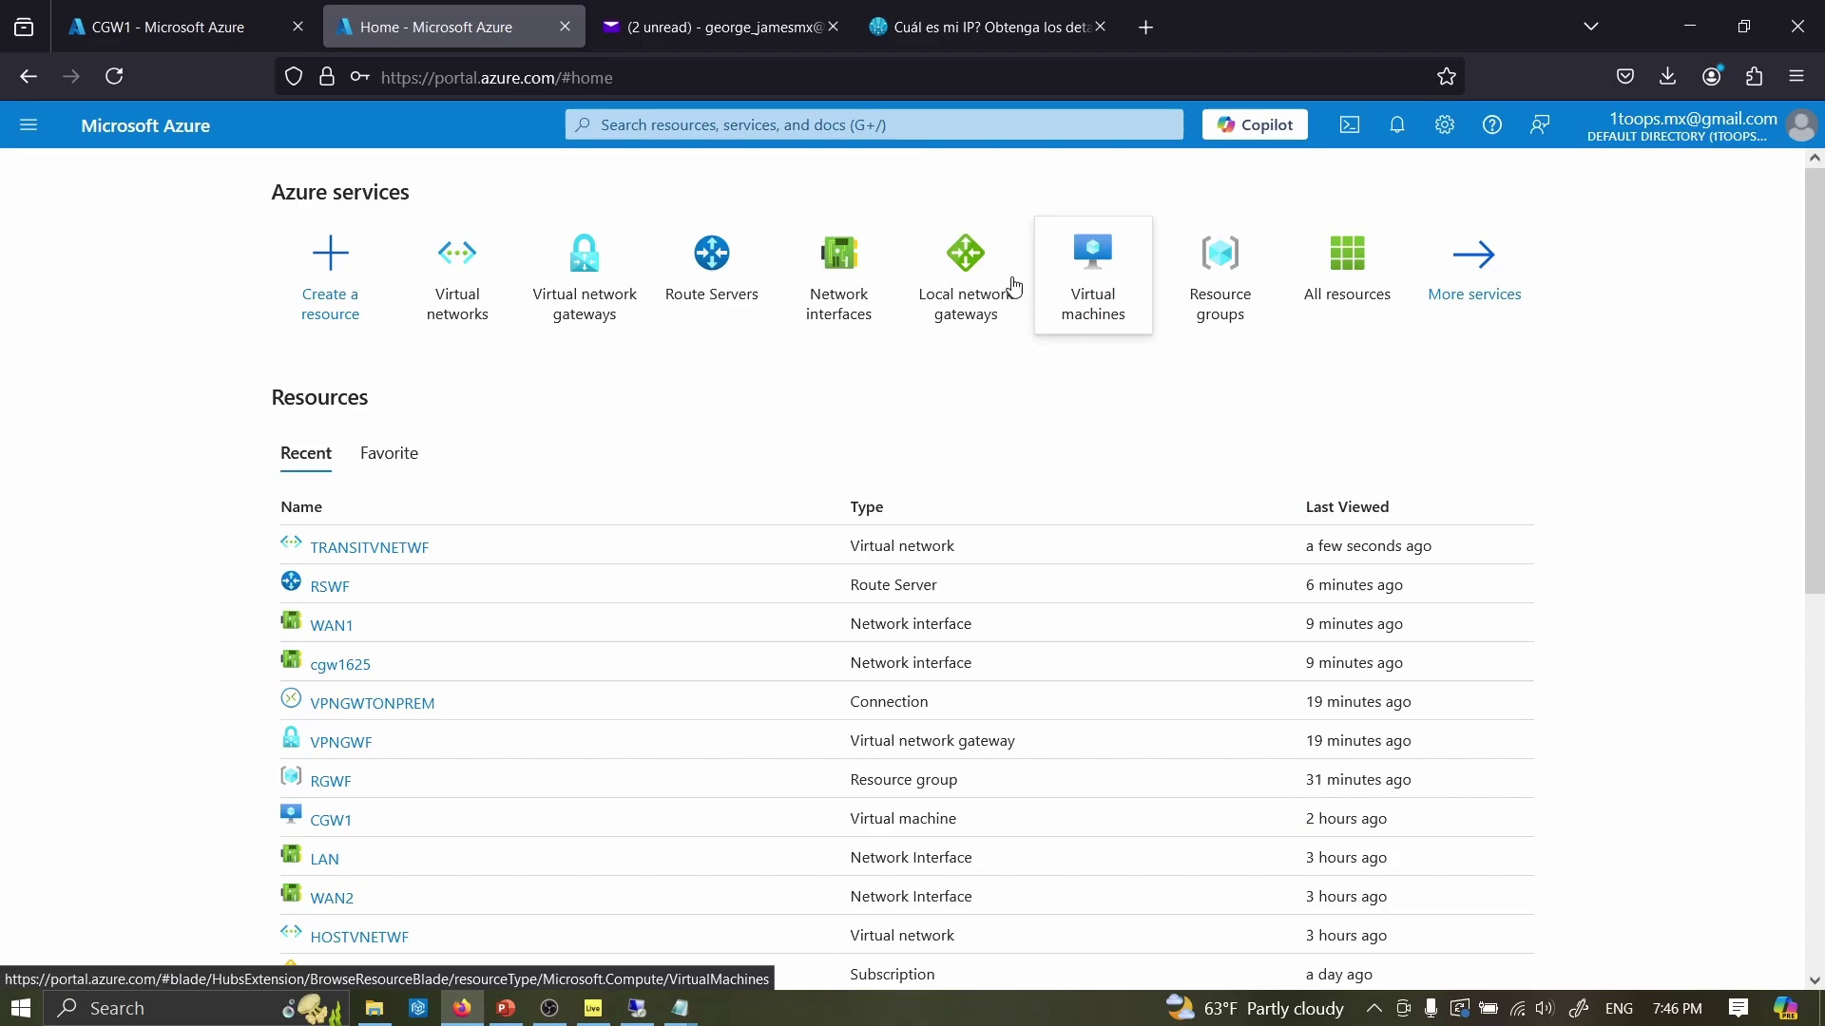
click(756, 300)
click(116, 470)
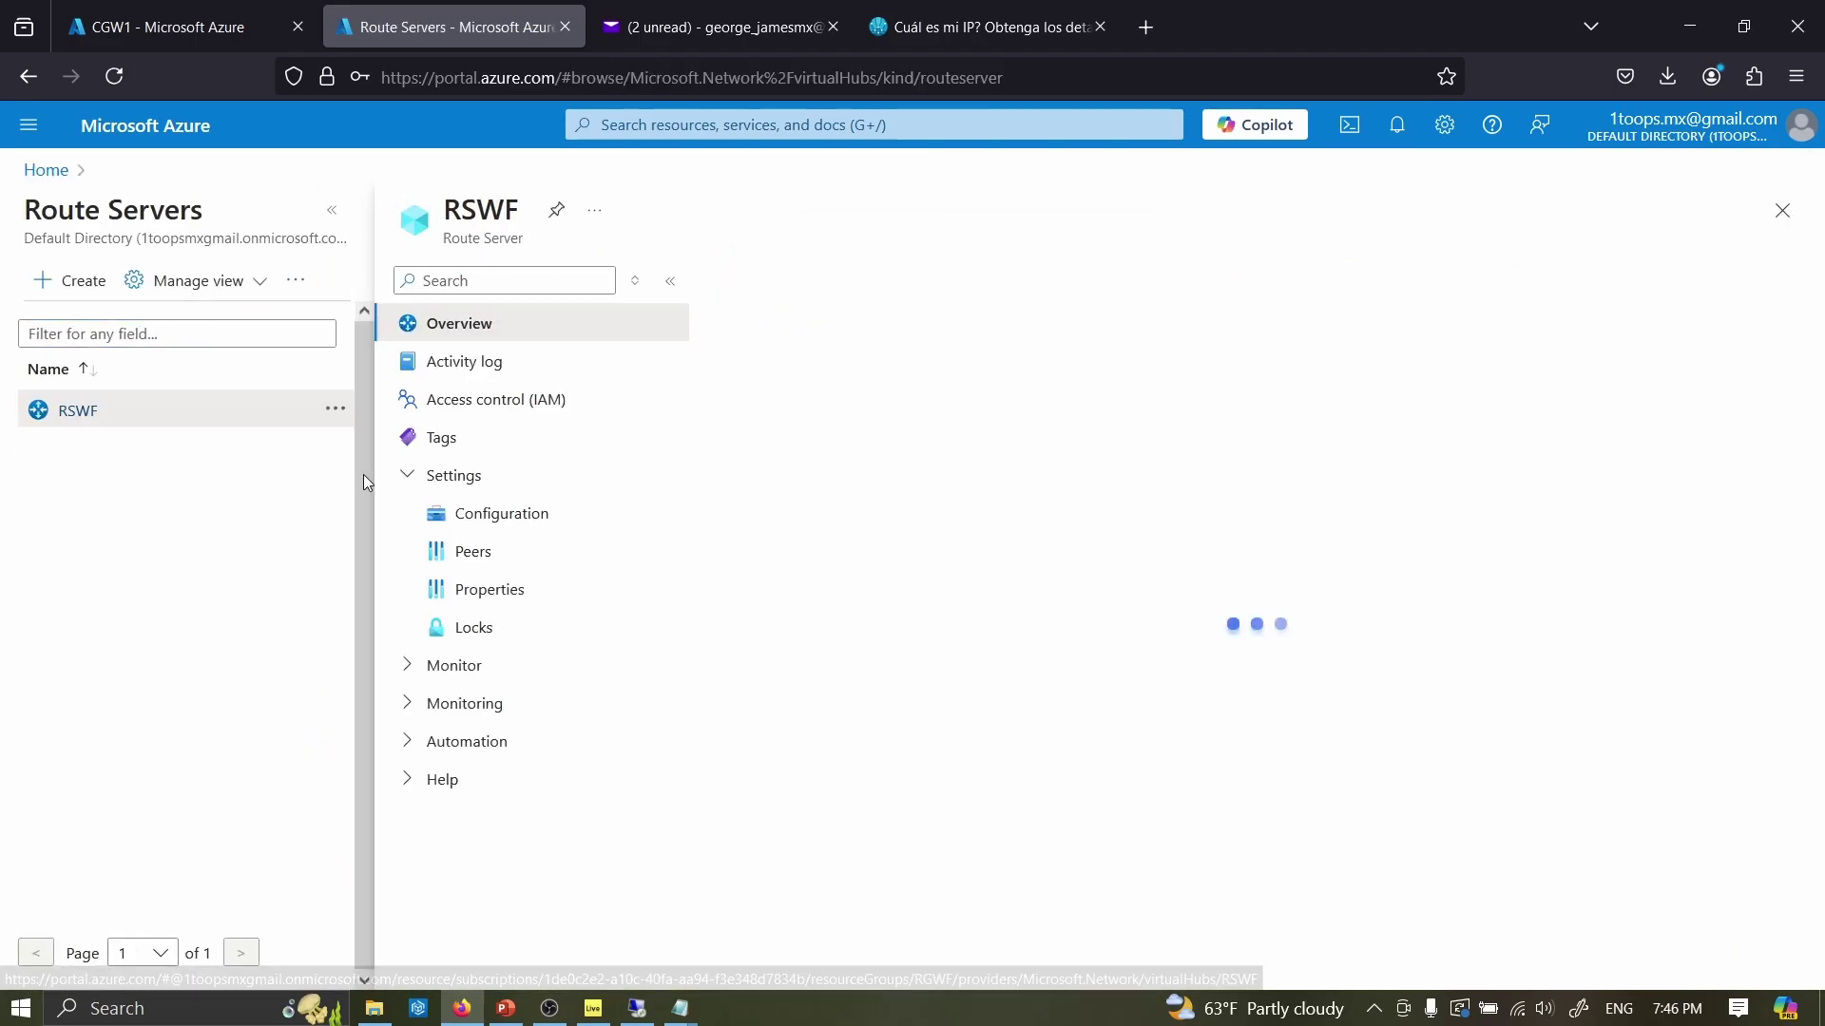
click(537, 514)
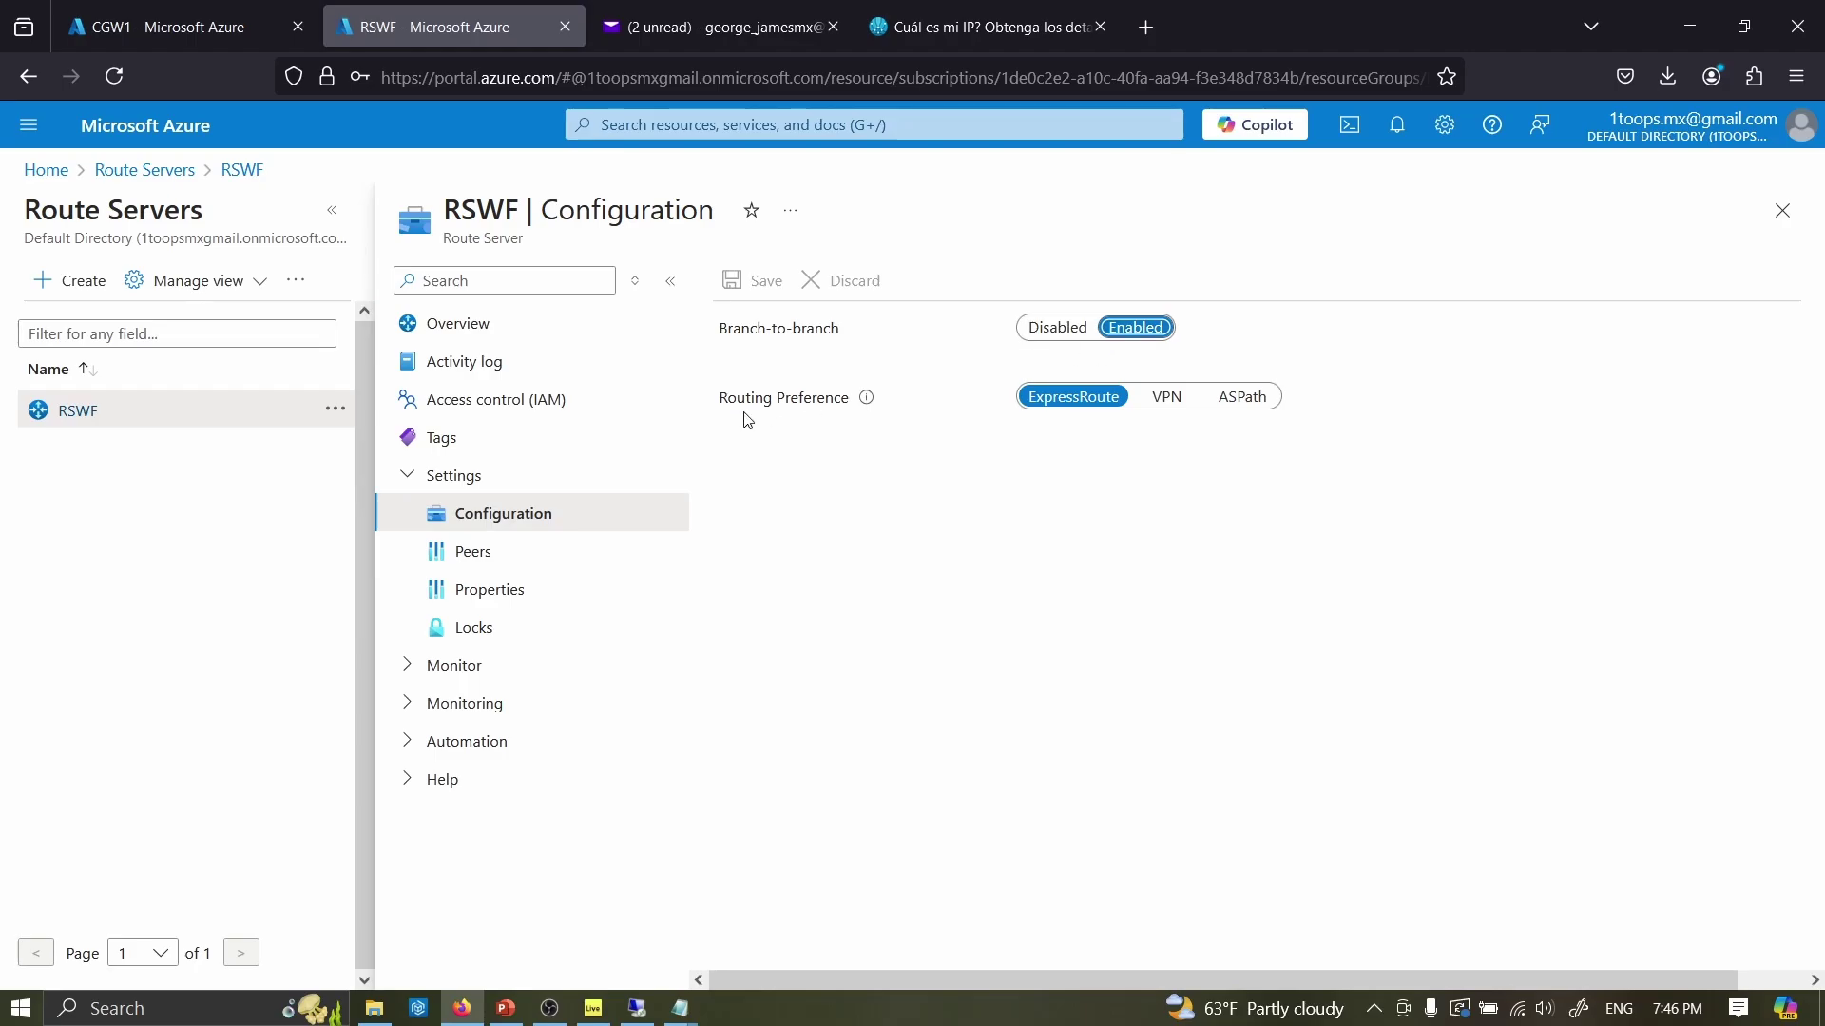
click(472, 551)
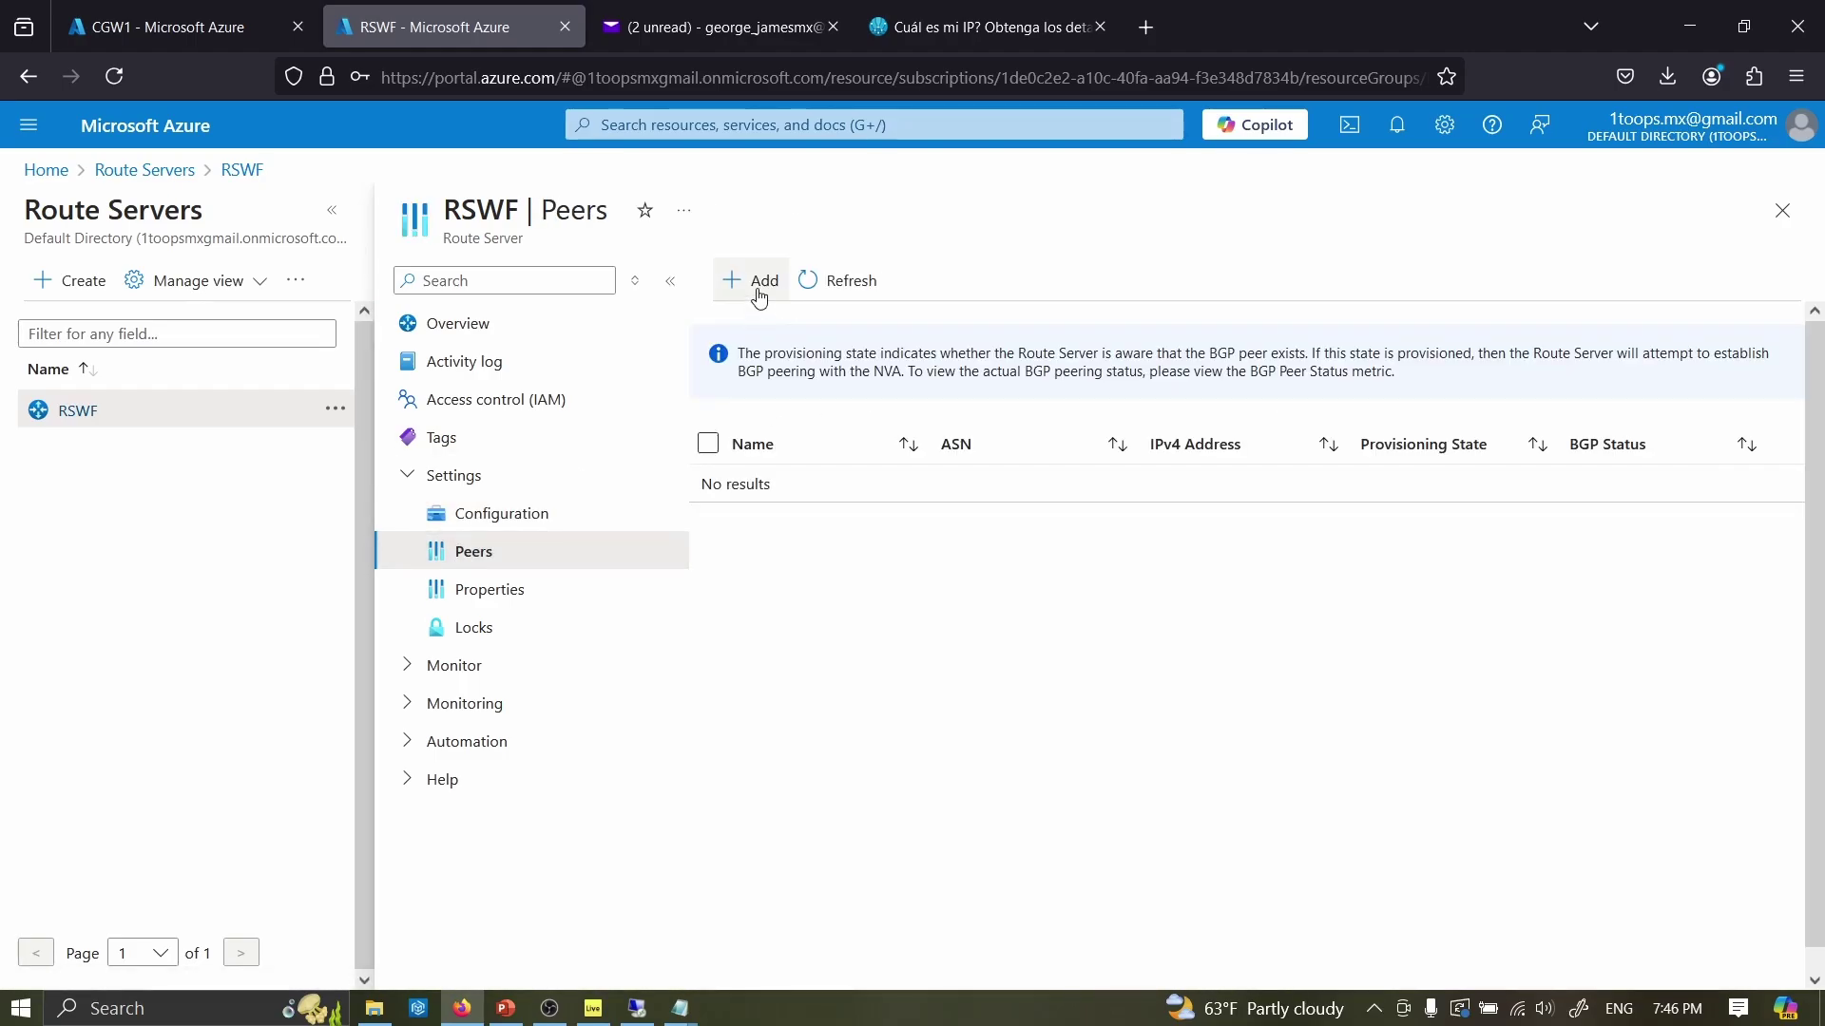
- Add peer TRANSITCGWF with ASN 65000 and IPv4 address 10.10.15.4
click(758, 297)
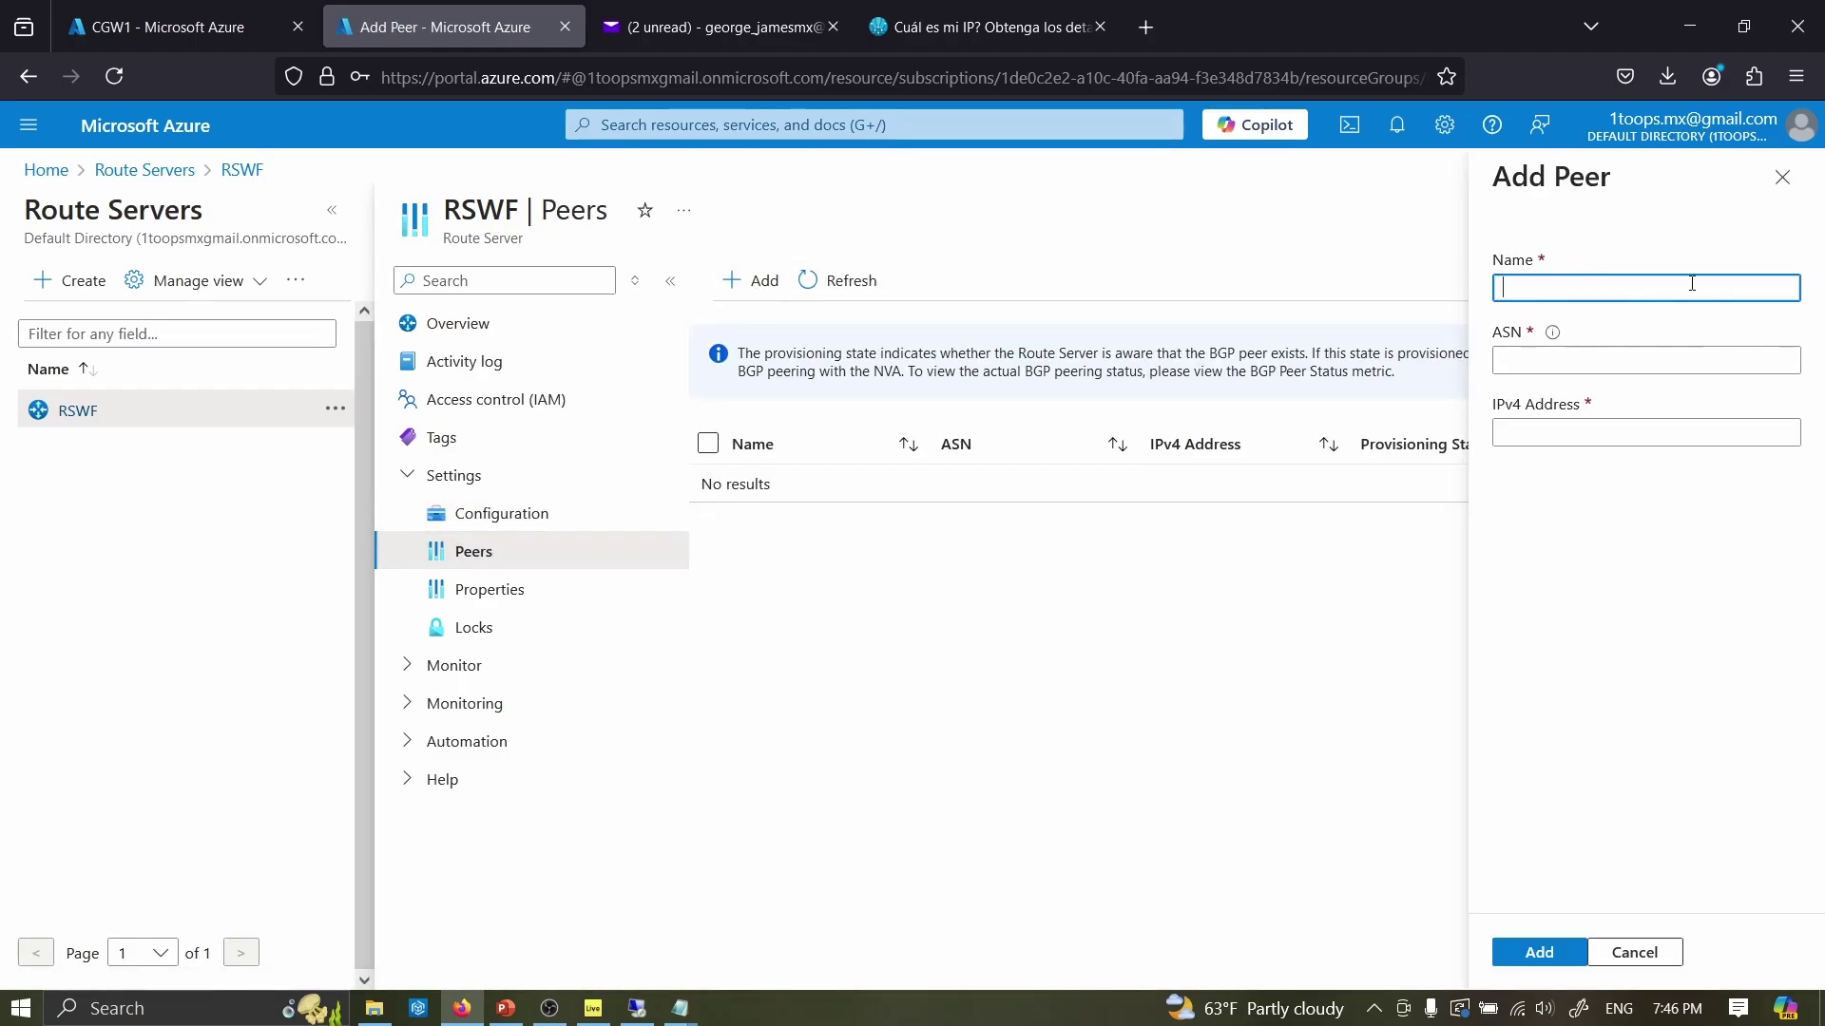
key(Caps_Lock)
text(TRANSITCGWF)
key(Tab)
text(65000)
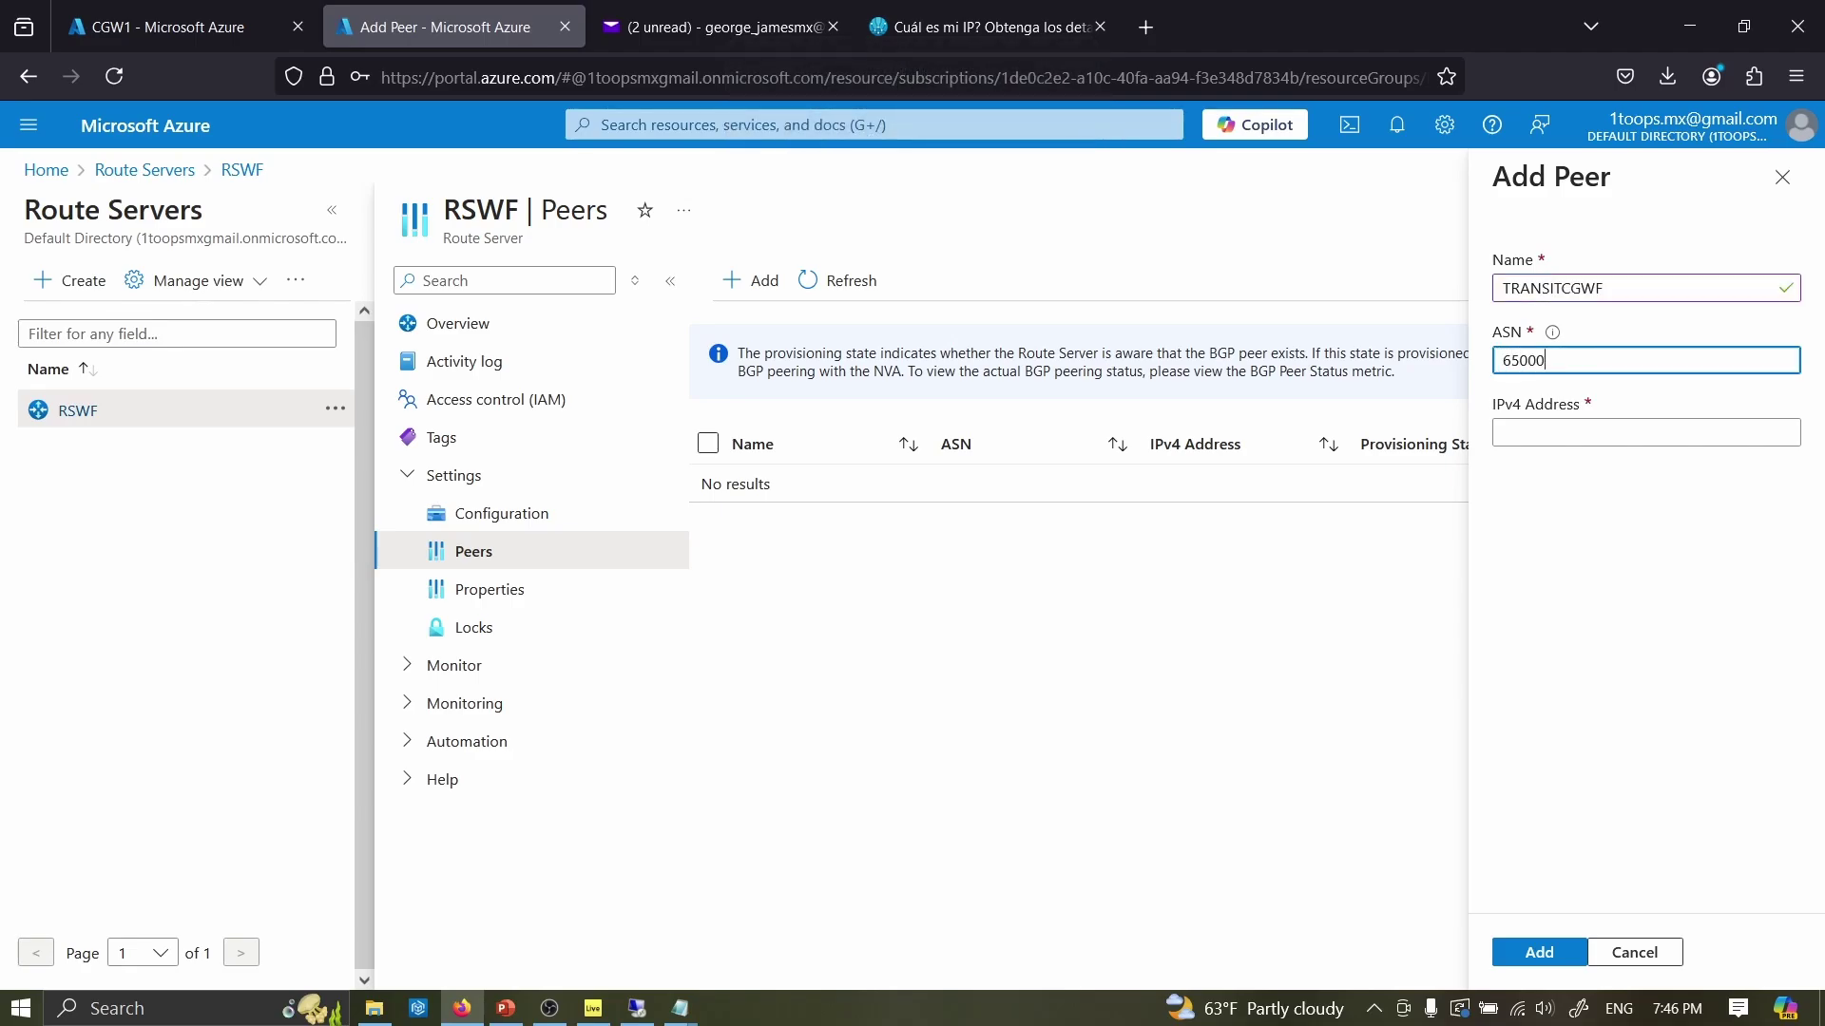
click(1561, 434)
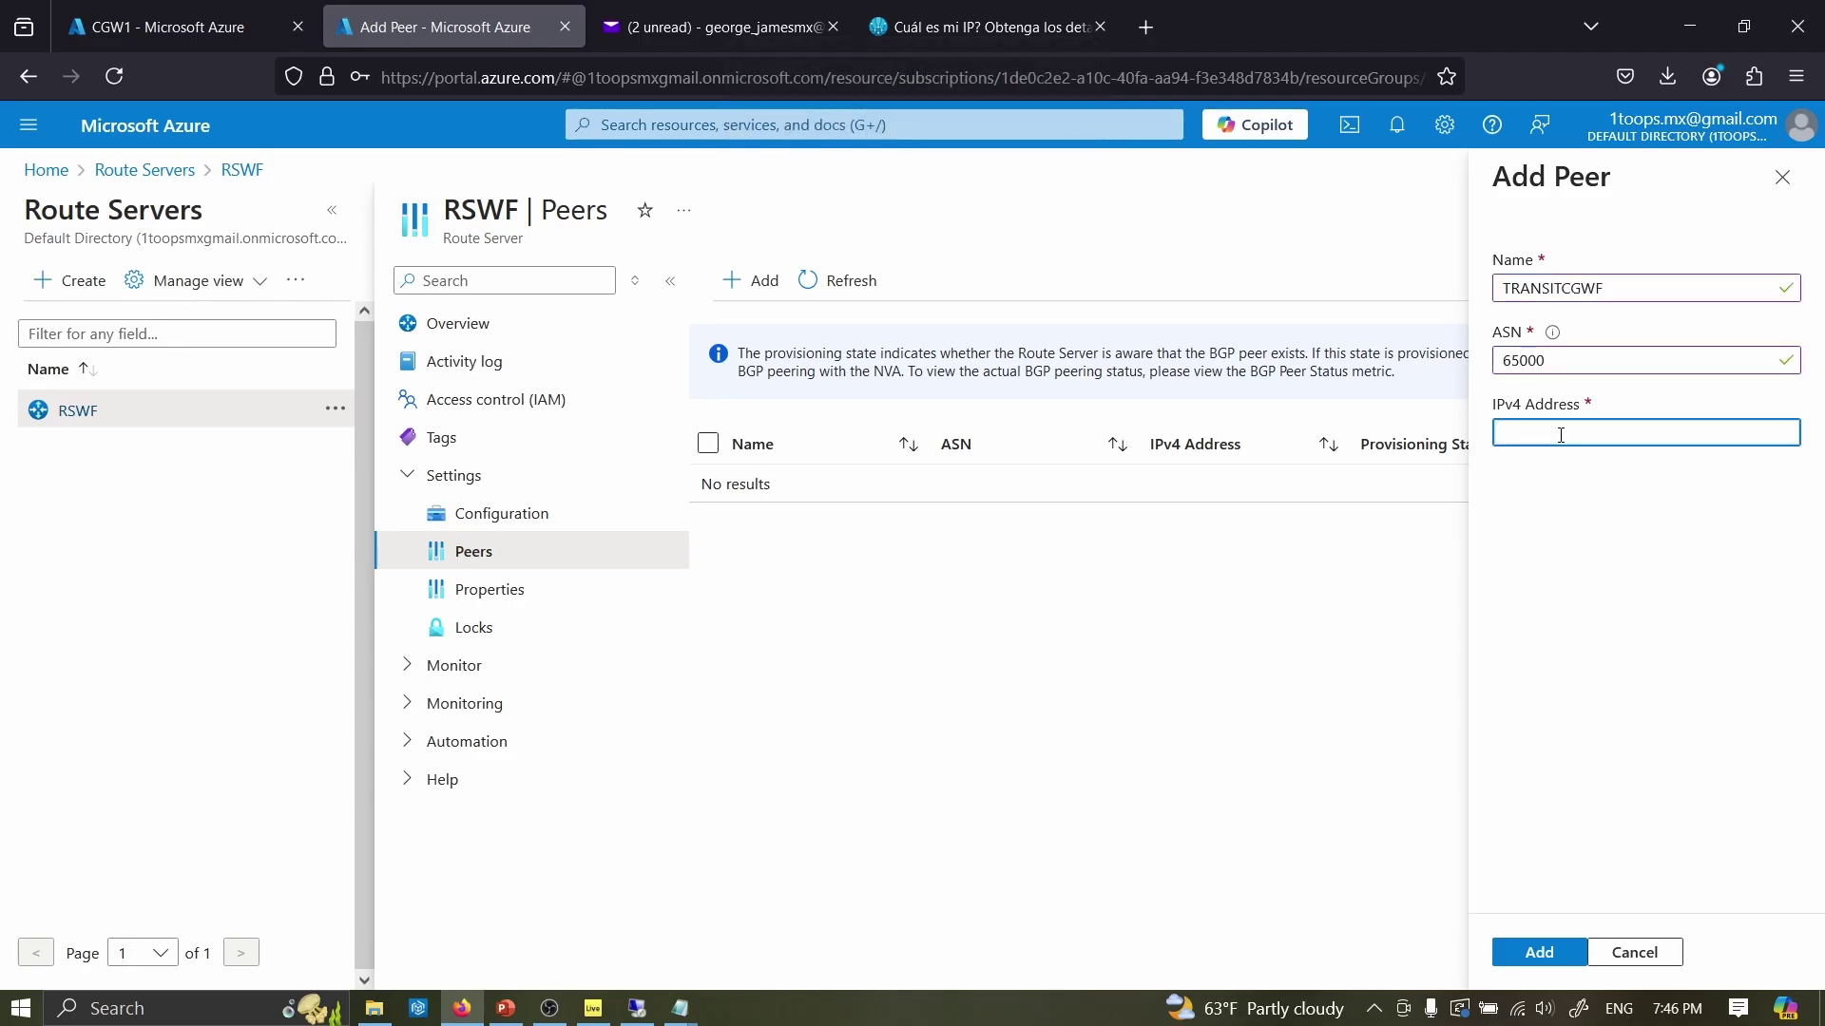
click(171, 26)
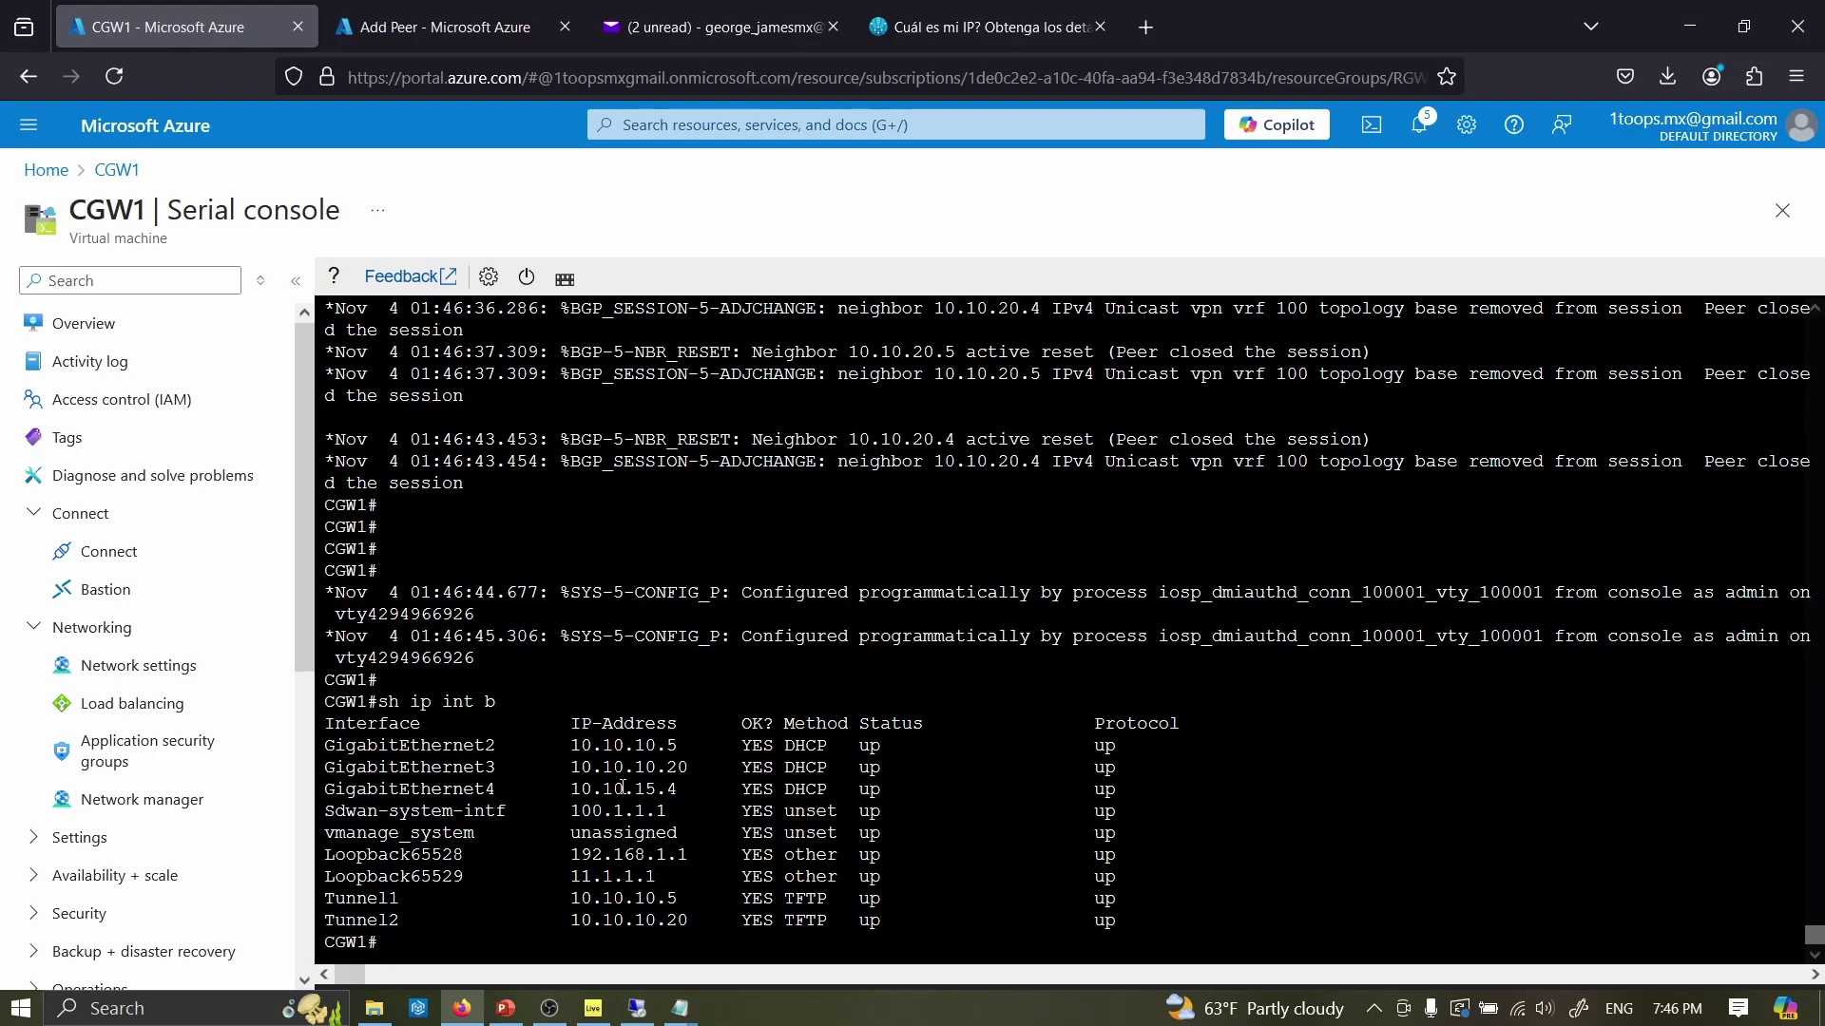
click(396, 28)
text(10.10.15.4)
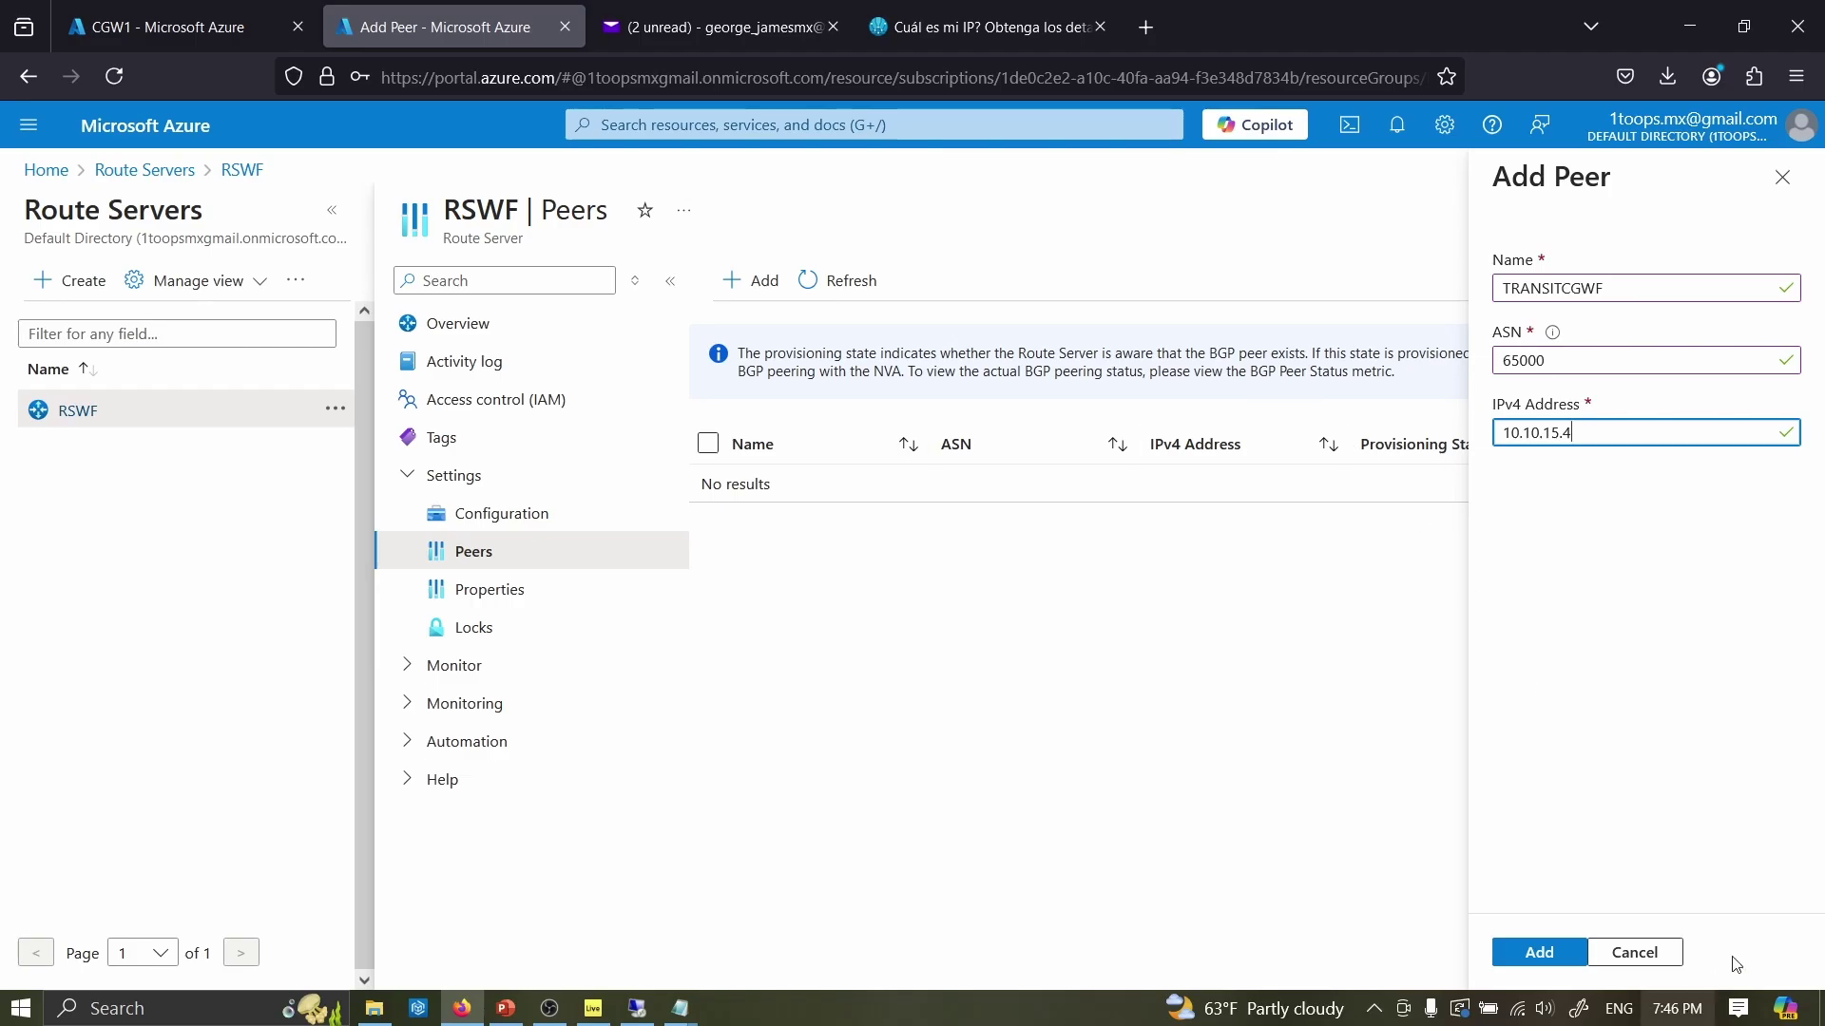
click(1551, 954)
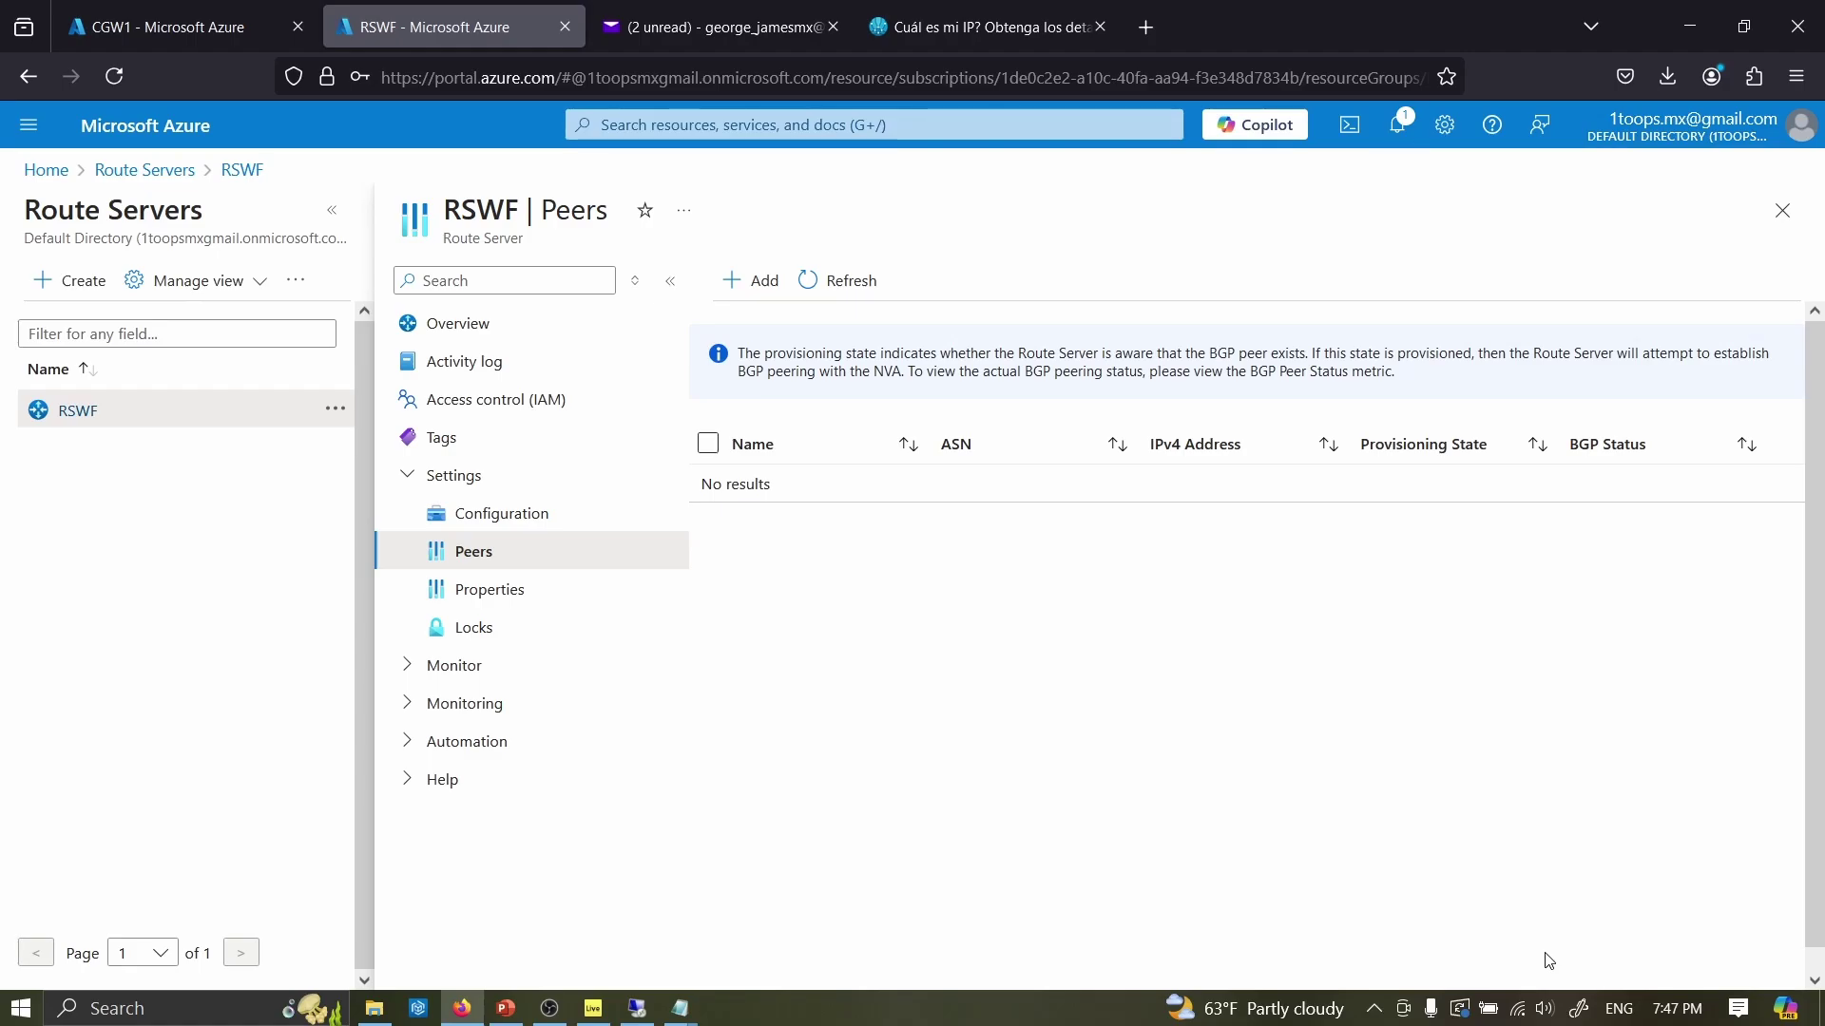
- Verify RSWF lists TRANSITCGWF and CGW1's VRF 100 neighbors 10.10.20.4 and 10.10.20.5 are Up
click(224, 30)
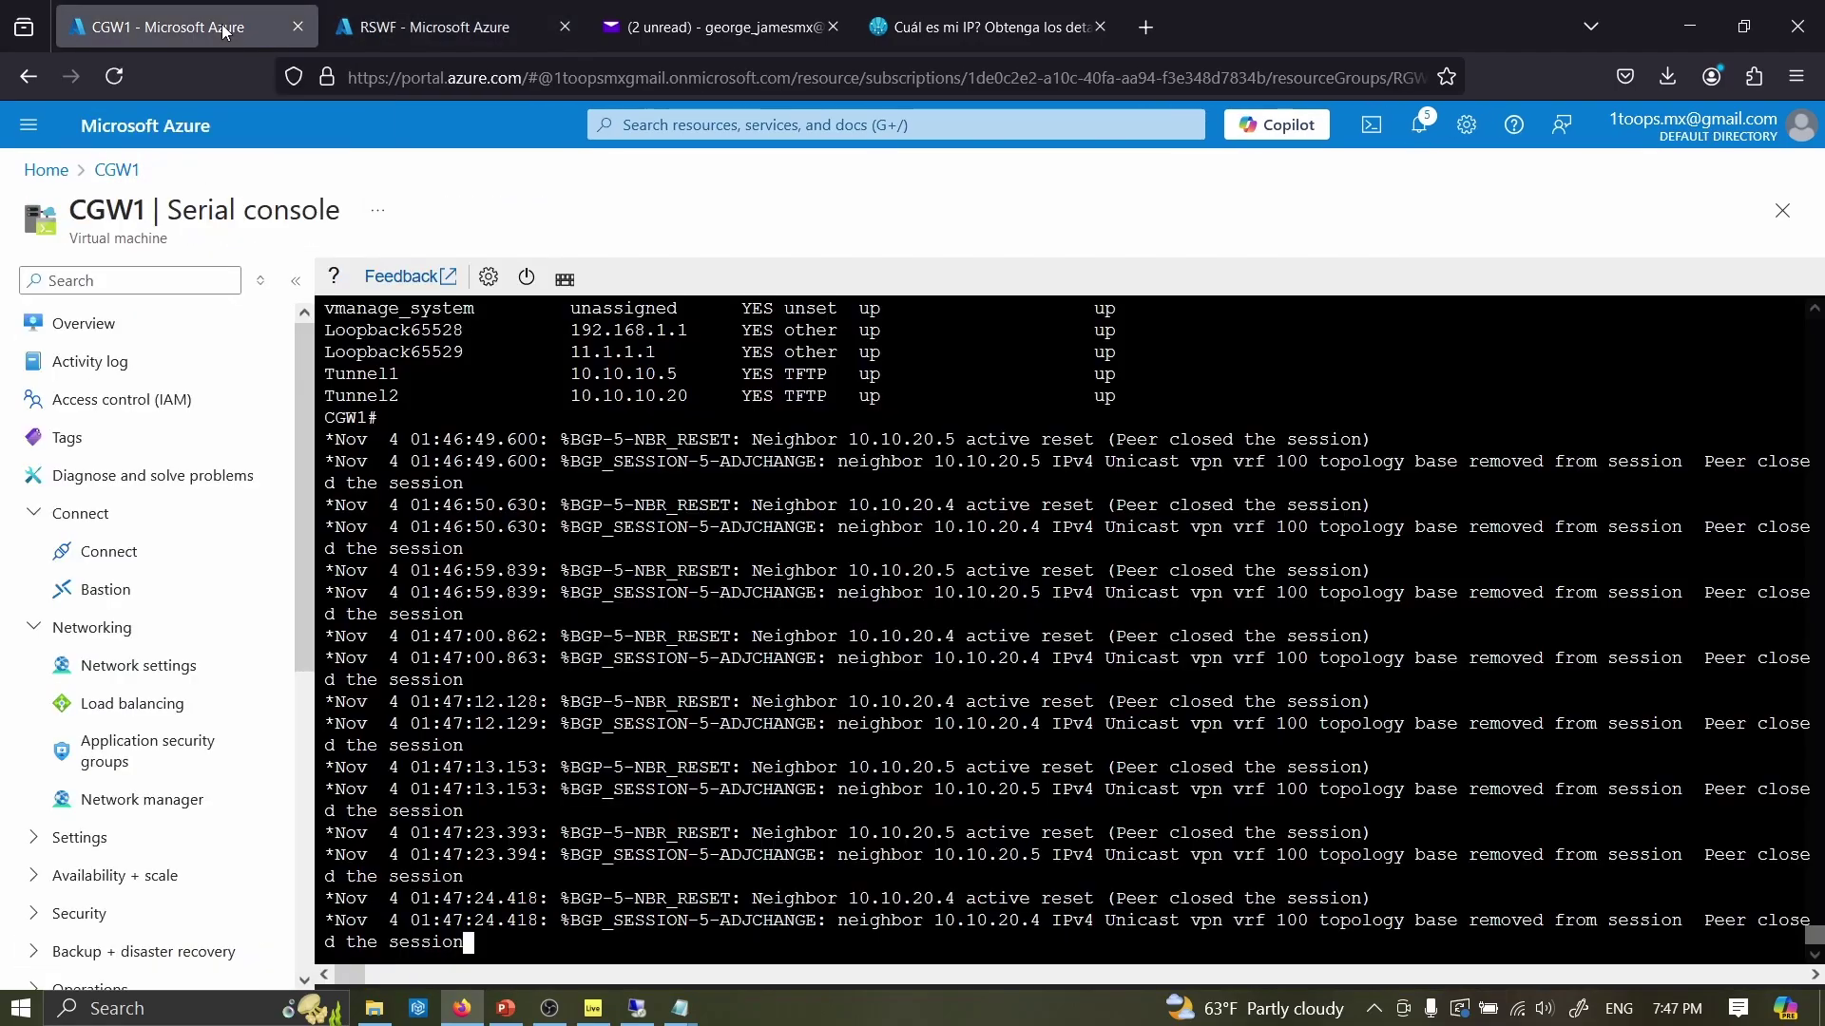
key(Return)
key(Return)
key(Return)
key(Return)
key(Return)
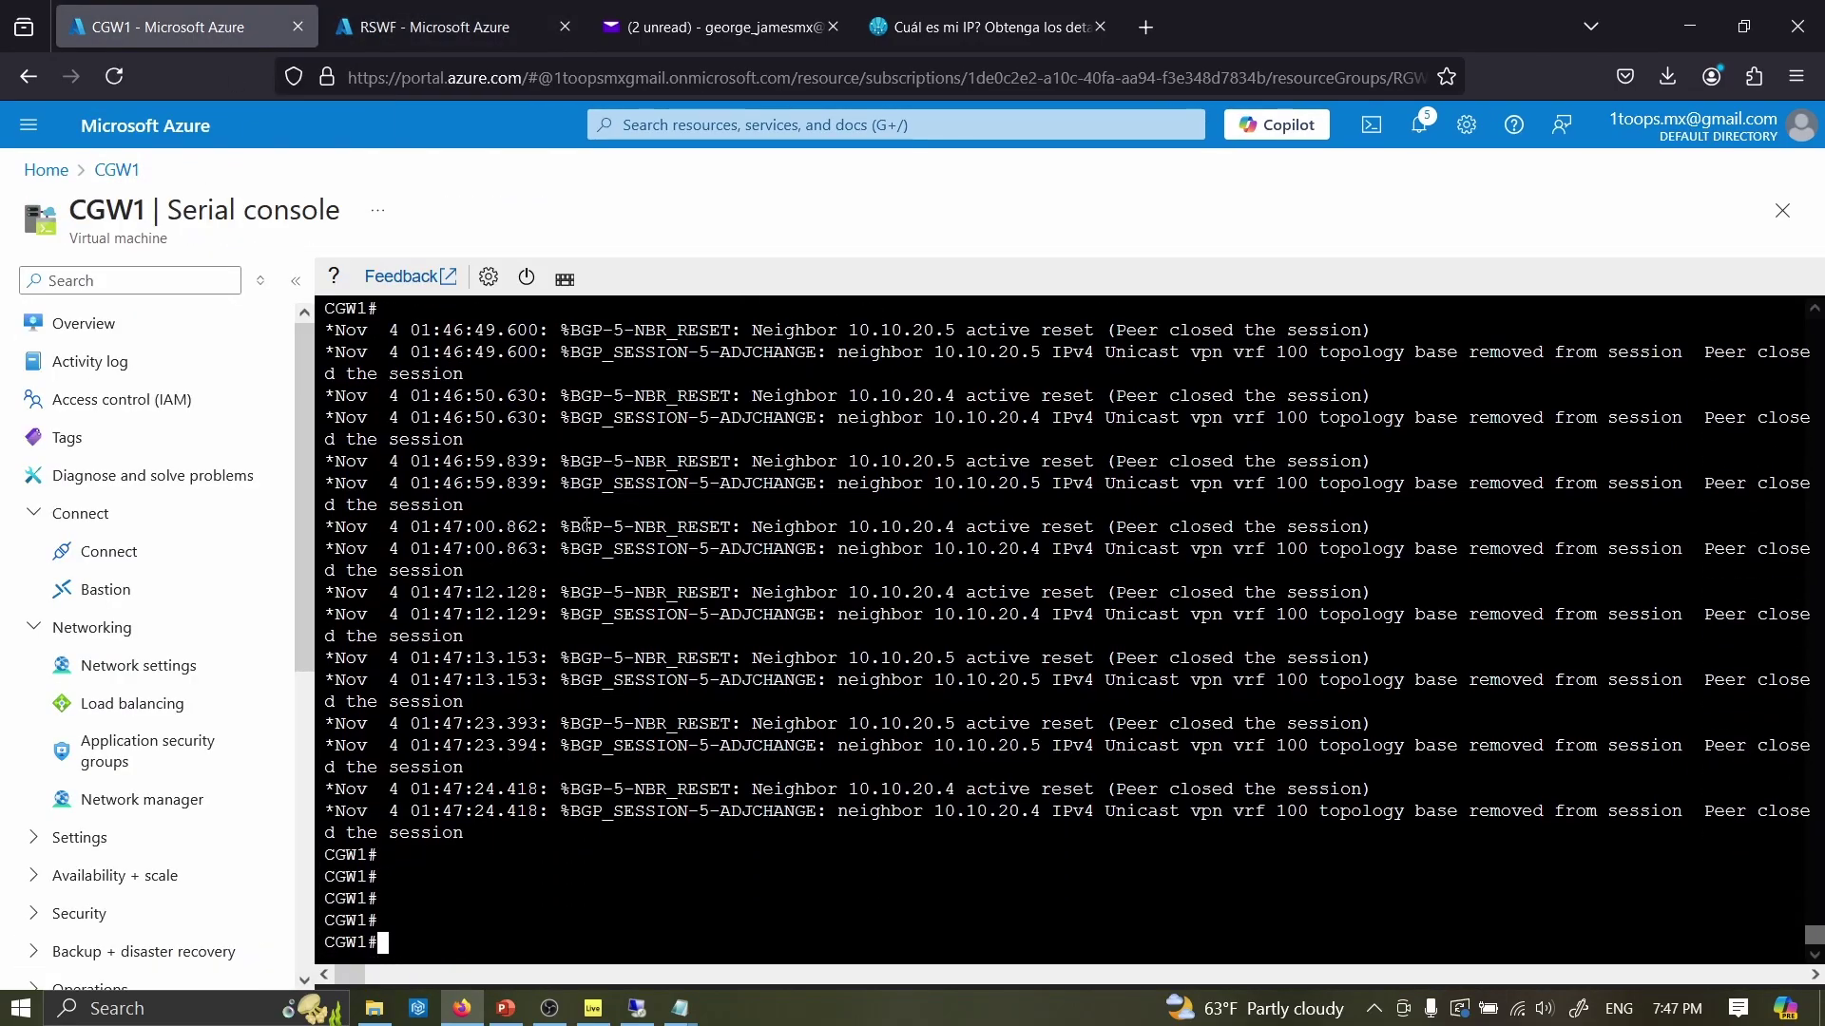
click(407, 26)
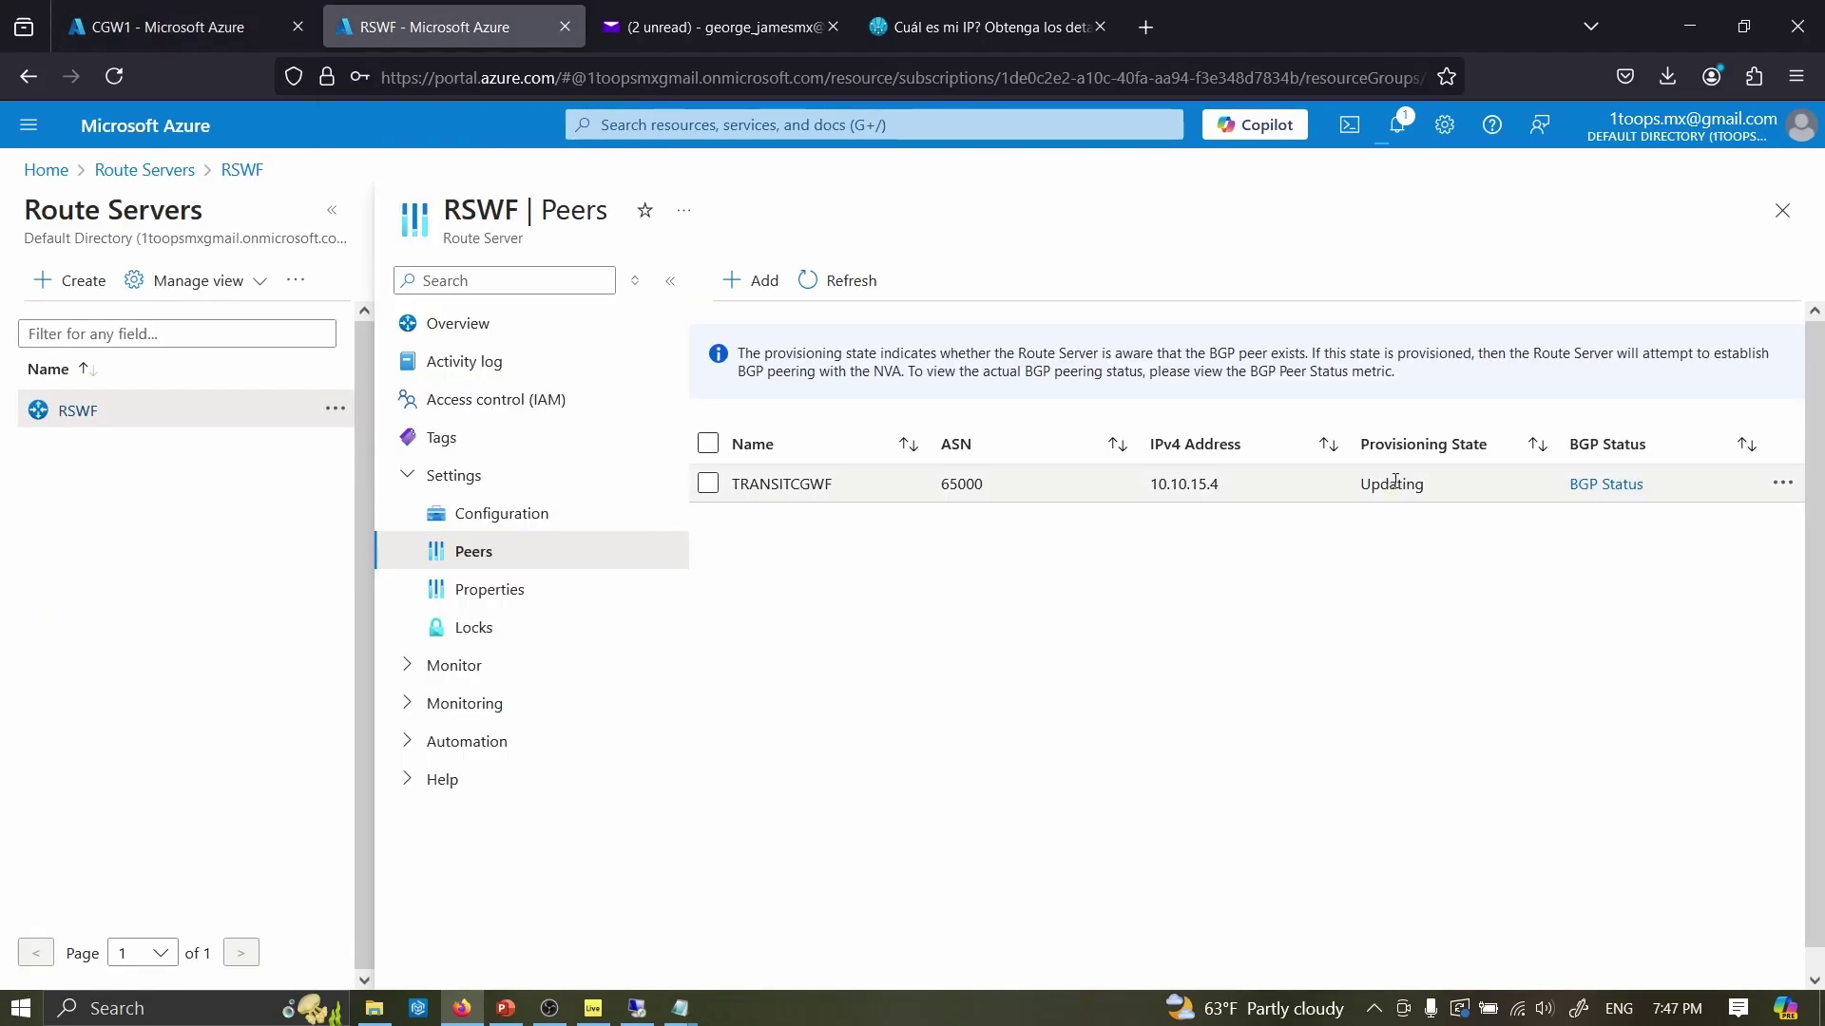
click(187, 31)
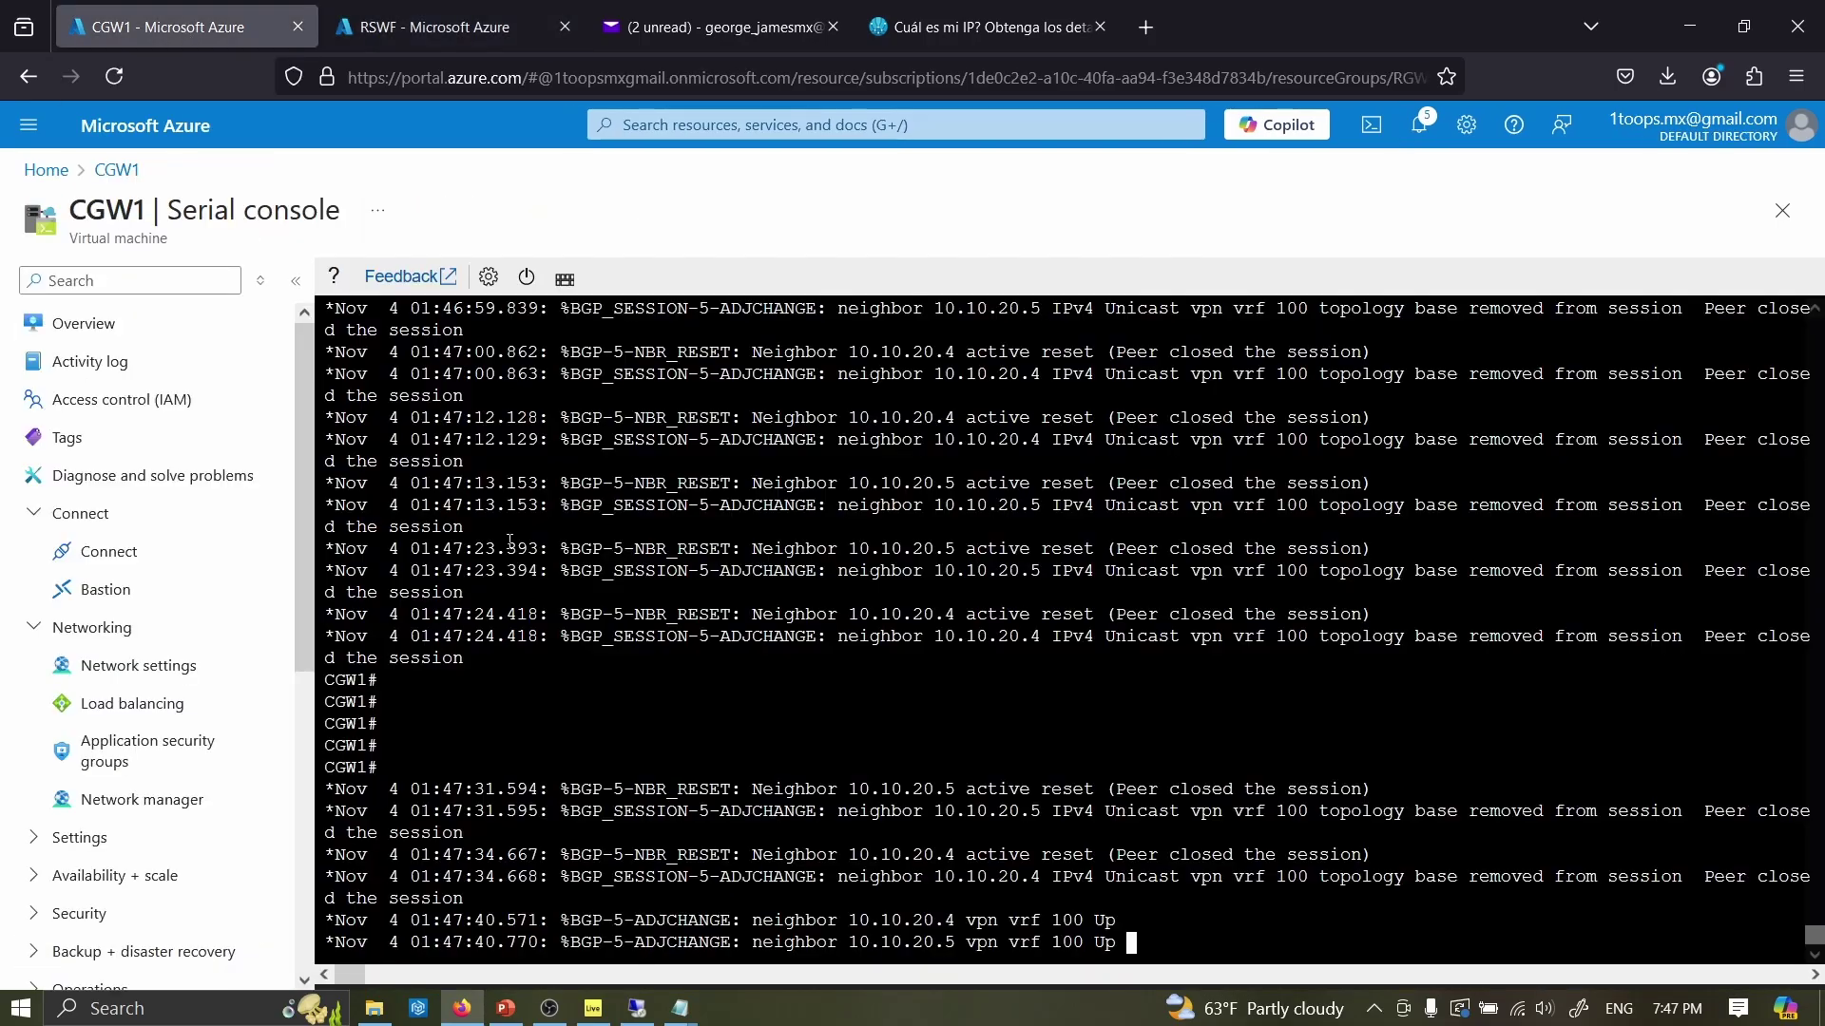